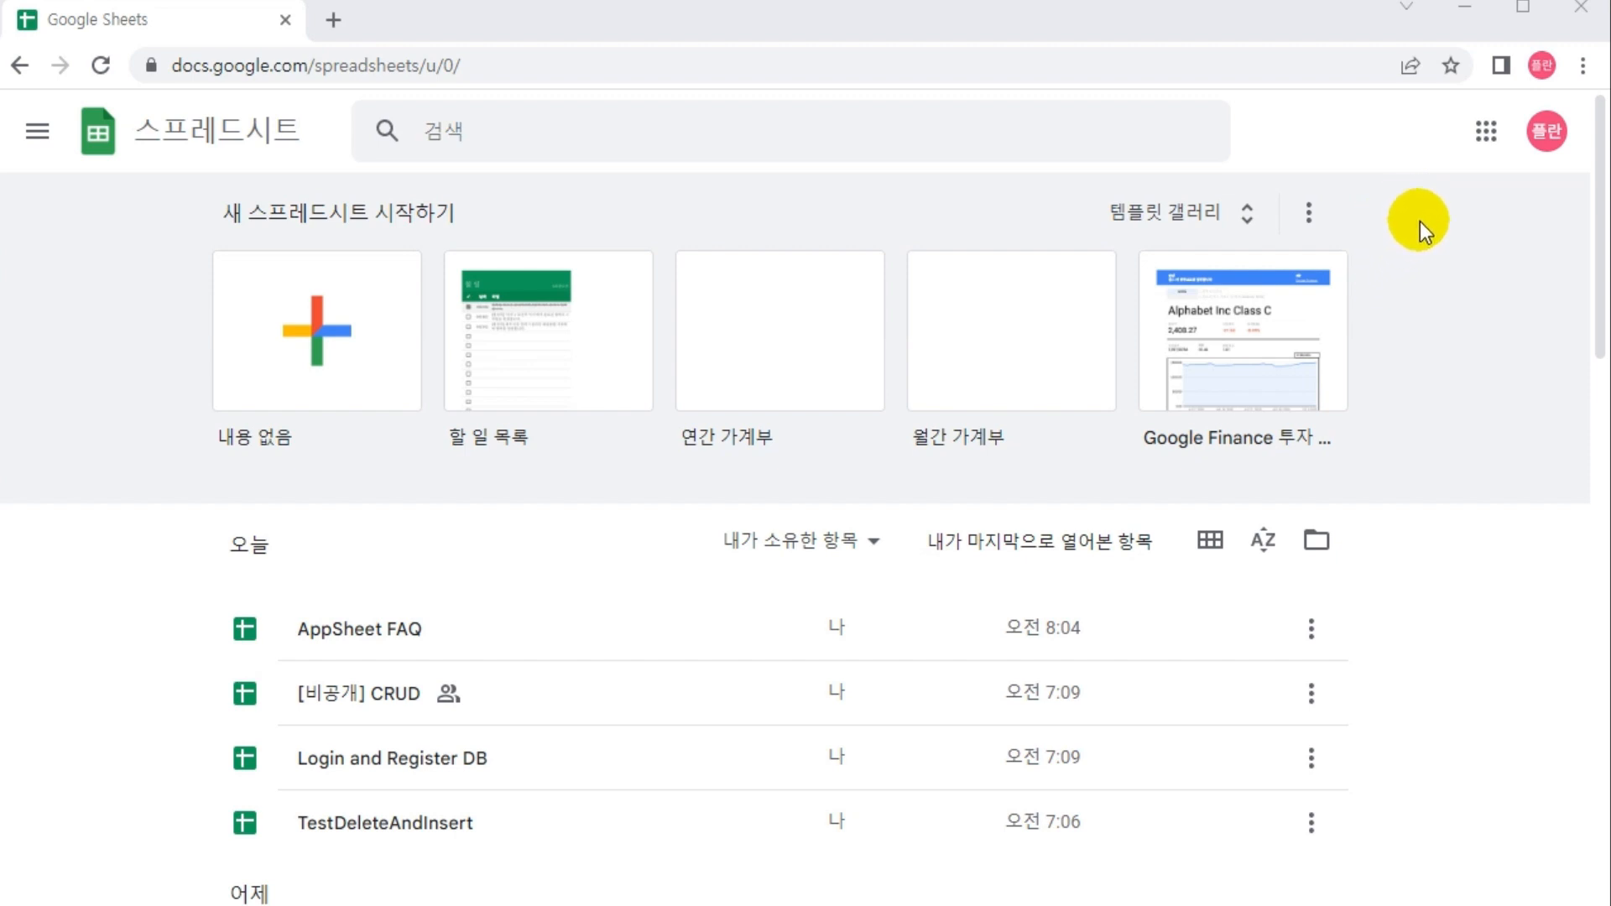
Step: Create a blank spreadsheet and name it PK_LABEL
left_click(263, 349)
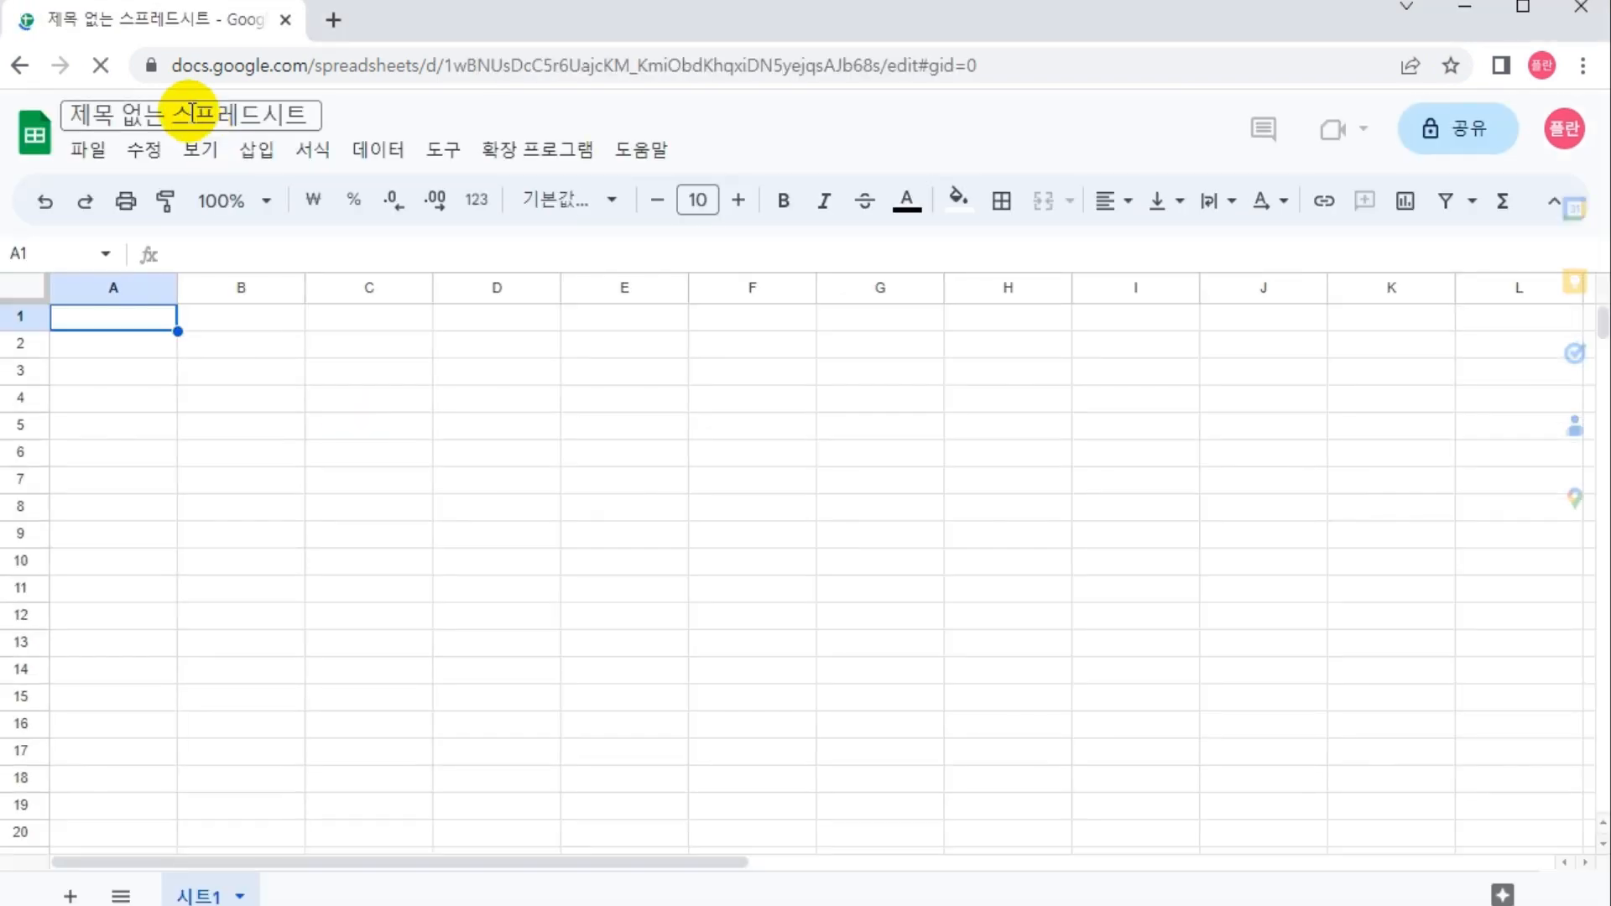
left_click(191, 112)
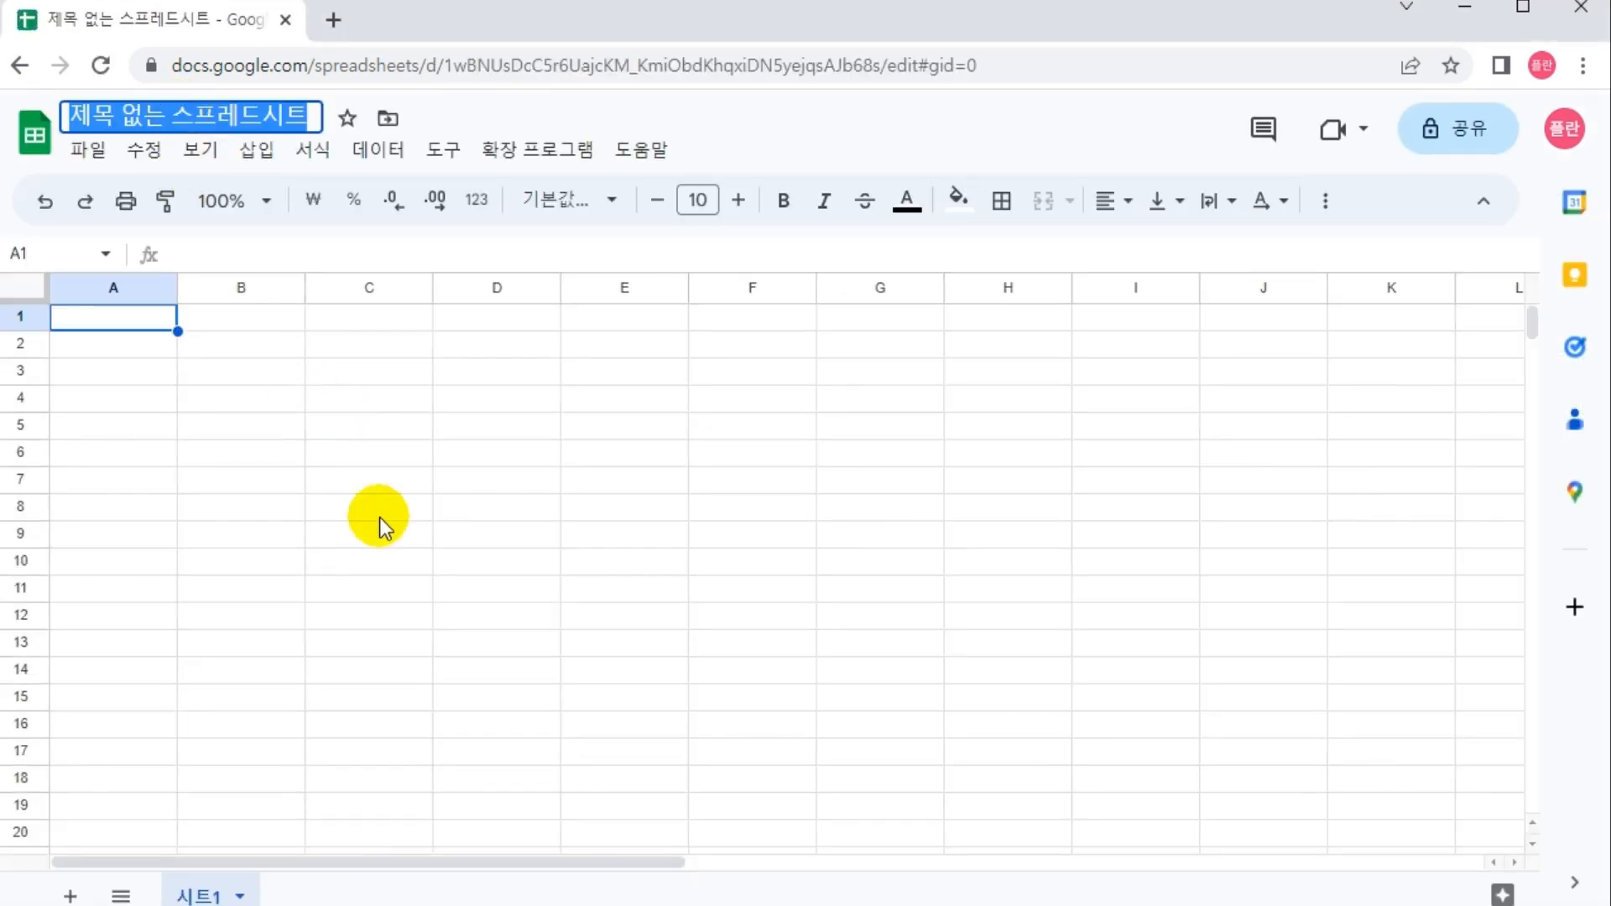
type("PK")
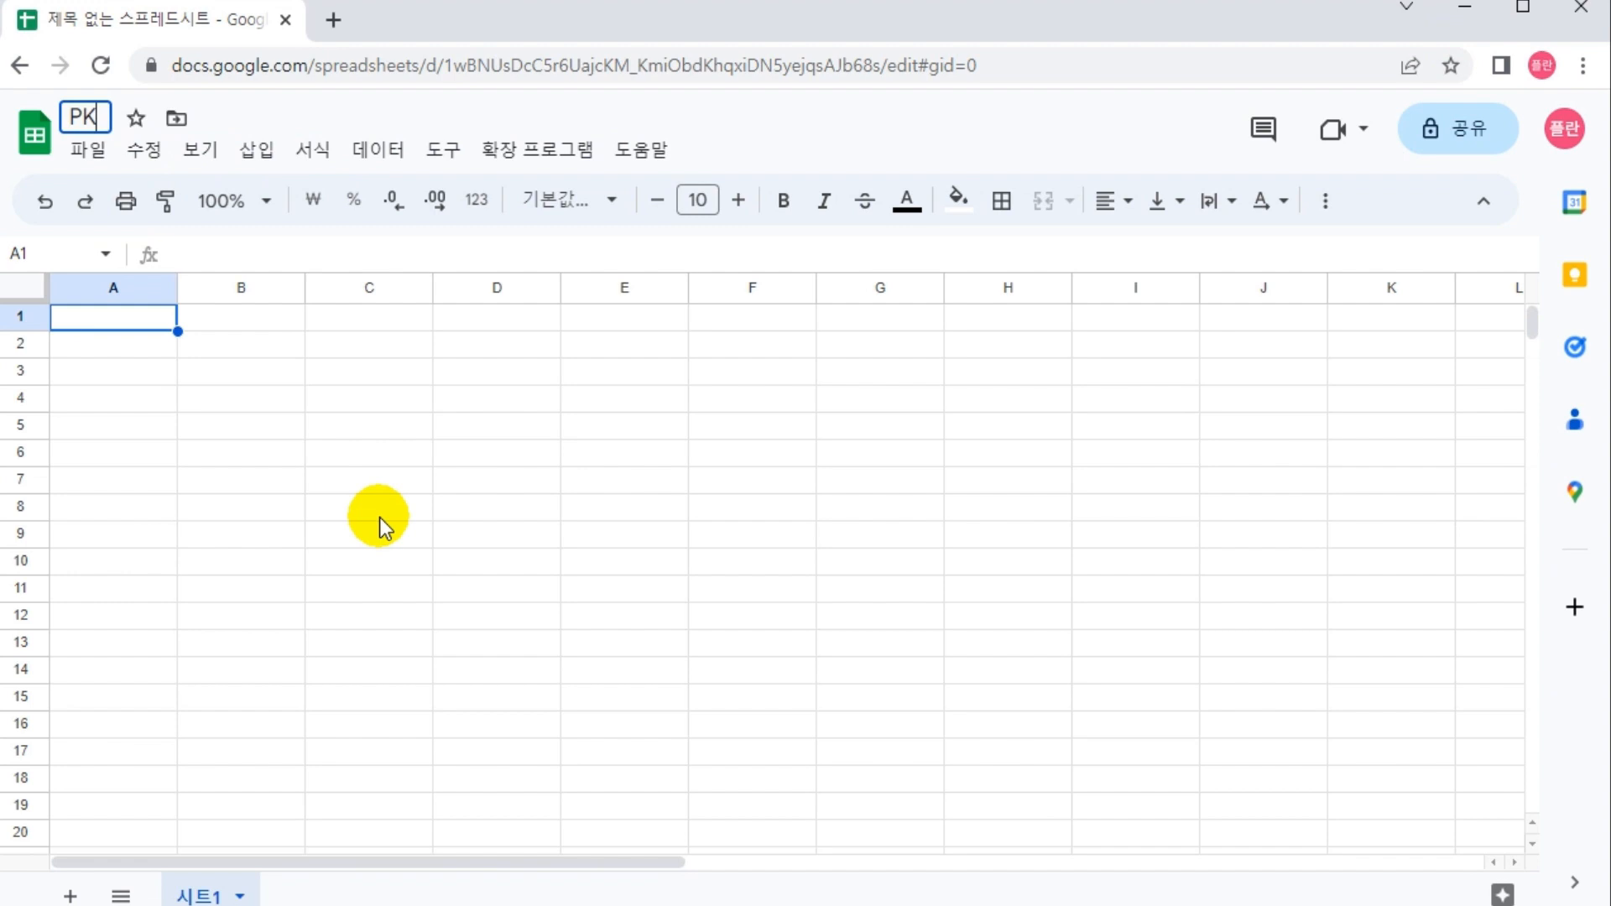
type("_LABEL")
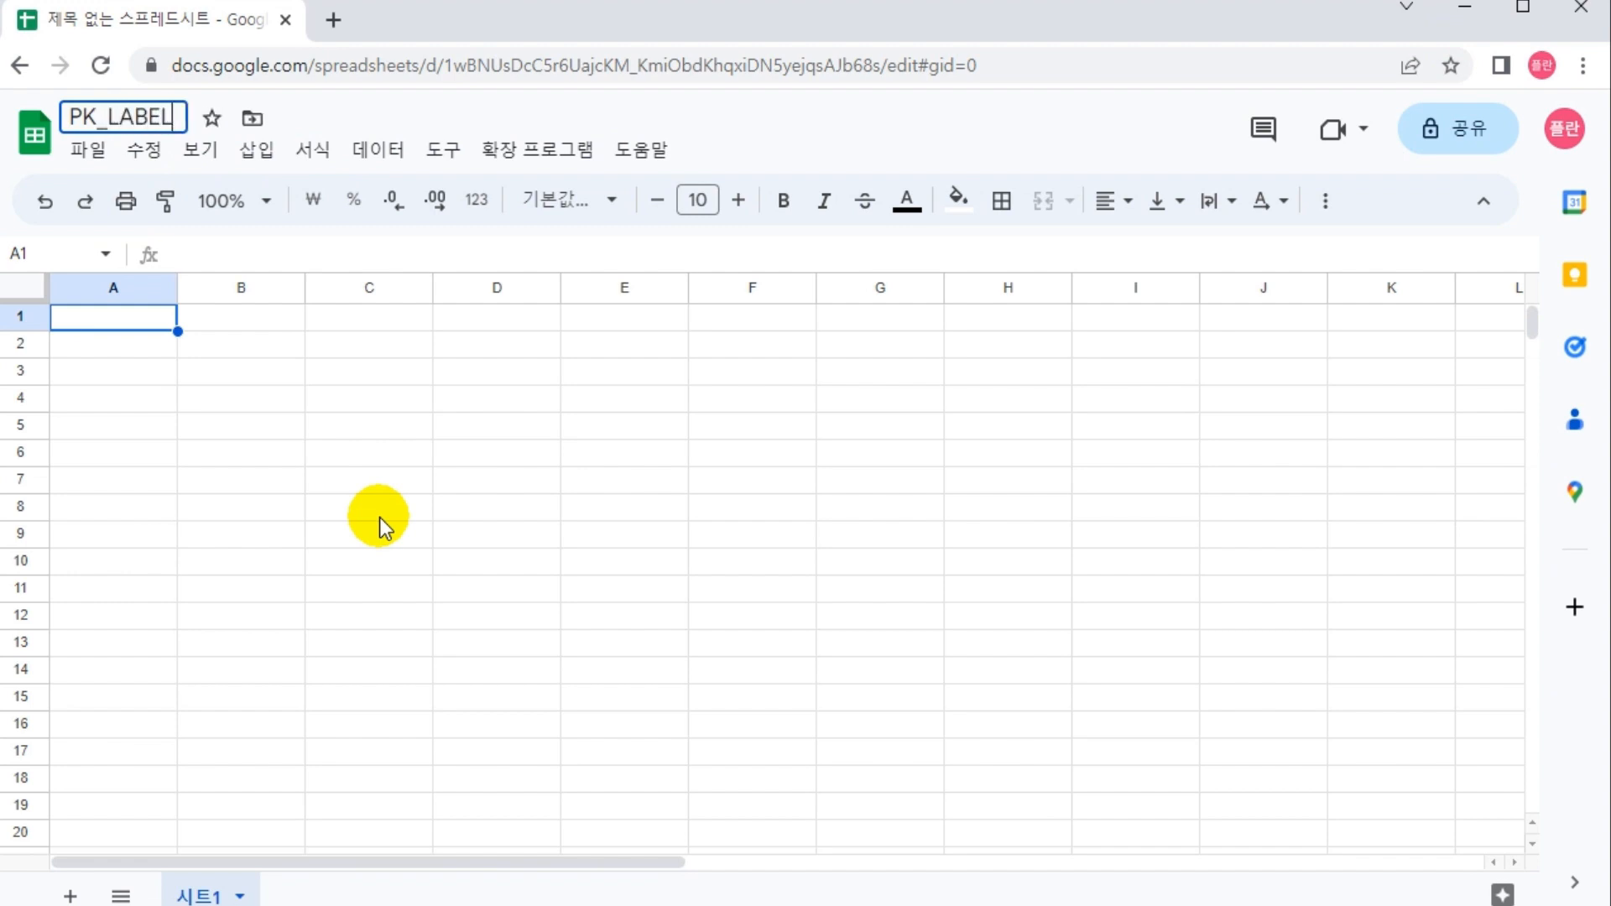
key("Return")
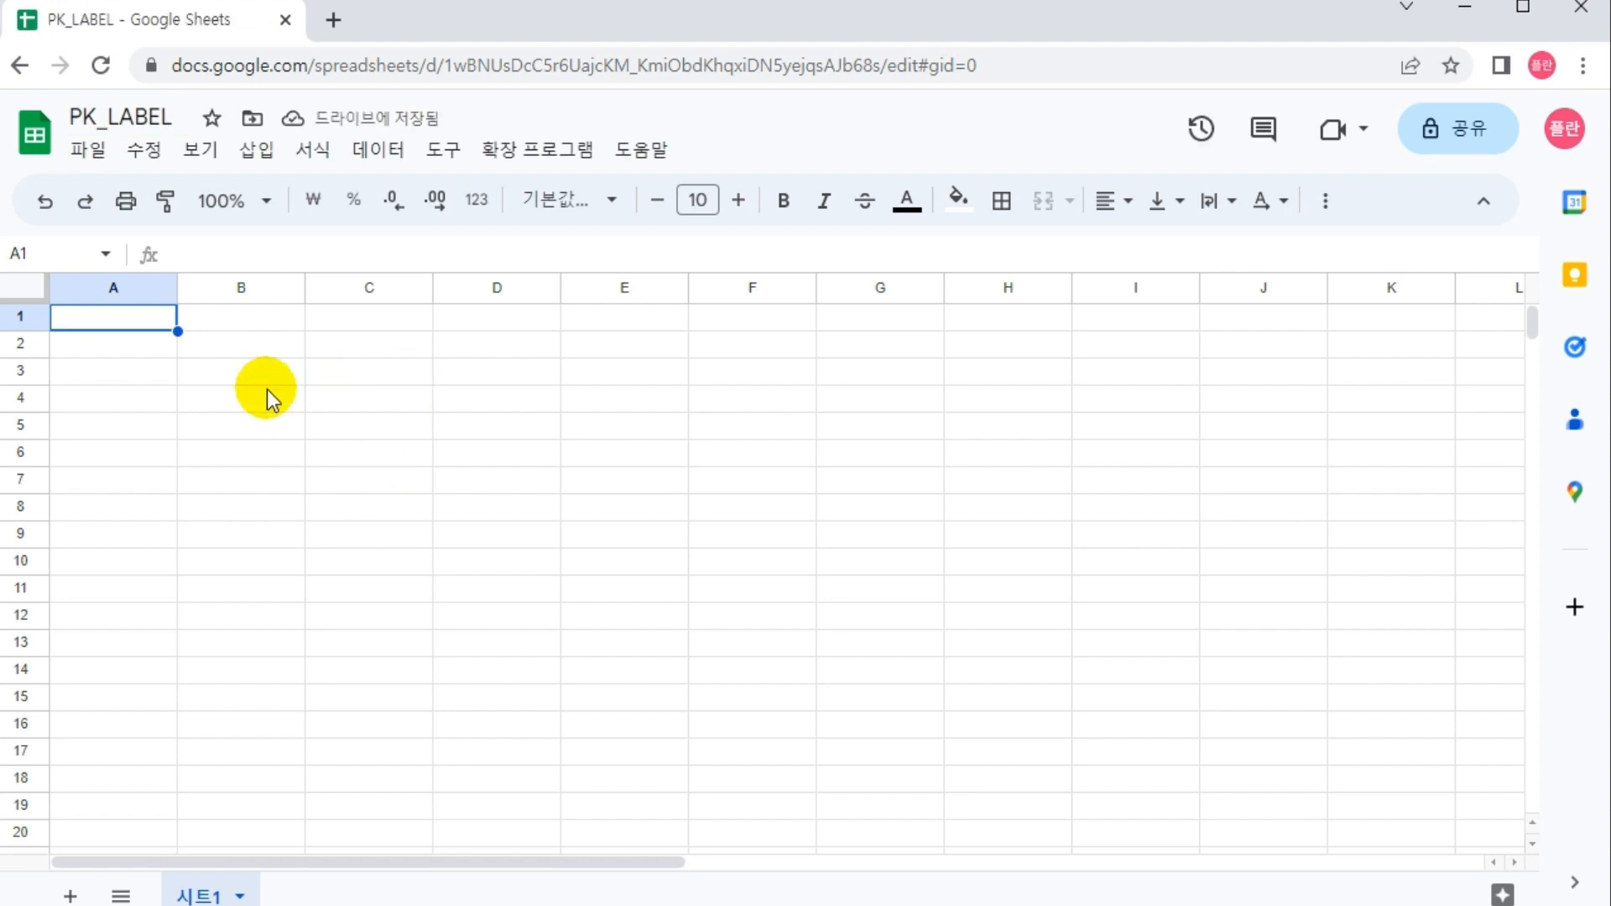
Step: Enter the column headers id, name, email, phone and image in cells A1 to E1
left_click(223, 203)
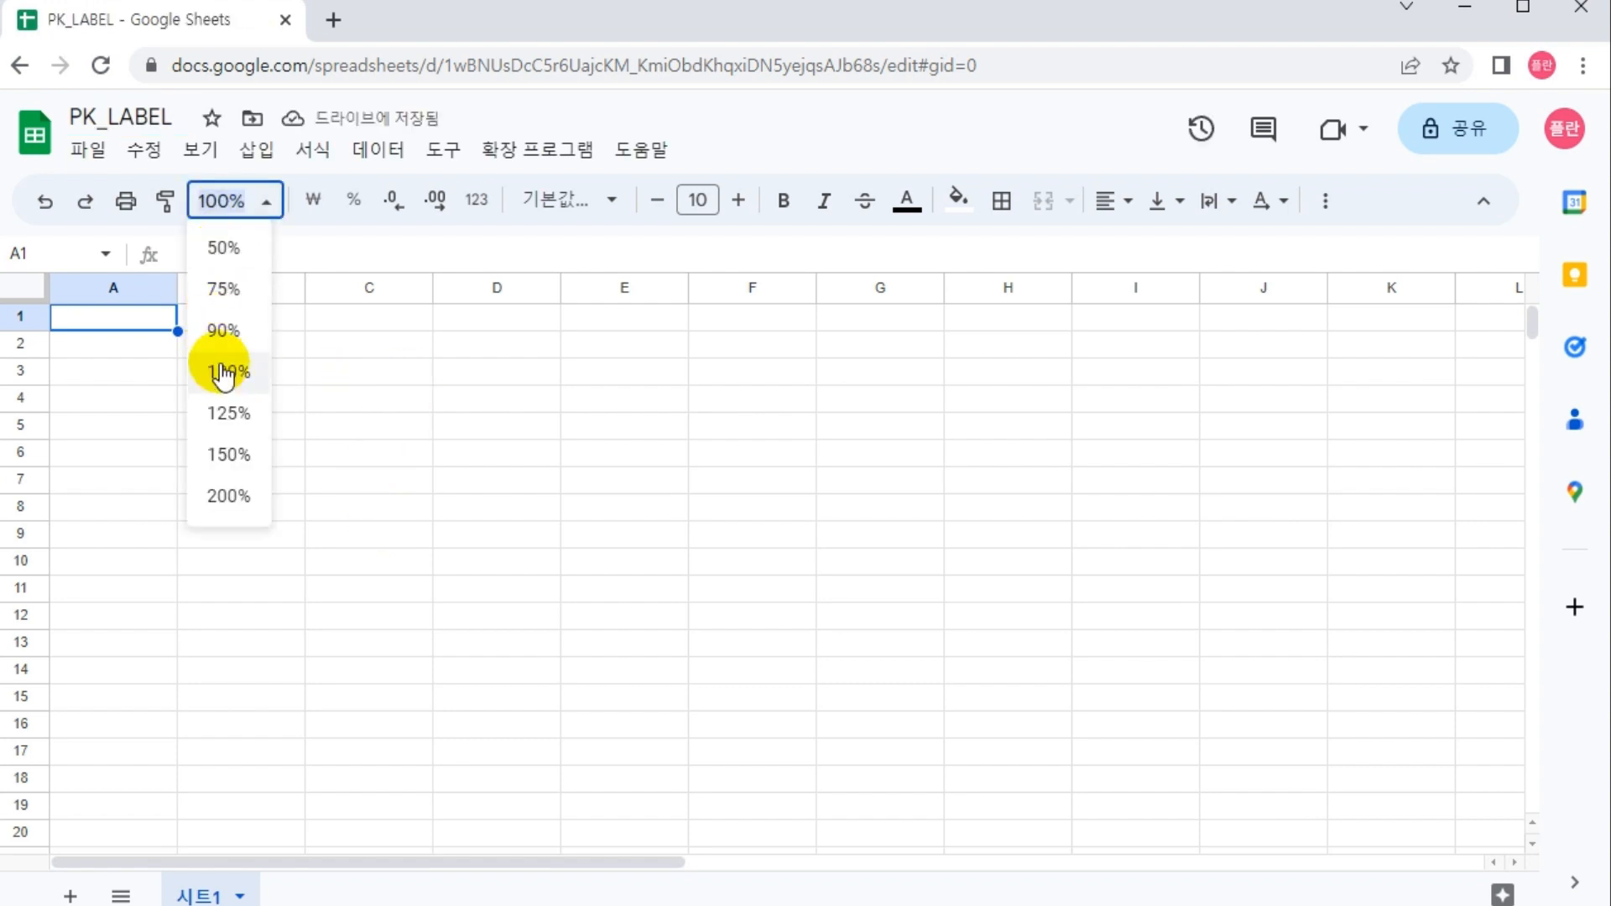
left_click(224, 410)
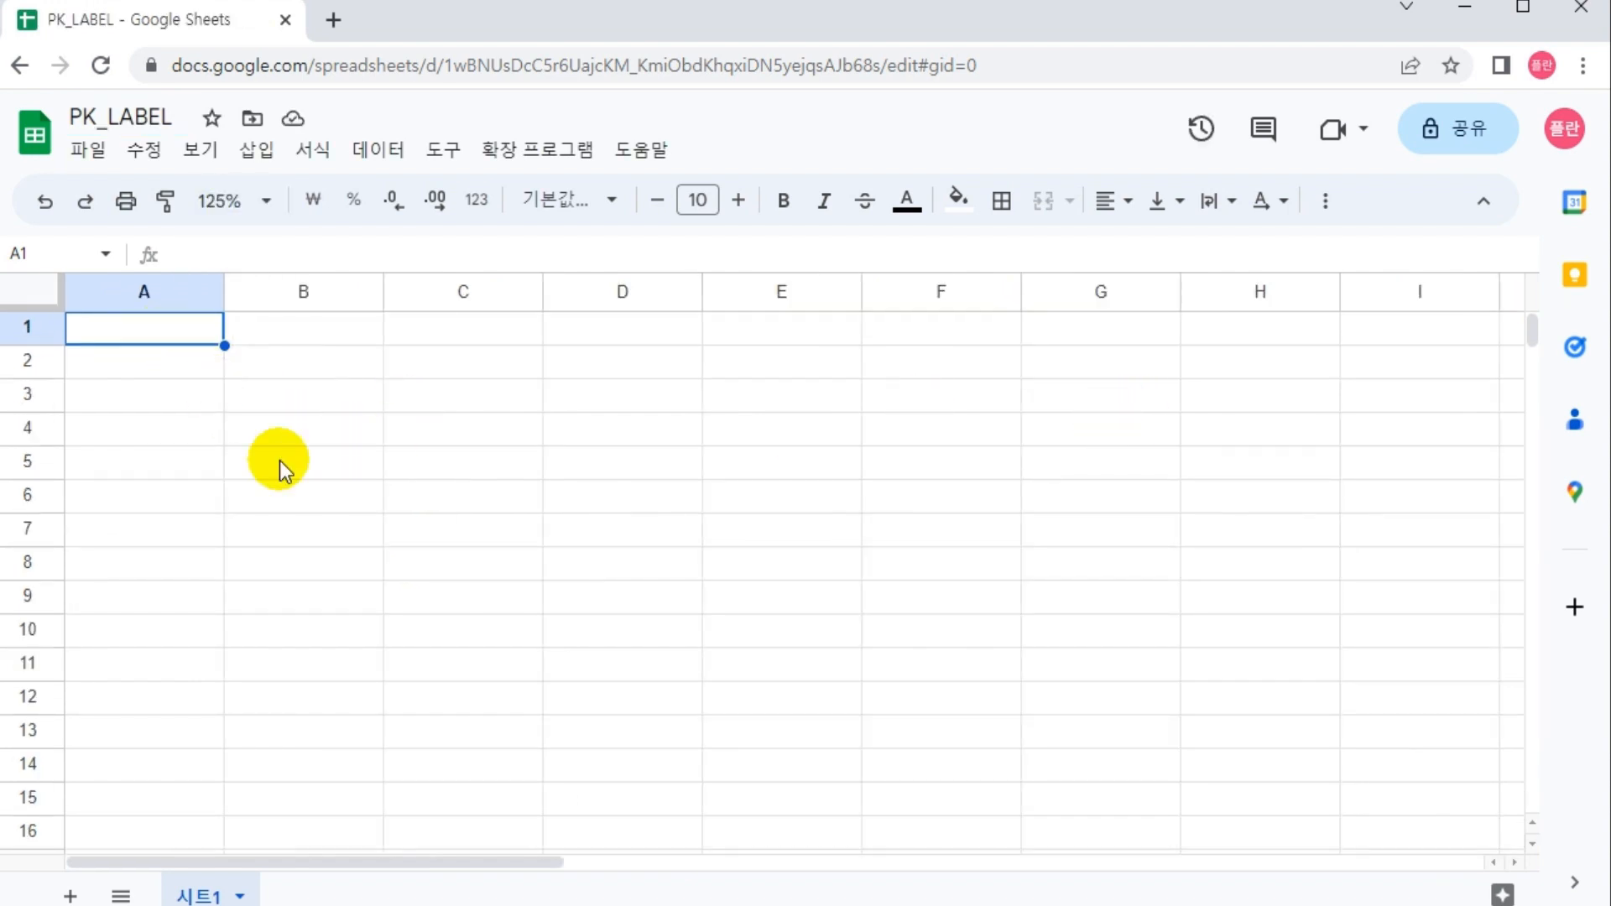
type("id")
key("Tab")
type("name")
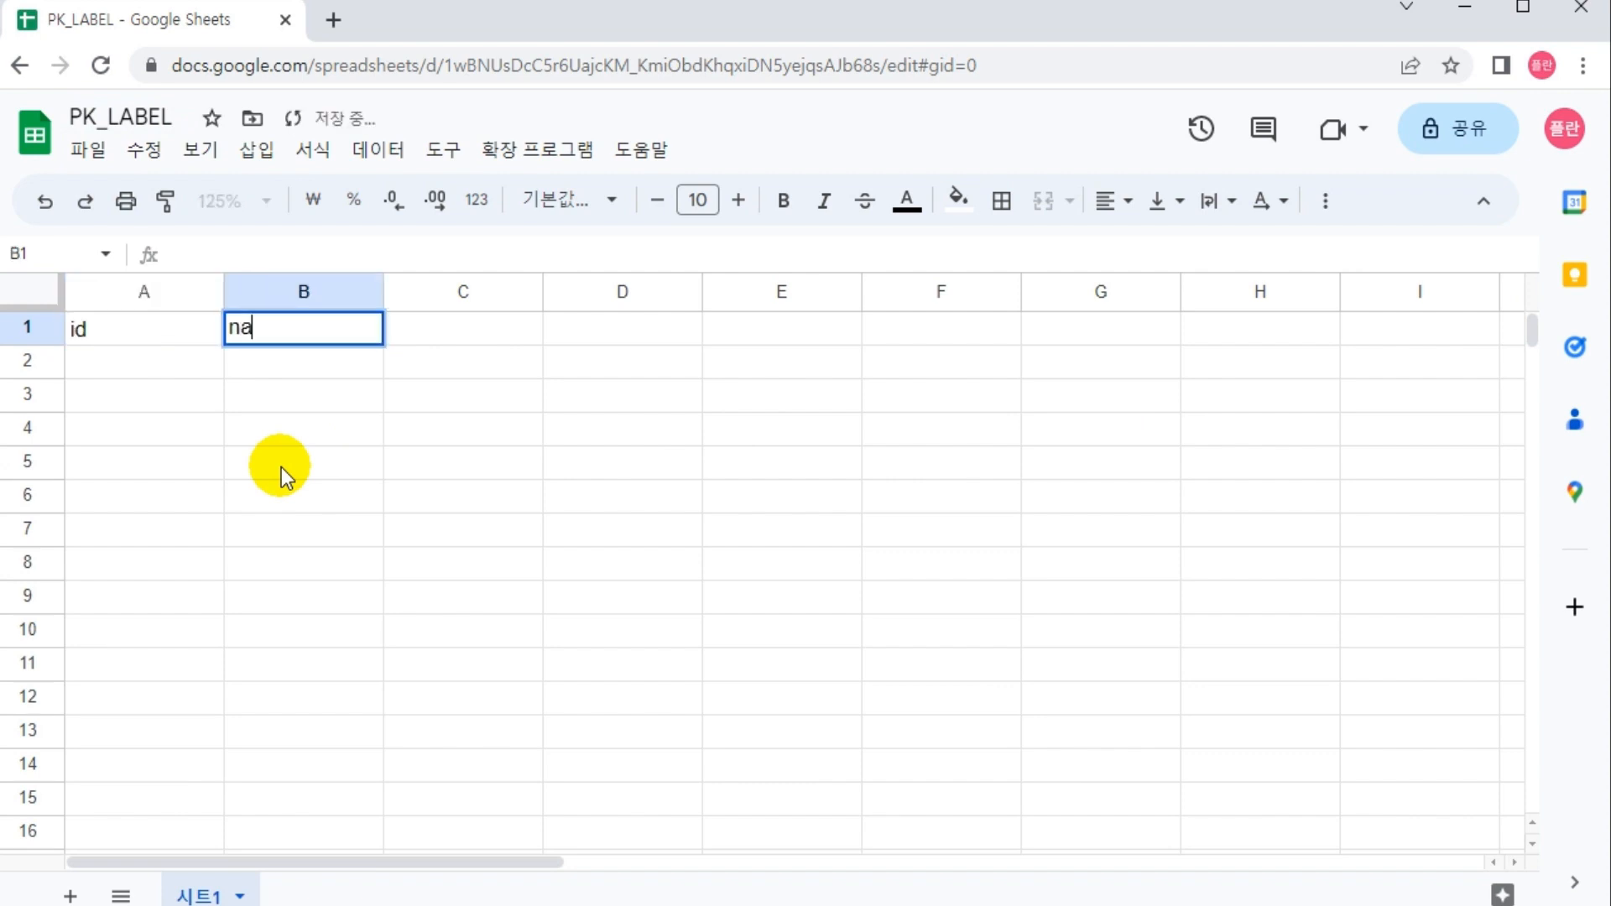
key("Tab")
type("email")
key("Tab")
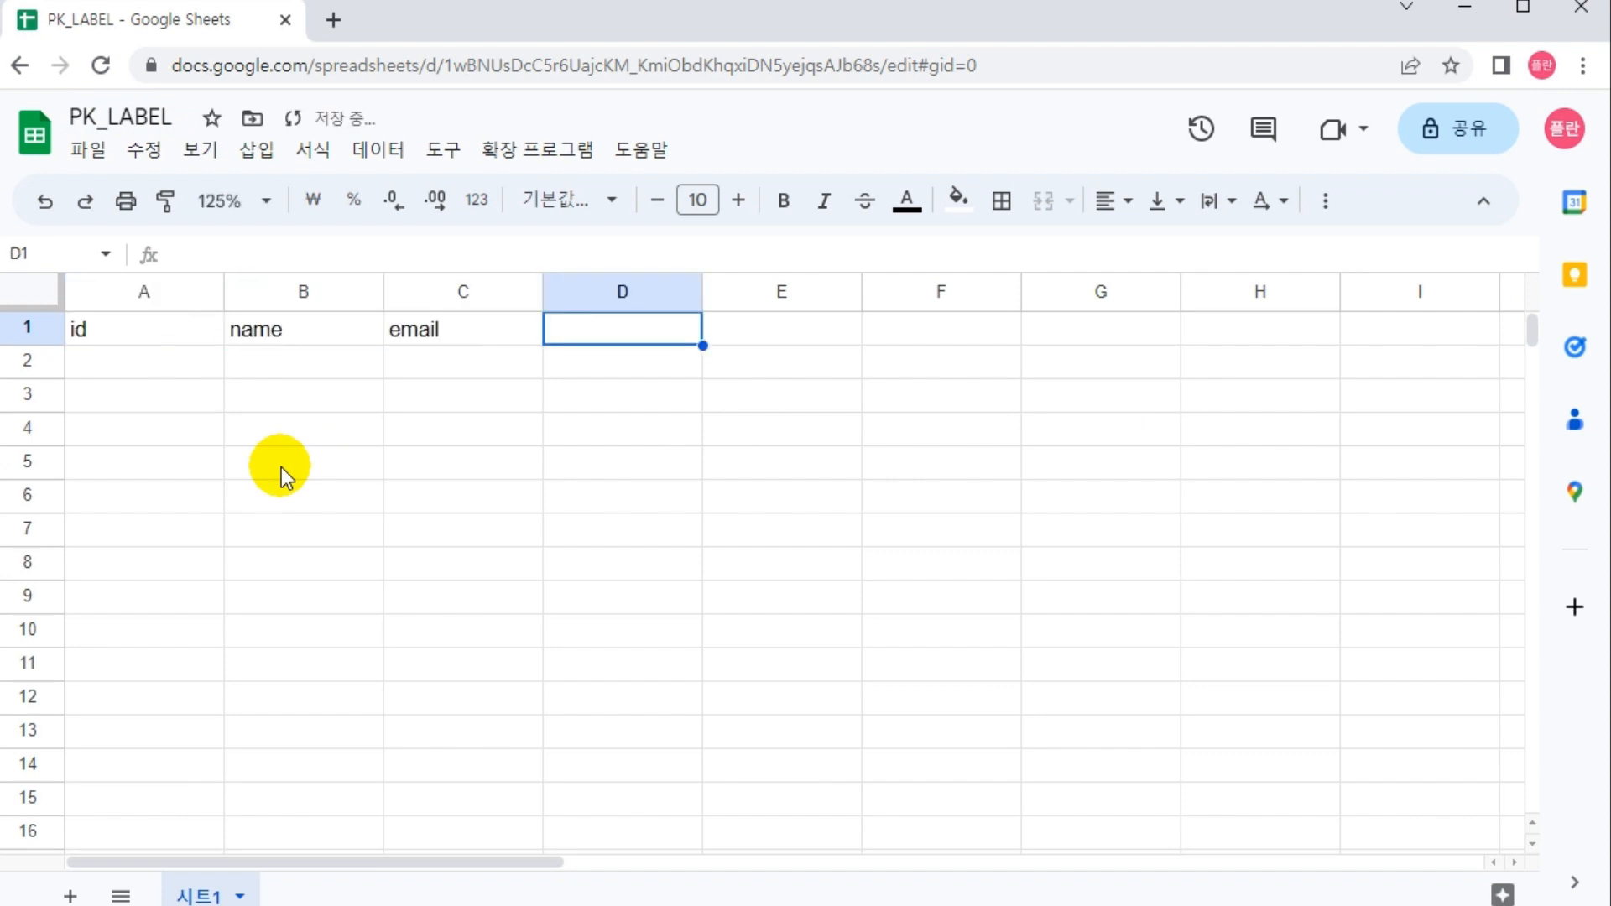
type("phone")
key("Tab")
type("image")
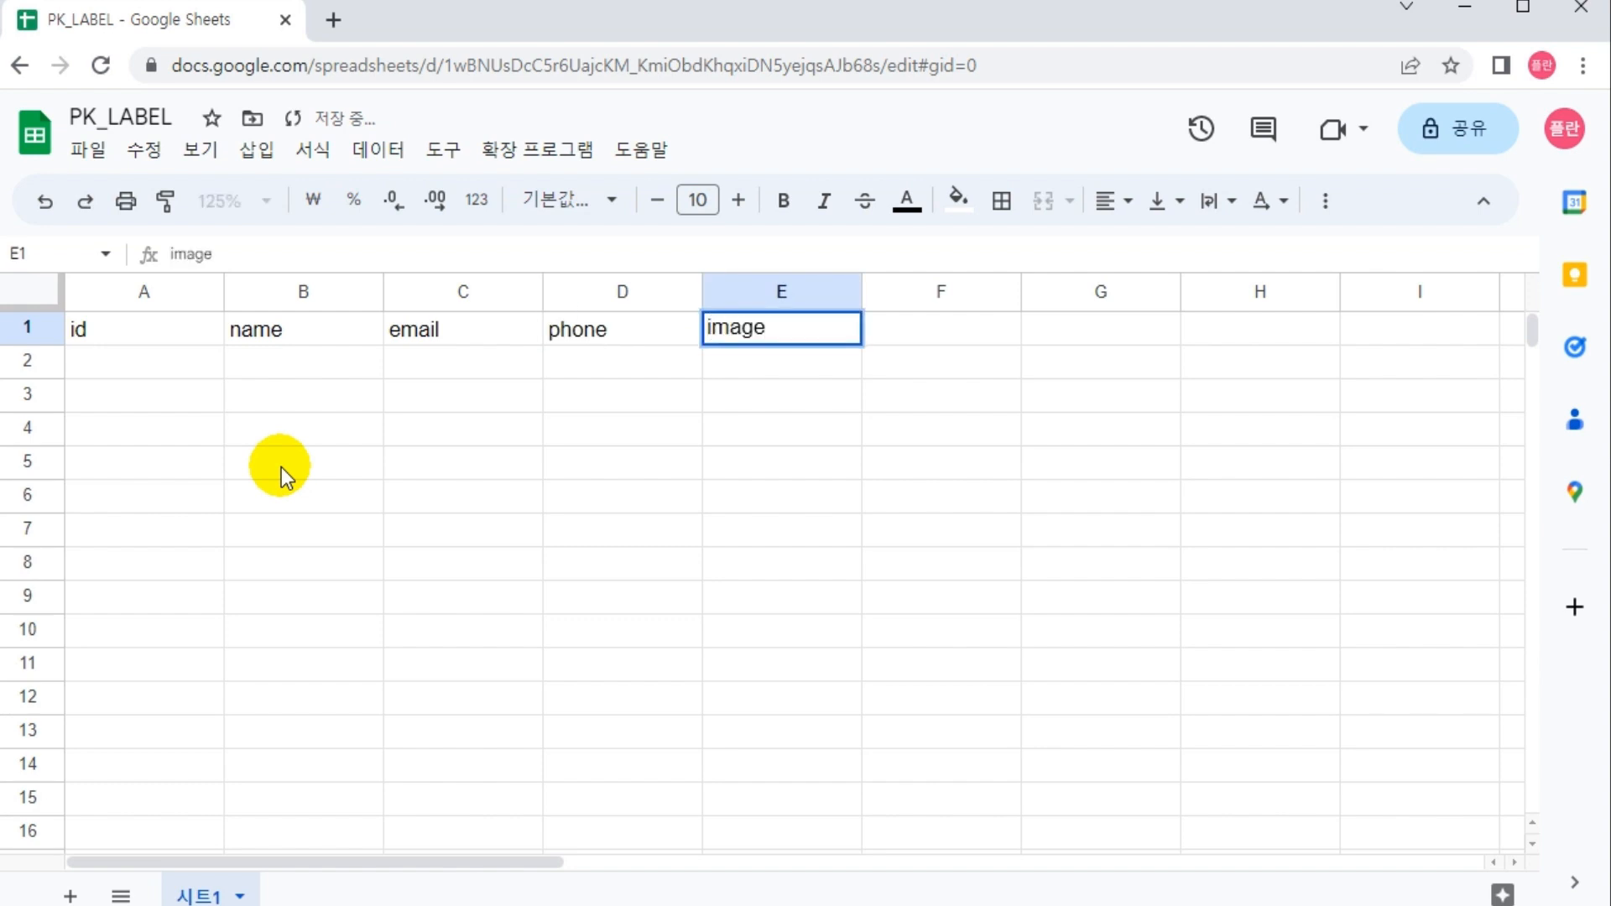
key("Return")
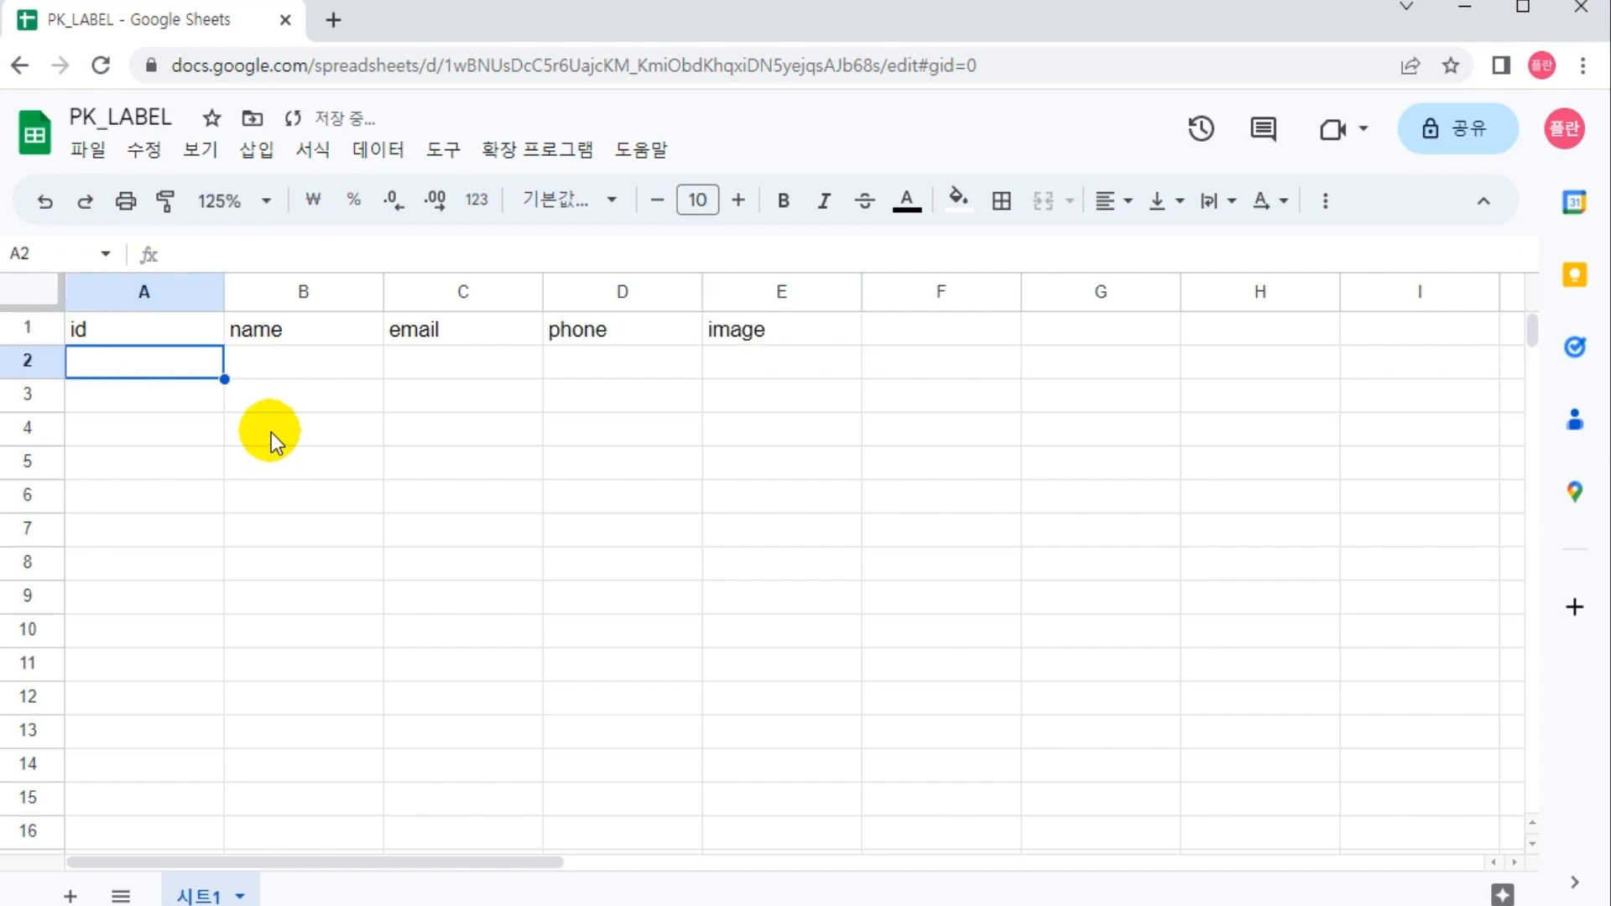
Step: Center the header cells A1:E1 horizontally
left_click_drag(154, 330, 839, 329)
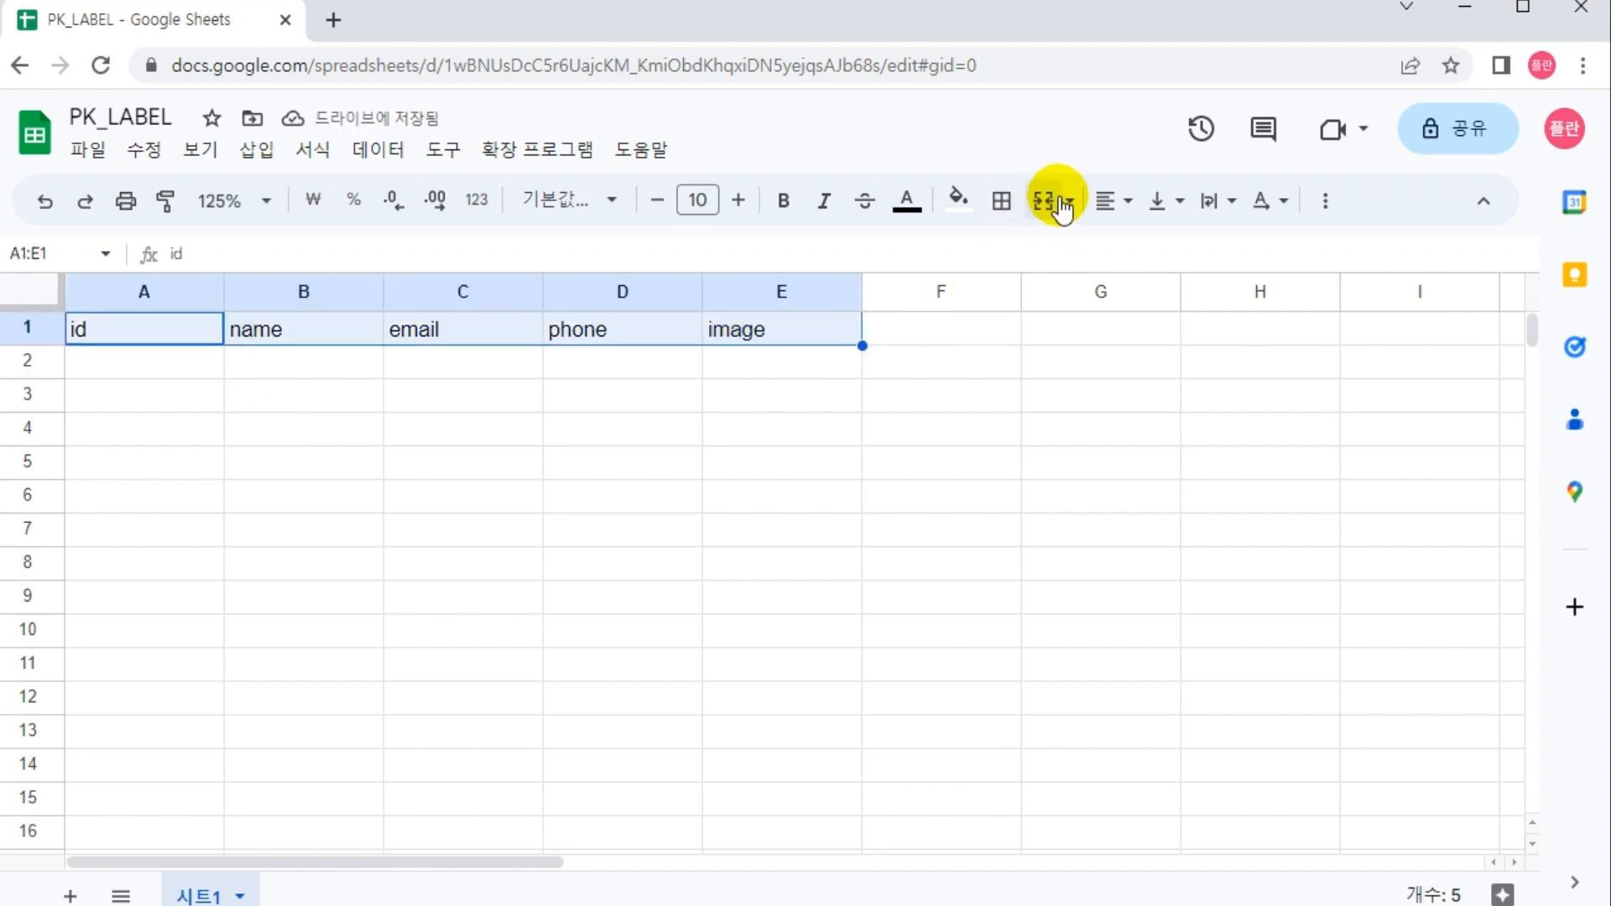
left_click(1109, 200)
left_click(1154, 251)
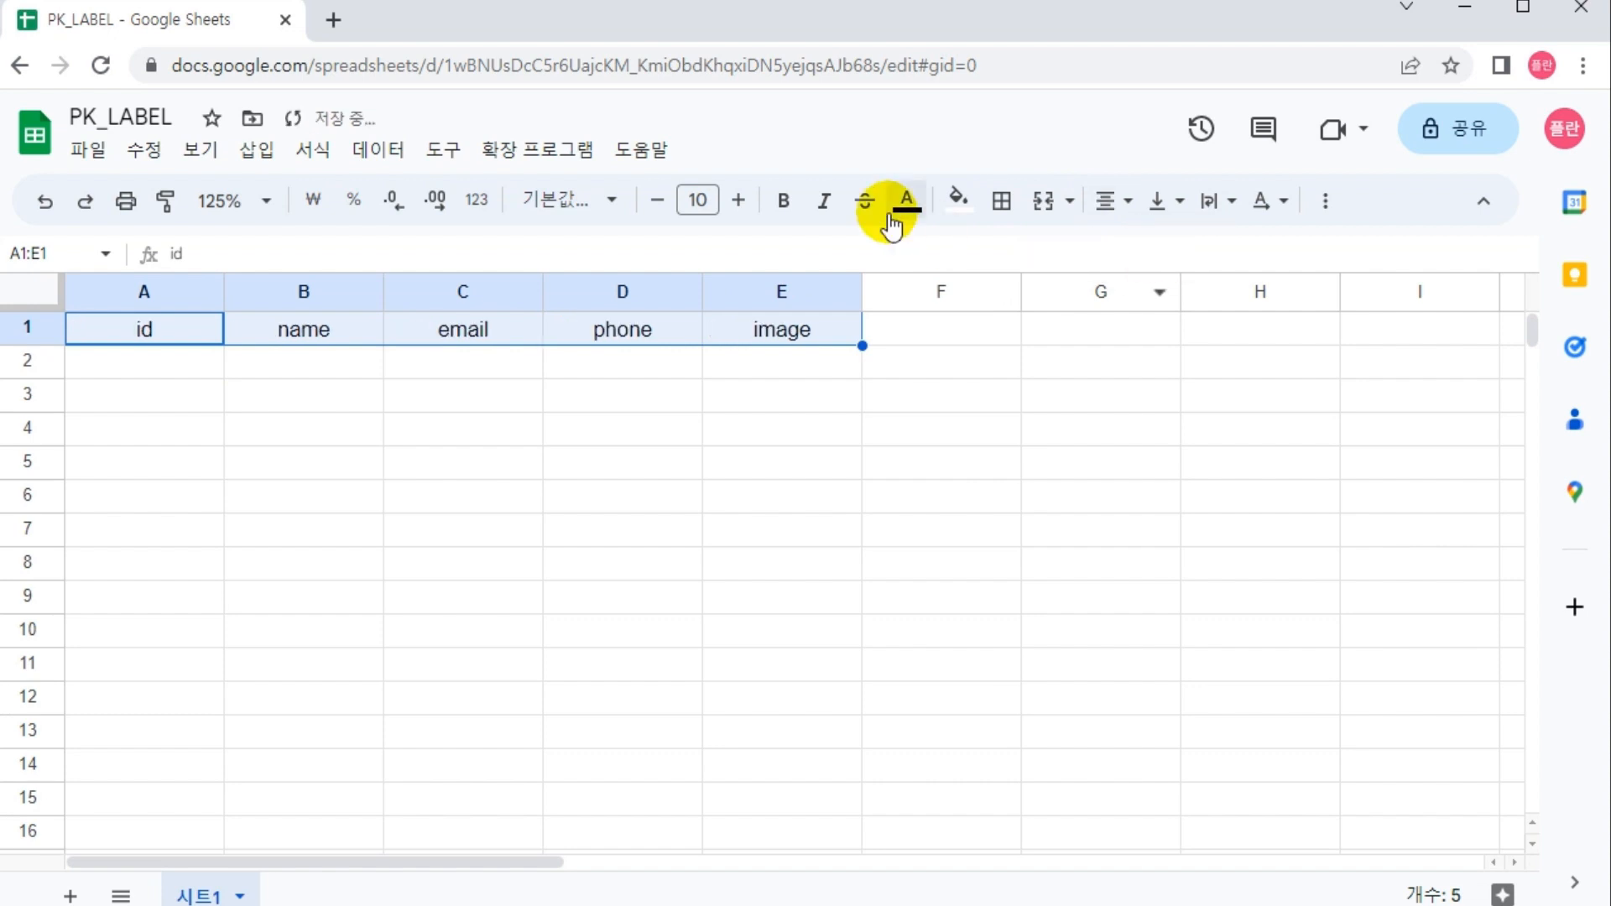
Step: Give the header cells A1:E1 a very dark purple fill and white text
left_click(965, 199)
left_click(1192, 501)
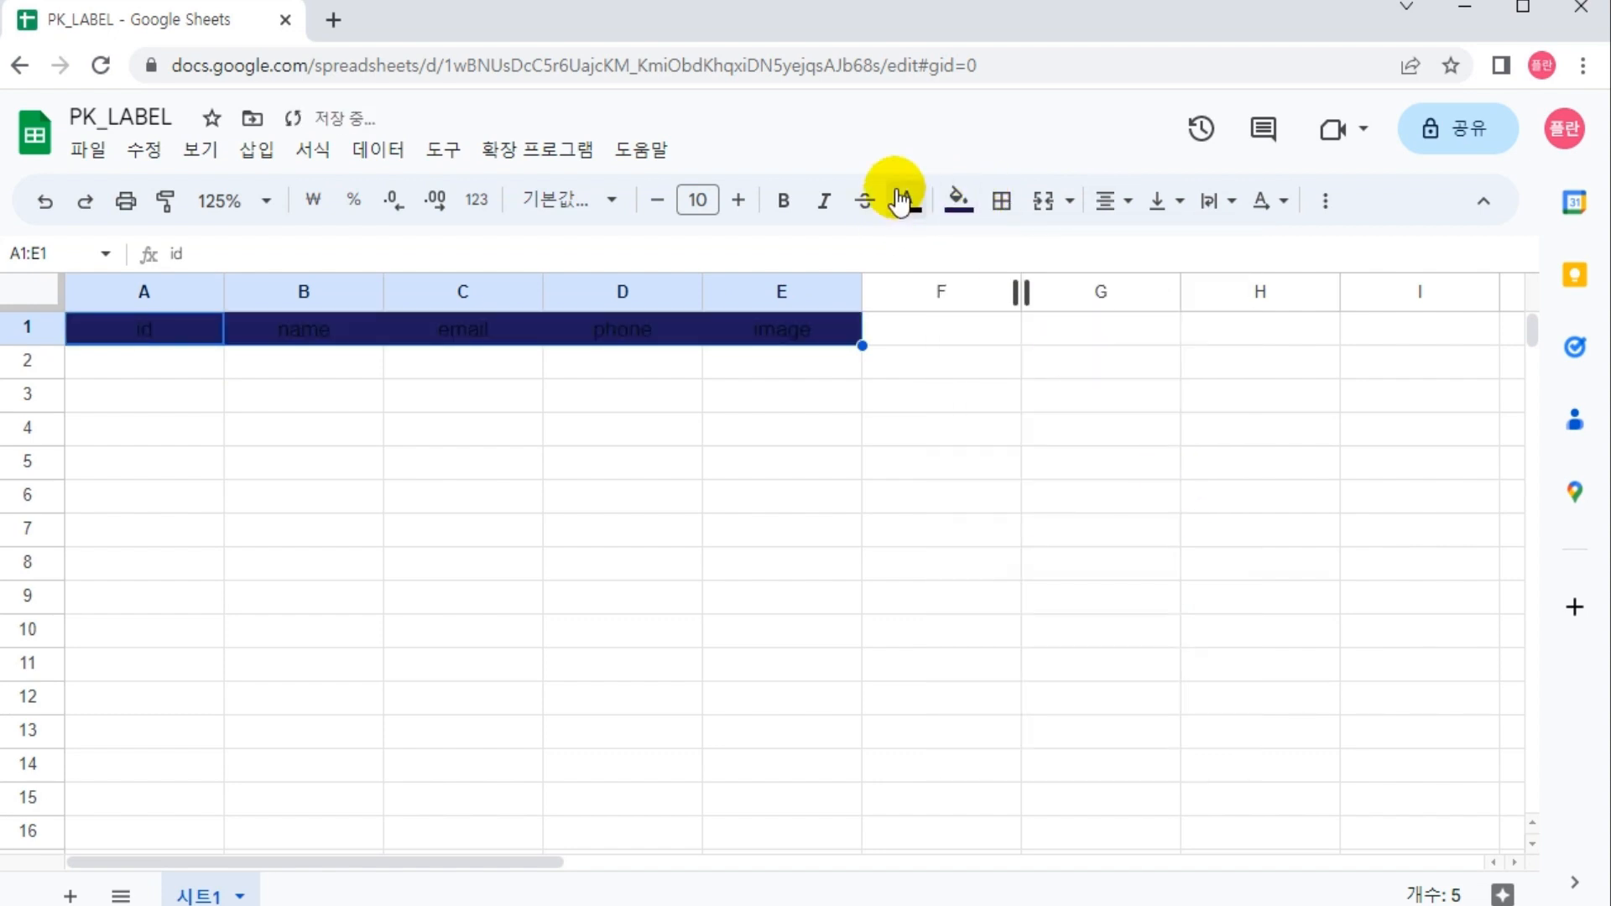
left_click(908, 200)
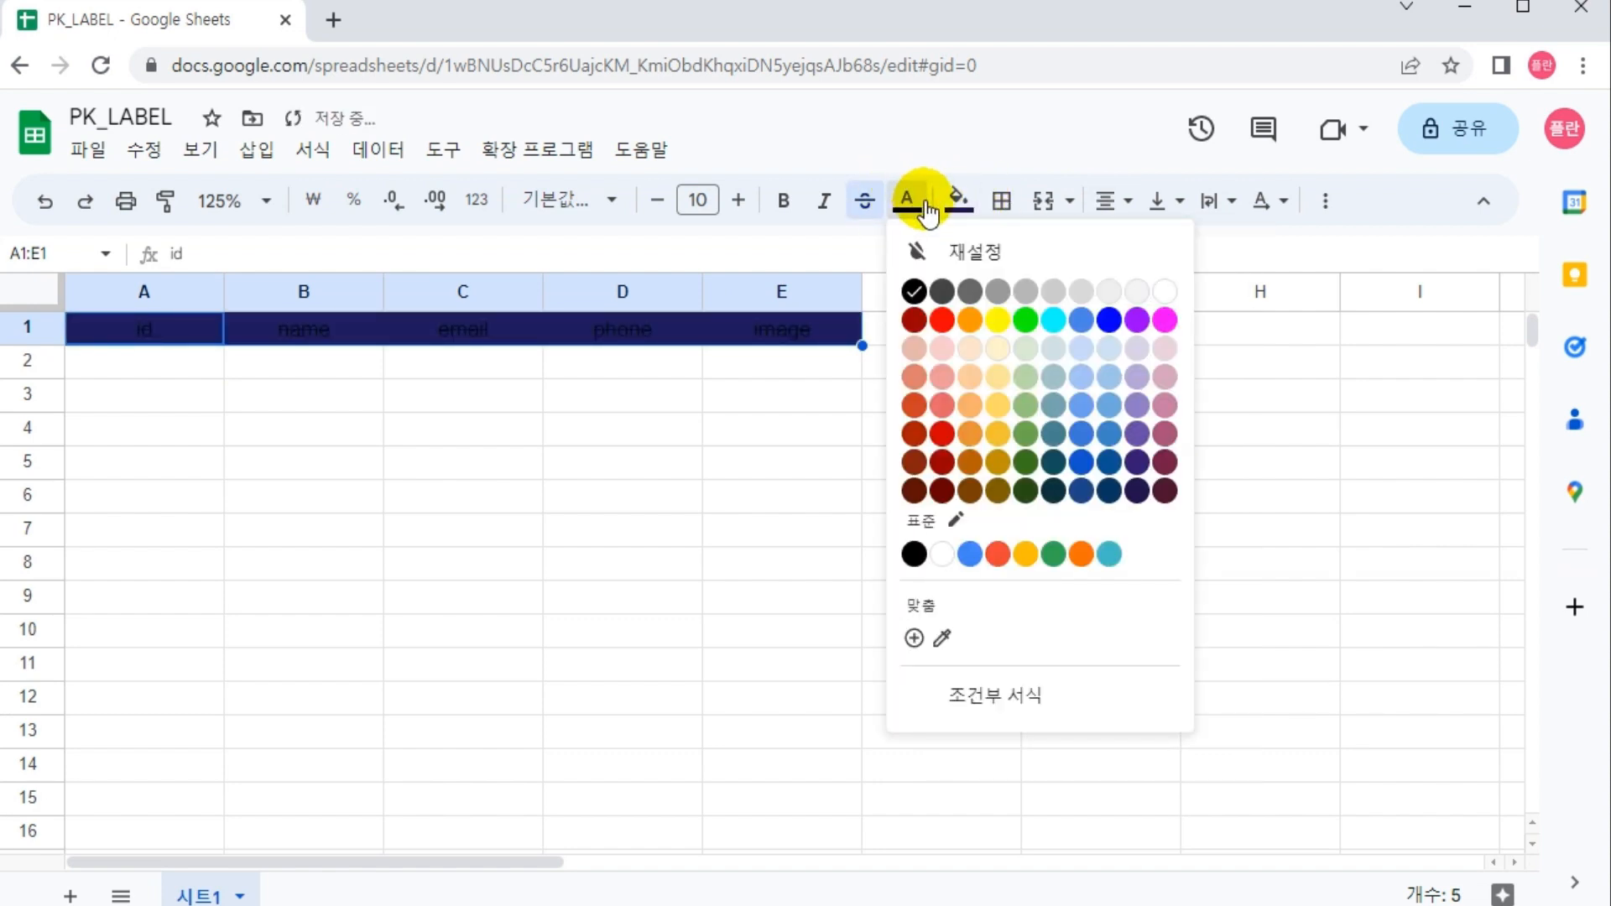
left_click(1166, 292)
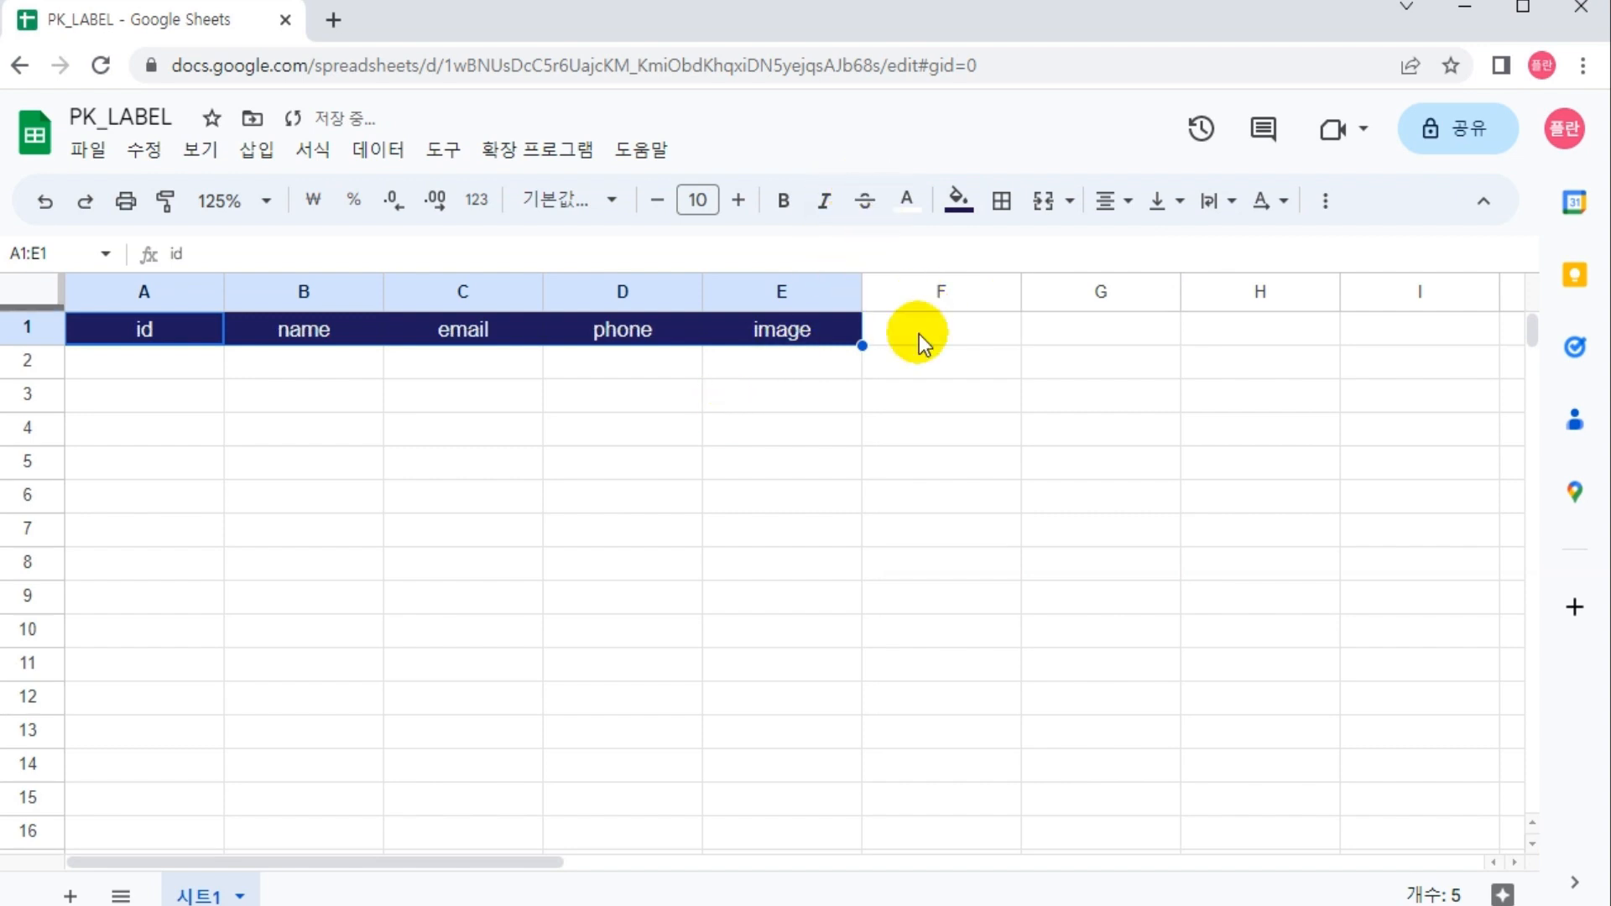
left_click(964, 329)
left_click(1428, 340)
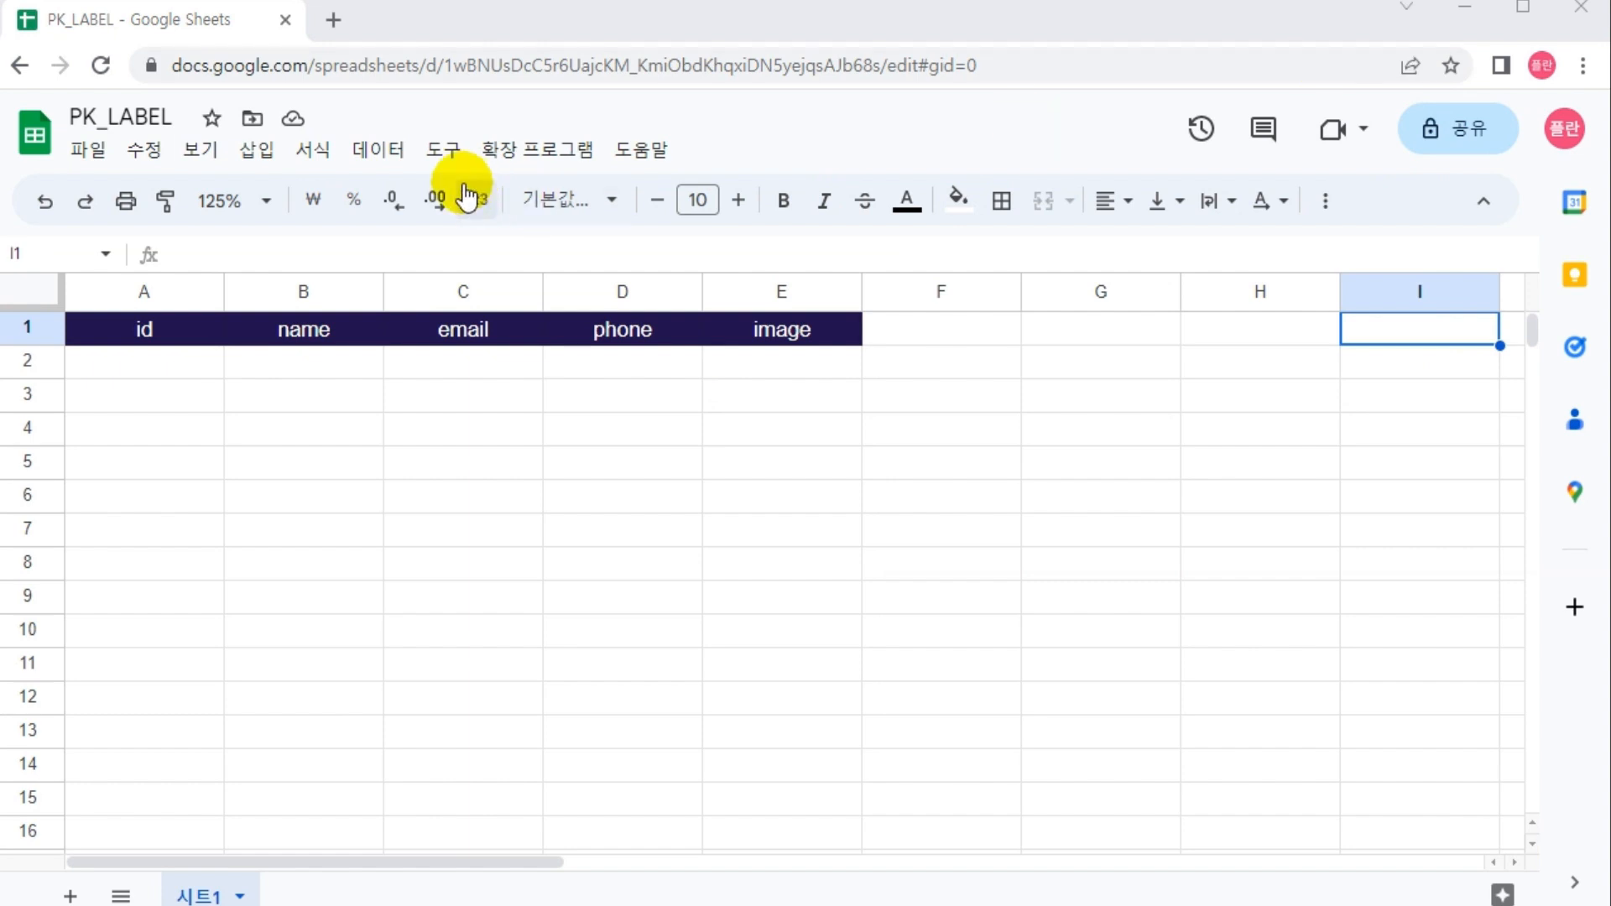
Step: Create an AppSheet app from the spreadsheet and dismiss the translation and welcome pop-ups to reach the app editor
left_click(507, 151)
mouse_move(533, 353)
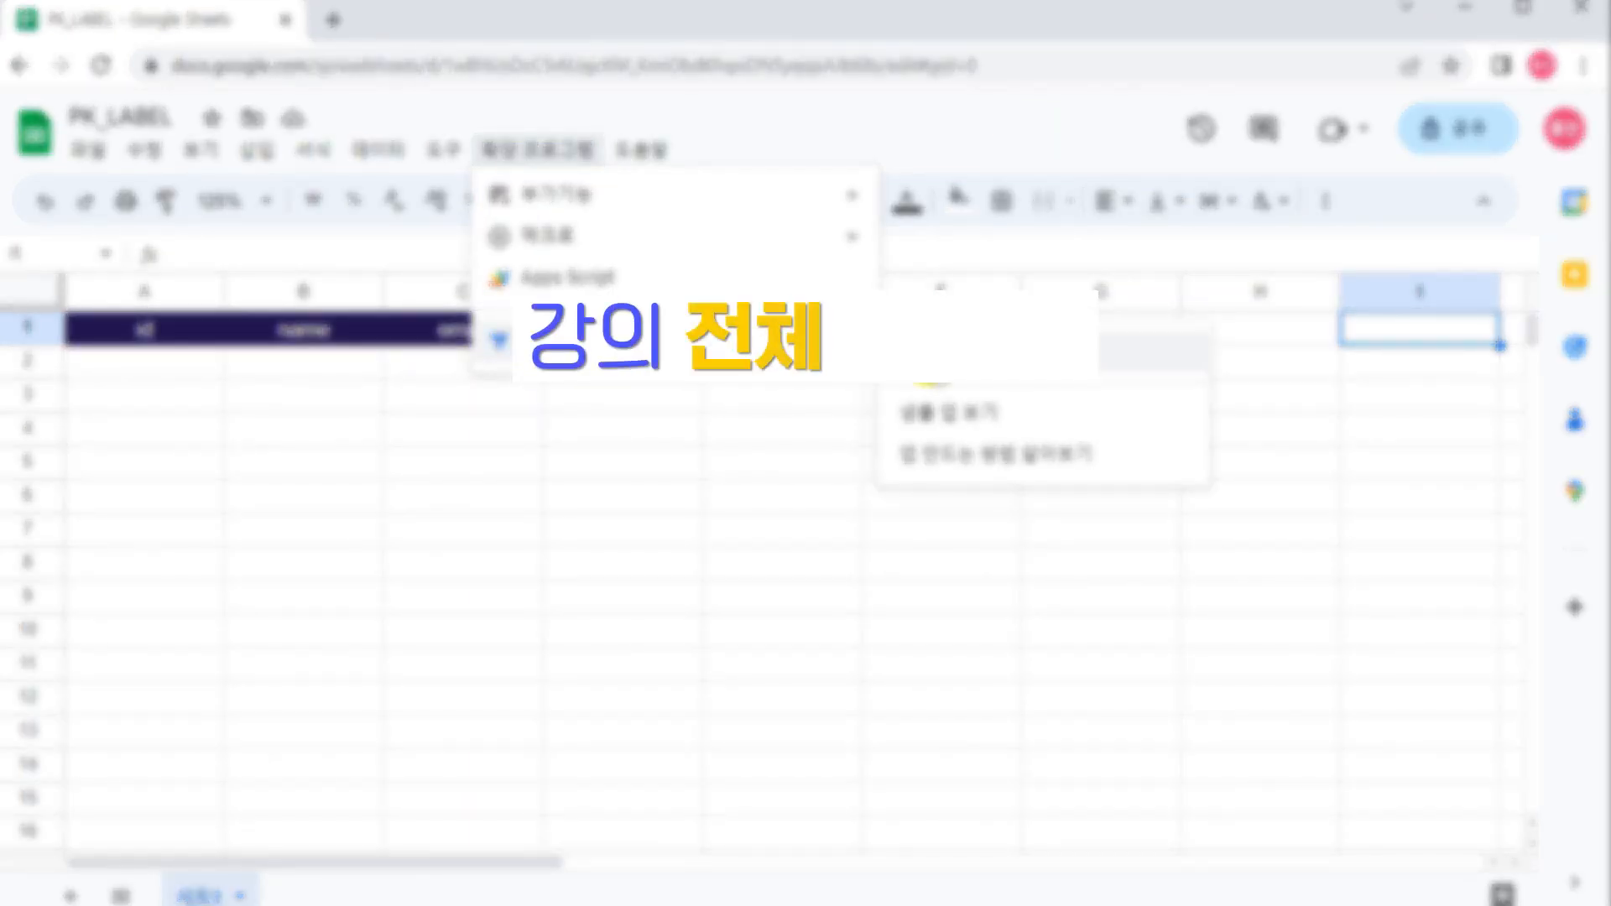
left_click(941, 359)
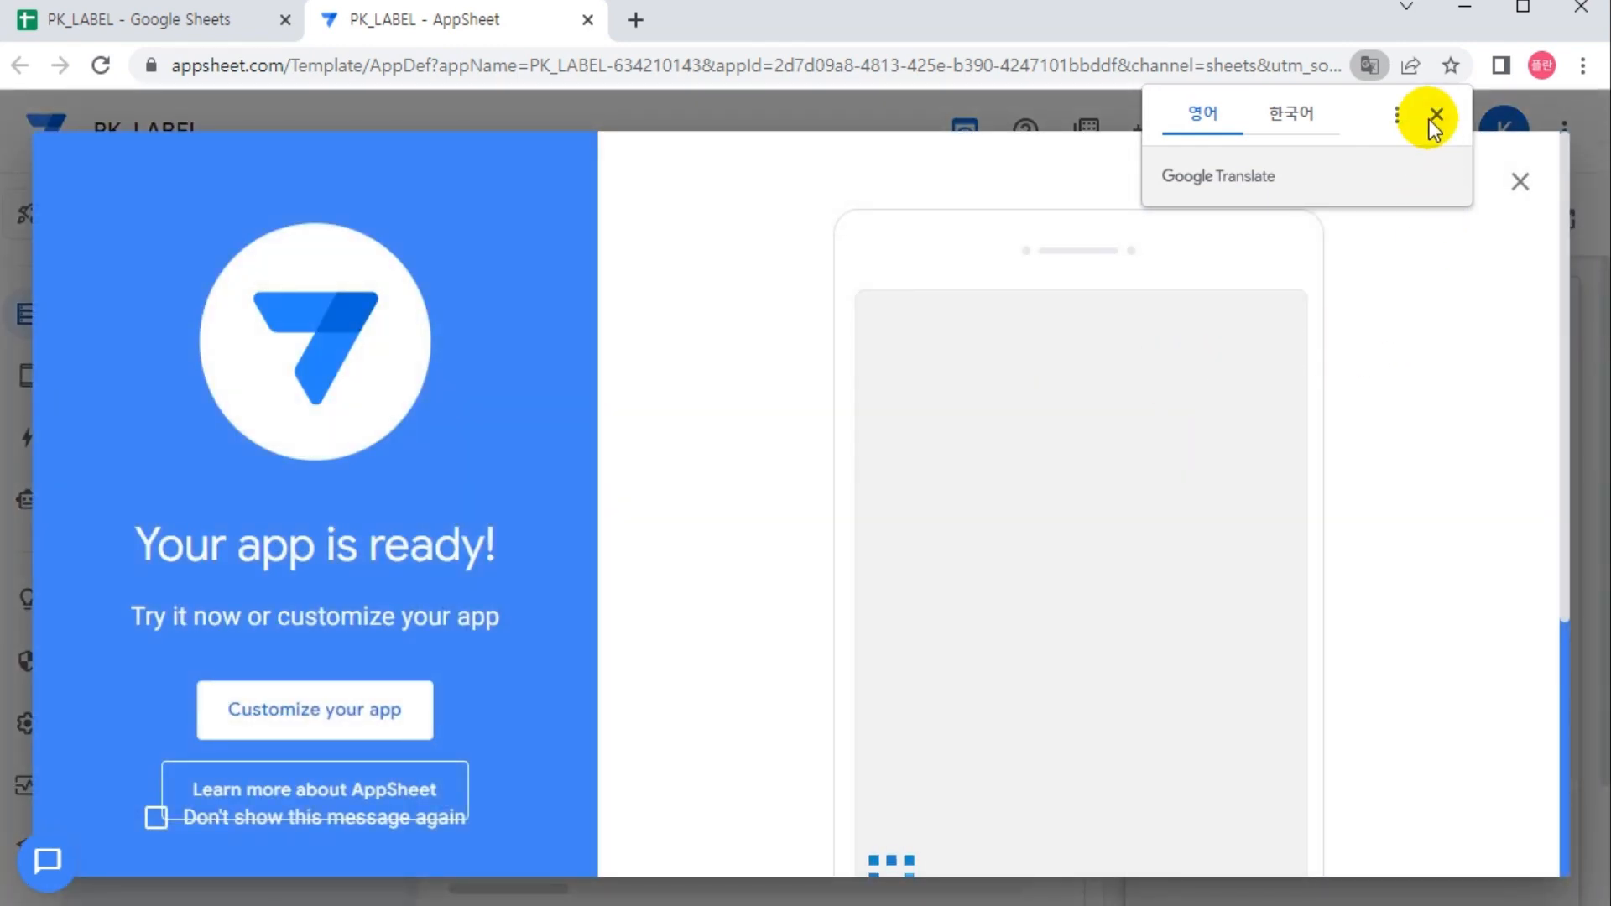
left_click(1434, 117)
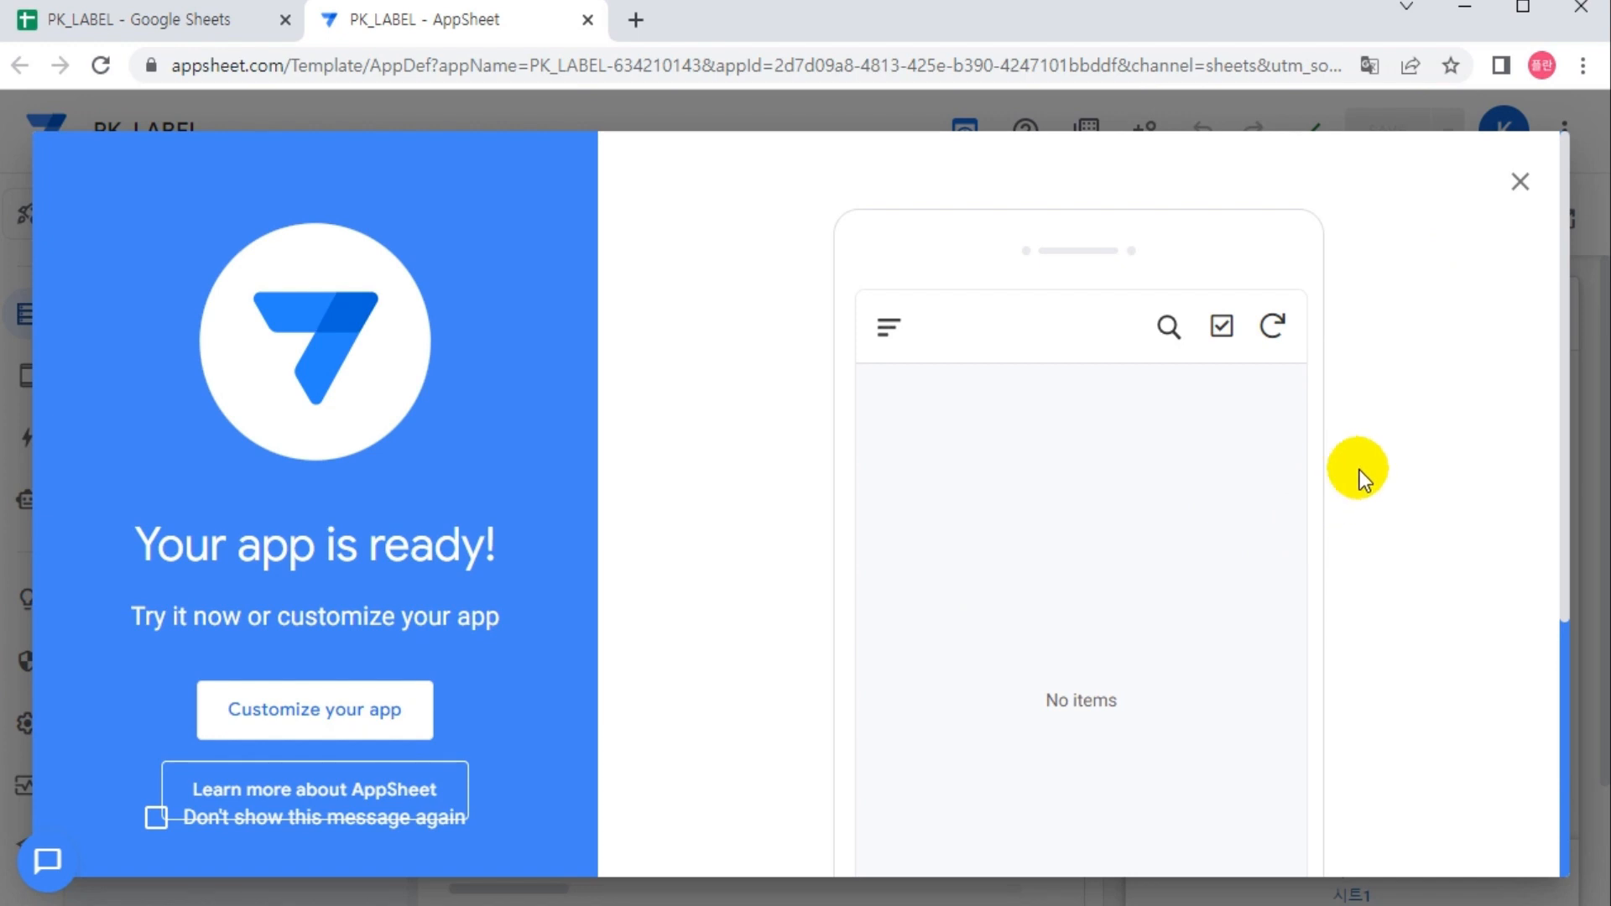
left_click(1520, 181)
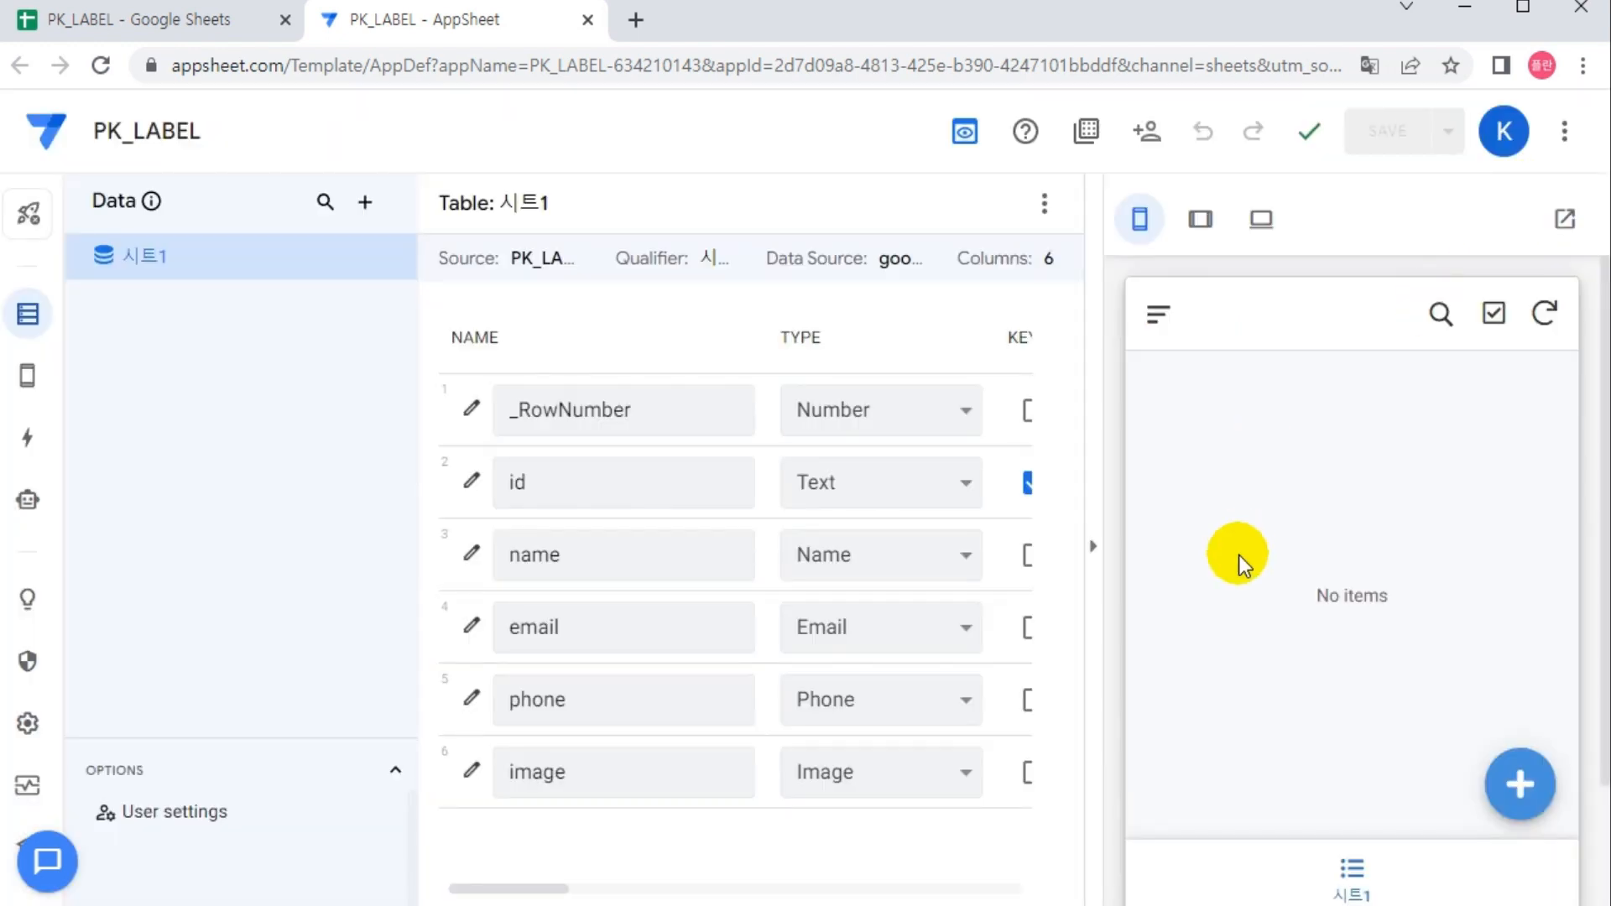
Step: Examine the KEY? and LABEL? settings for the columns of table 시트1
left_click(532, 480)
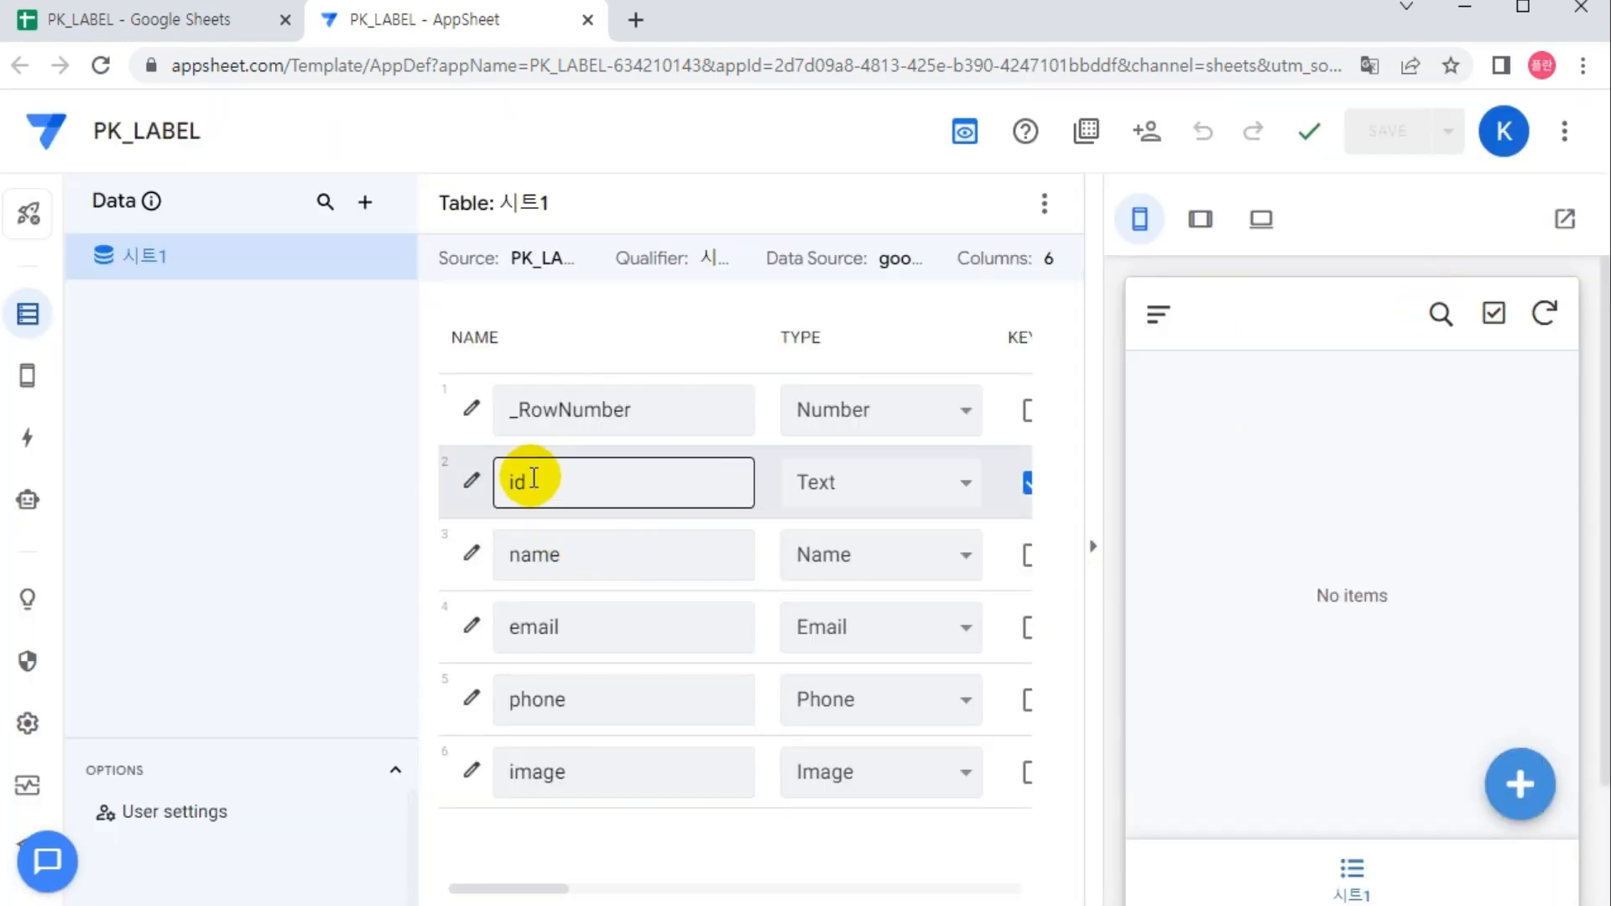
left_click_drag(479, 887, 539, 887)
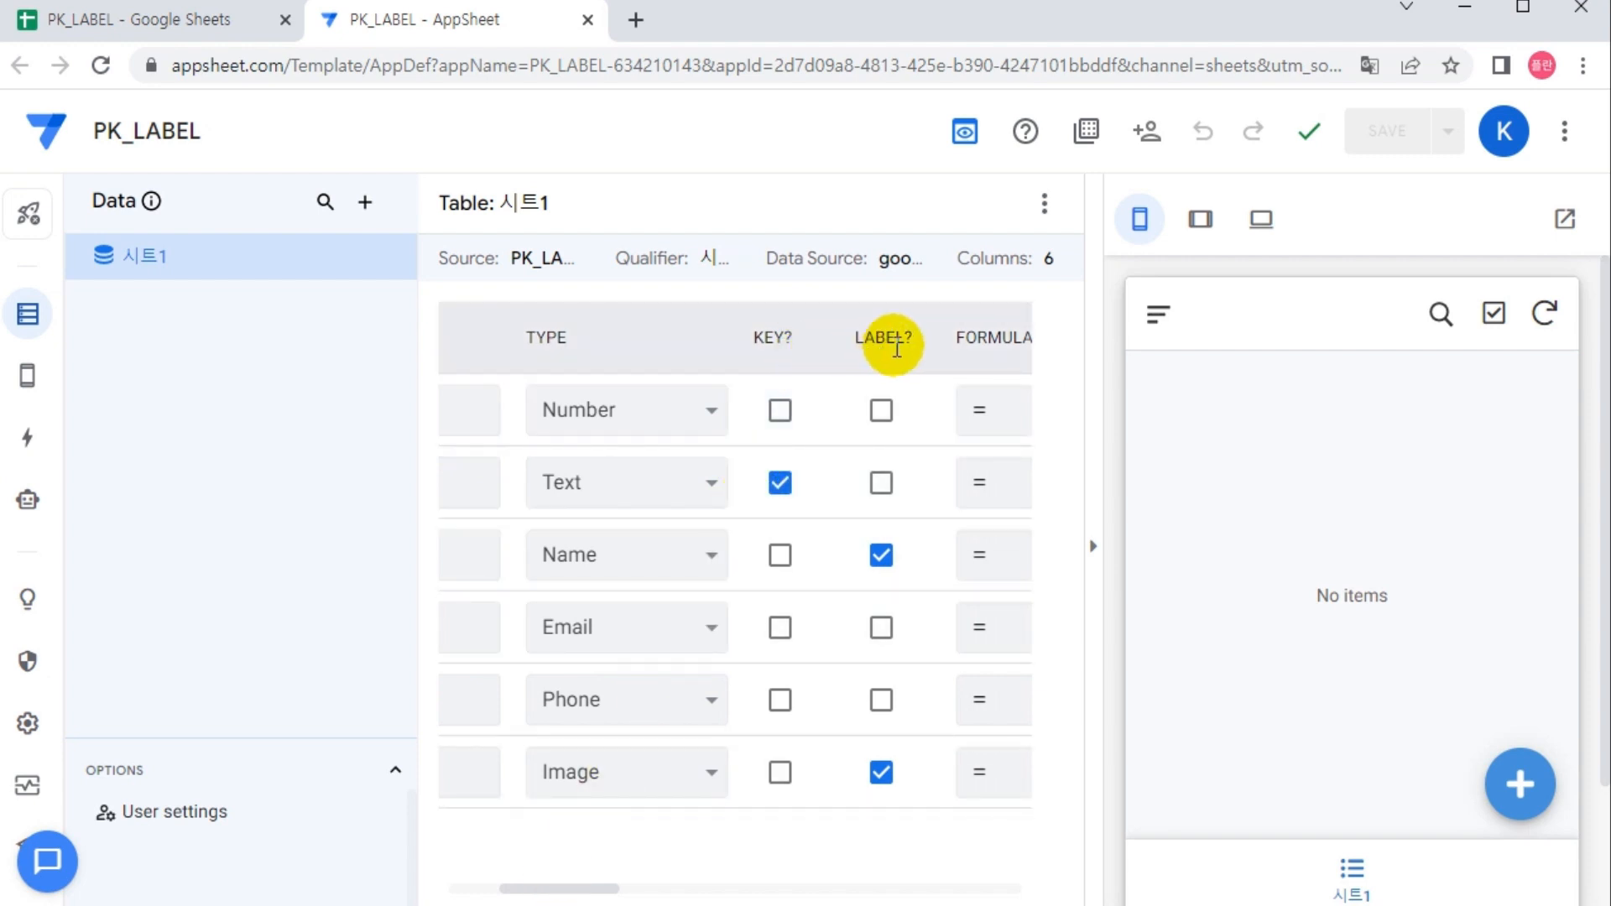
mouse_move(734, 309)
left_mouse_down()
mouse_move(931, 377)
mouse_move(929, 363)
left_mouse_up()
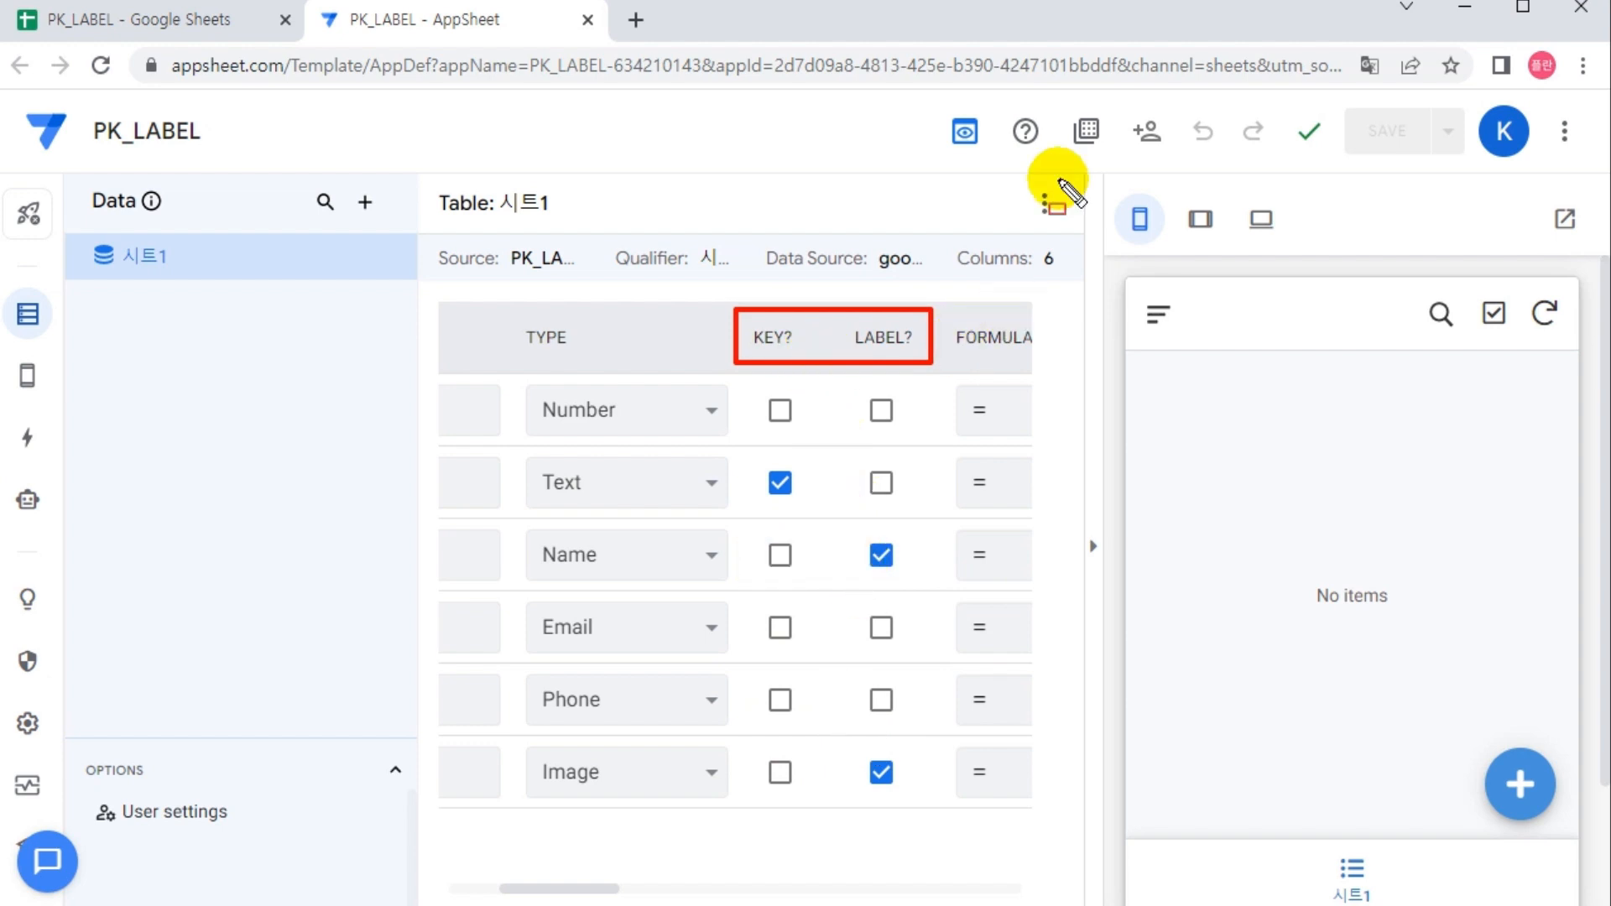
left_click_drag(651, 206, 726, 285)
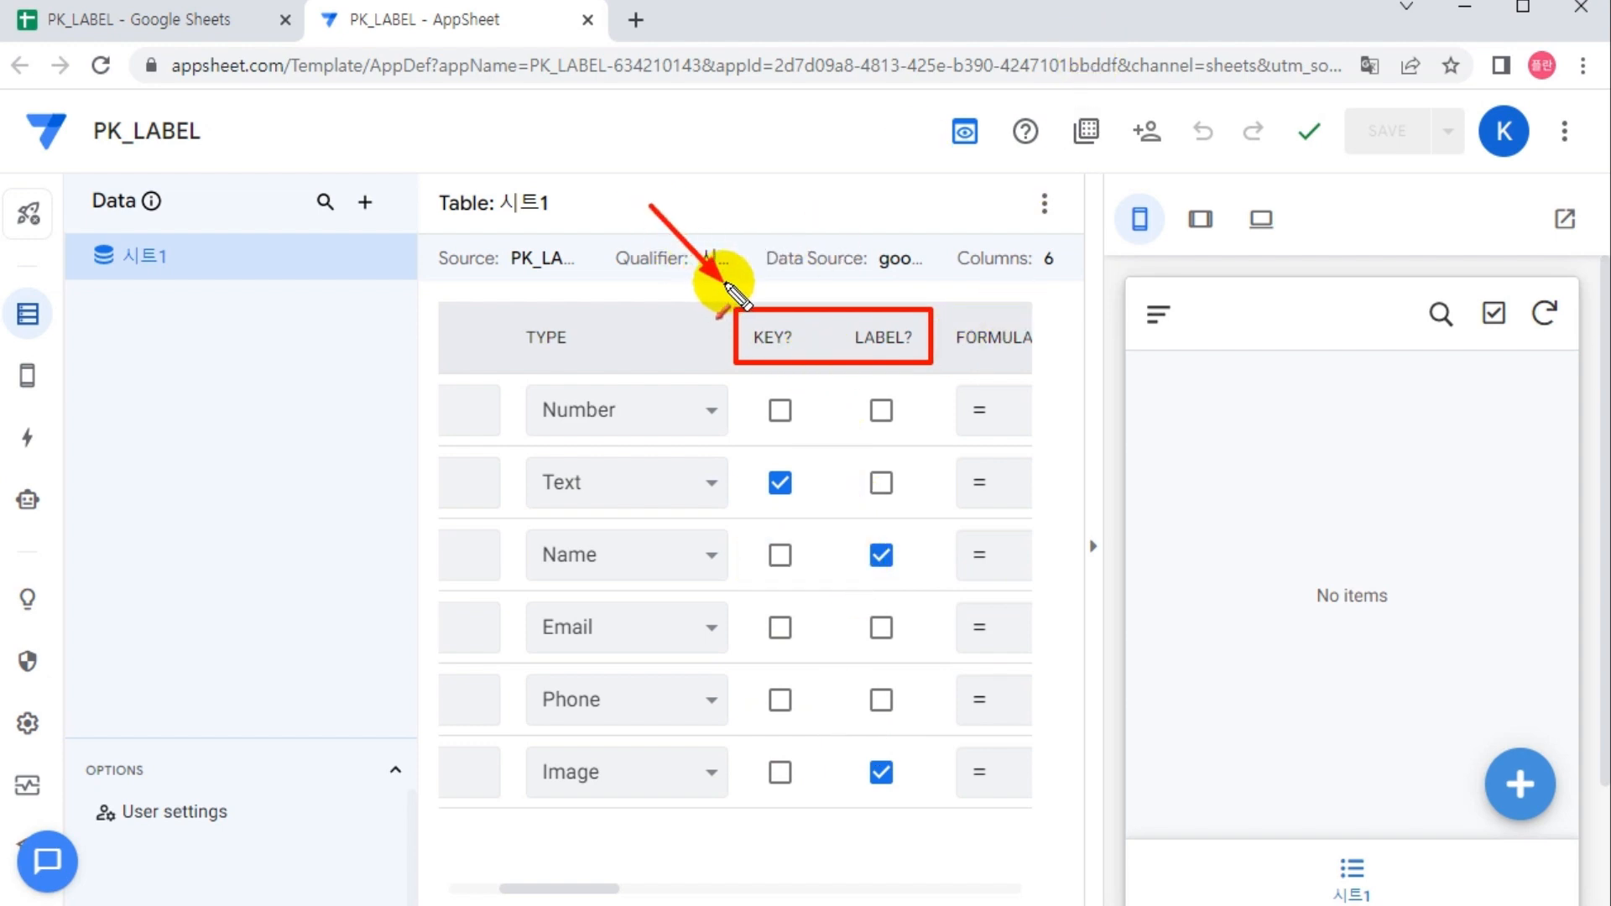
left_click_drag(1013, 155, 927, 281)
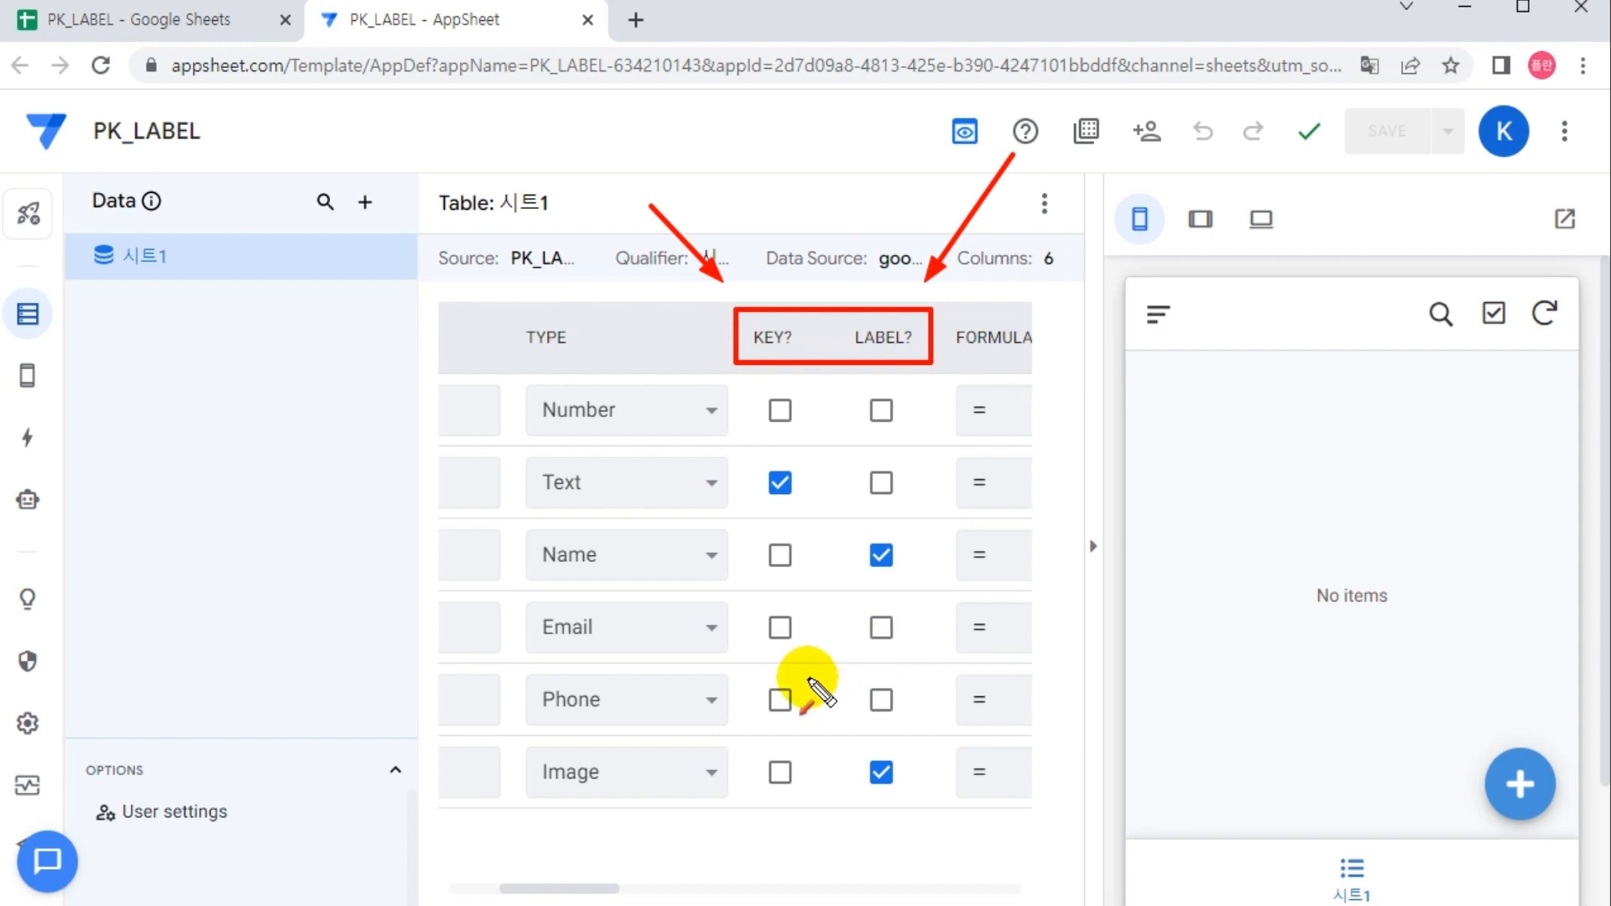
left_click_drag(571, 894, 500, 888)
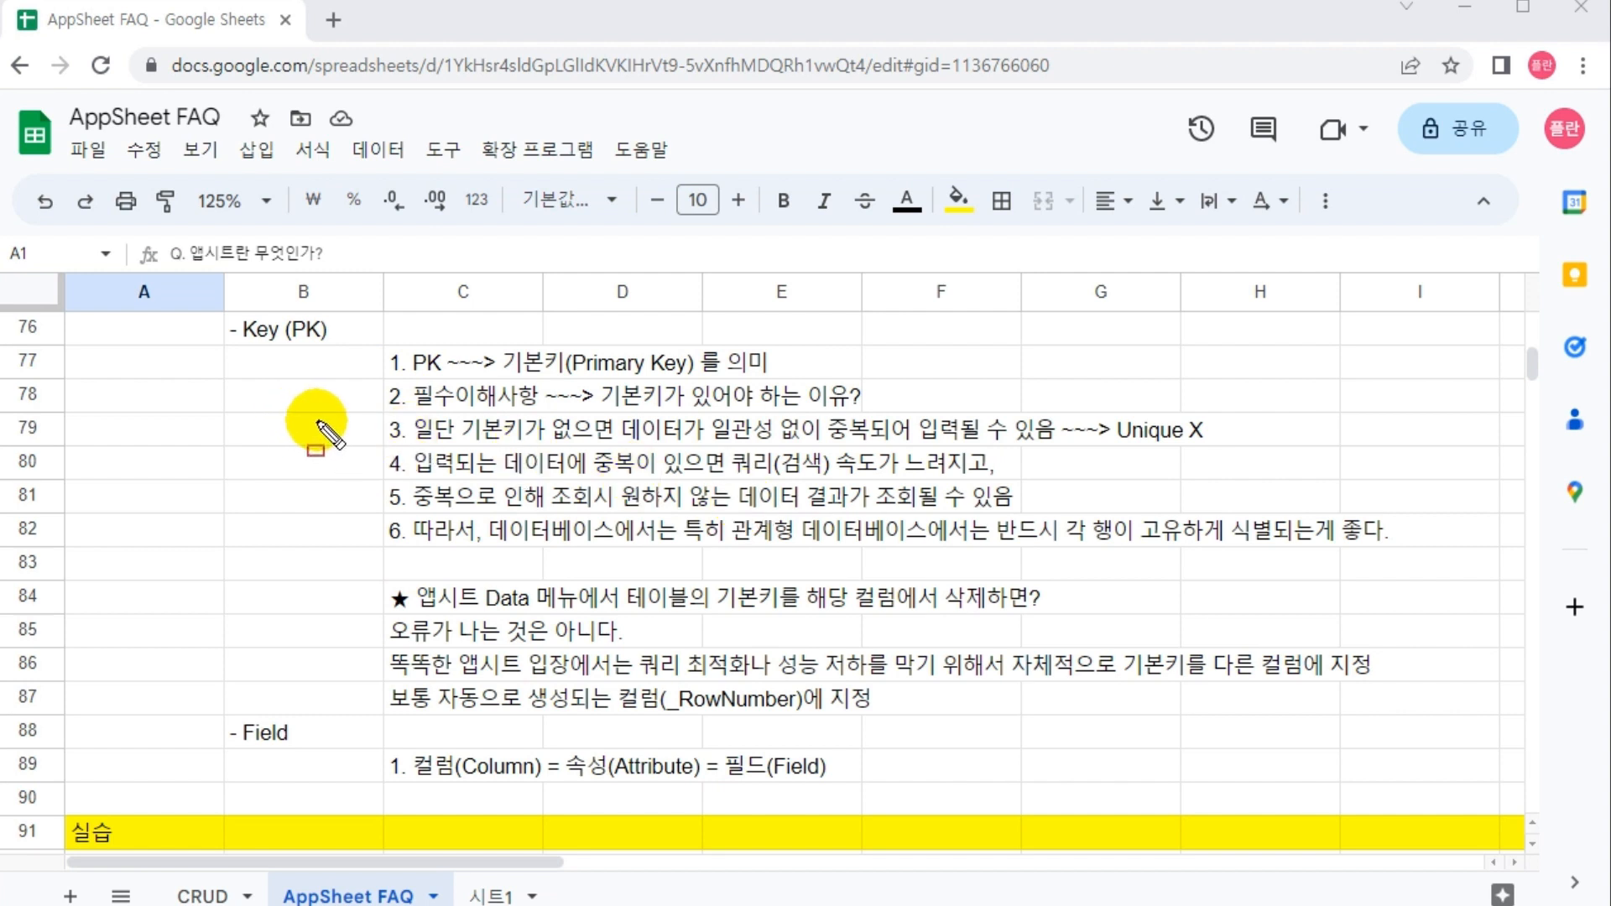
Step: Read the Key (PK) notes in rows 76 to 87 of the AppSheet FAQ spreadsheet
mouse_move(222, 313)
left_mouse_down()
mouse_move(1233, 737)
mouse_move(1500, 718)
left_mouse_up()
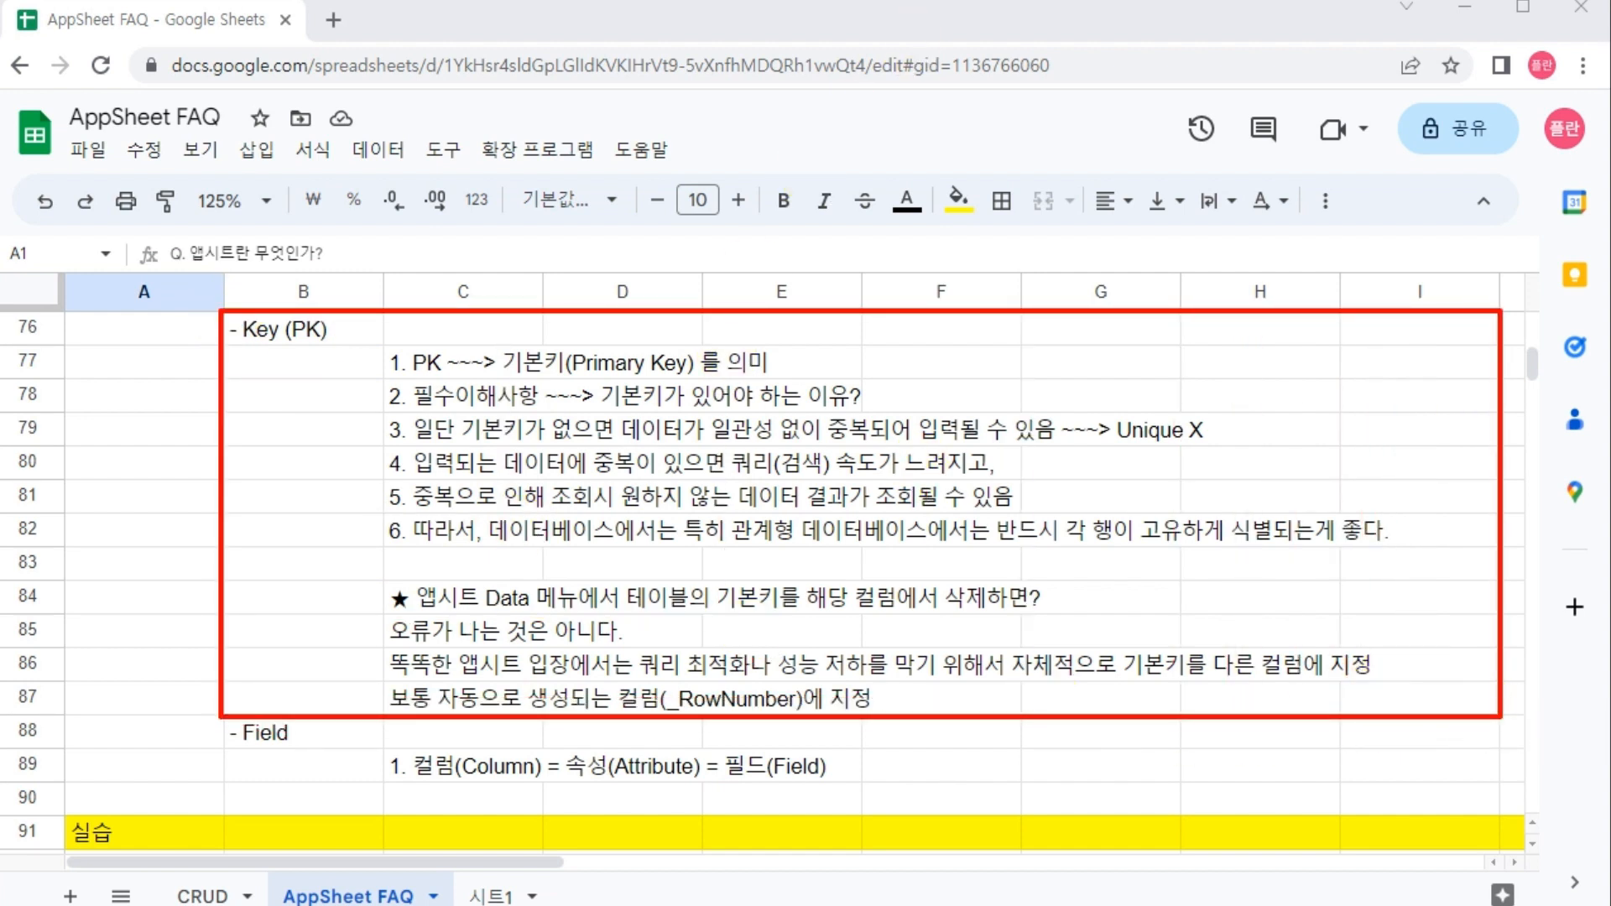
left_click_drag(154, 124, 252, 260)
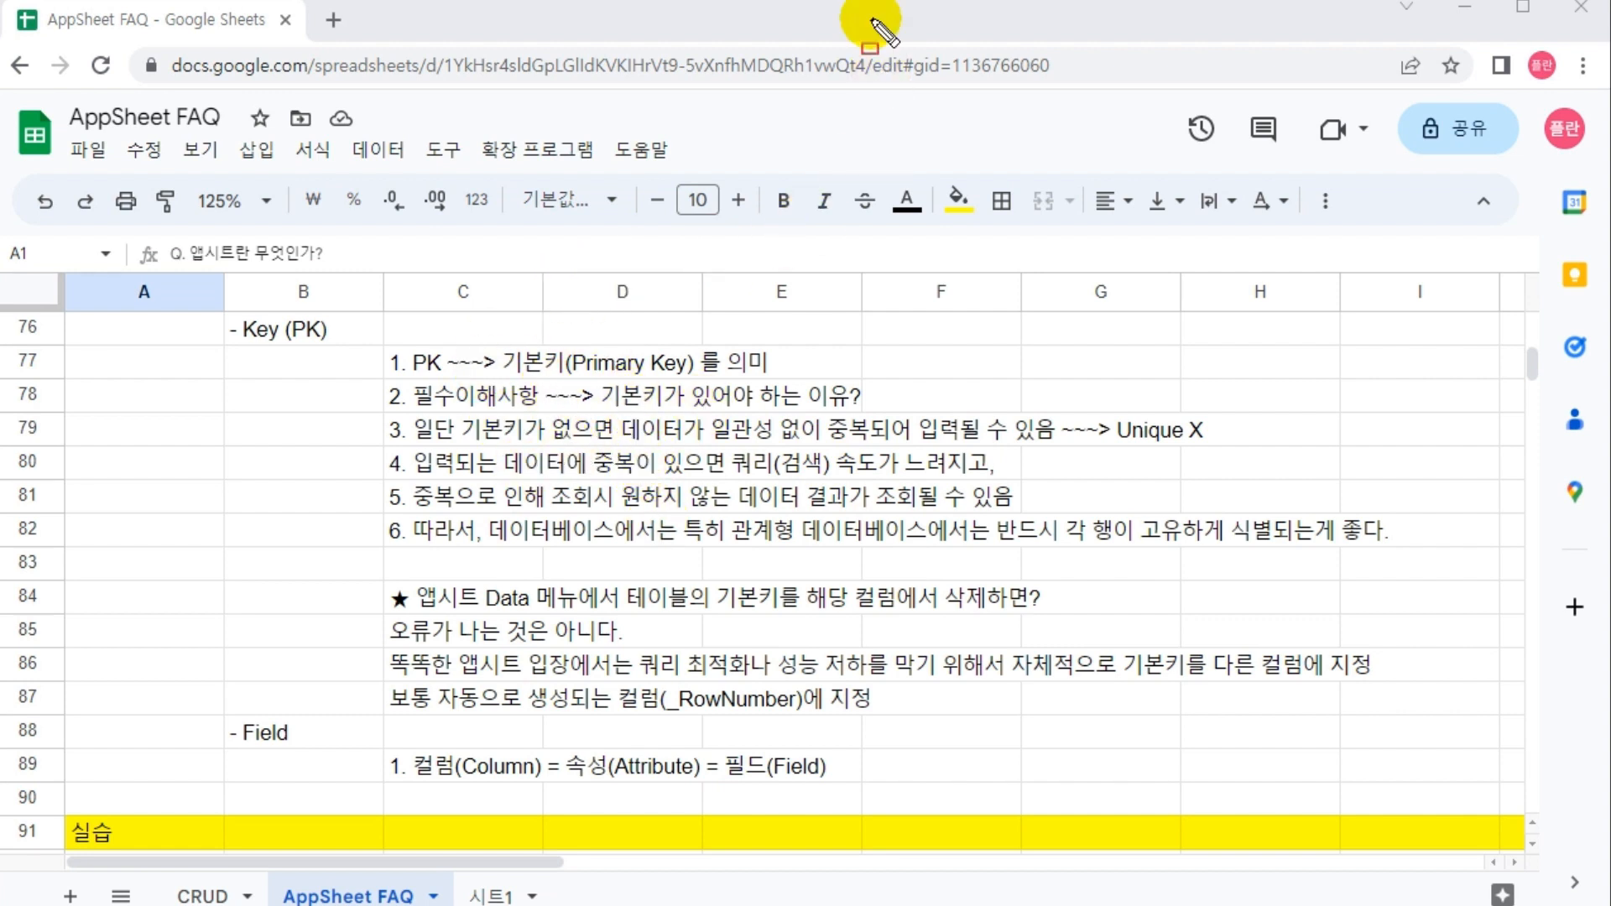
mouse_move(921, 113)
left_mouse_down()
mouse_move(1014, 251)
mouse_move(1189, 390)
left_mouse_up()
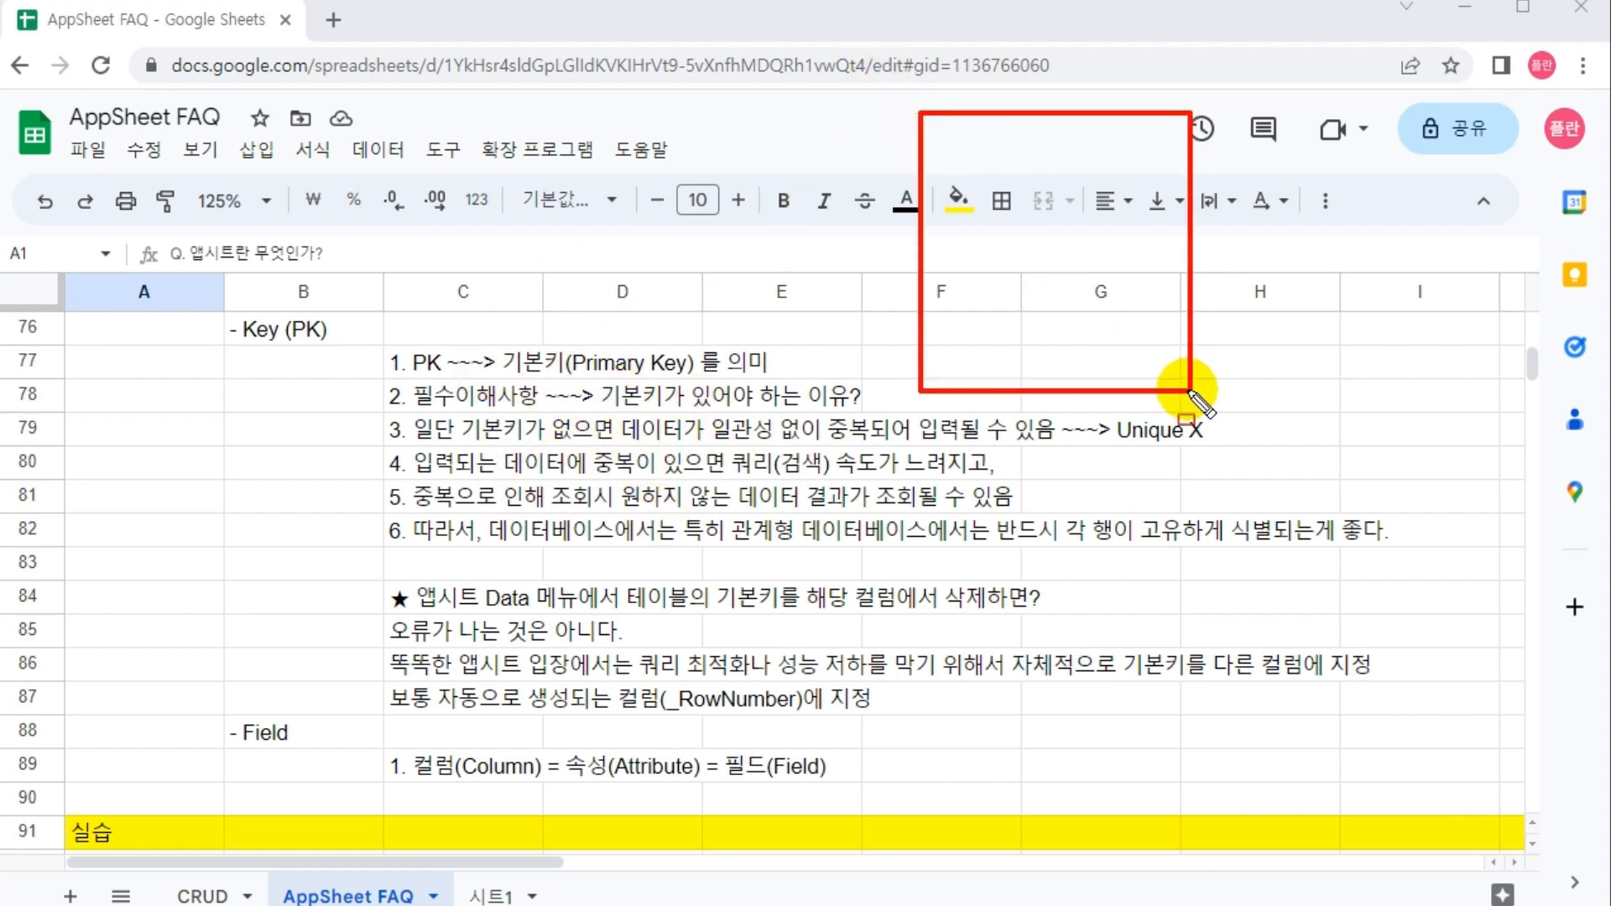
mouse_move(973, 203)
left_mouse_down()
mouse_move(1016, 233)
mouse_move(1133, 225)
left_mouse_up()
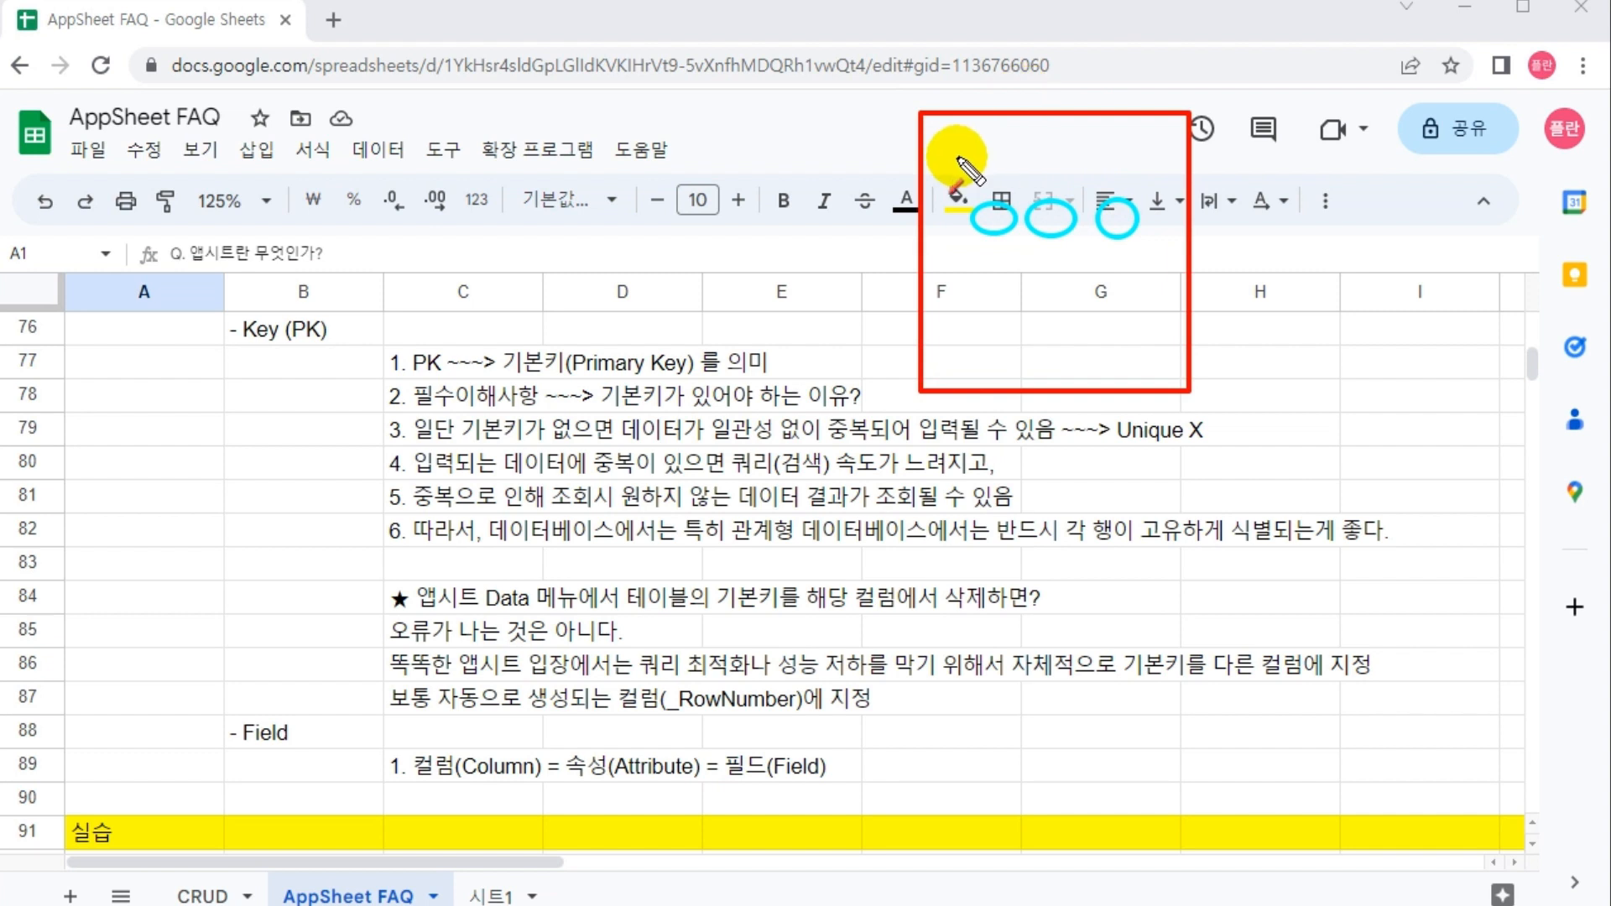
mouse_move(789, 121)
left_mouse_down()
mouse_move(1045, 183)
mouse_move(998, 166)
mouse_move(965, 210)
mouse_move(1061, 174)
mouse_move(953, 184)
left_mouse_up()
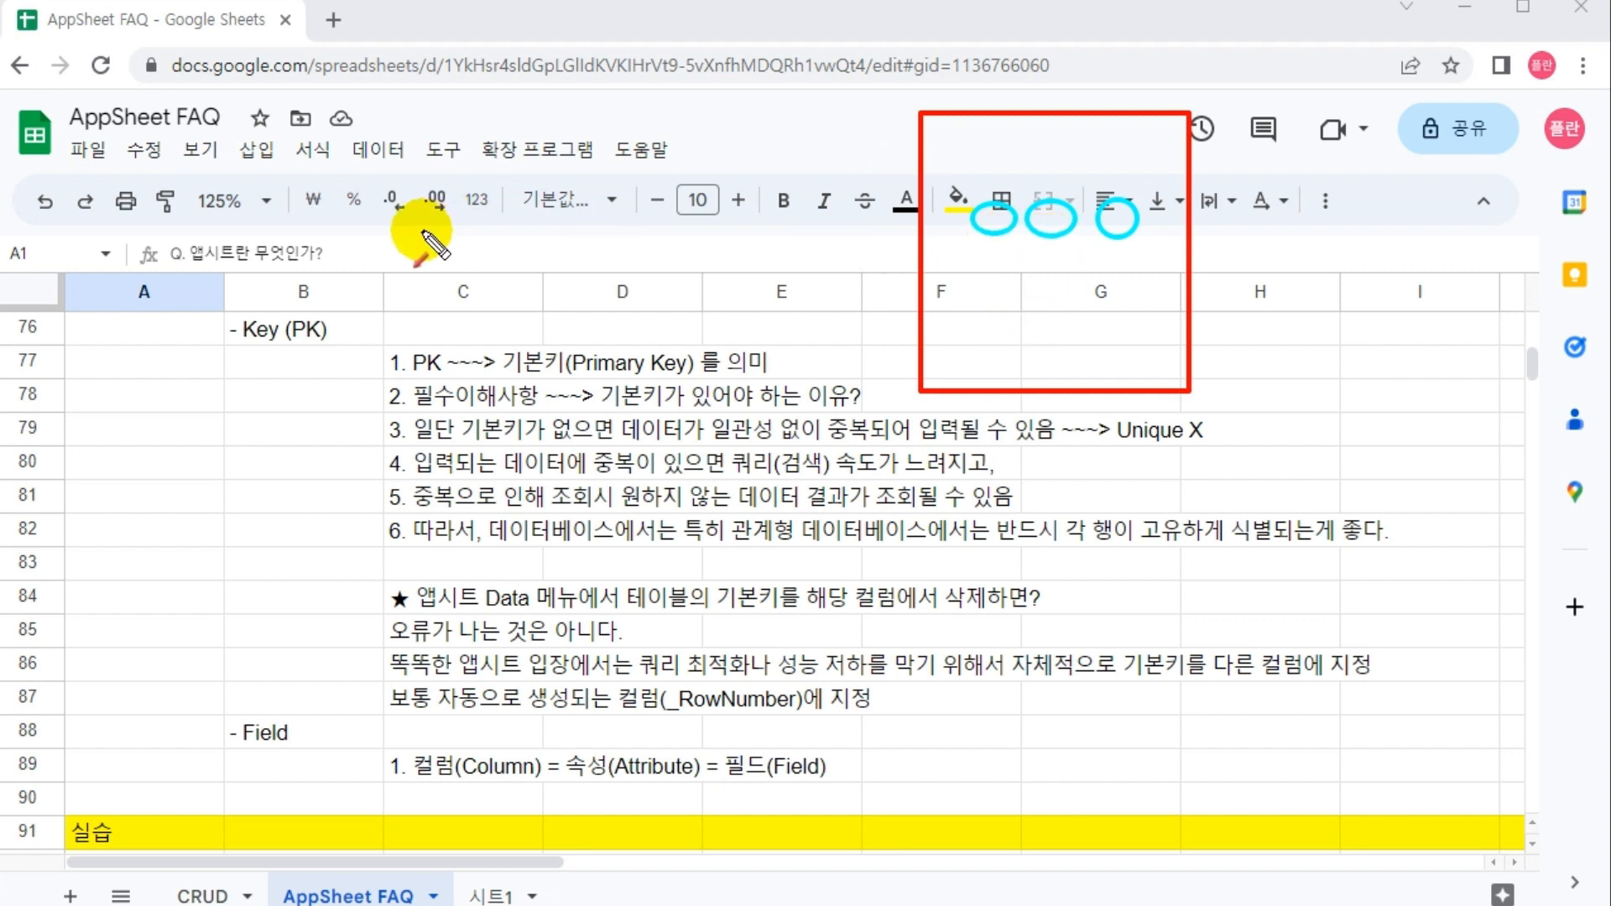
left_click_drag(424, 176, 344, 293)
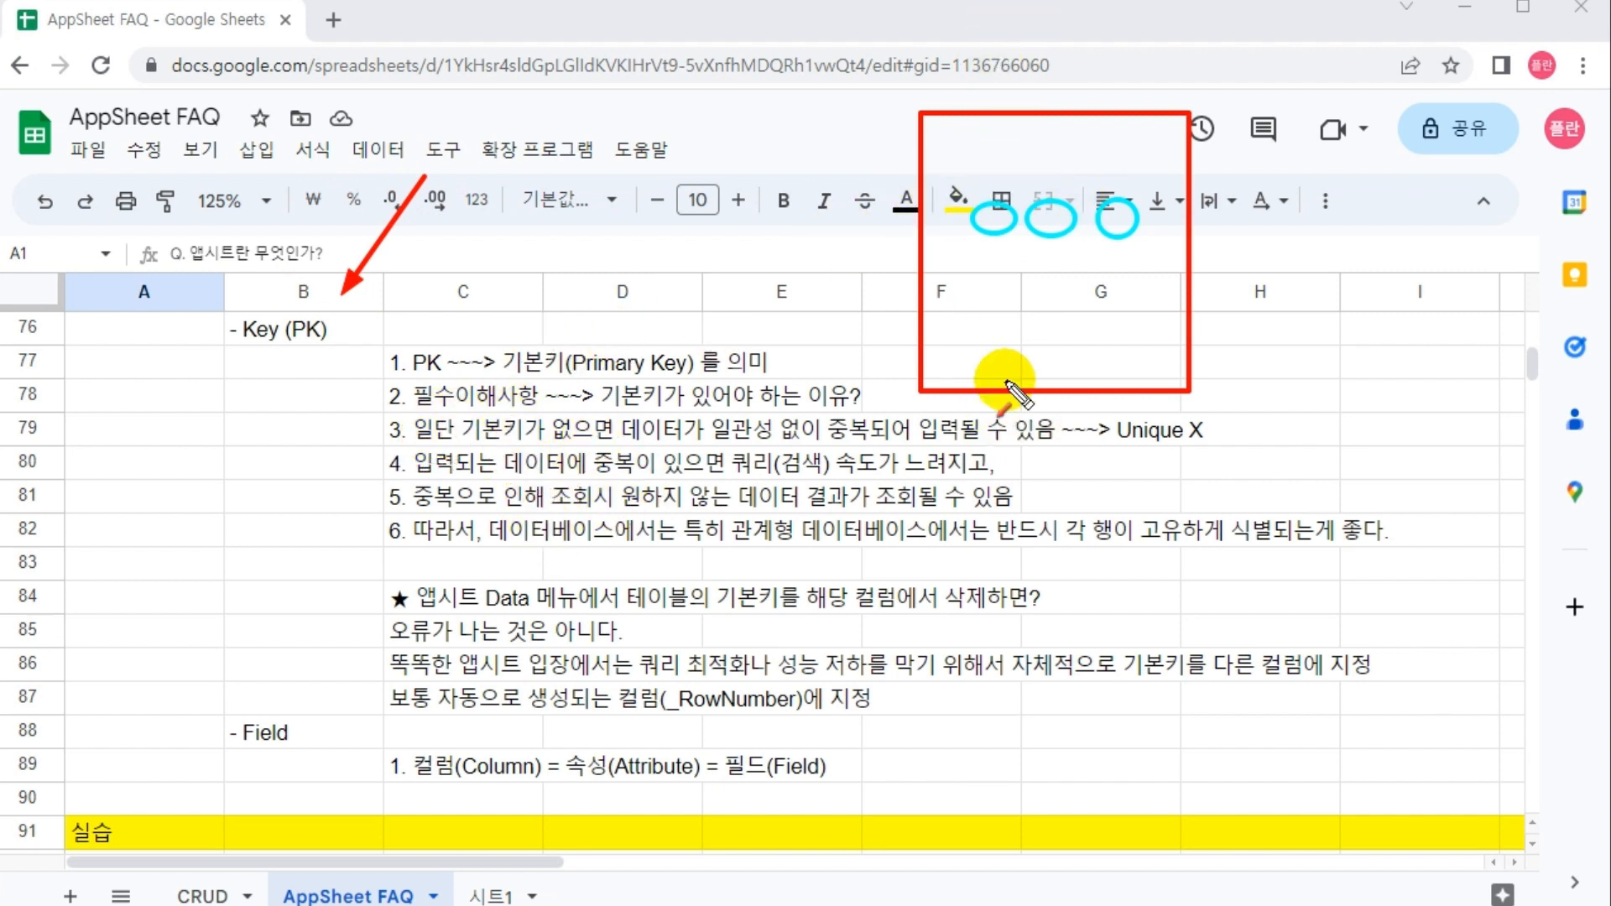
key("Escape")
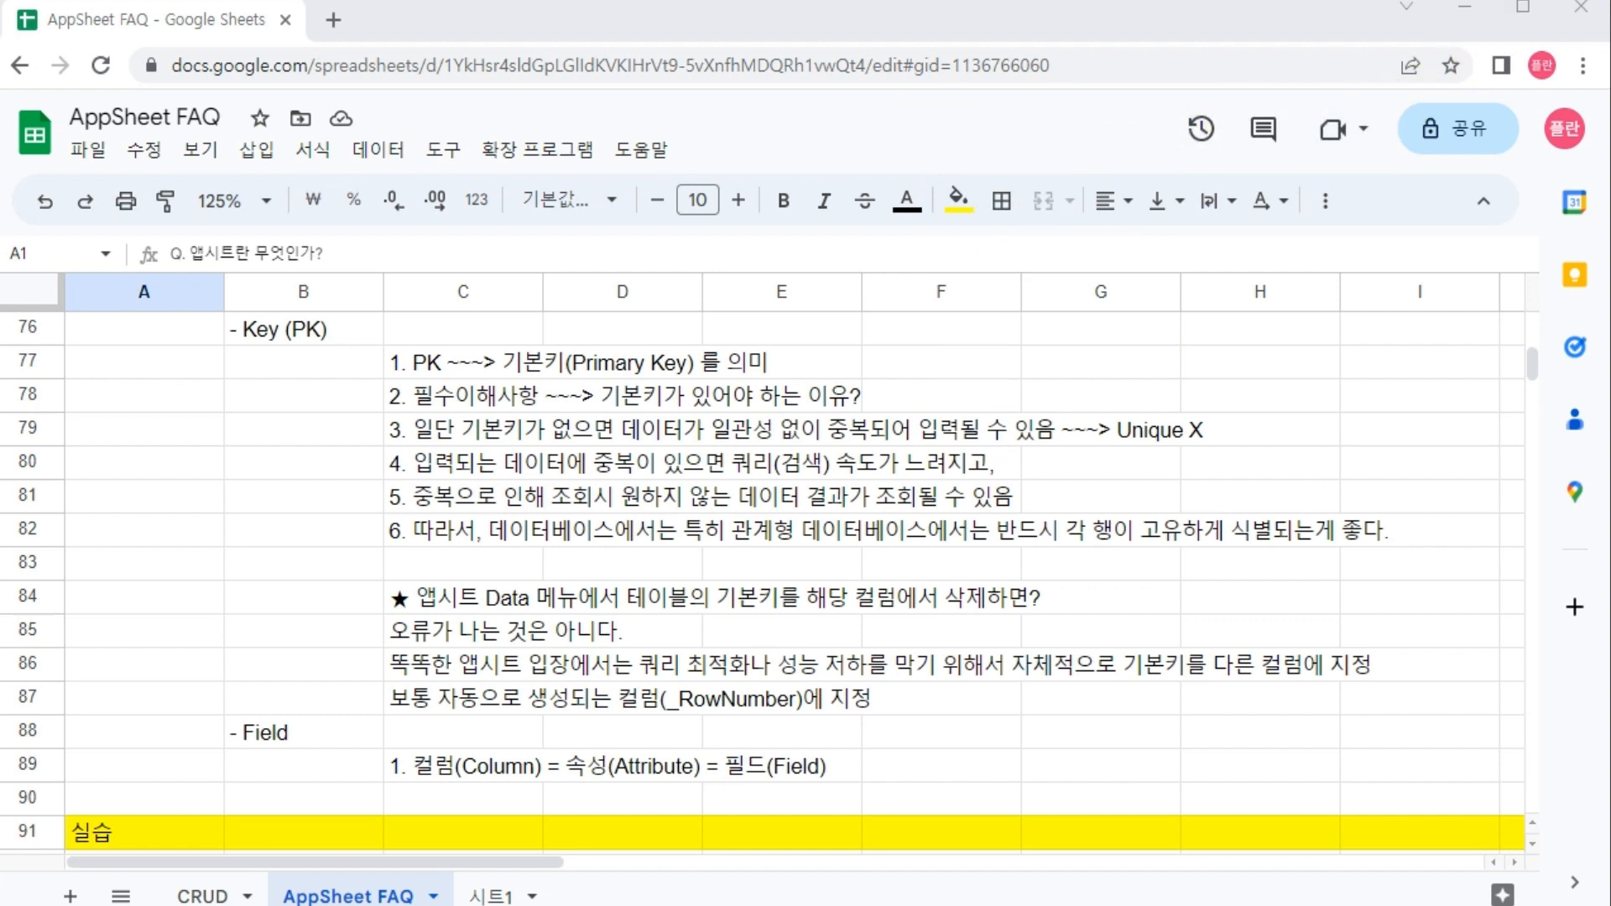
left_click(1523, 0)
mouse_move(934, 156)
left_mouse_down()
mouse_move(1276, 713)
mouse_move(1443, 723)
left_mouse_up()
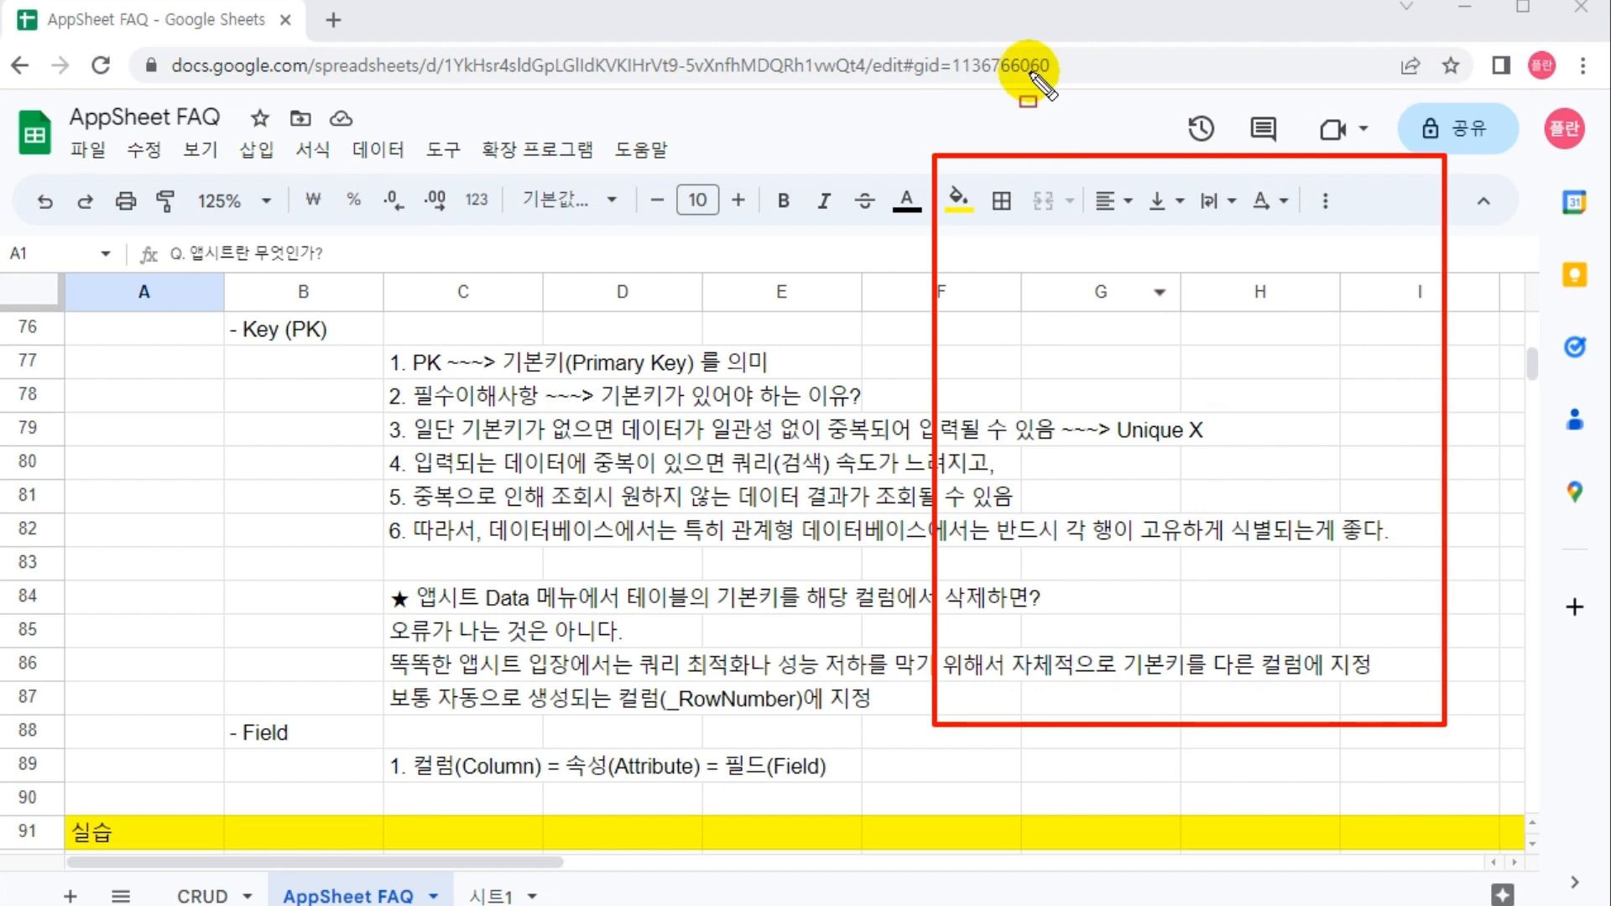
left_click_drag(967, 281, 1403, 292)
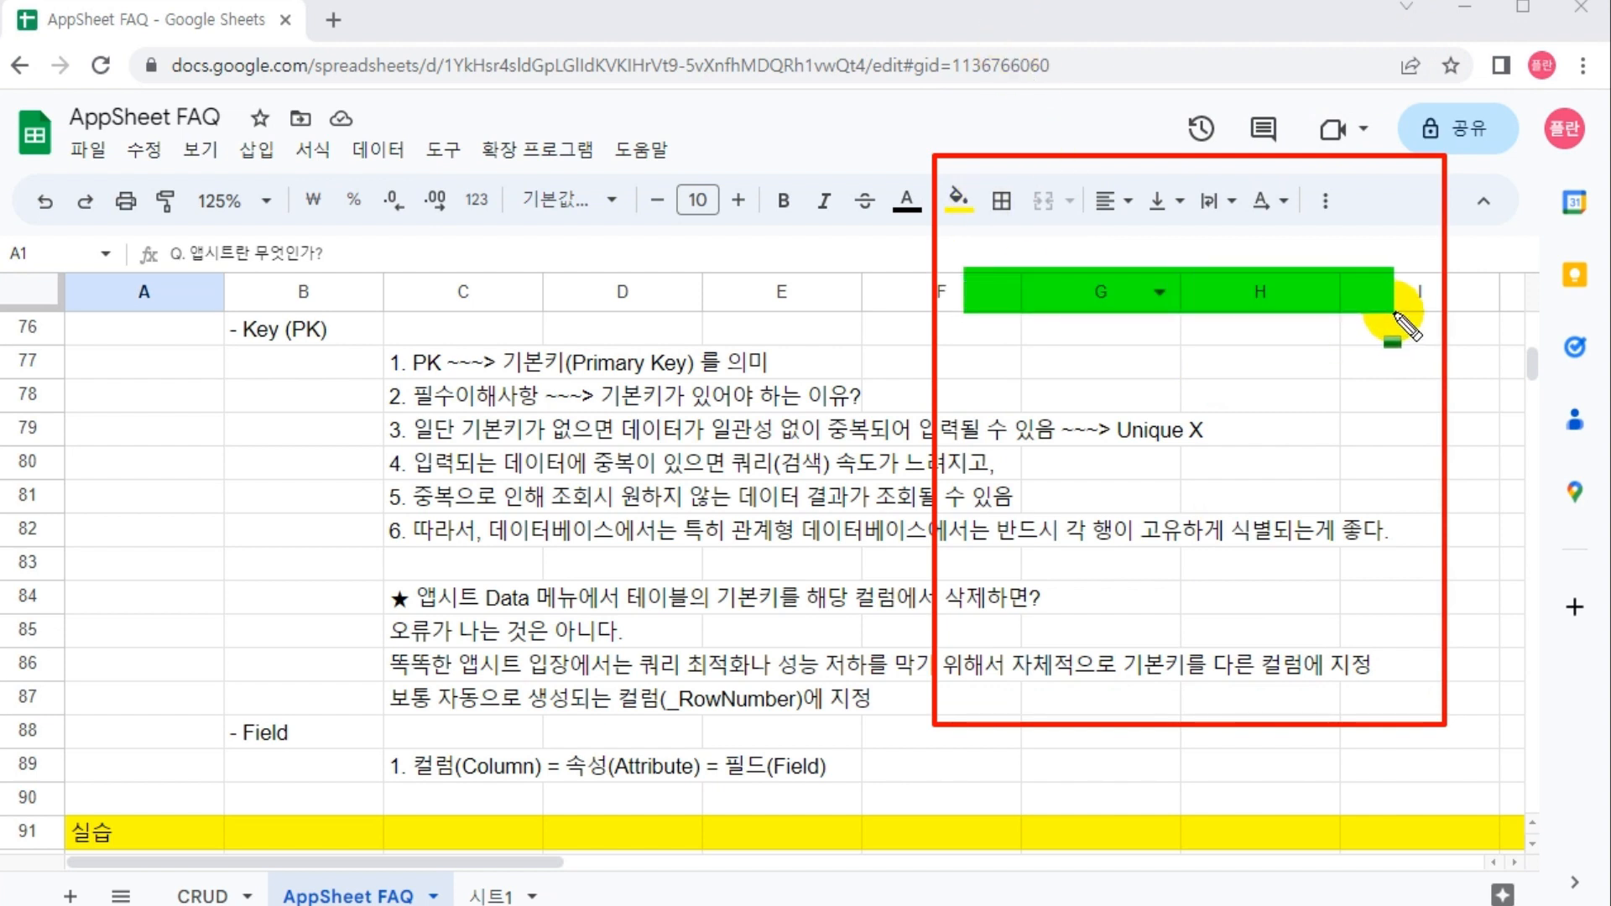
mouse_move(965, 335)
left_mouse_down()
mouse_move(1240, 372)
mouse_move(1401, 363)
left_mouse_up()
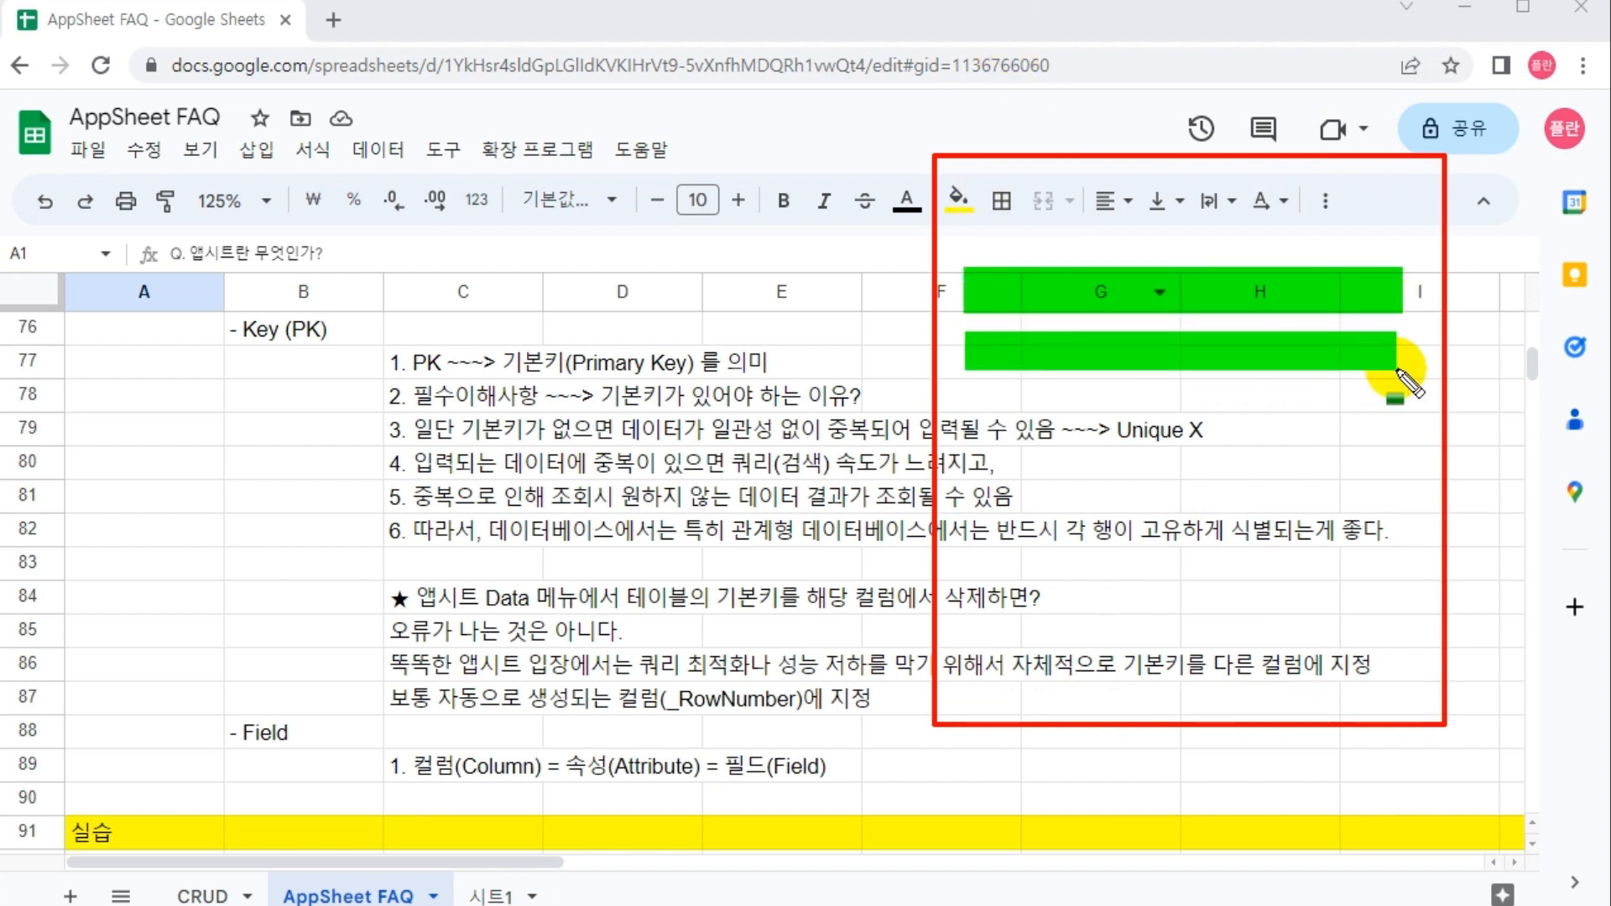
mouse_move(971, 417)
left_mouse_down()
mouse_move(1392, 440)
mouse_move(1403, 418)
left_mouse_up()
left_click_drag(976, 480, 1418, 487)
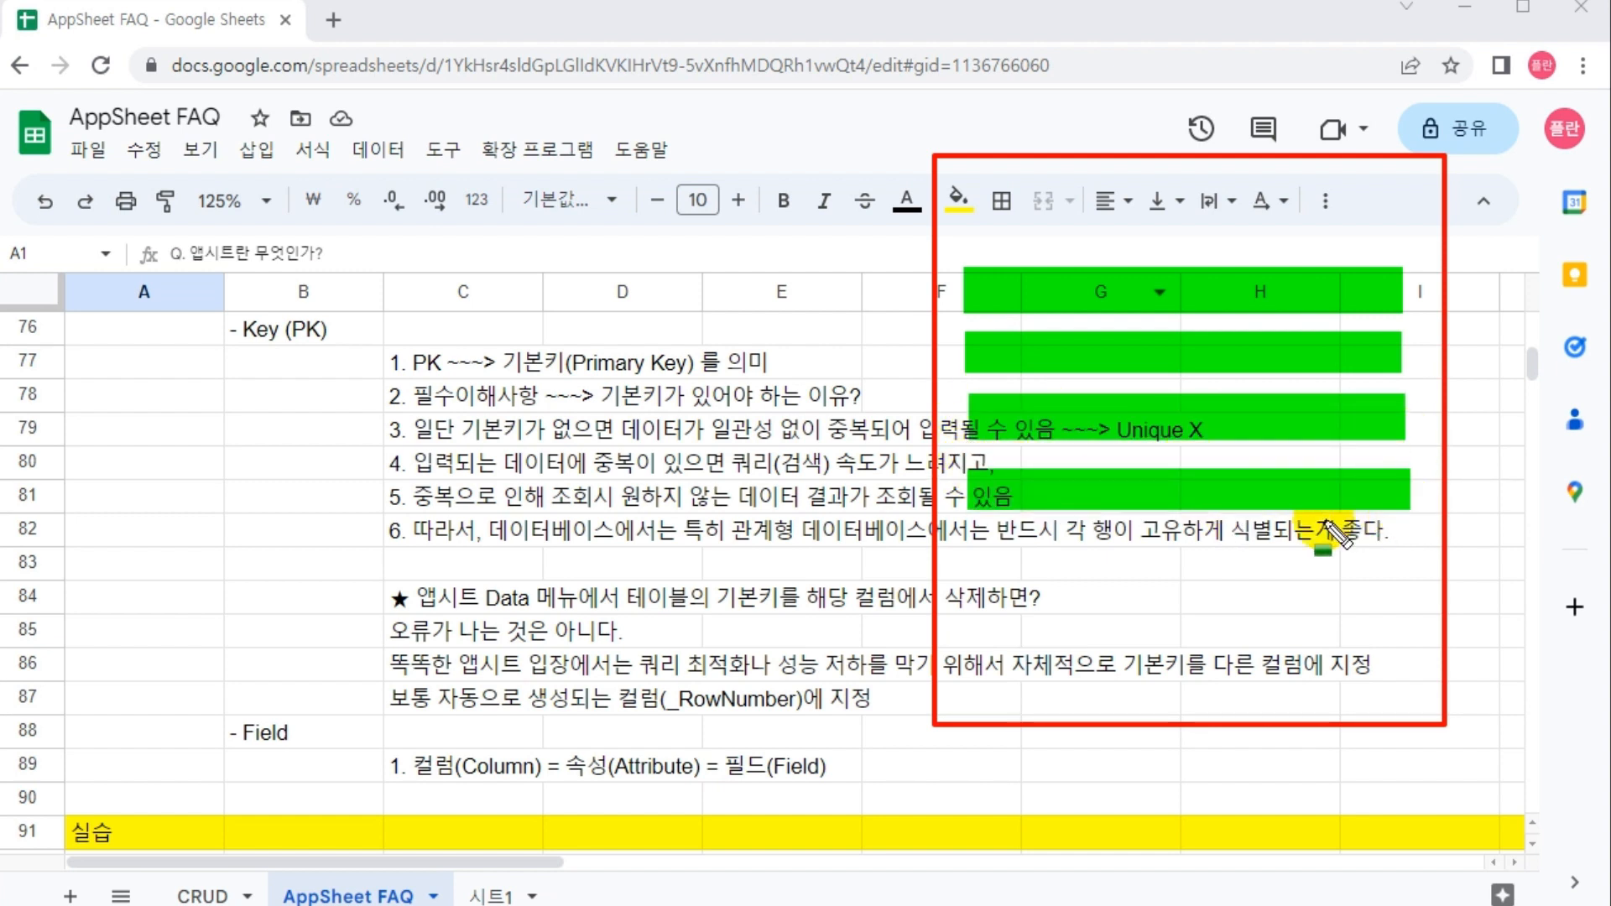
mouse_move(965, 560)
left_mouse_down()
mouse_move(1410, 578)
mouse_move(1416, 604)
left_mouse_up()
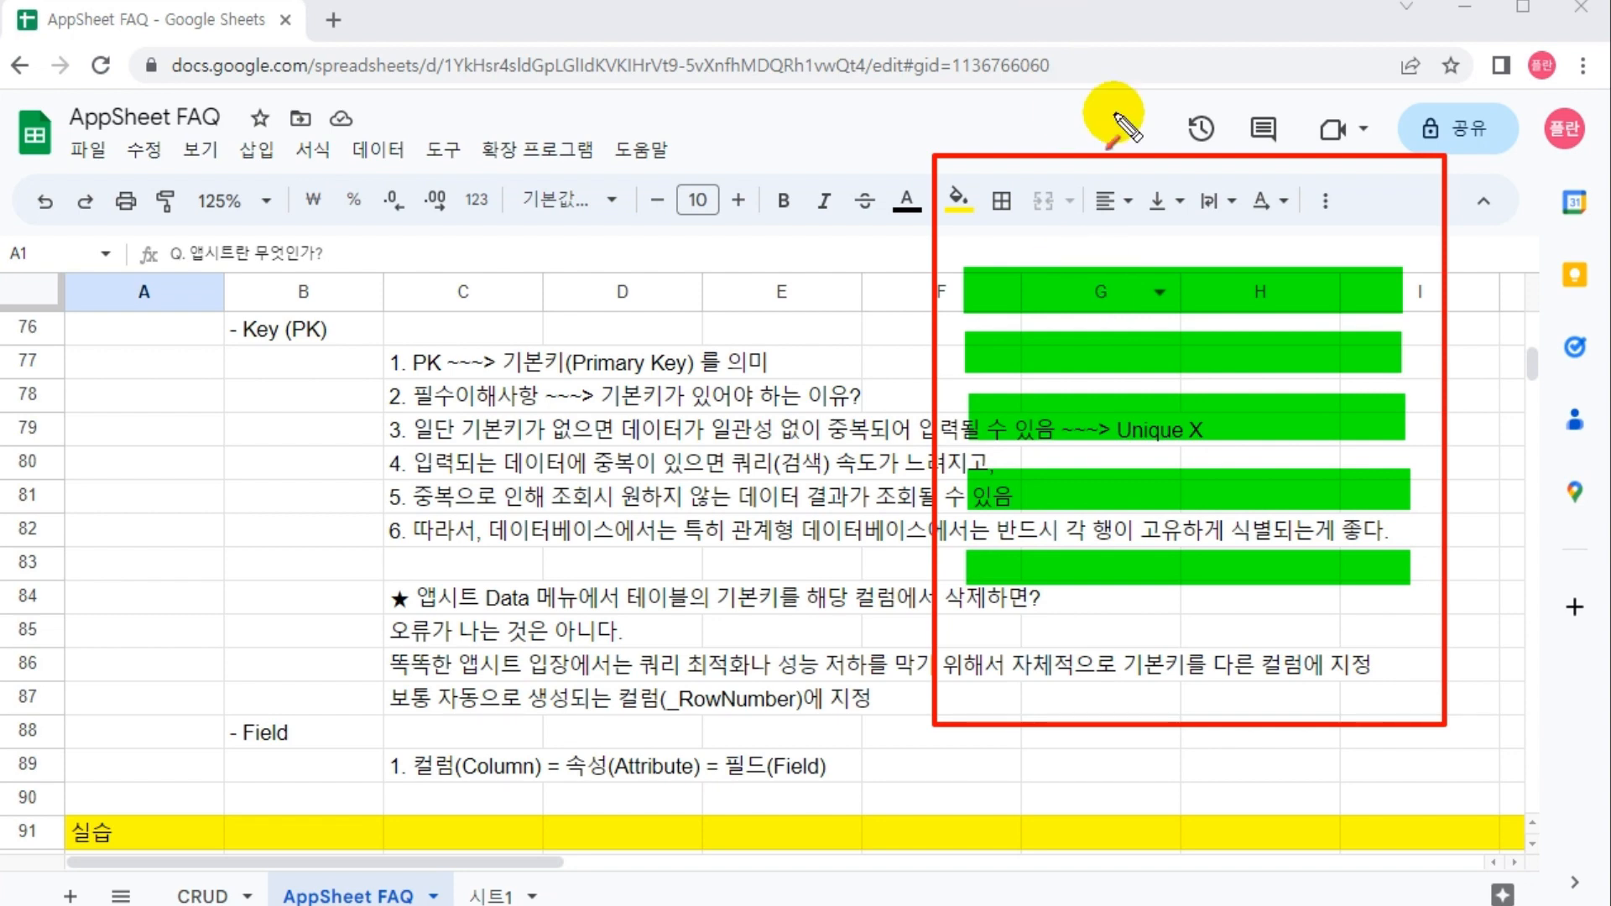
left_click_drag(1218, 203, 1199, 246)
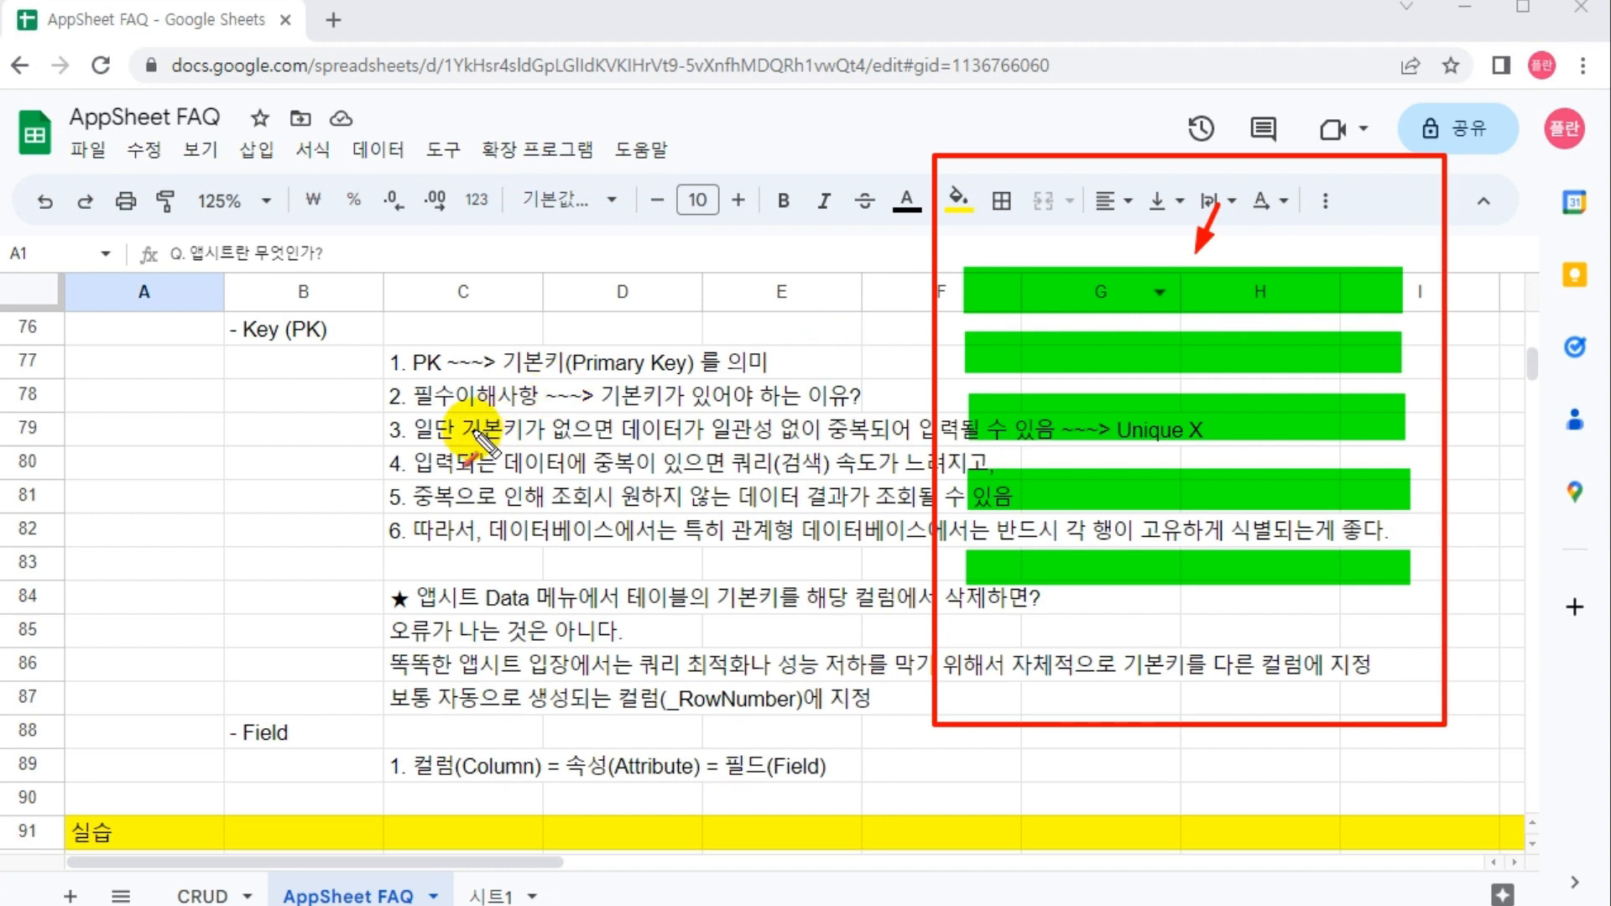
scroll(501, 447, "up", 4)
scroll(532, 463, "up", 8)
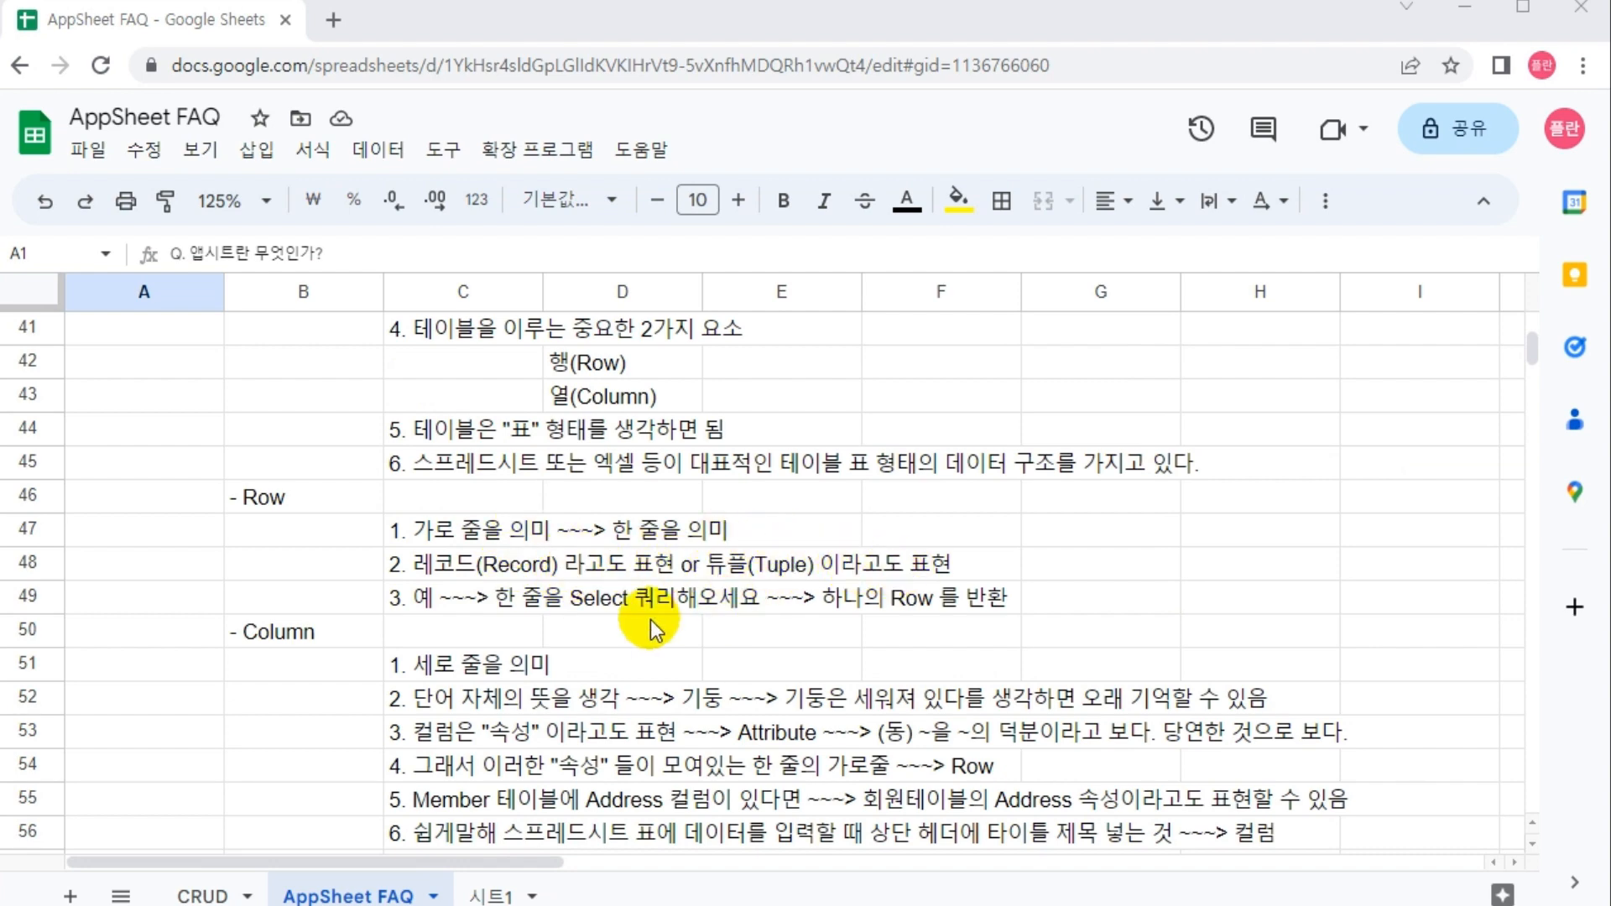
scroll(612, 596, "down", 10)
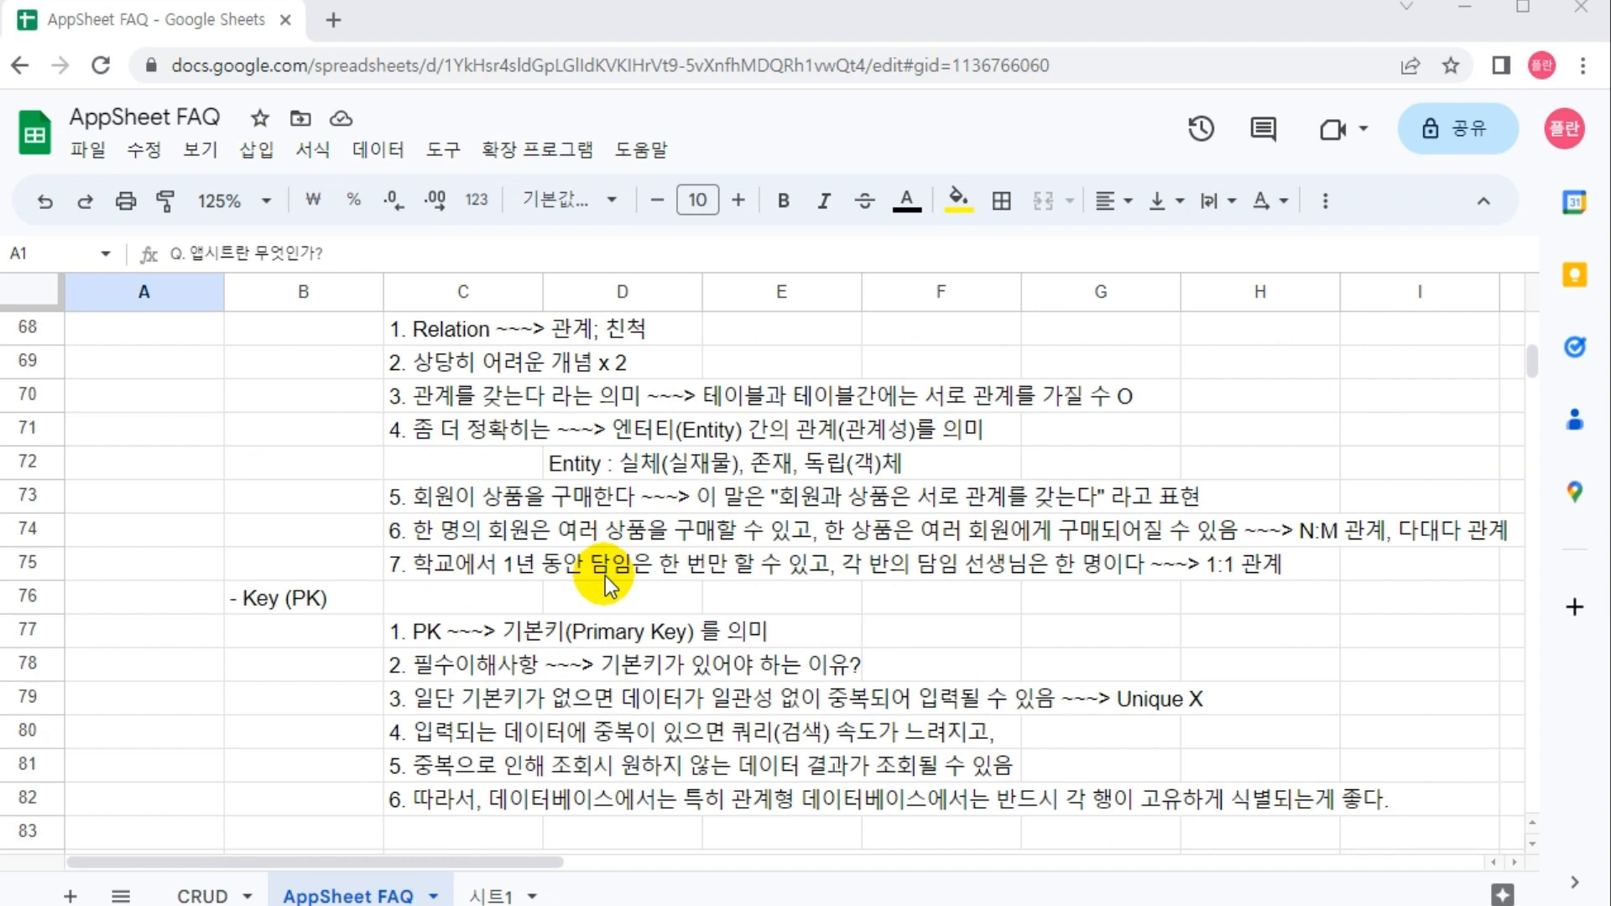
scroll(606, 576, "down", 3)
left_click_drag(906, 163, 1412, 747)
key("g")
left_click_drag(950, 269, 1352, 295)
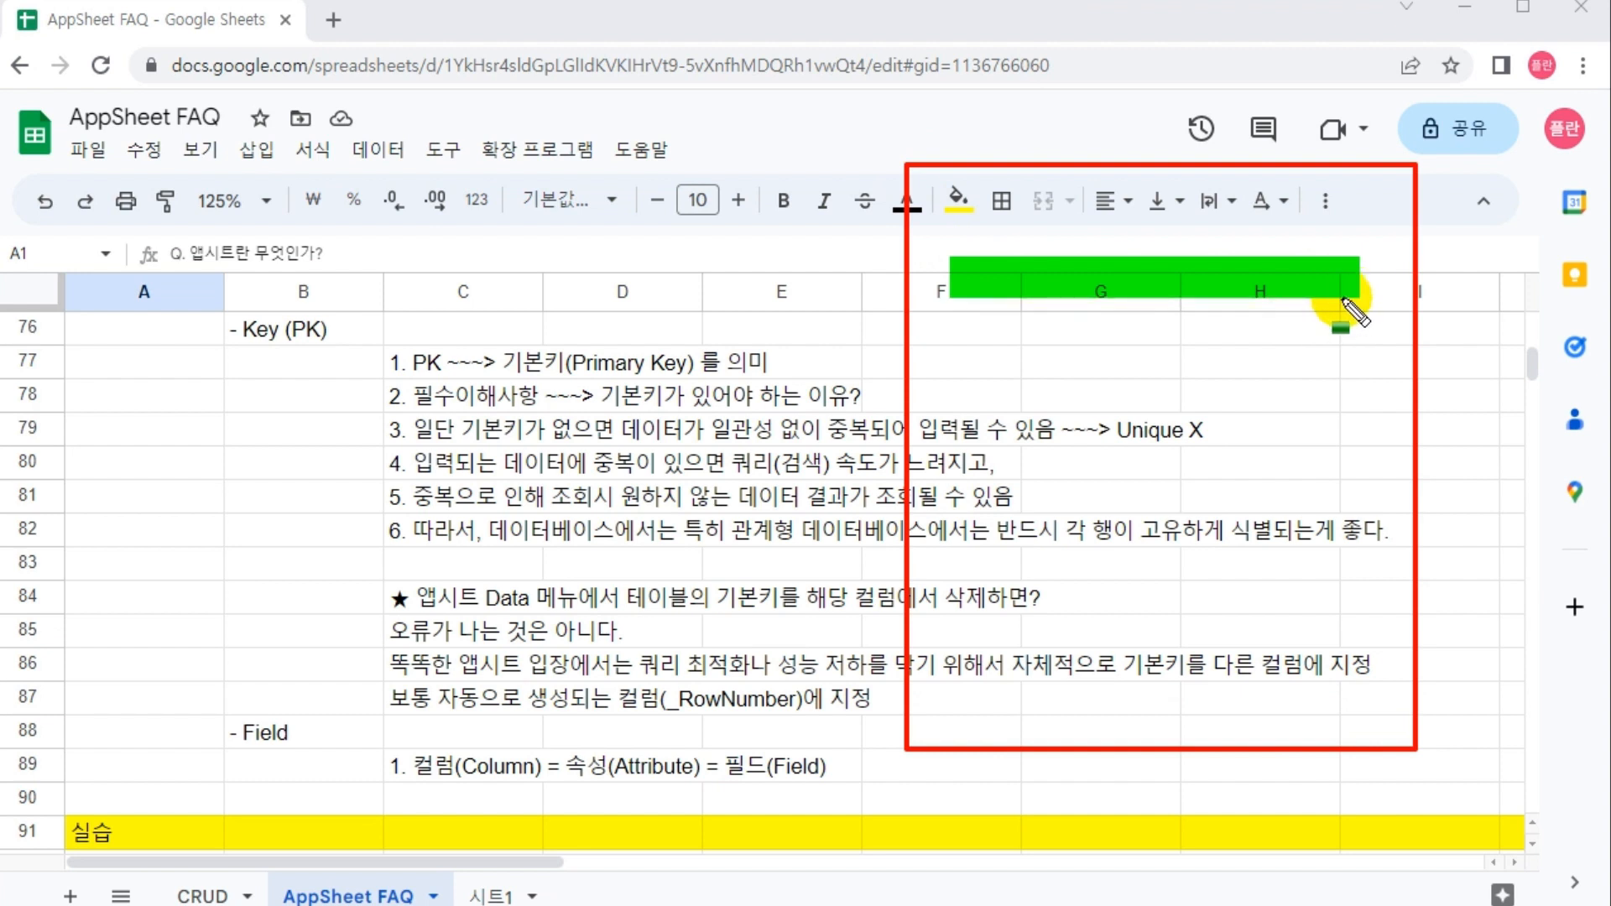
left_click_drag(950, 344, 1343, 353)
mouse_move(946, 403)
left_mouse_down()
mouse_move(1248, 400)
mouse_move(1359, 421)
left_mouse_up()
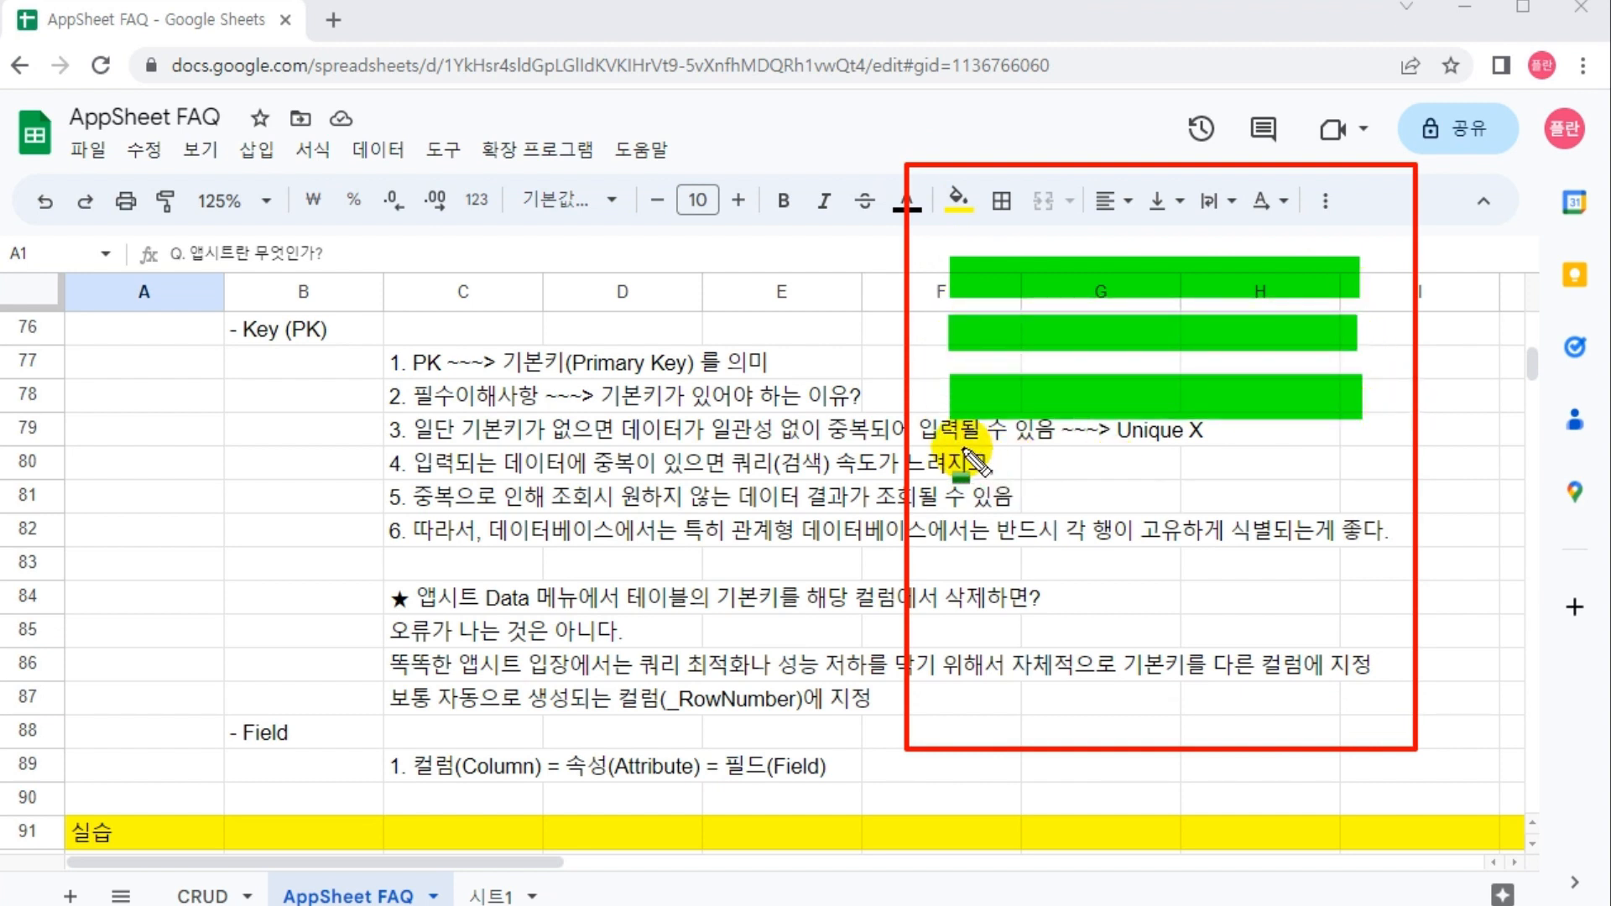
left_click_drag(966, 486, 1359, 485)
left_click_drag(954, 547, 1350, 554)
mouse_move(948, 597)
left_mouse_down()
mouse_move(1341, 601)
mouse_move(1356, 617)
left_mouse_up()
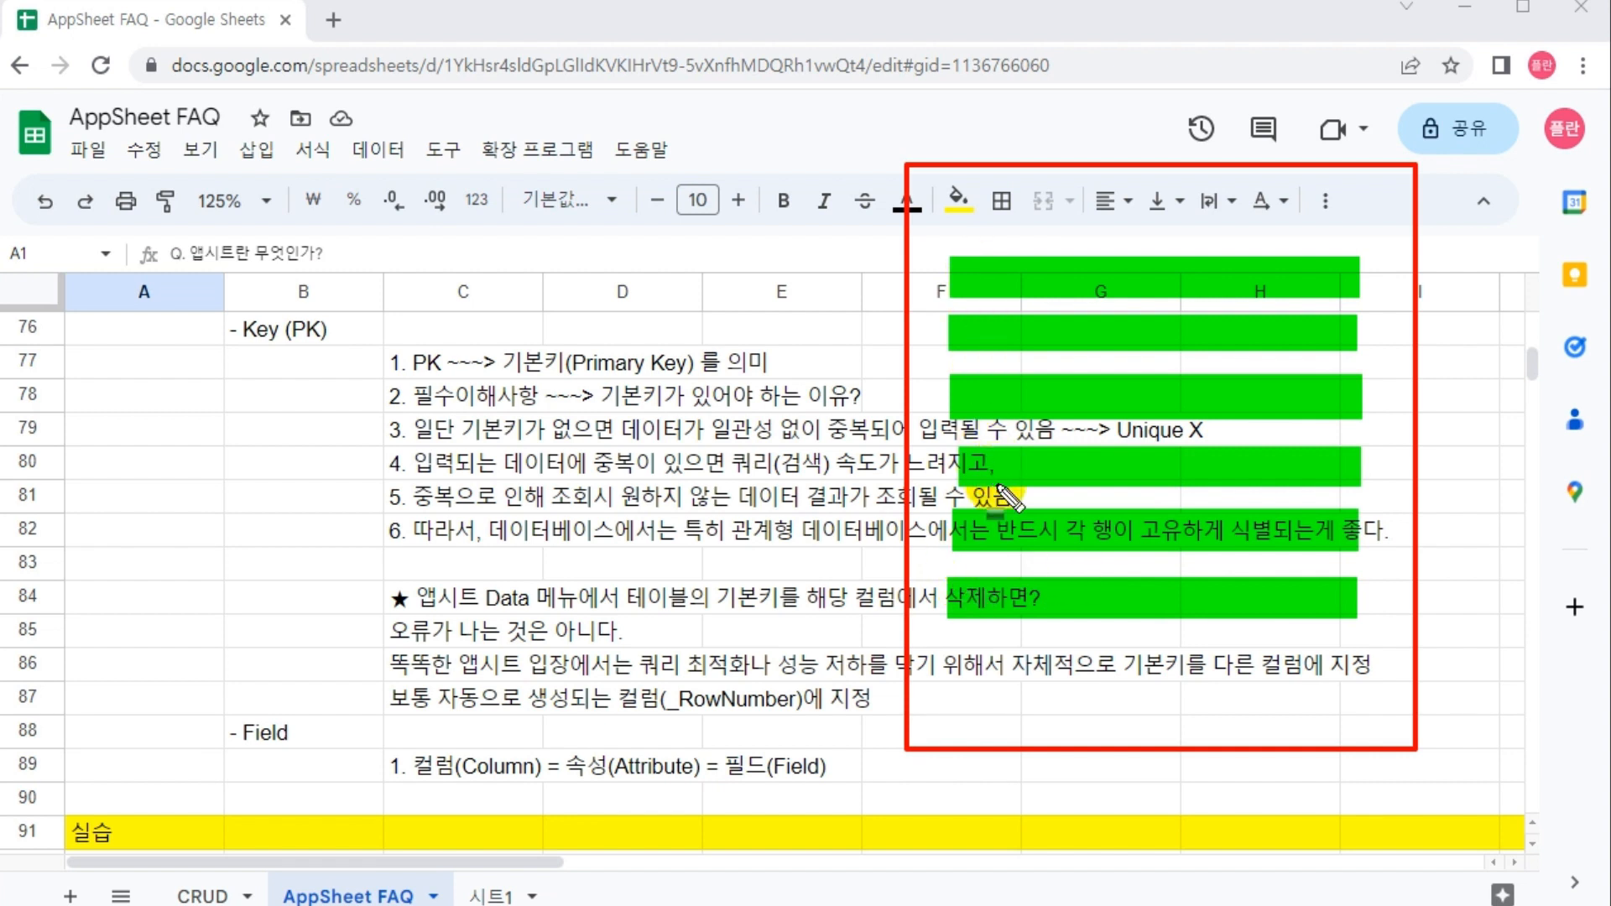
mouse_move(729, 211)
left_mouse_down()
mouse_move(866, 271)
mouse_move(914, 479)
mouse_move(917, 281)
mouse_move(920, 578)
mouse_move(910, 419)
mouse_move(864, 268)
left_mouse_up()
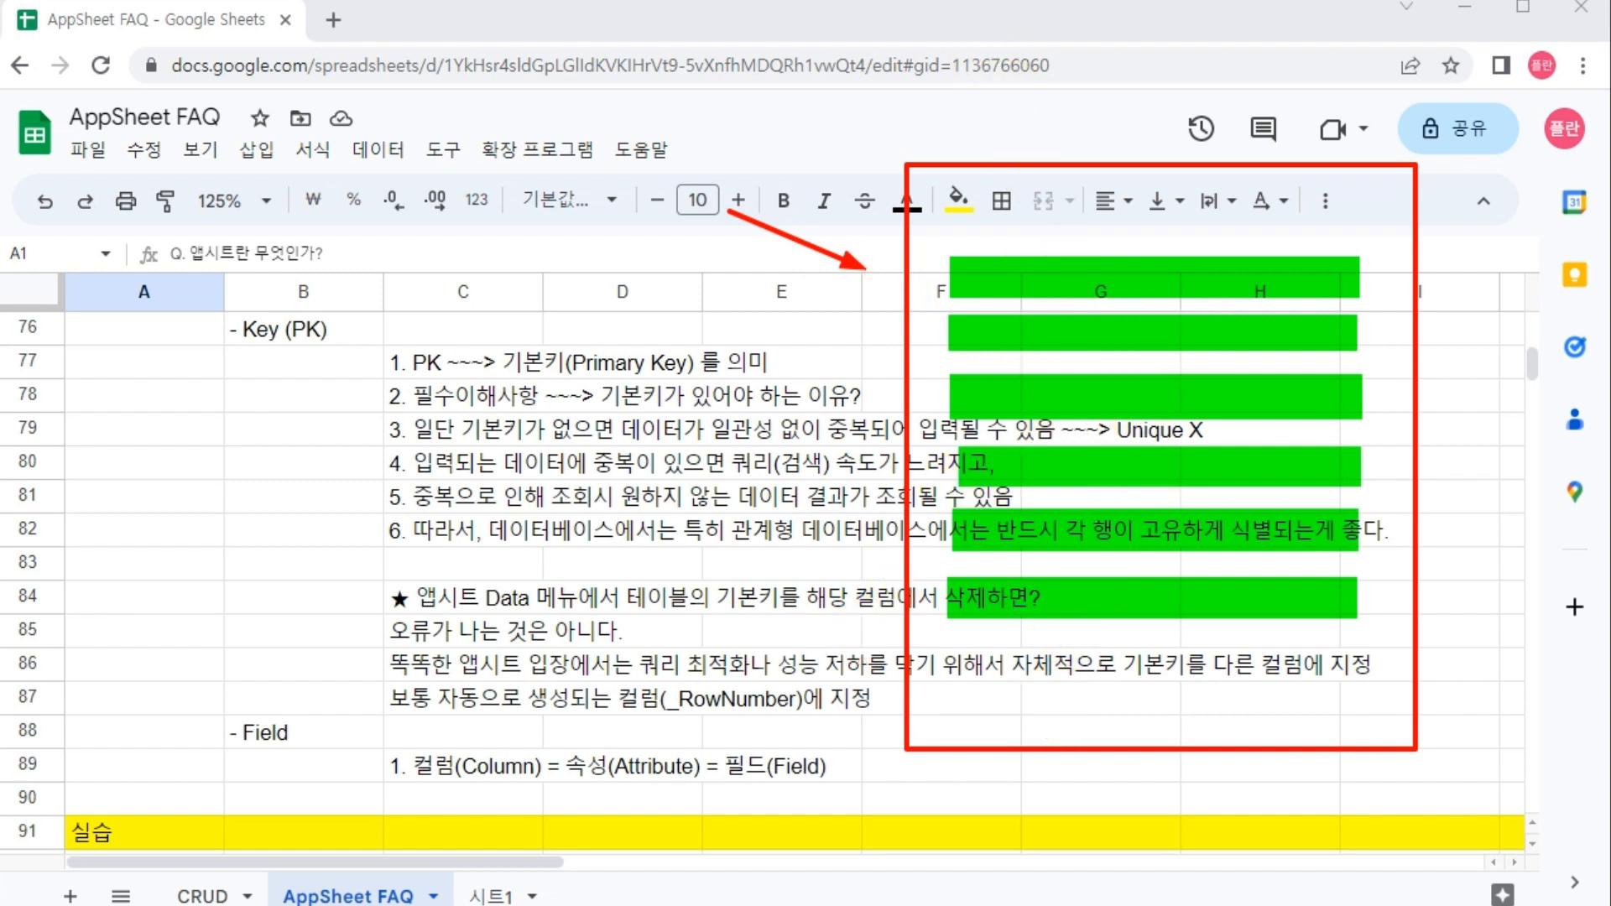
left_click_drag(953, 255, 1356, 293)
mouse_move(948, 314)
left_mouse_down()
mouse_move(1271, 358)
mouse_move(1364, 350)
left_mouse_up()
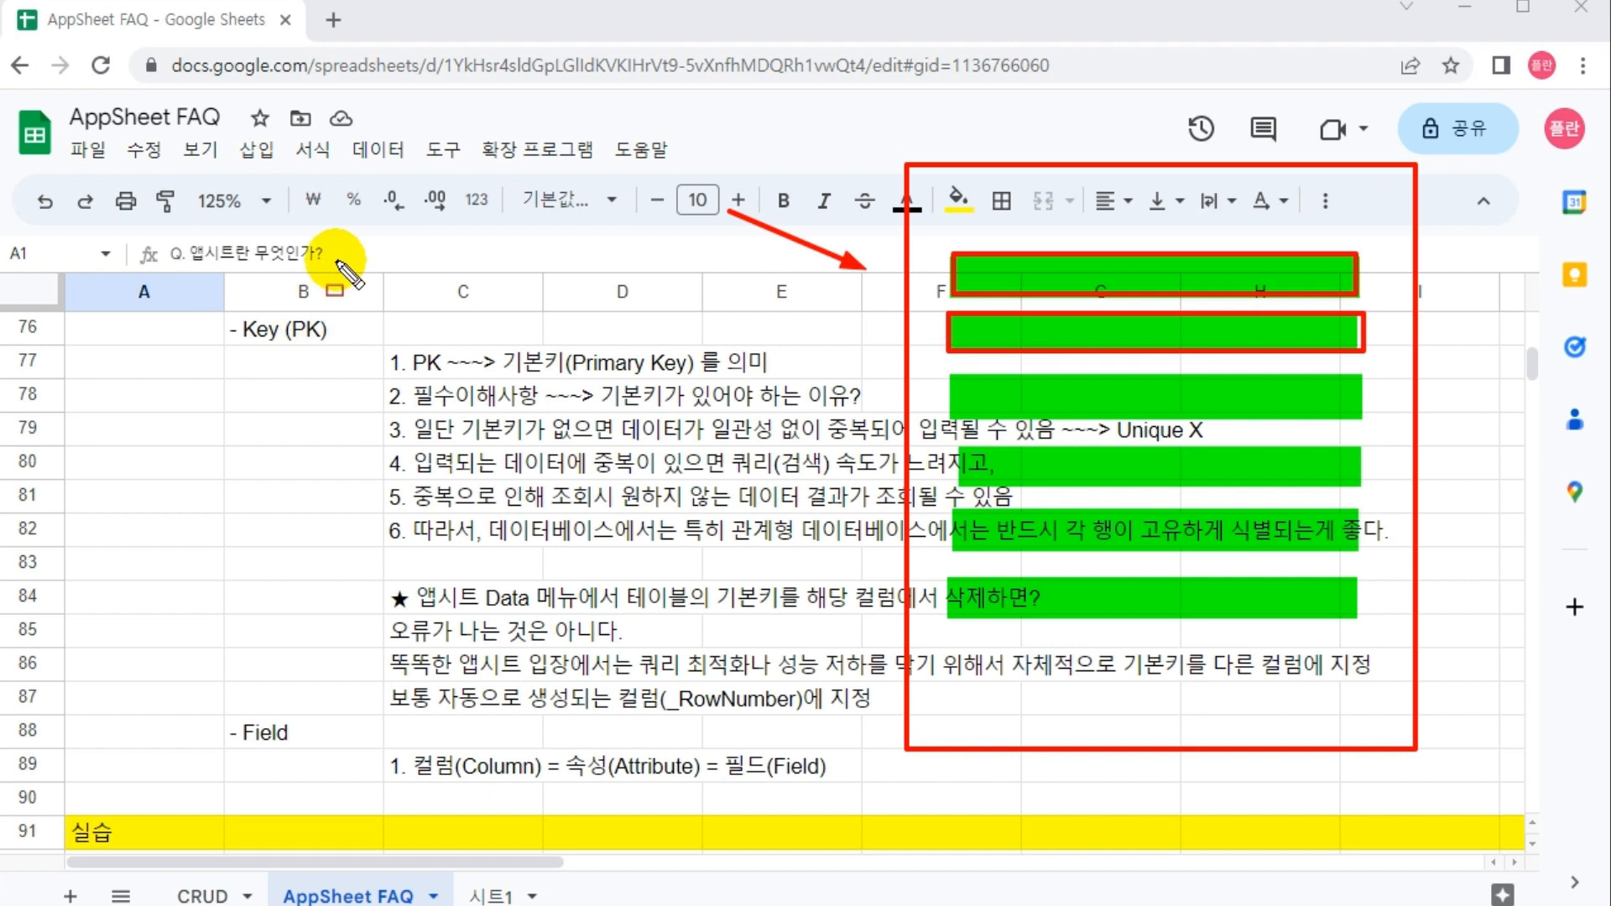
left_click_drag(369, 204, 322, 294)
left_click_drag(212, 302, 357, 350)
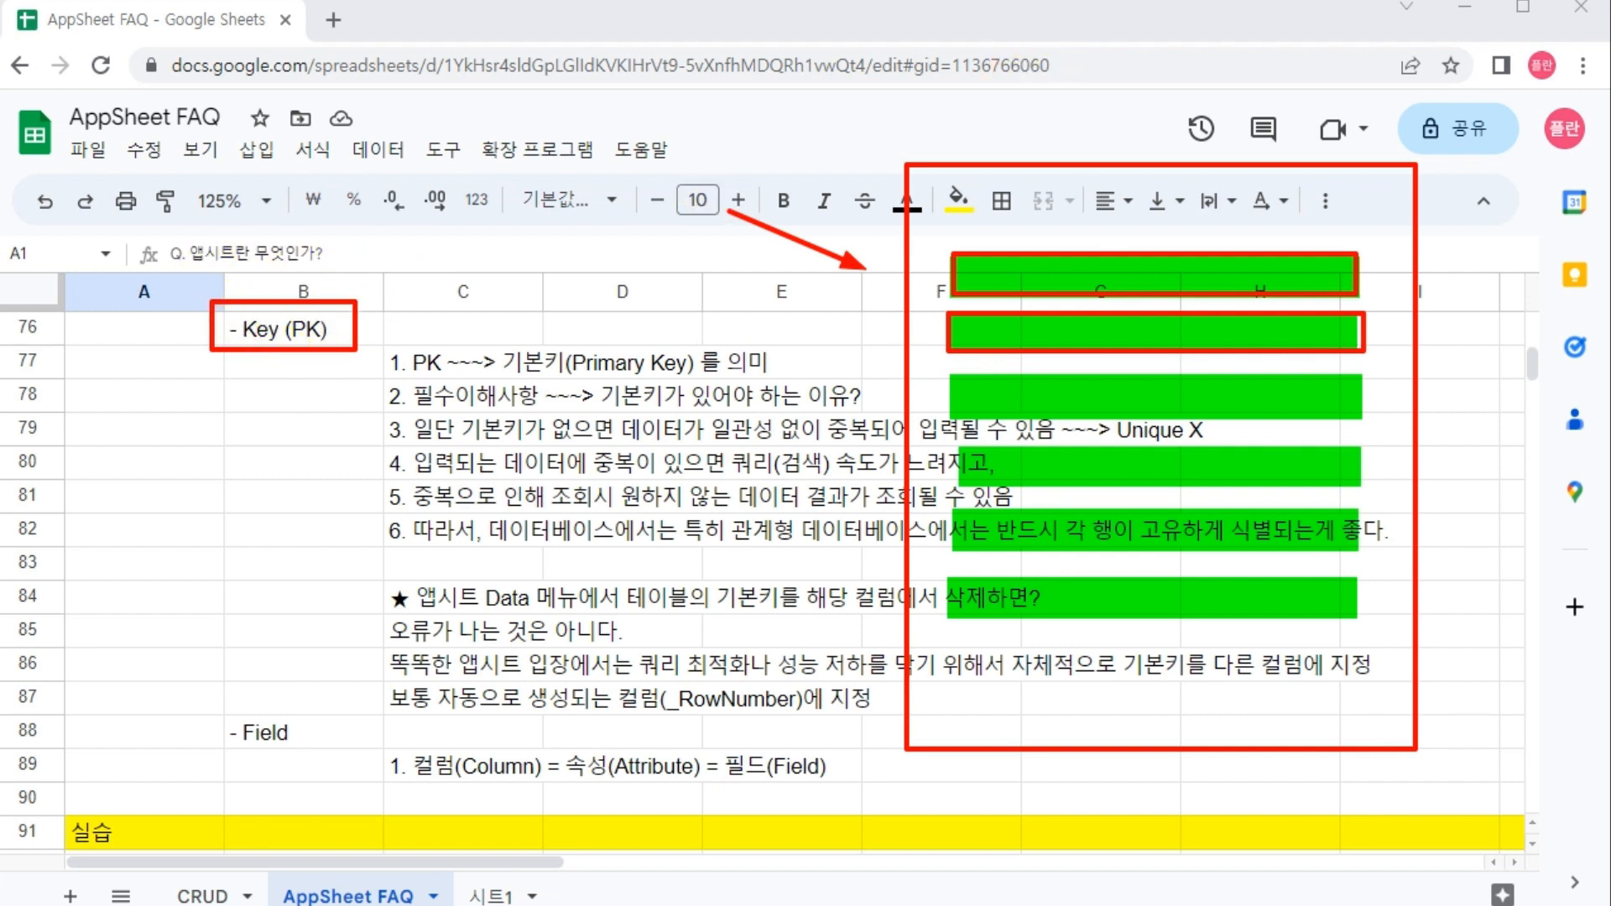
left_click_drag(180, 272, 398, 384)
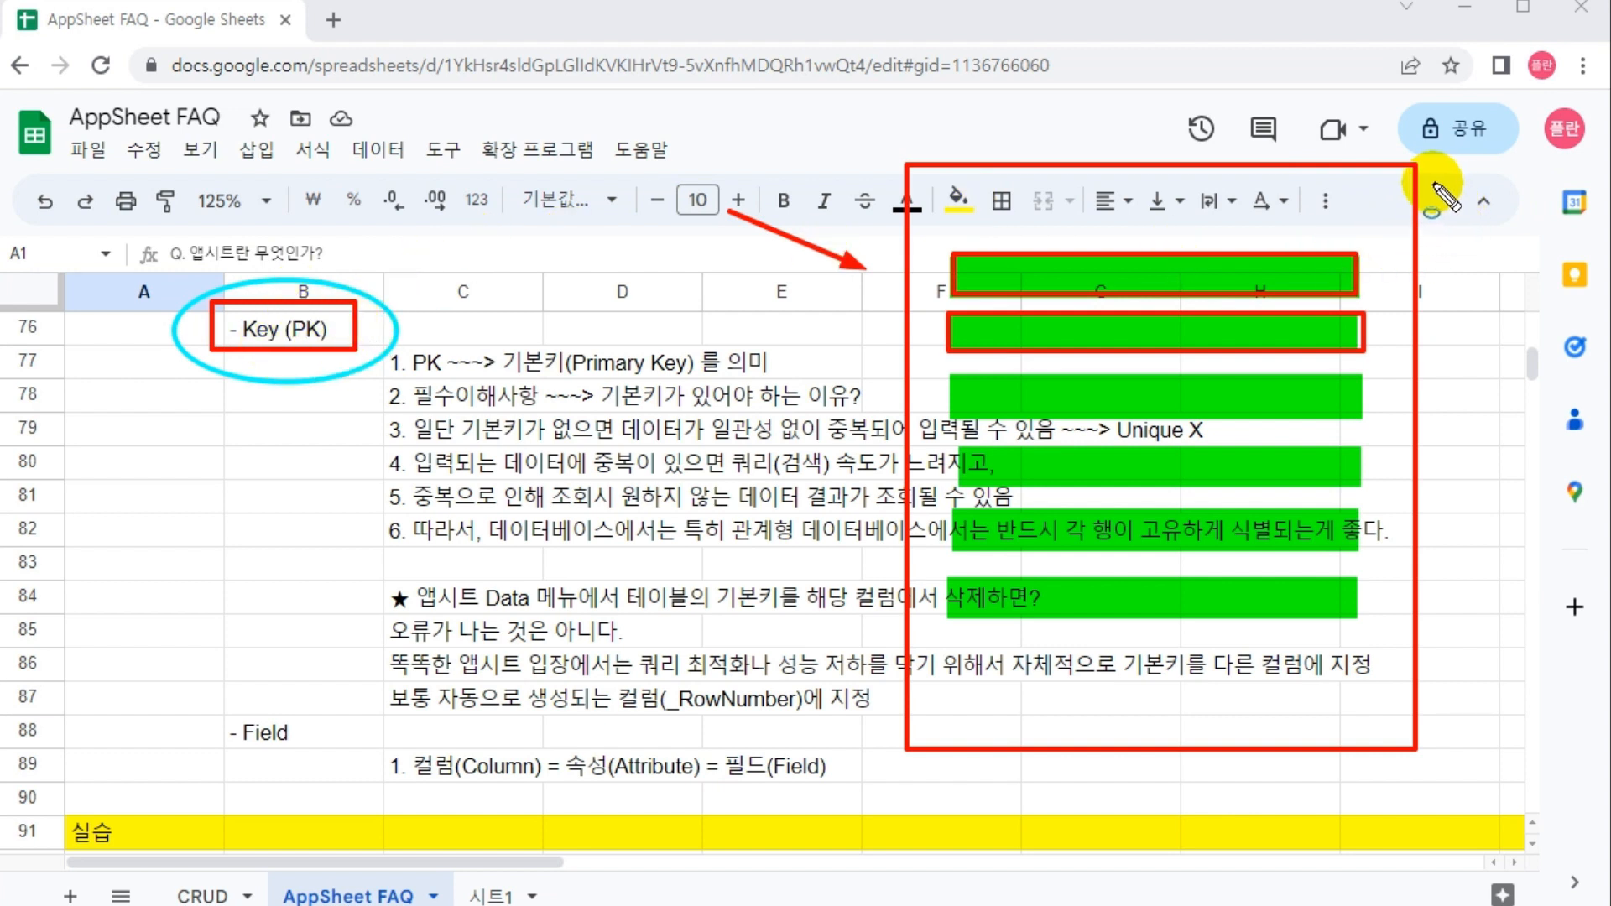
key("Escape")
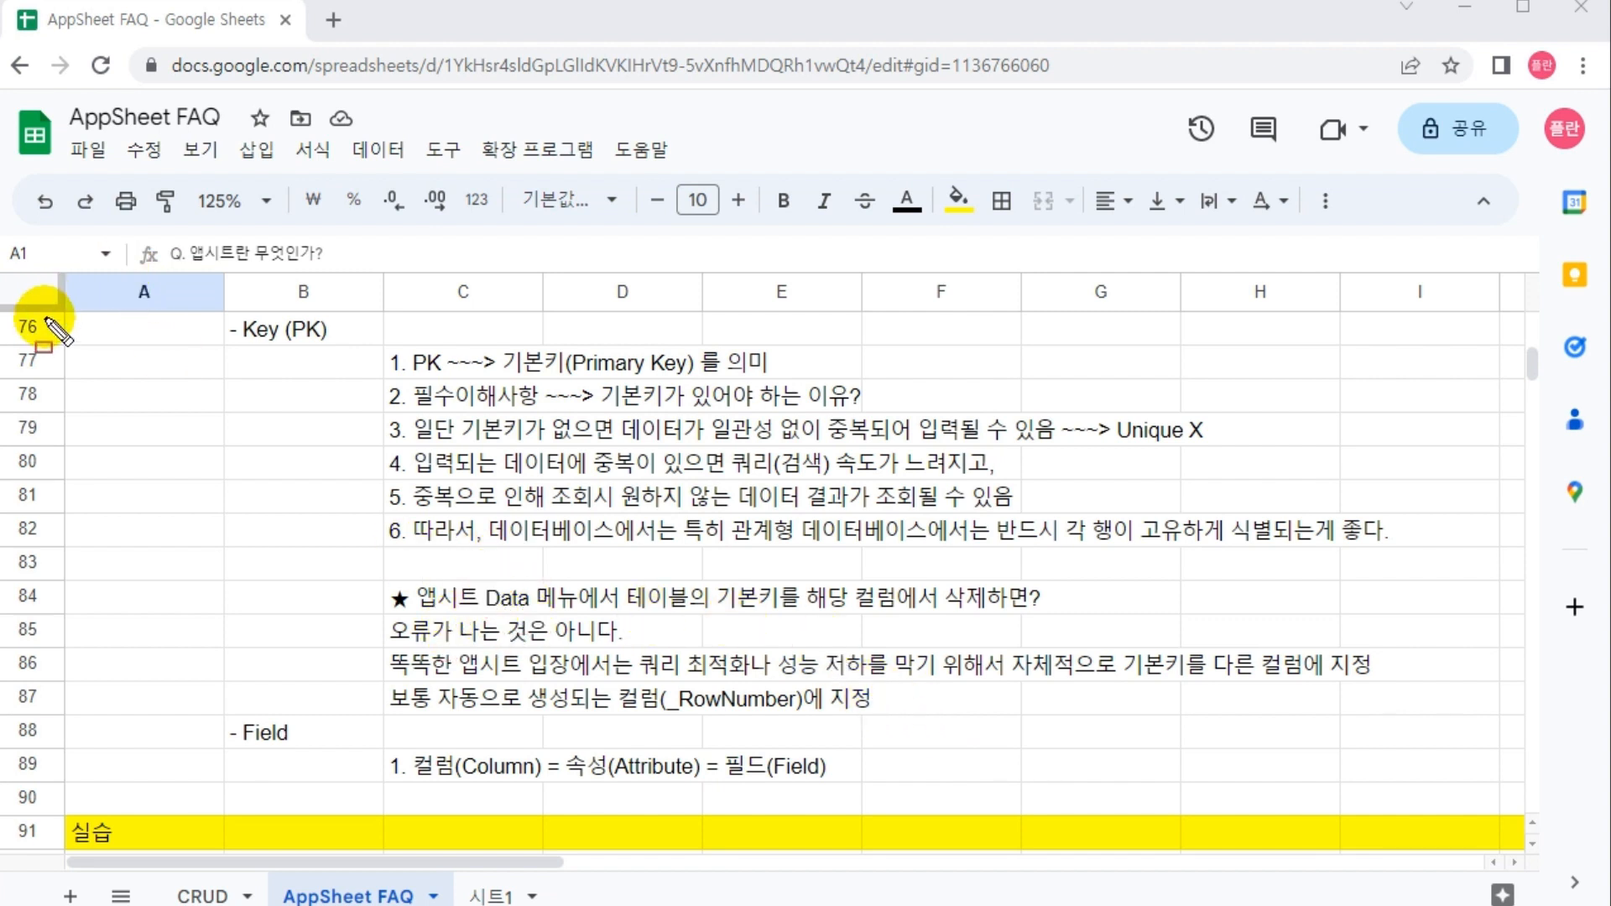
mouse_move(30, 225)
left_mouse_down()
mouse_move(89, 284)
mouse_move(93, 369)
left_mouse_up()
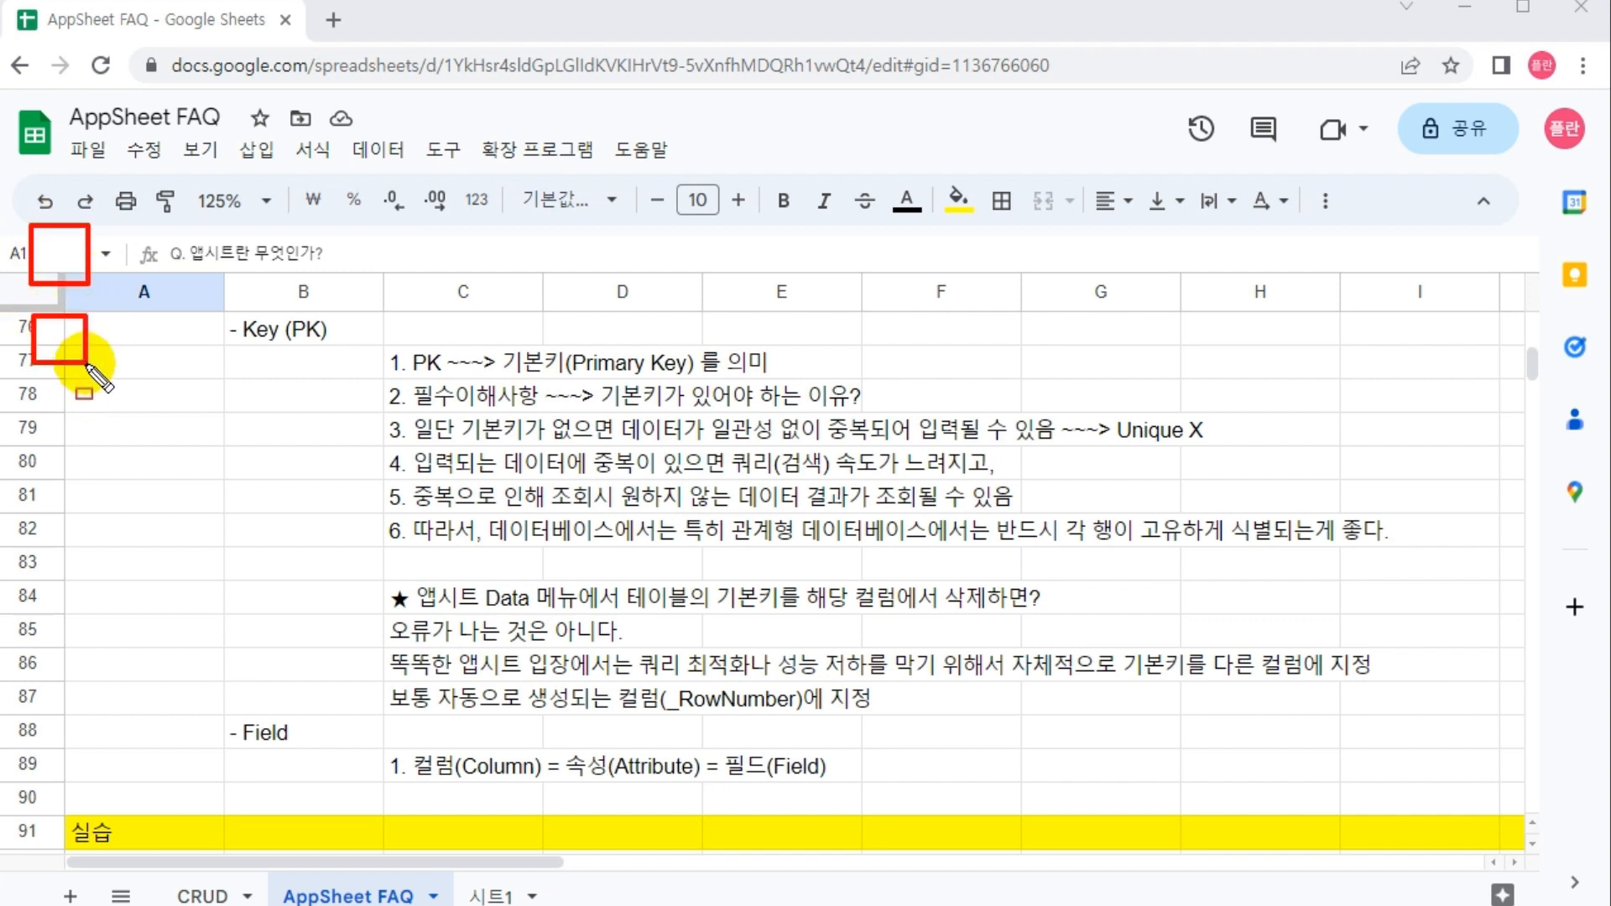
mouse_move(11, 206)
left_mouse_down()
mouse_move(132, 400)
mouse_move(111, 396)
left_mouse_up()
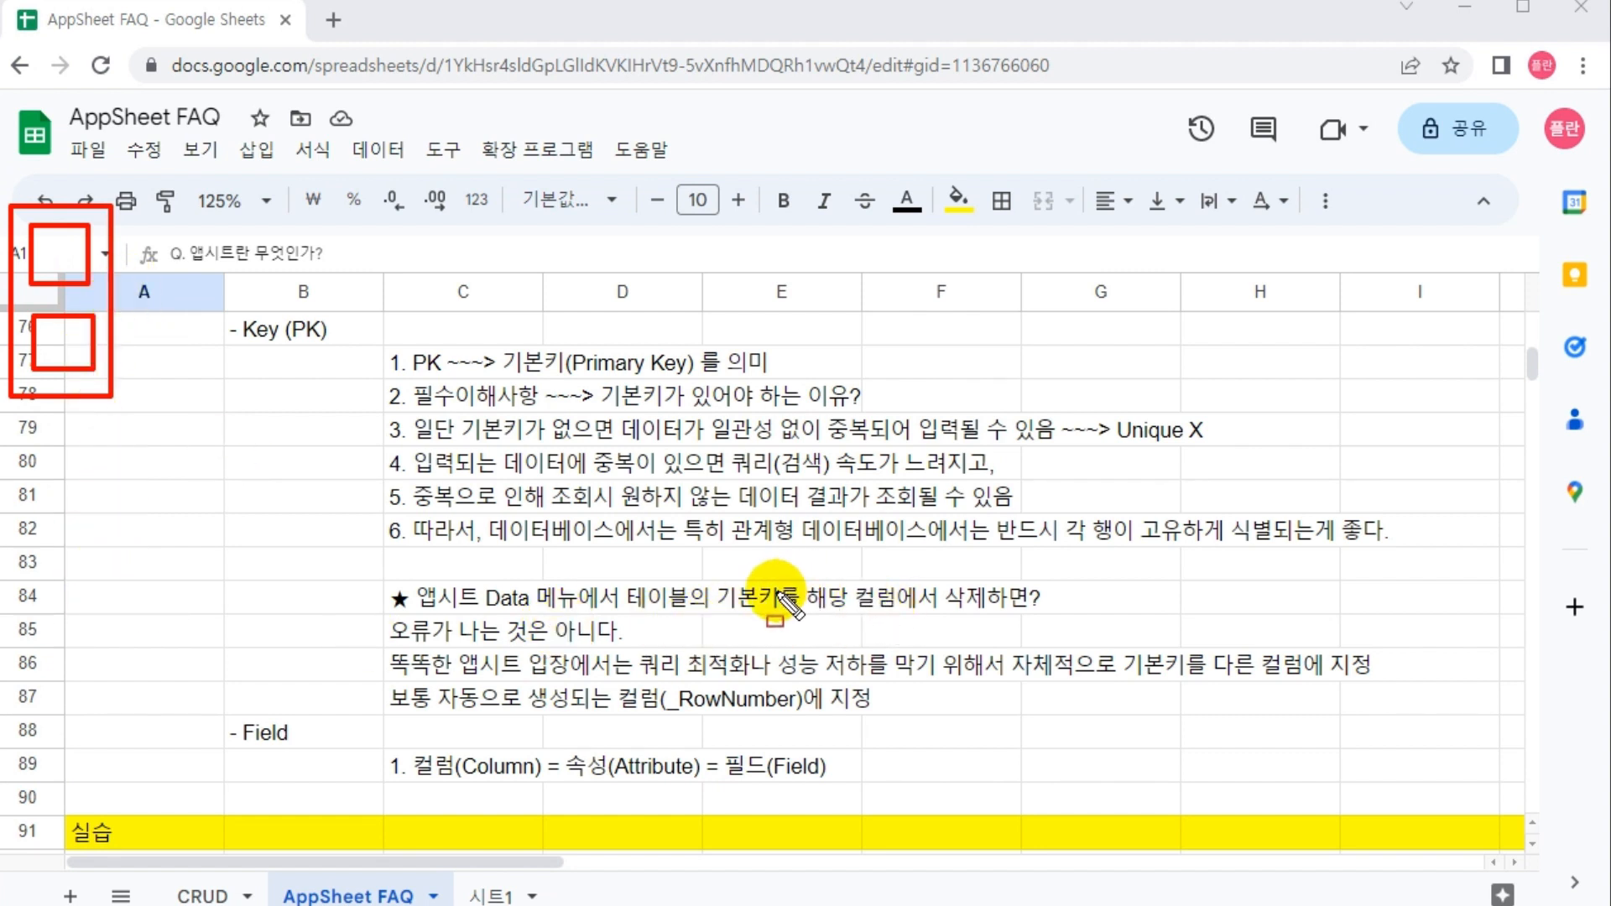
left_click_drag(719, 616, 990, 615)
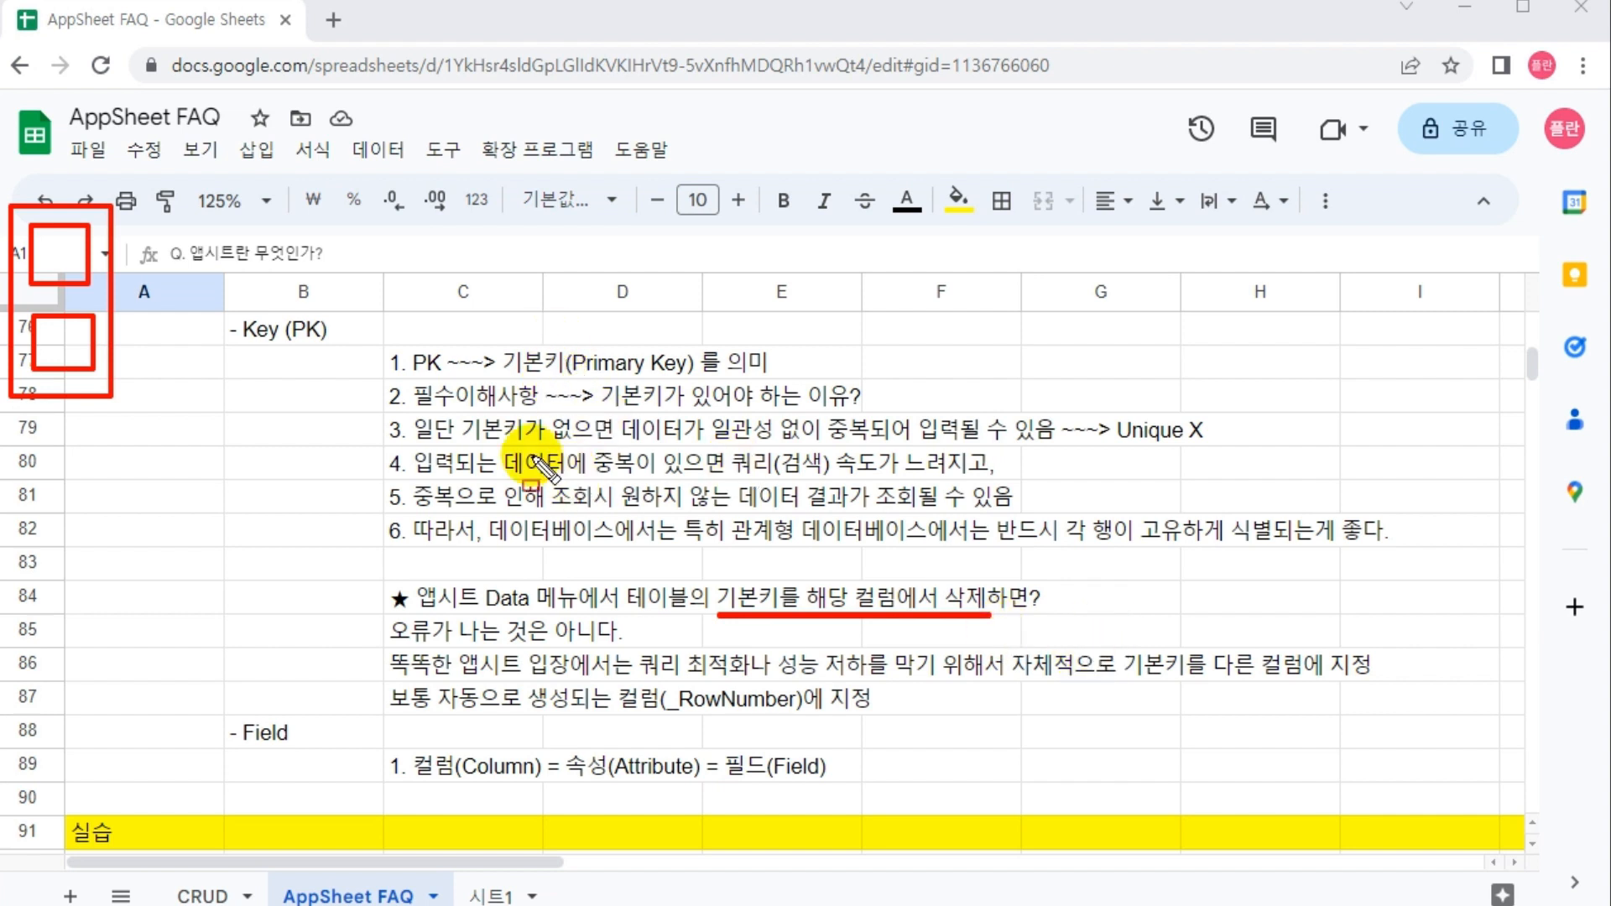
mouse_move(284, 220)
left_mouse_down()
mouse_move(407, 458)
mouse_move(512, 489)
left_mouse_up()
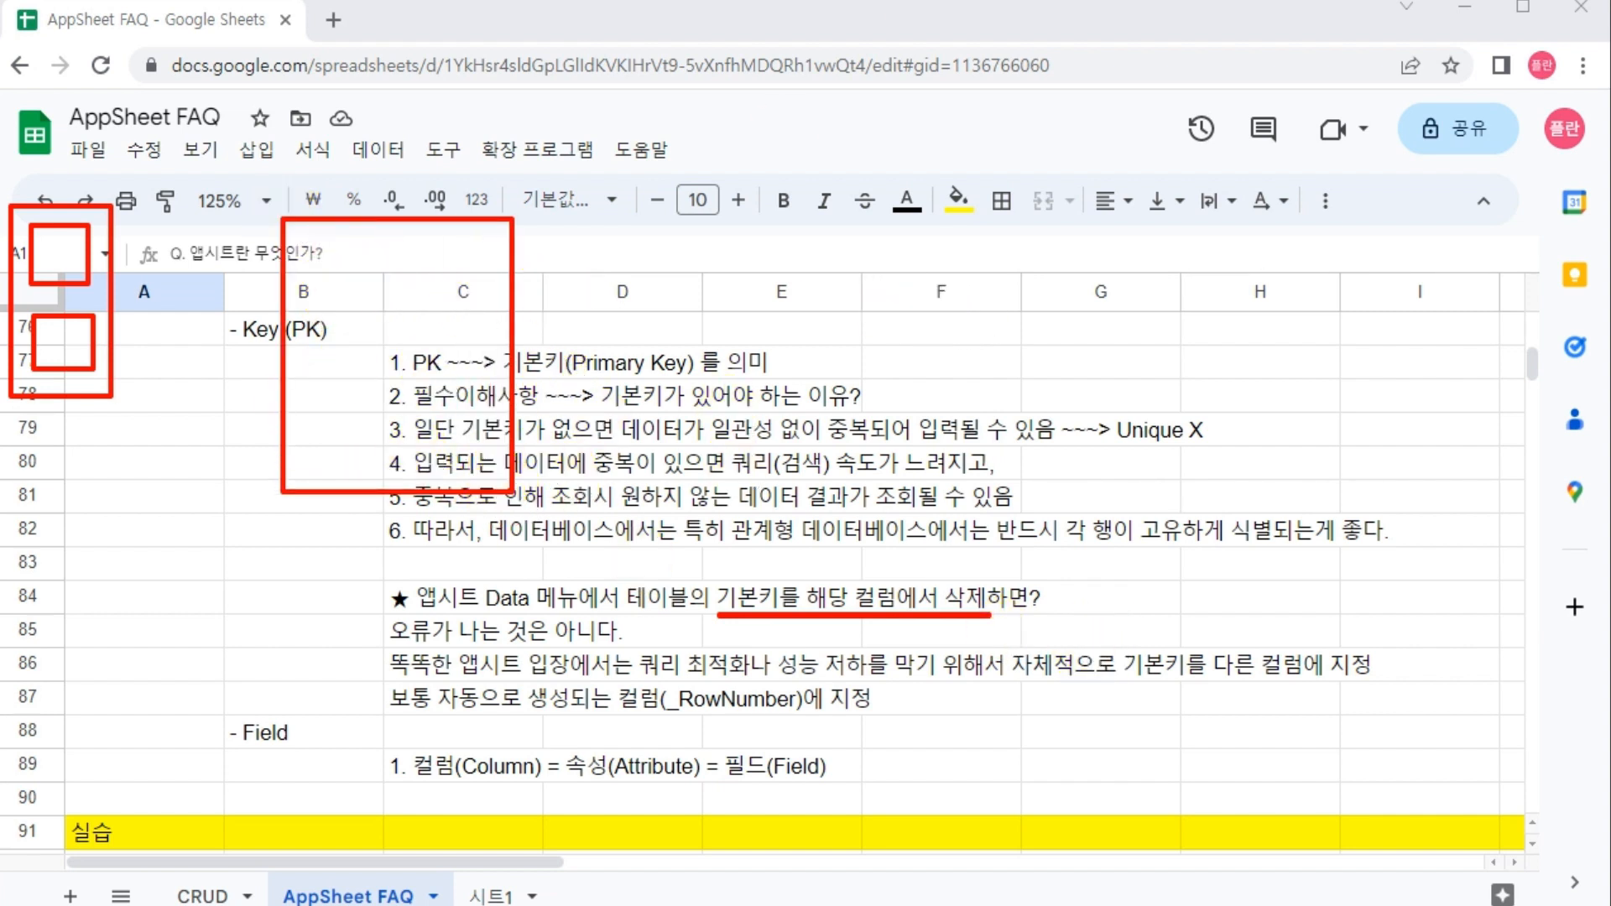
mouse_move(285, 222)
left_mouse_down()
mouse_move(453, 465)
mouse_move(511, 491)
left_mouse_up()
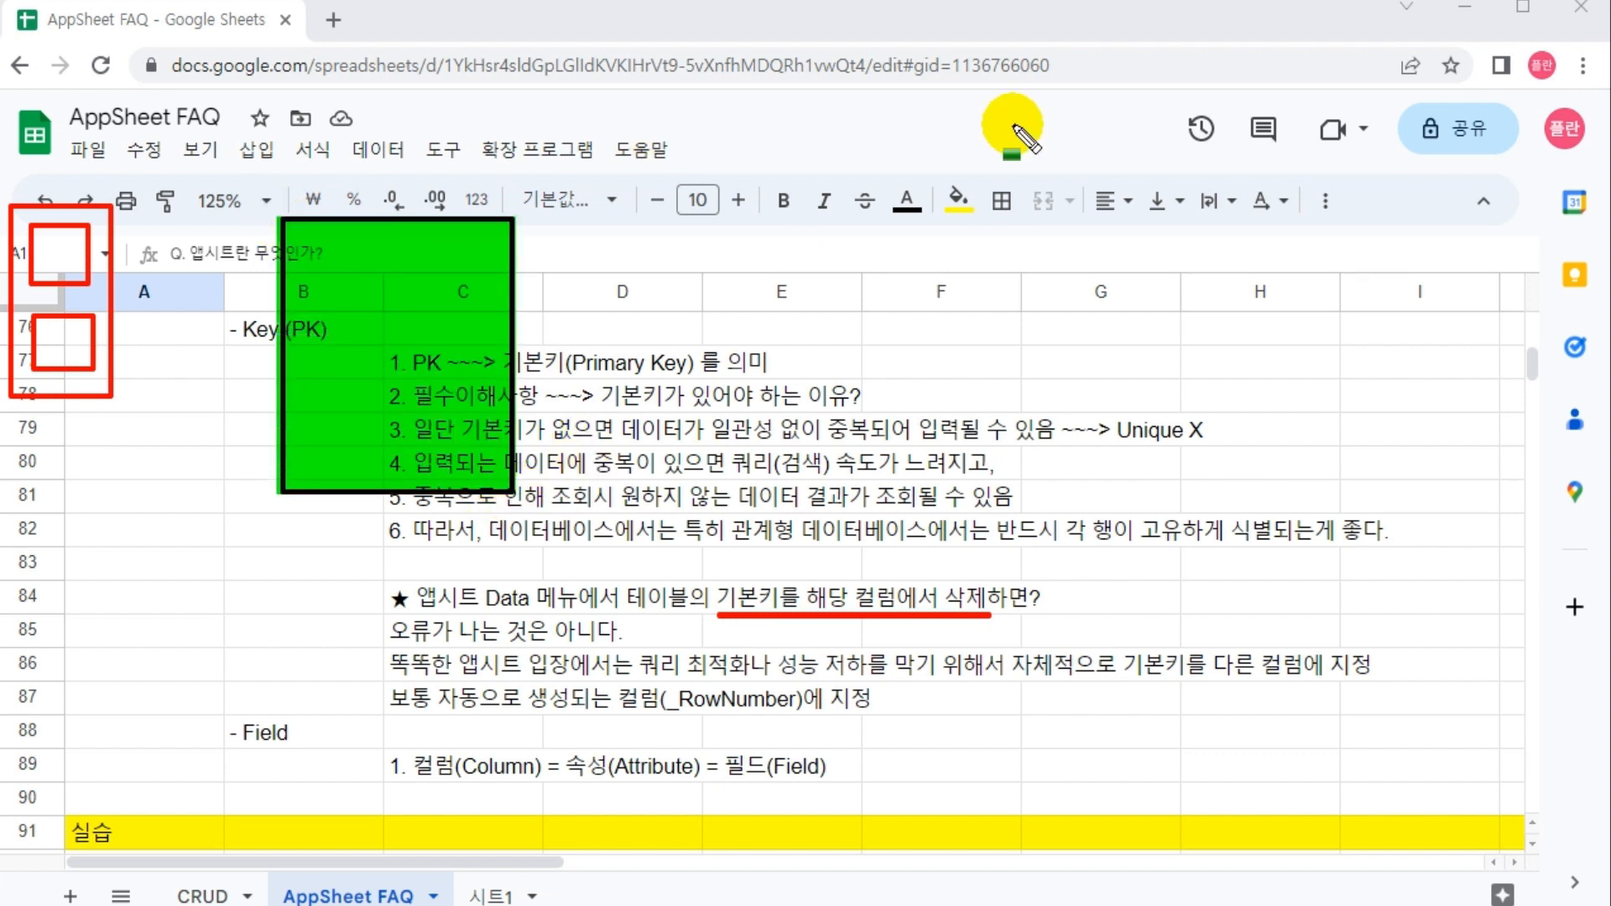
left_click_drag(572, 280, 891, 280)
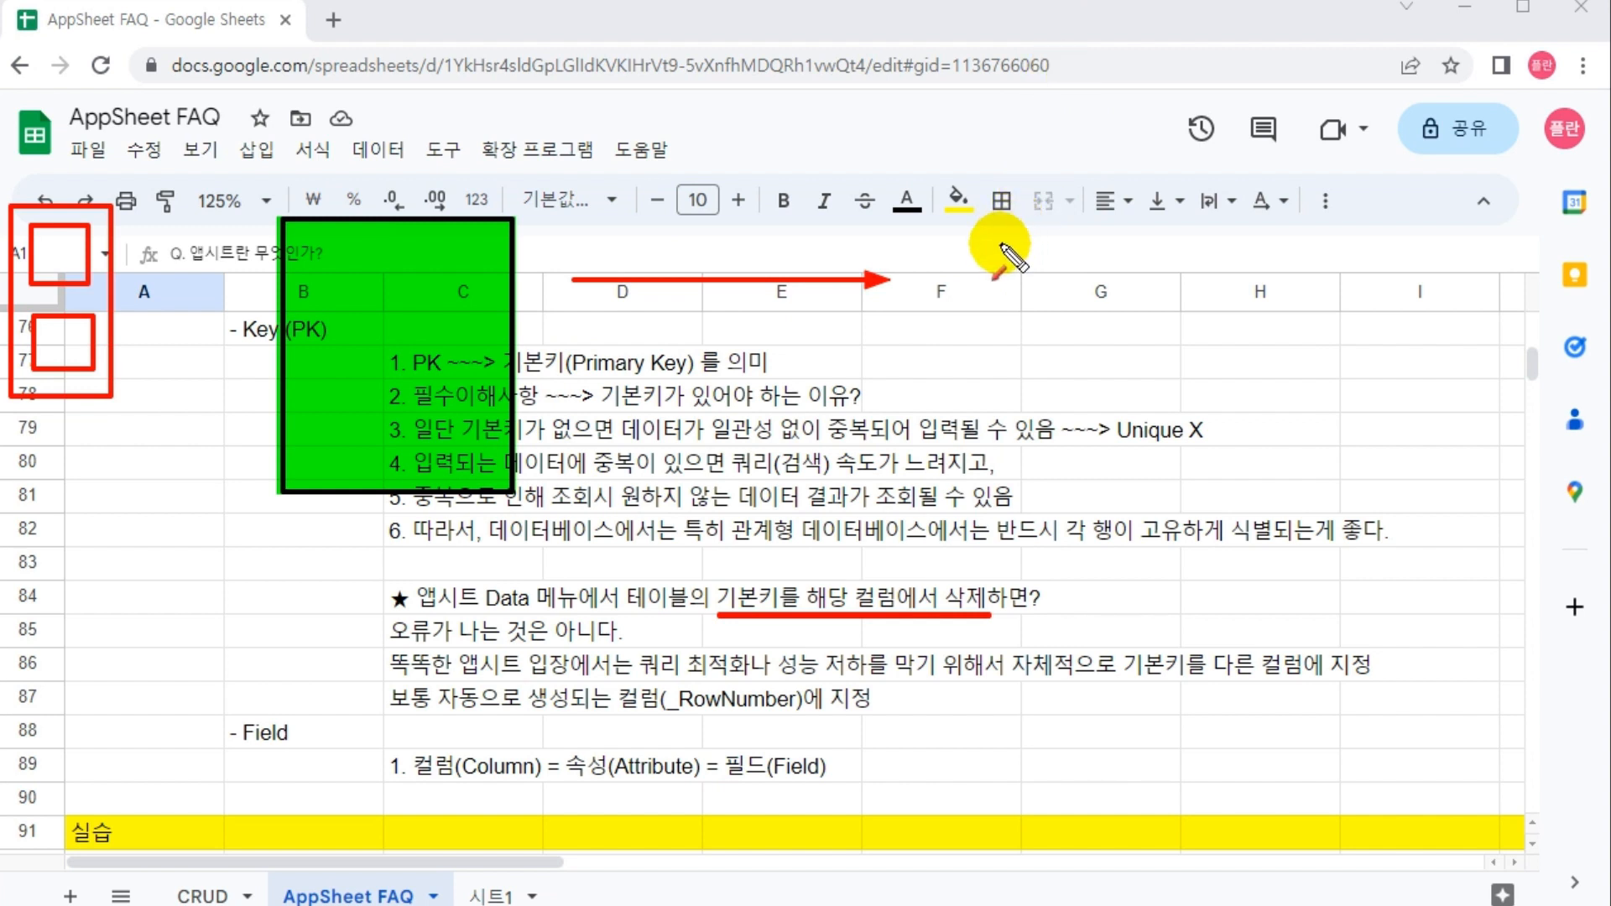
mouse_move(942, 342)
left_mouse_down()
mouse_move(1009, 215)
mouse_move(1028, 316)
mouse_move(1031, 269)
mouse_move(1109, 299)
left_mouse_up()
mouse_move(410, 278)
left_mouse_down()
mouse_move(423, 323)
mouse_move(359, 343)
left_mouse_up()
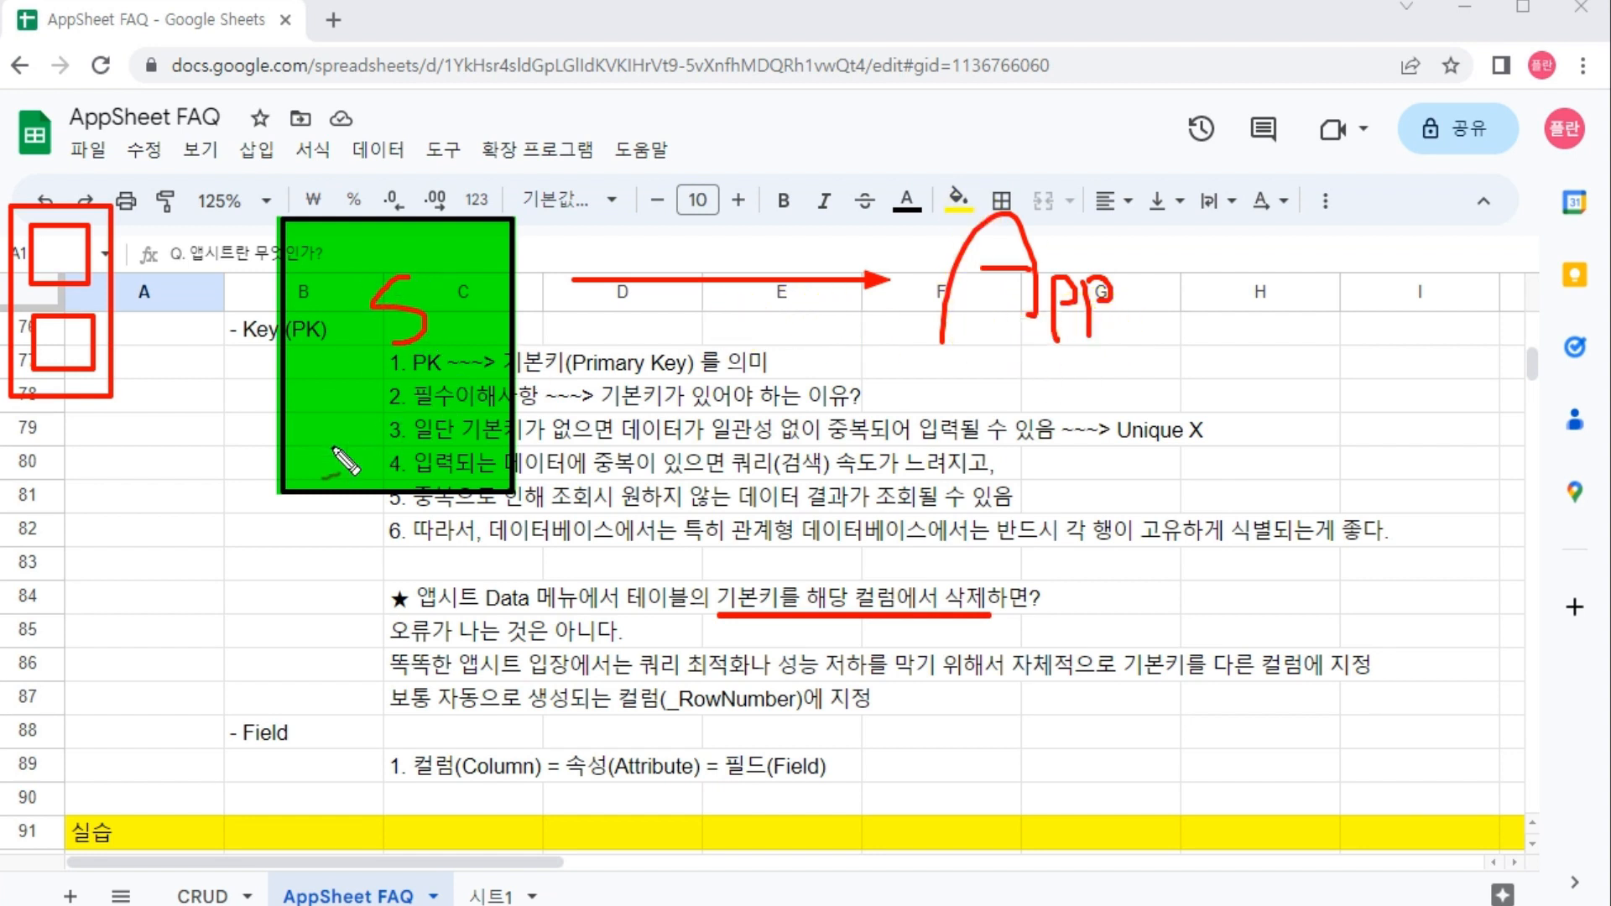
mouse_move(333, 452)
left_mouse_down()
mouse_move(323, 480)
mouse_move(361, 482)
left_mouse_up()
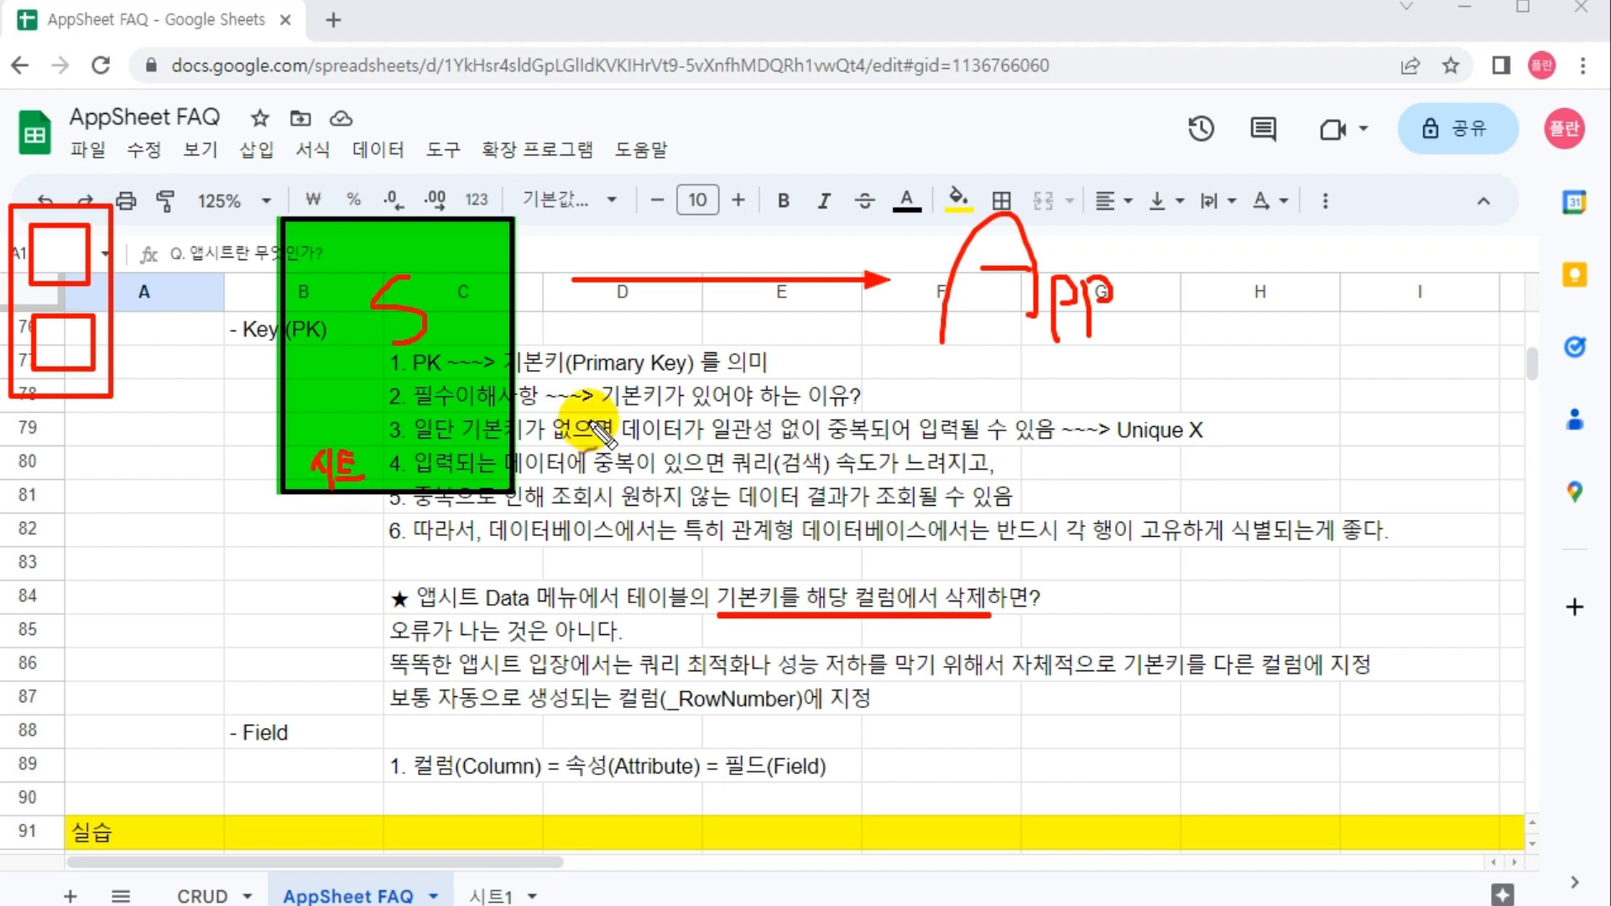
left_click_drag(915, 391, 914, 453)
left_click_drag(972, 387, 970, 451)
left_click_drag(917, 393, 973, 404)
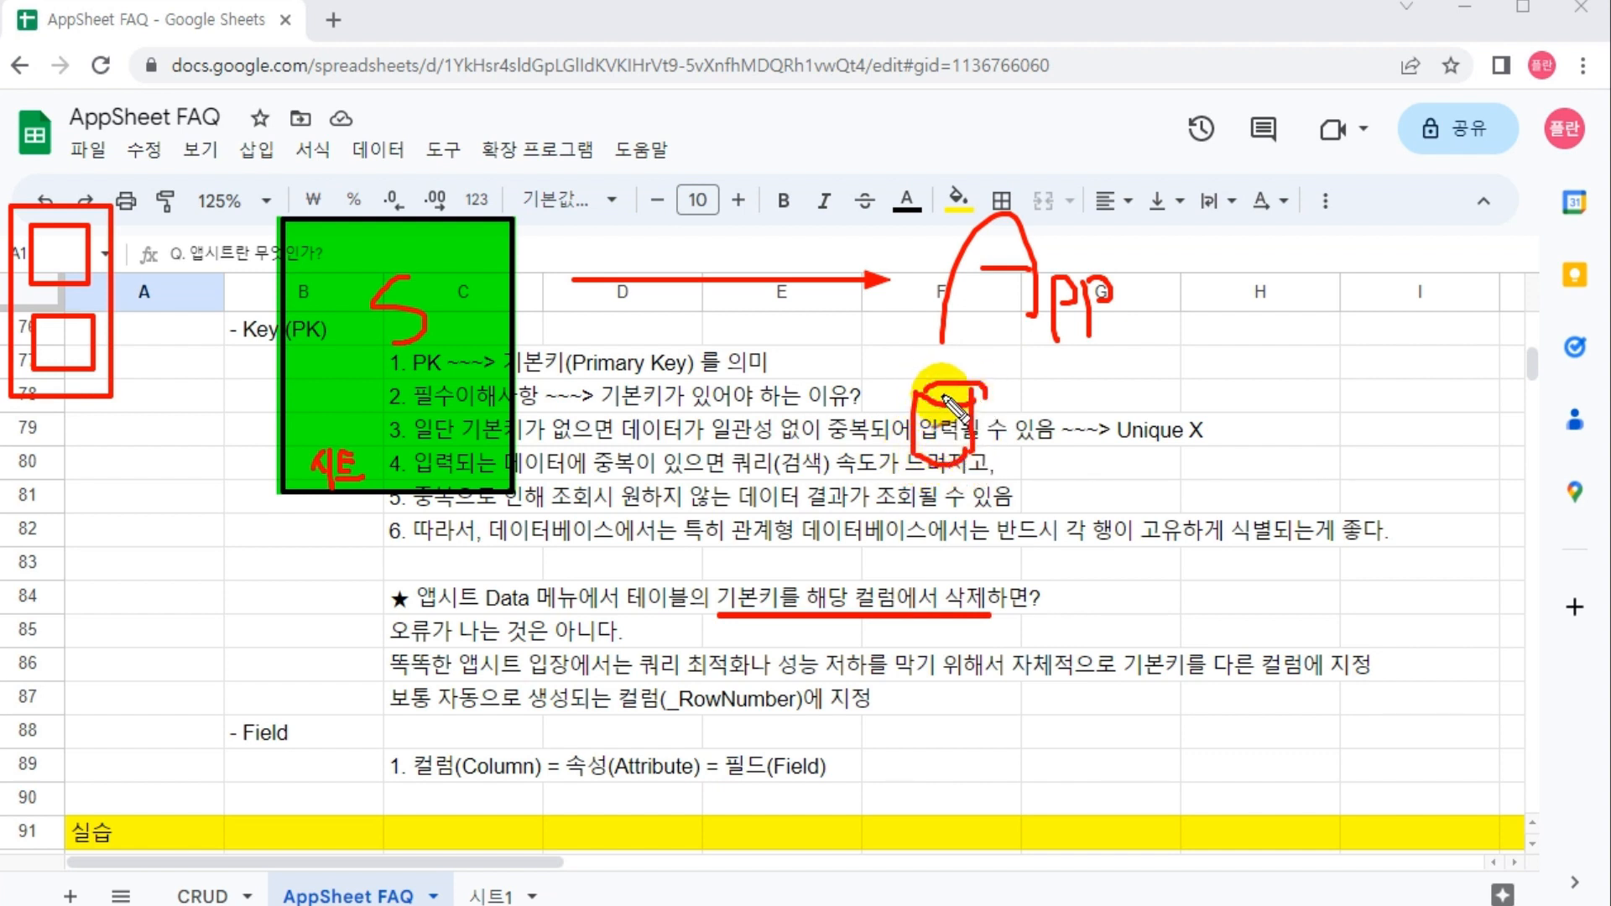
mouse_move(915, 392)
left_mouse_down()
mouse_move(960, 388)
mouse_move(965, 401)
mouse_move(946, 387)
mouse_move(944, 432)
left_mouse_up()
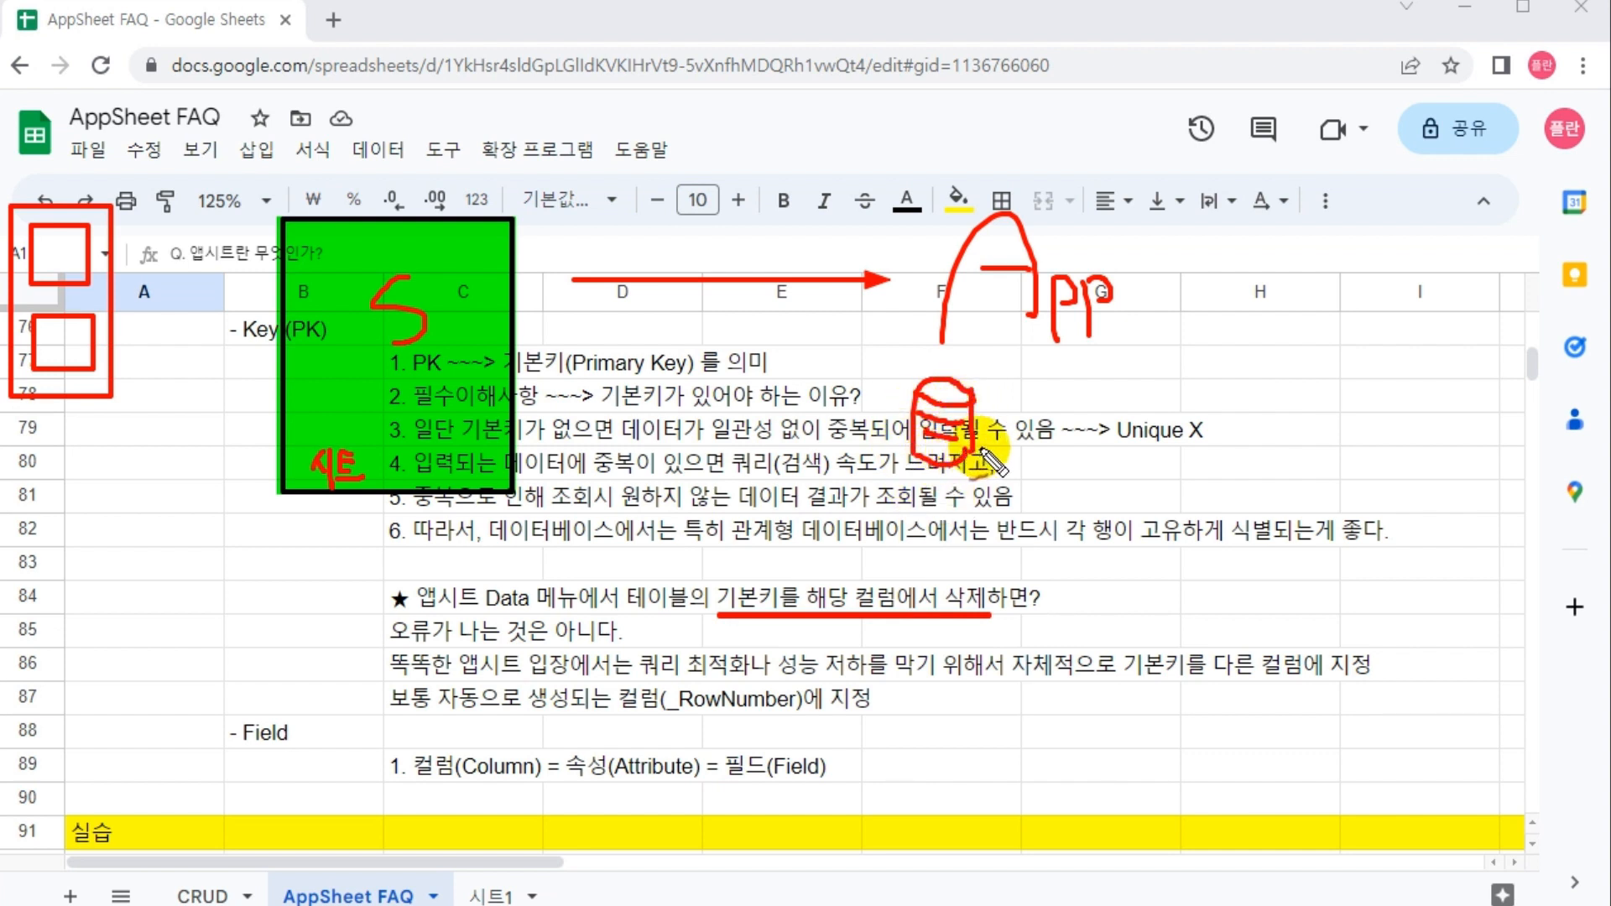
mouse_move(759, 623)
left_mouse_down()
mouse_move(715, 559)
mouse_move(793, 595)
mouse_move(755, 627)
mouse_move(701, 539)
mouse_move(810, 571)
left_mouse_up()
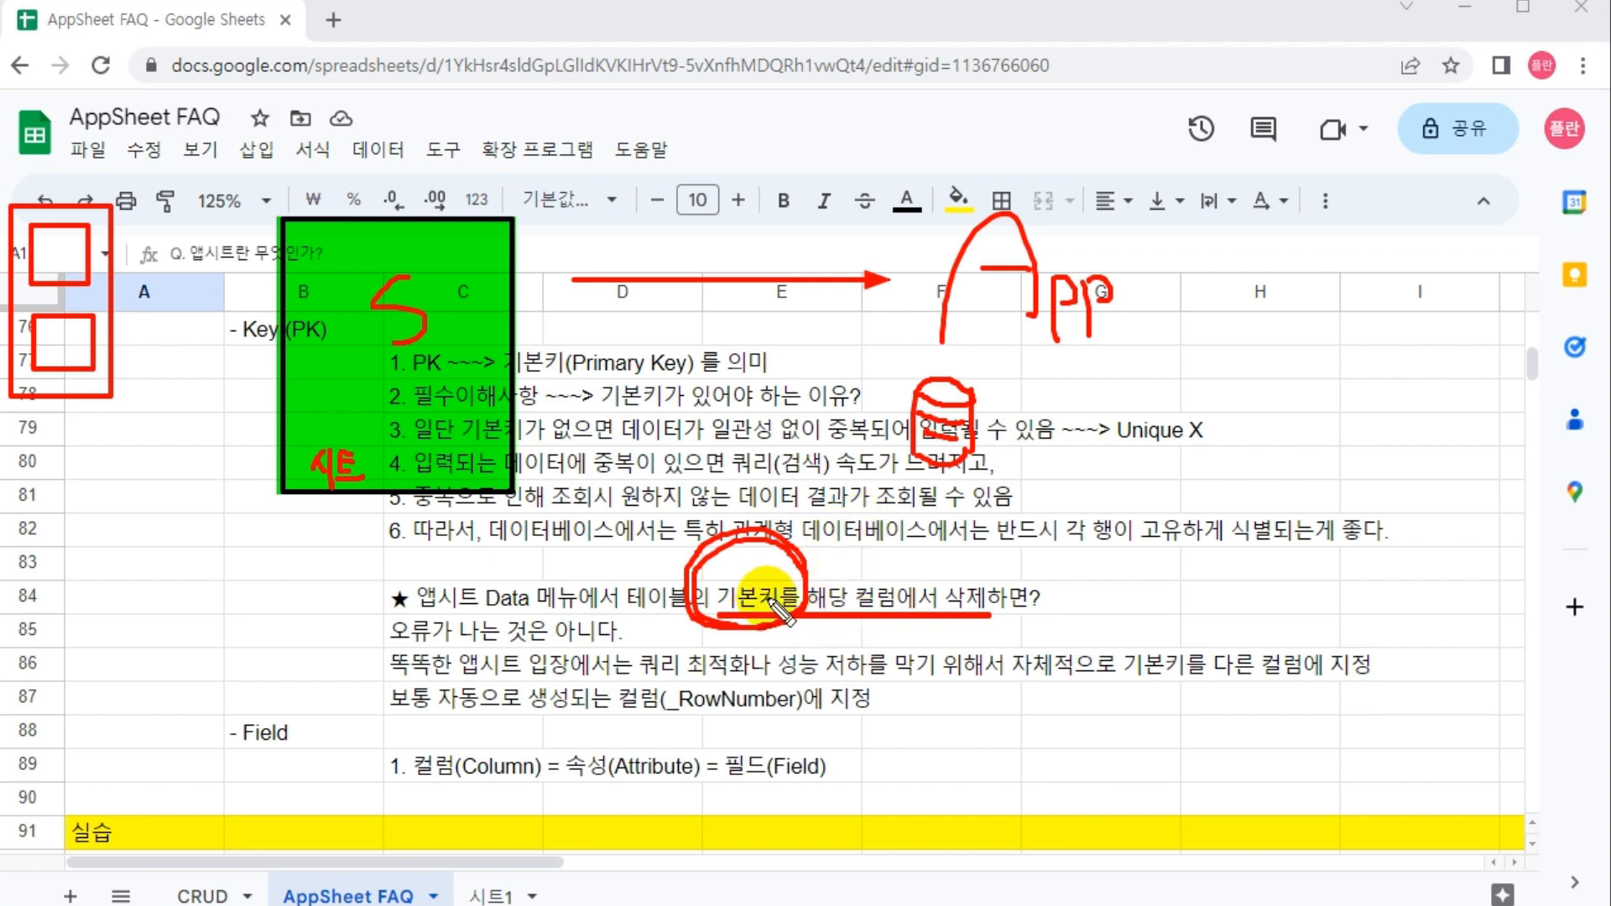
mouse_move(837, 480)
left_mouse_down()
mouse_move(793, 502)
mouse_move(772, 488)
left_mouse_up()
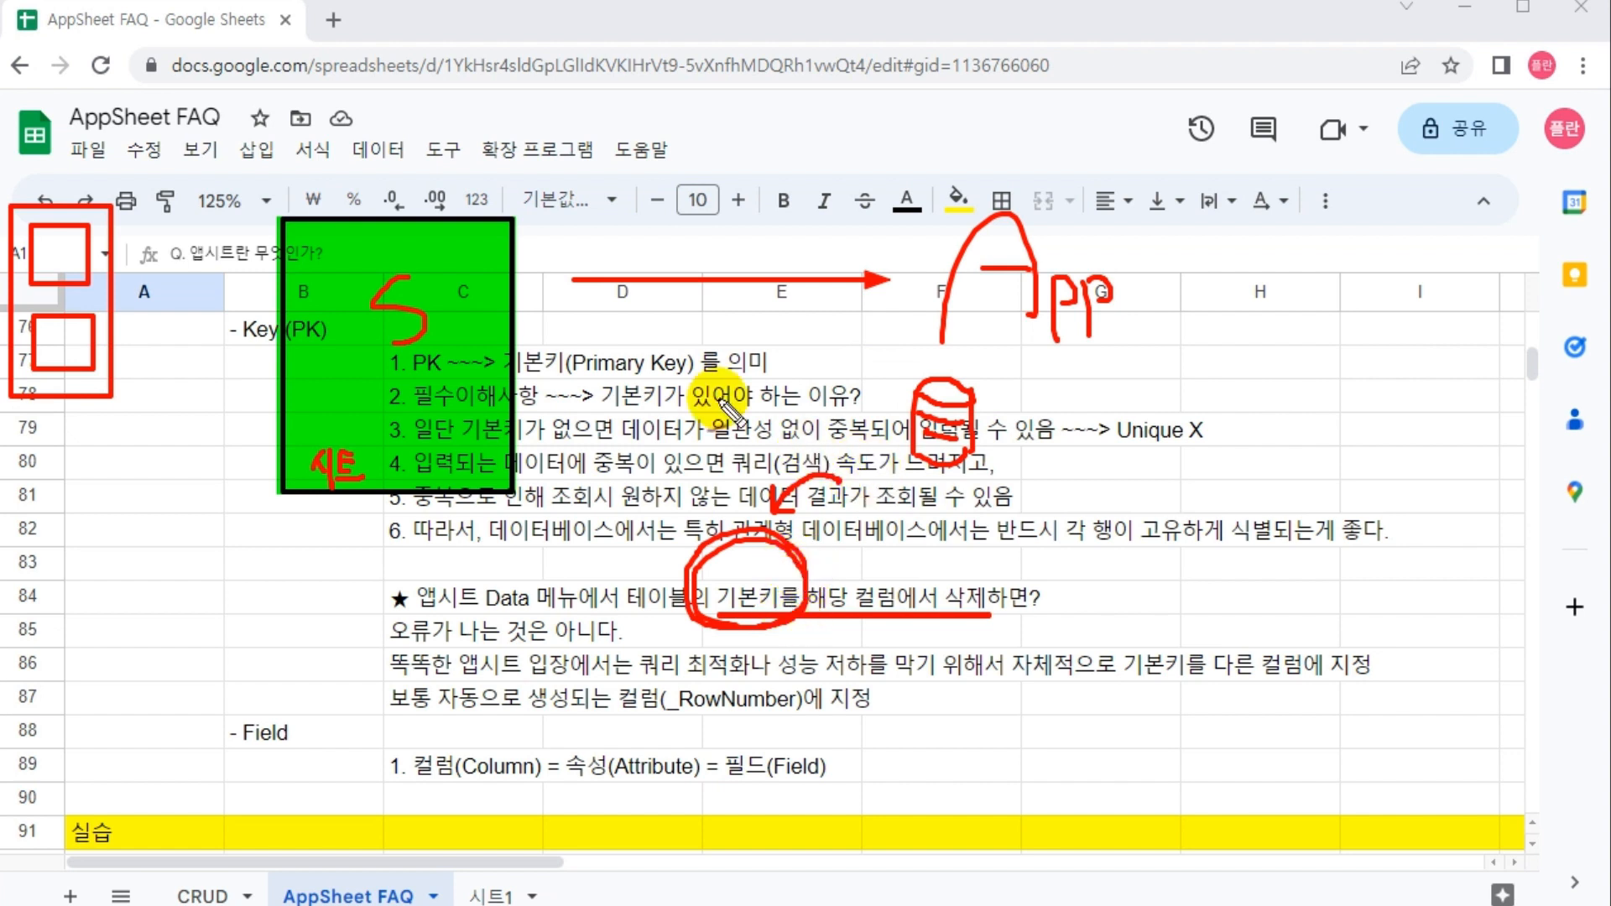
left_click_drag(654, 309, 668, 335)
mouse_move(649, 317)
left_mouse_down()
mouse_move(671, 312)
mouse_move(674, 344)
mouse_move(685, 330)
left_mouse_up()
left_click_drag(685, 313, 687, 344)
mouse_move(647, 351)
left_mouse_down()
mouse_move(646, 384)
mouse_move(722, 323)
mouse_move(753, 320)
mouse_move(731, 369)
mouse_move(776, 348)
mouse_move(786, 396)
left_mouse_up()
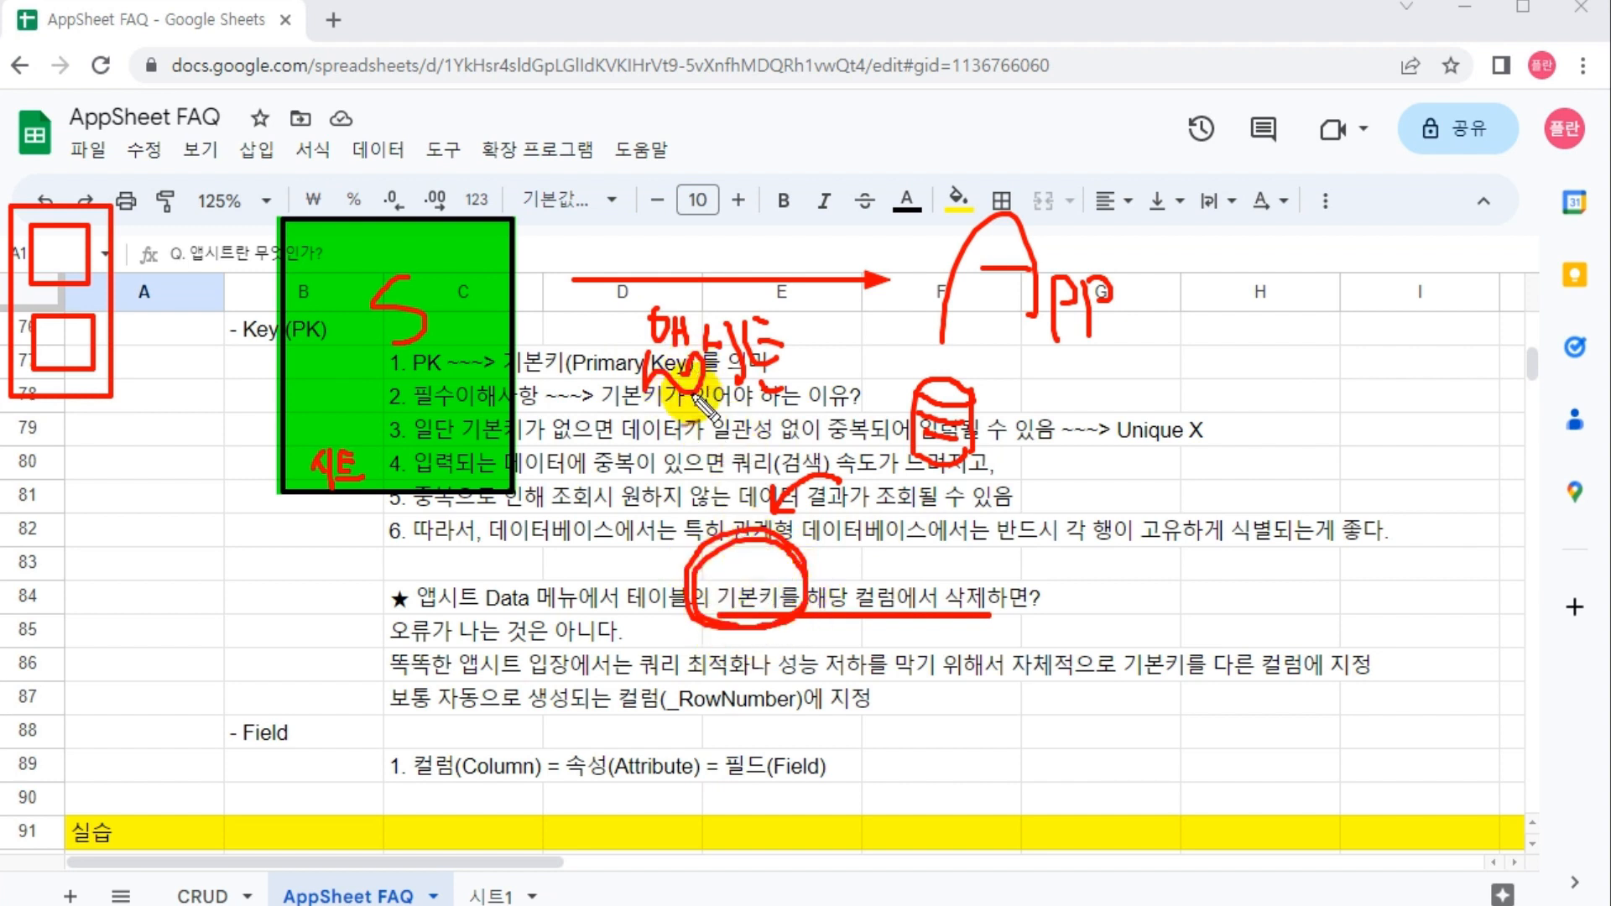
left_click_drag(742, 417, 818, 419)
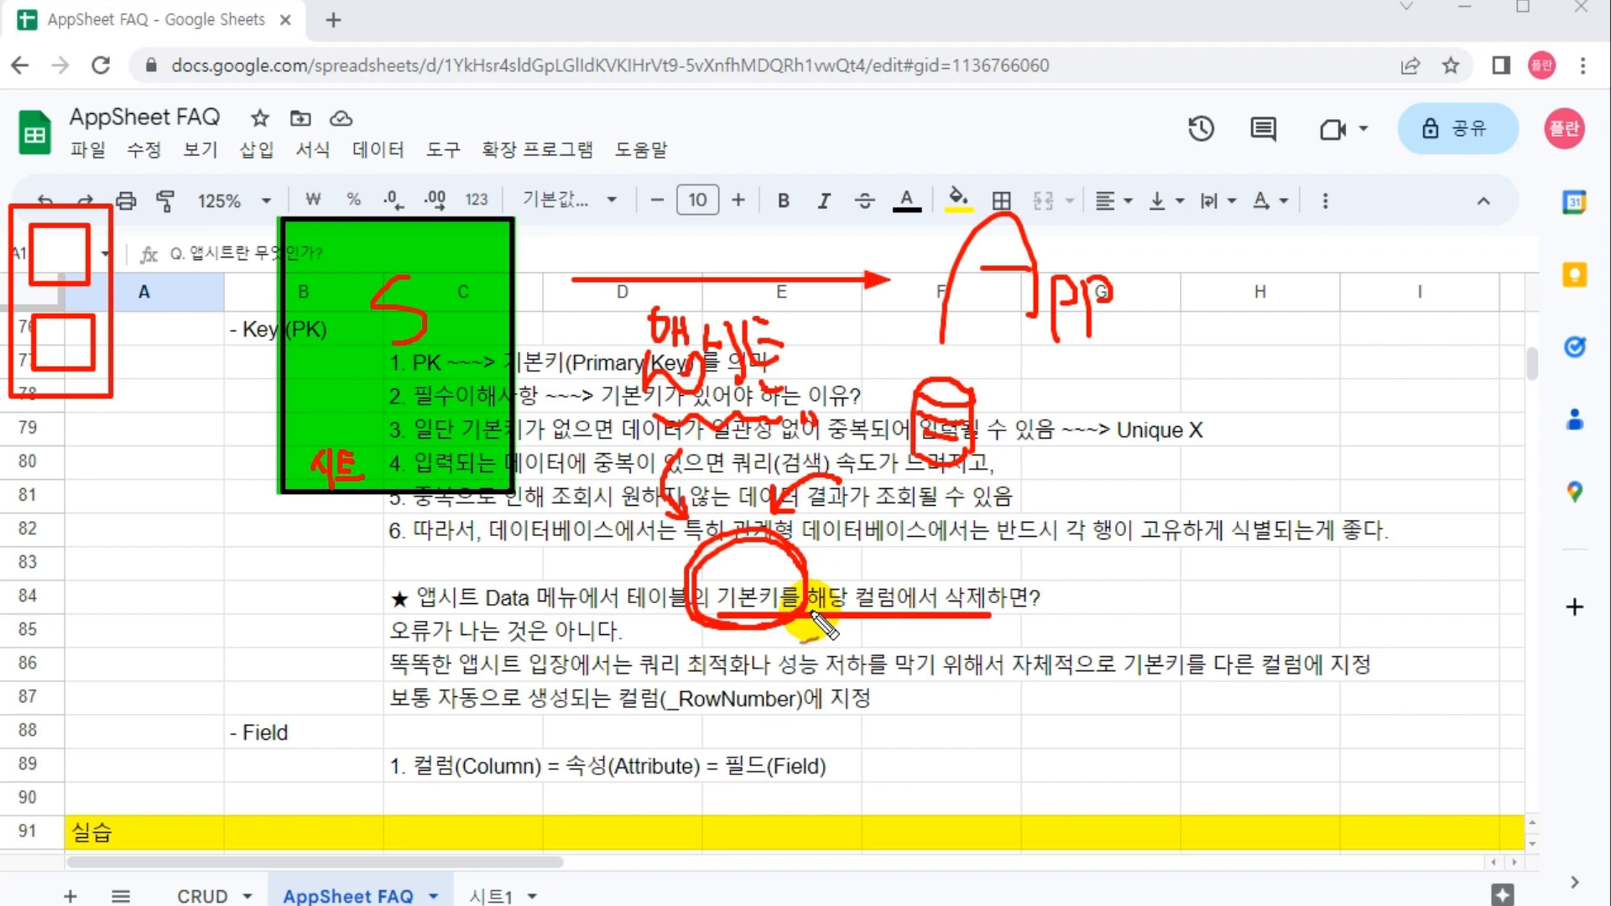
key("Escape")
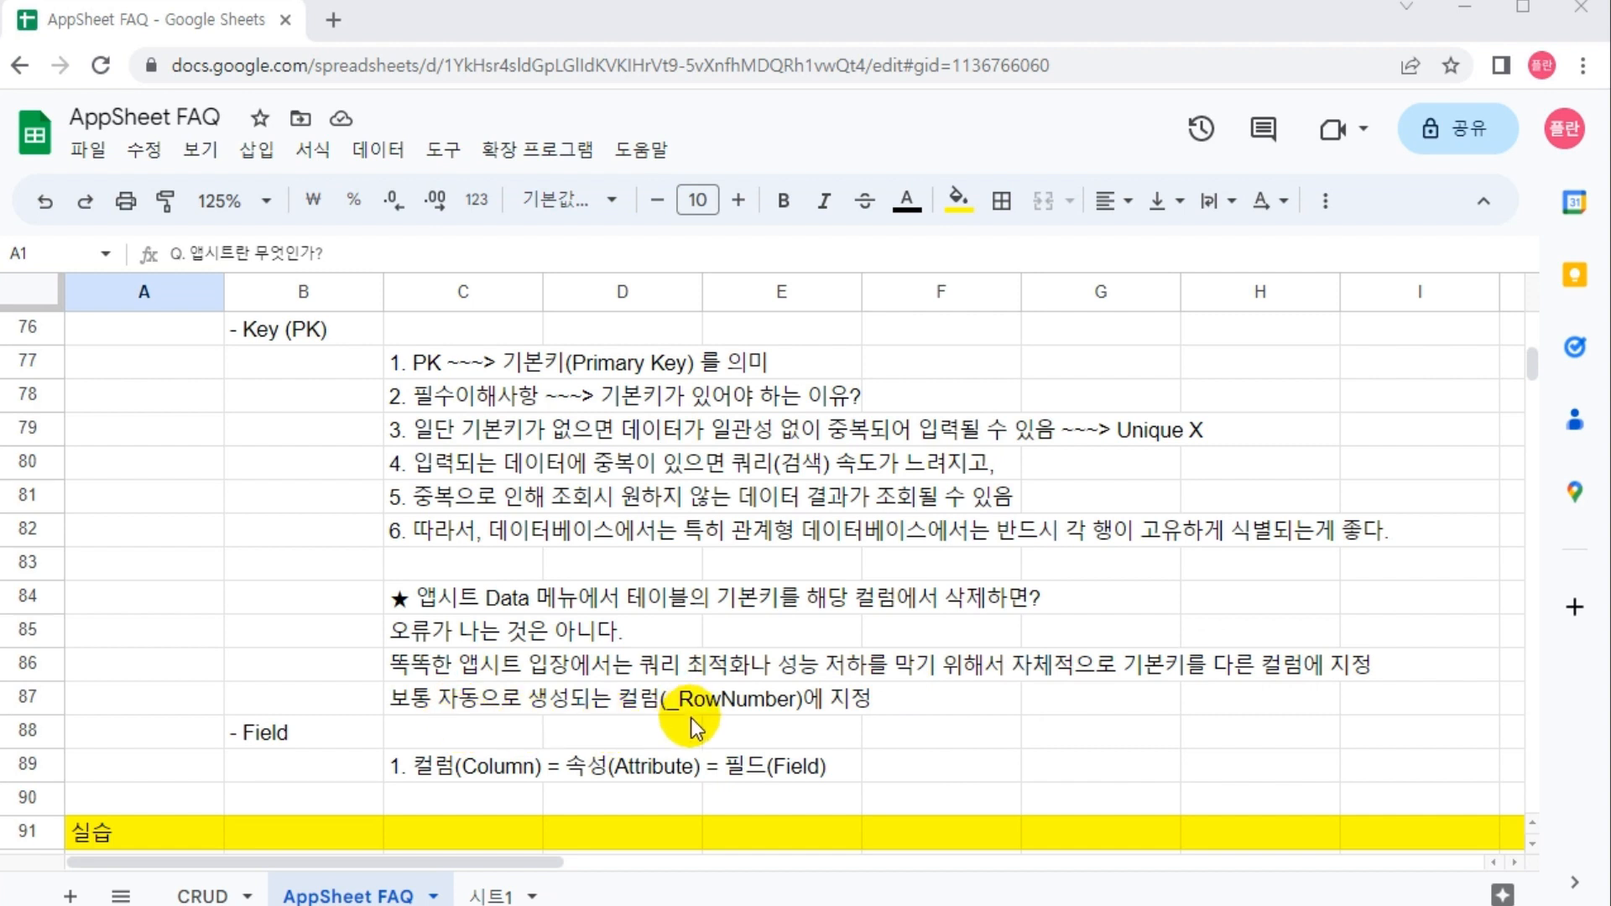
left_click_drag(613, 718, 813, 719)
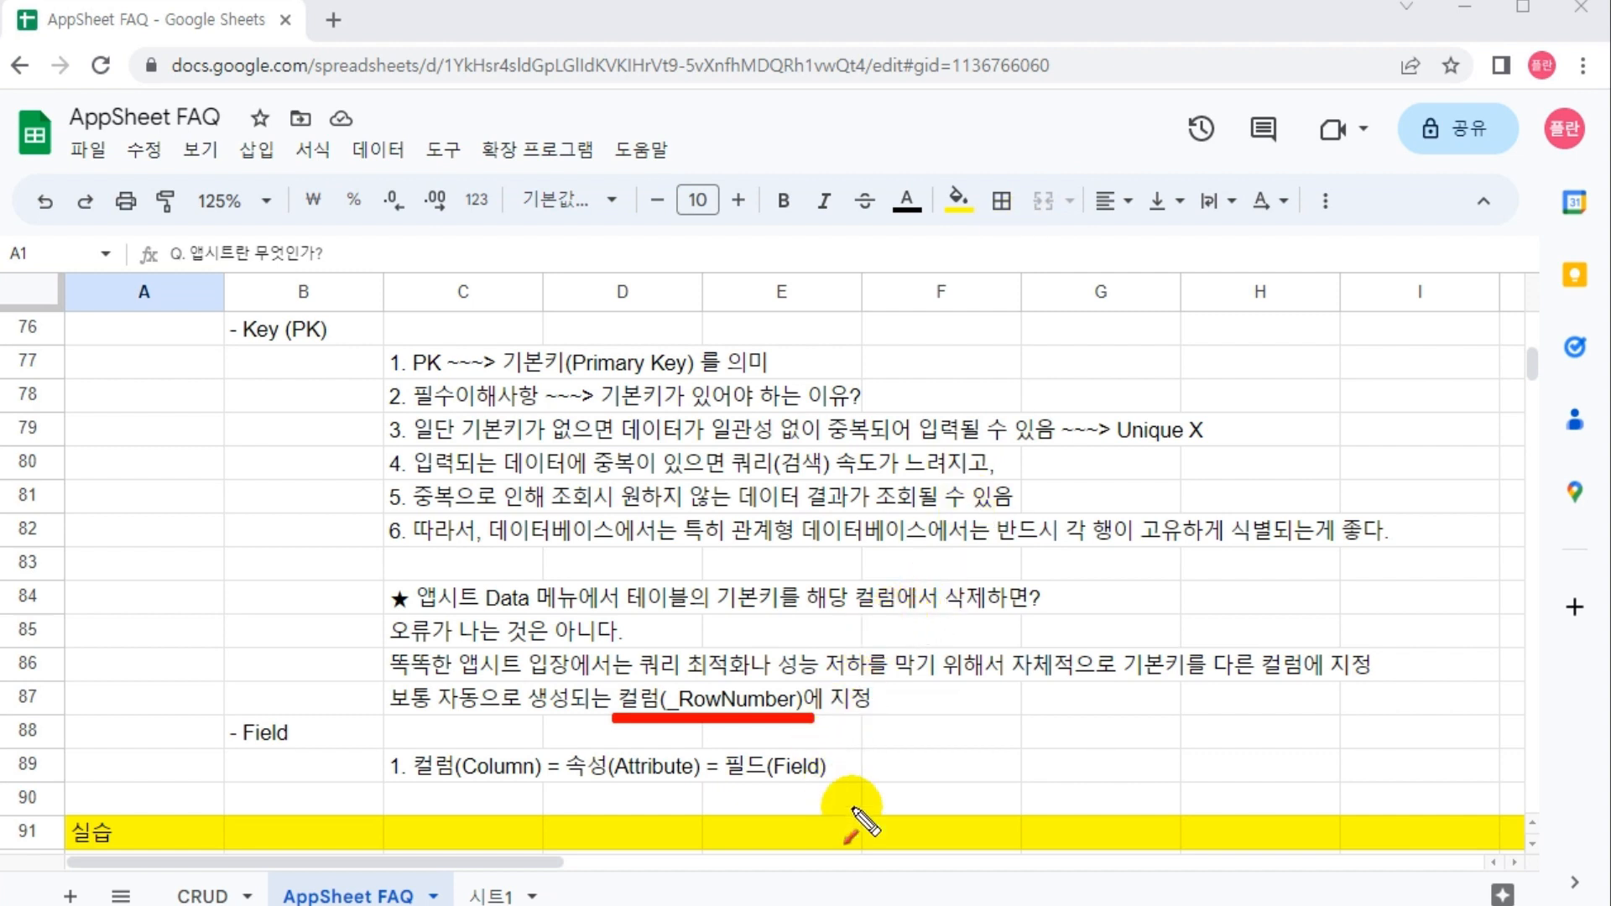
left_click_drag(876, 835, 810, 742)
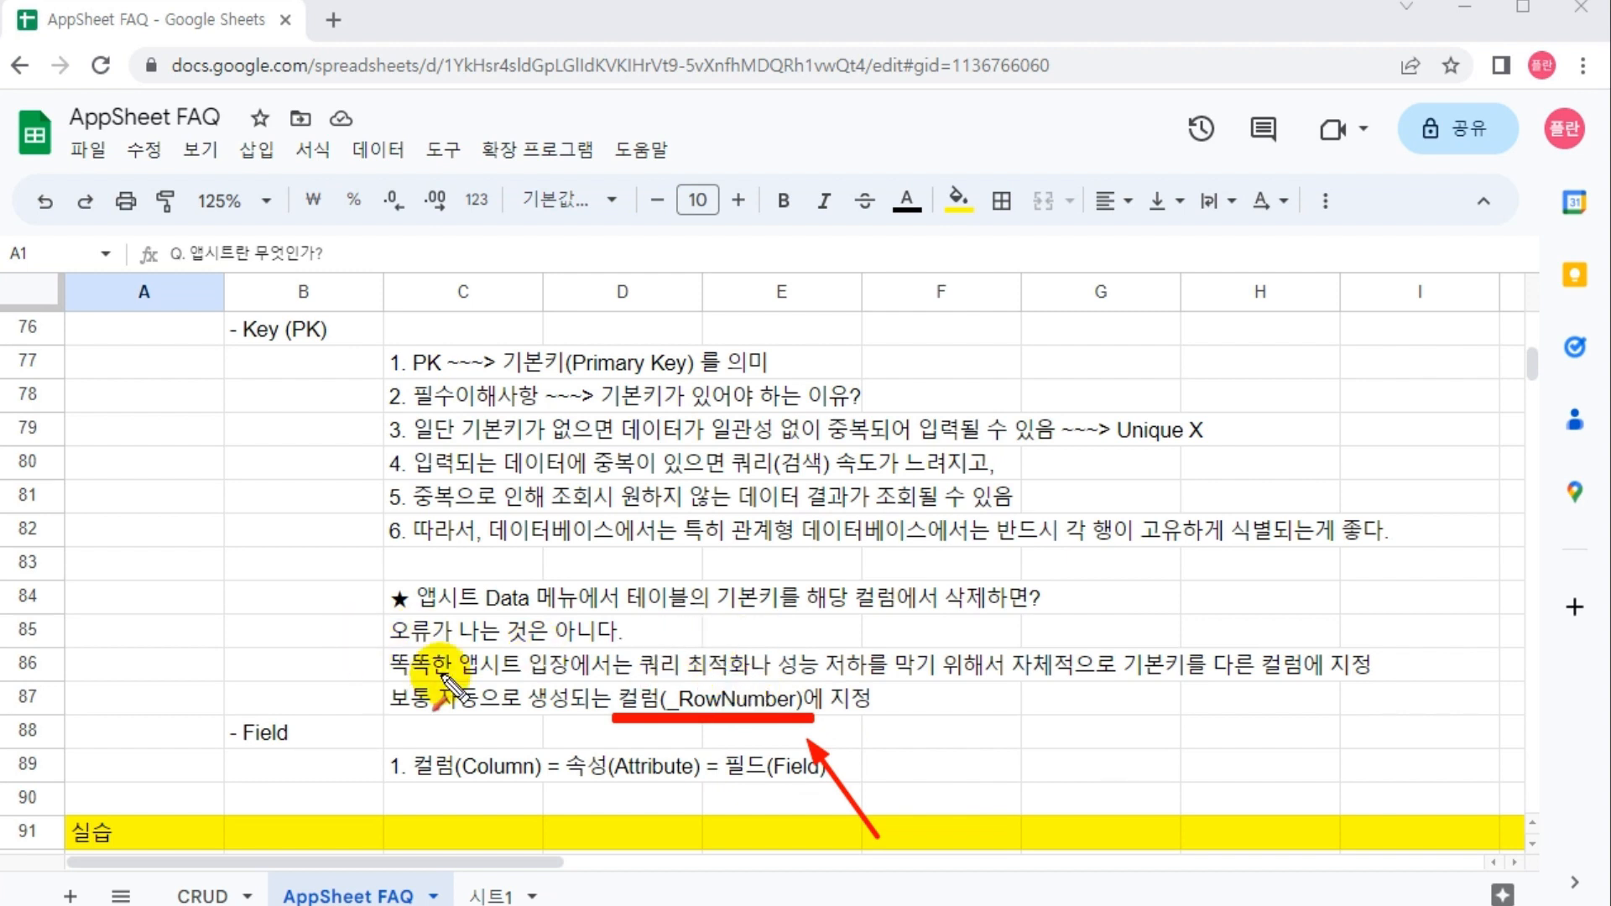
left_click_drag(359, 784, 432, 670)
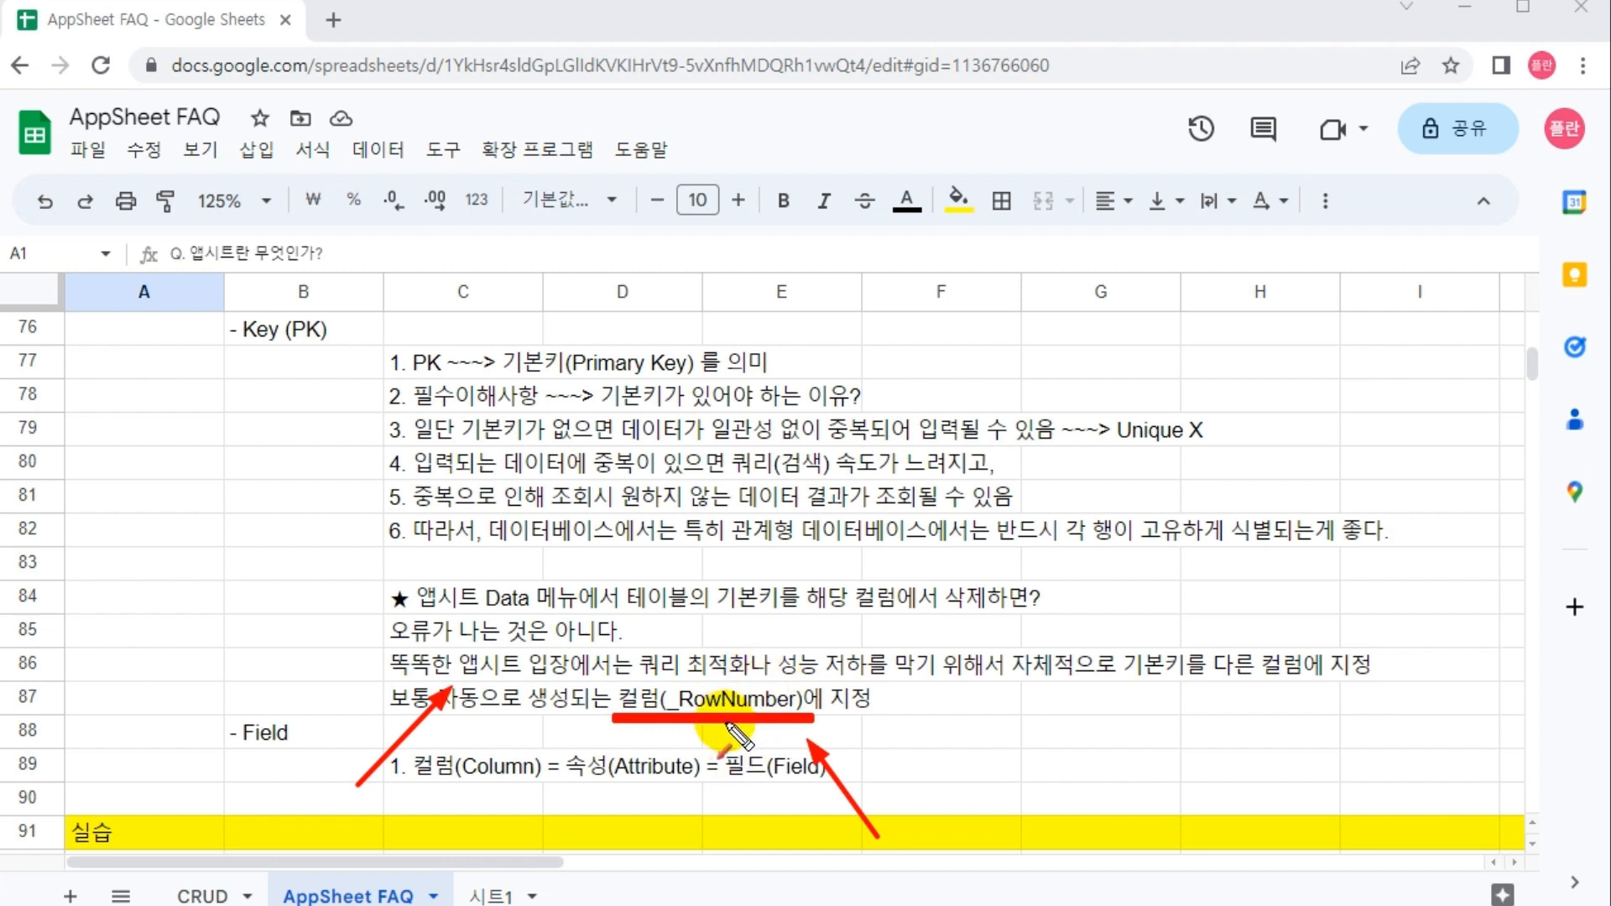
mouse_move(106, 196)
left_mouse_down()
mouse_move(432, 486)
mouse_move(404, 535)
left_mouse_up()
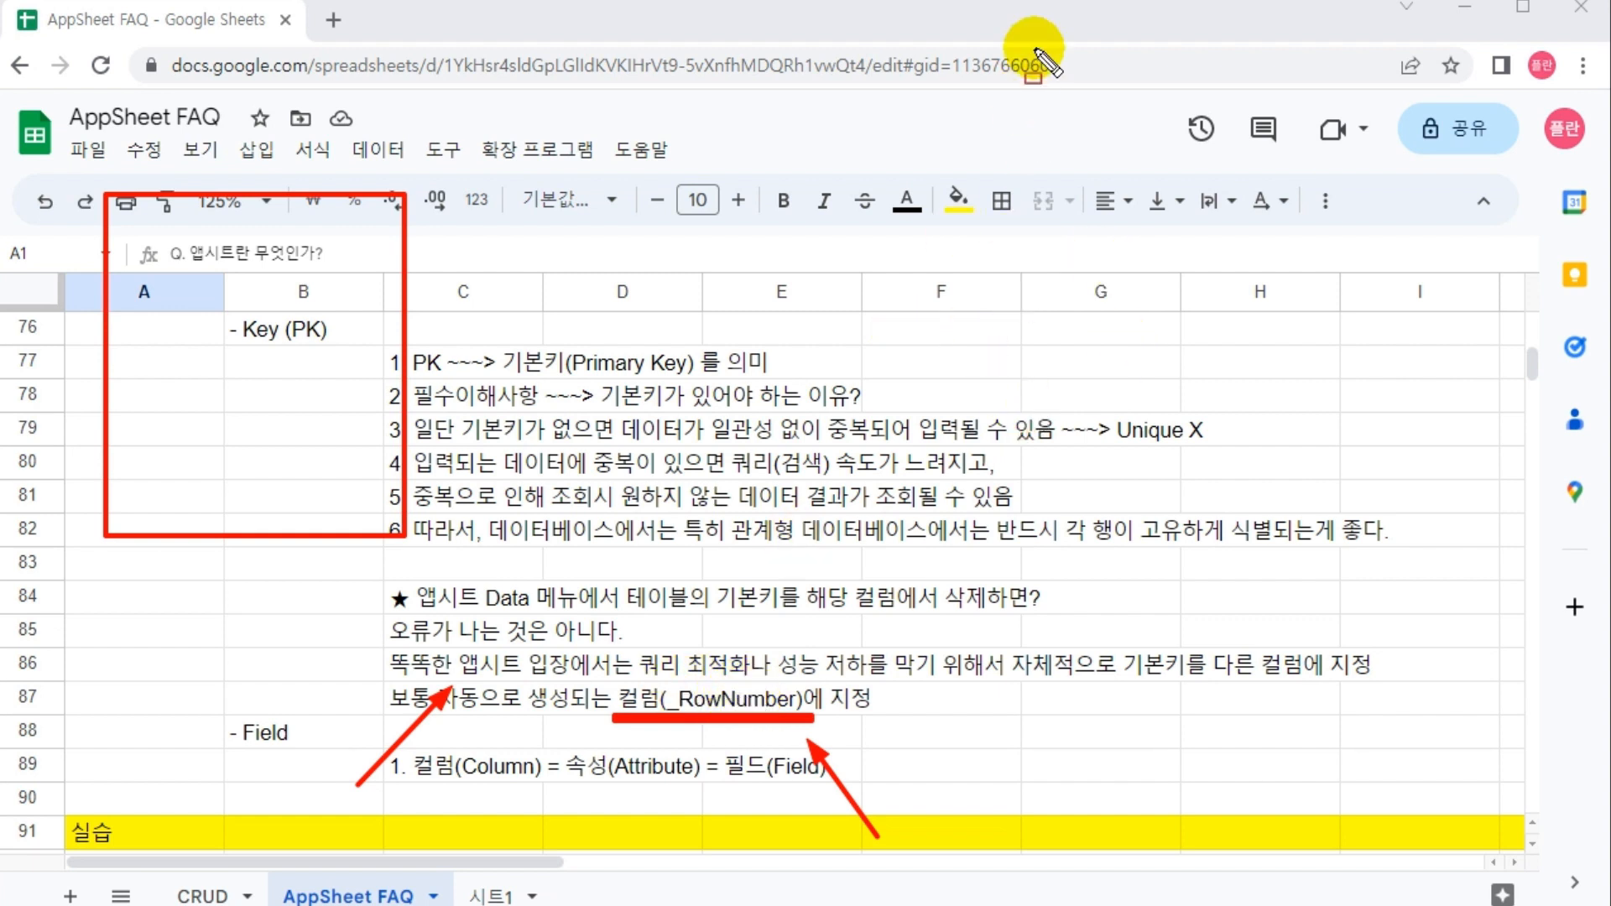
left_click_drag(451, 264, 862, 263)
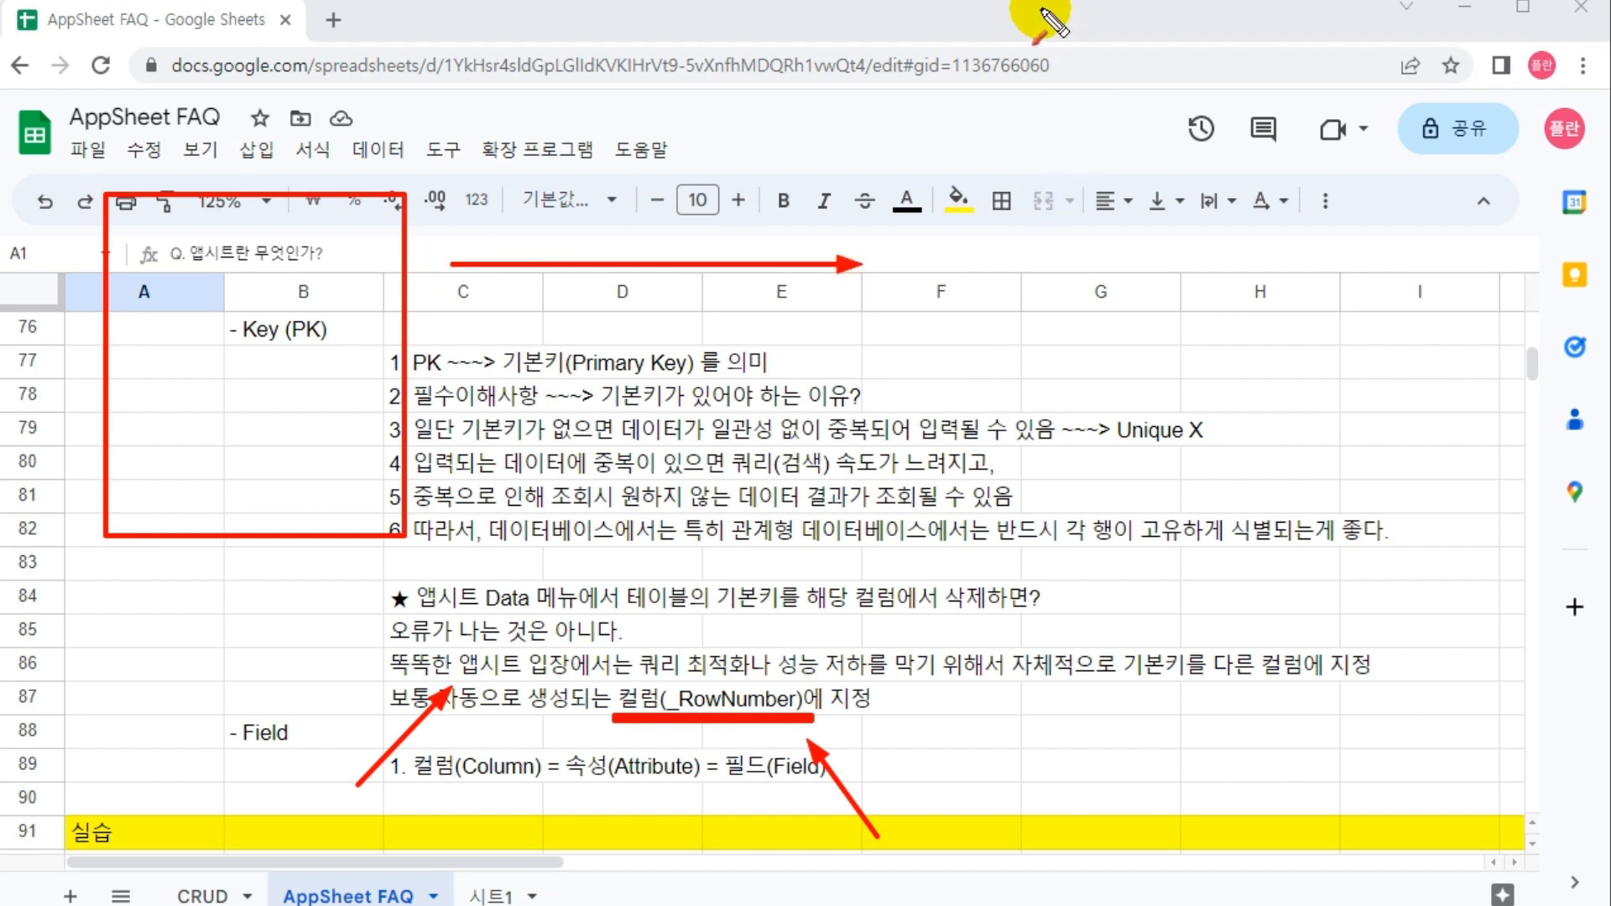
mouse_move(937, 308)
left_mouse_down()
mouse_move(1019, 293)
mouse_move(1012, 250)
mouse_move(1045, 314)
mouse_move(1046, 276)
mouse_move(1065, 285)
left_mouse_up()
mouse_move(973, 351)
left_mouse_down()
mouse_move(932, 464)
mouse_move(721, 676)
mouse_move(759, 649)
left_mouse_up()
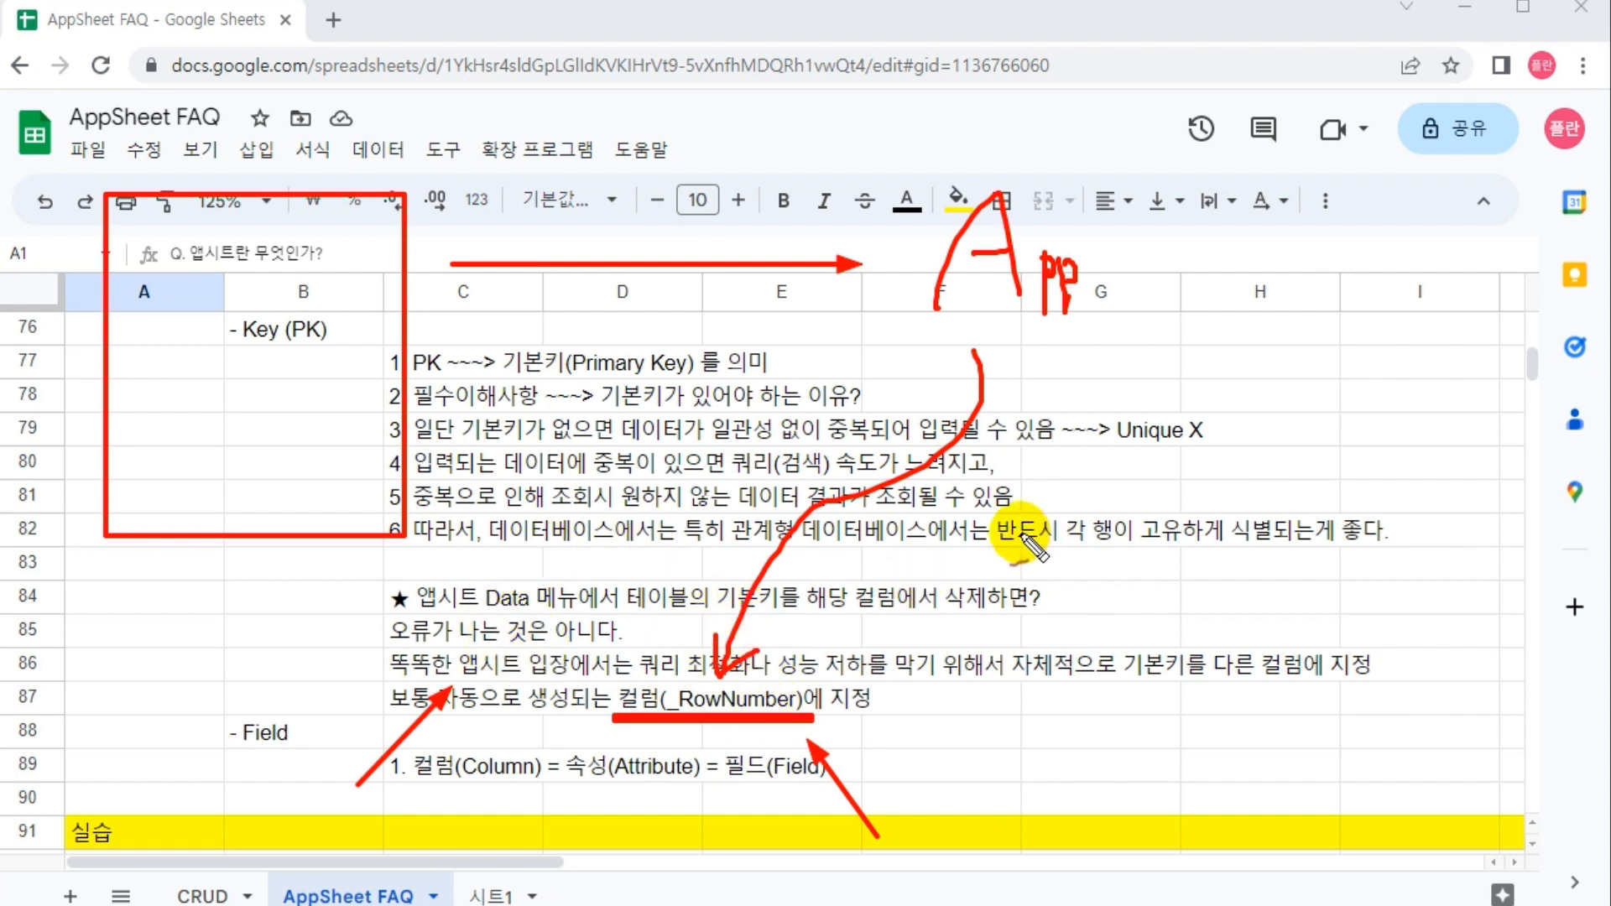
mouse_move(1080, 444)
left_mouse_down()
mouse_move(1128, 460)
mouse_move(1069, 549)
left_mouse_up()
mouse_move(1137, 496)
left_mouse_down()
mouse_move(1168, 487)
mouse_move(1178, 507)
mouse_move(1133, 584)
mouse_move(1158, 547)
left_mouse_up()
mouse_move(1224, 422)
left_mouse_down()
mouse_move(1254, 445)
mouse_move(1254, 545)
mouse_move(1220, 561)
mouse_move(1263, 570)
left_mouse_up()
left_click_drag(1095, 619, 1301, 617)
left_click_drag(1318, 600, 1319, 623)
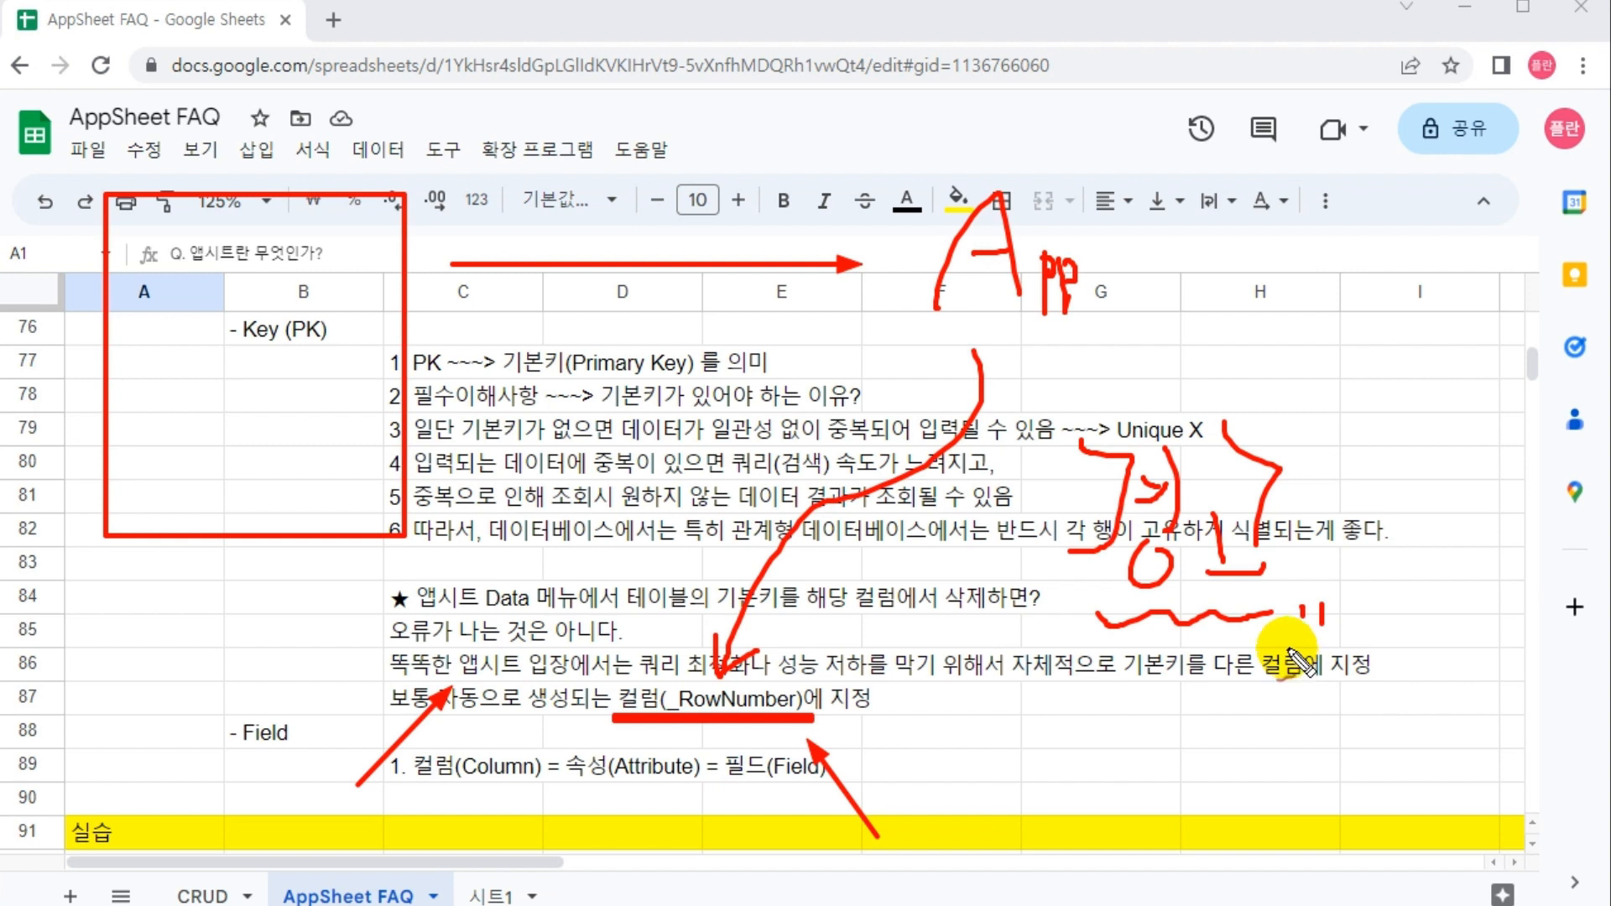
left_click_drag(1039, 382, 1036, 401)
left_click_drag(1057, 379, 1055, 407)
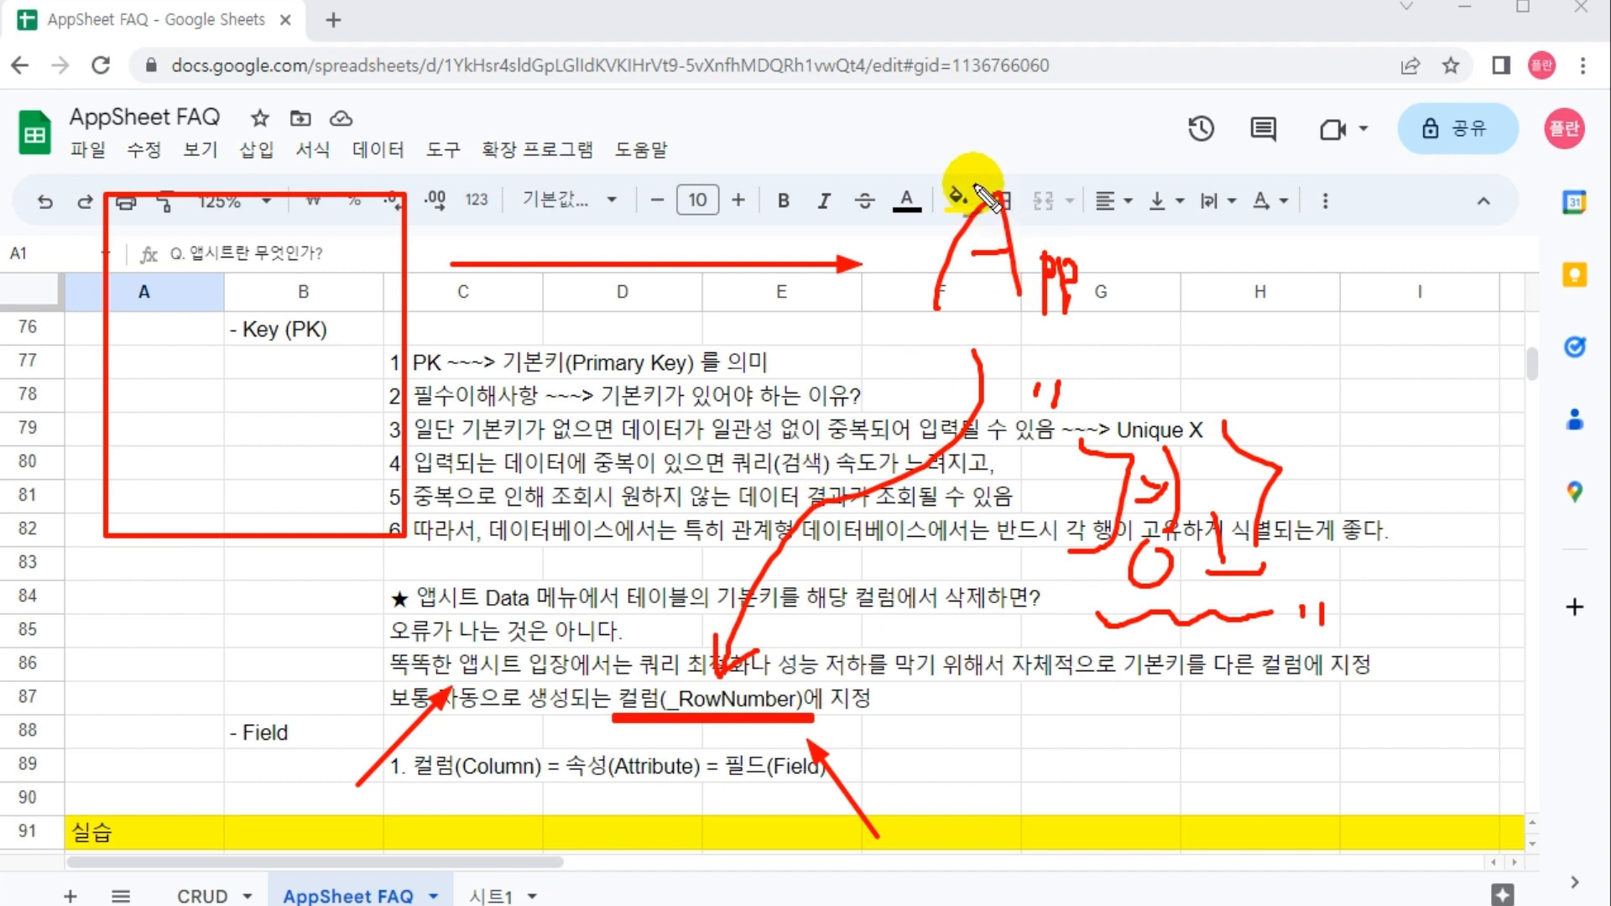
left_click_drag(607, 682, 816, 722)
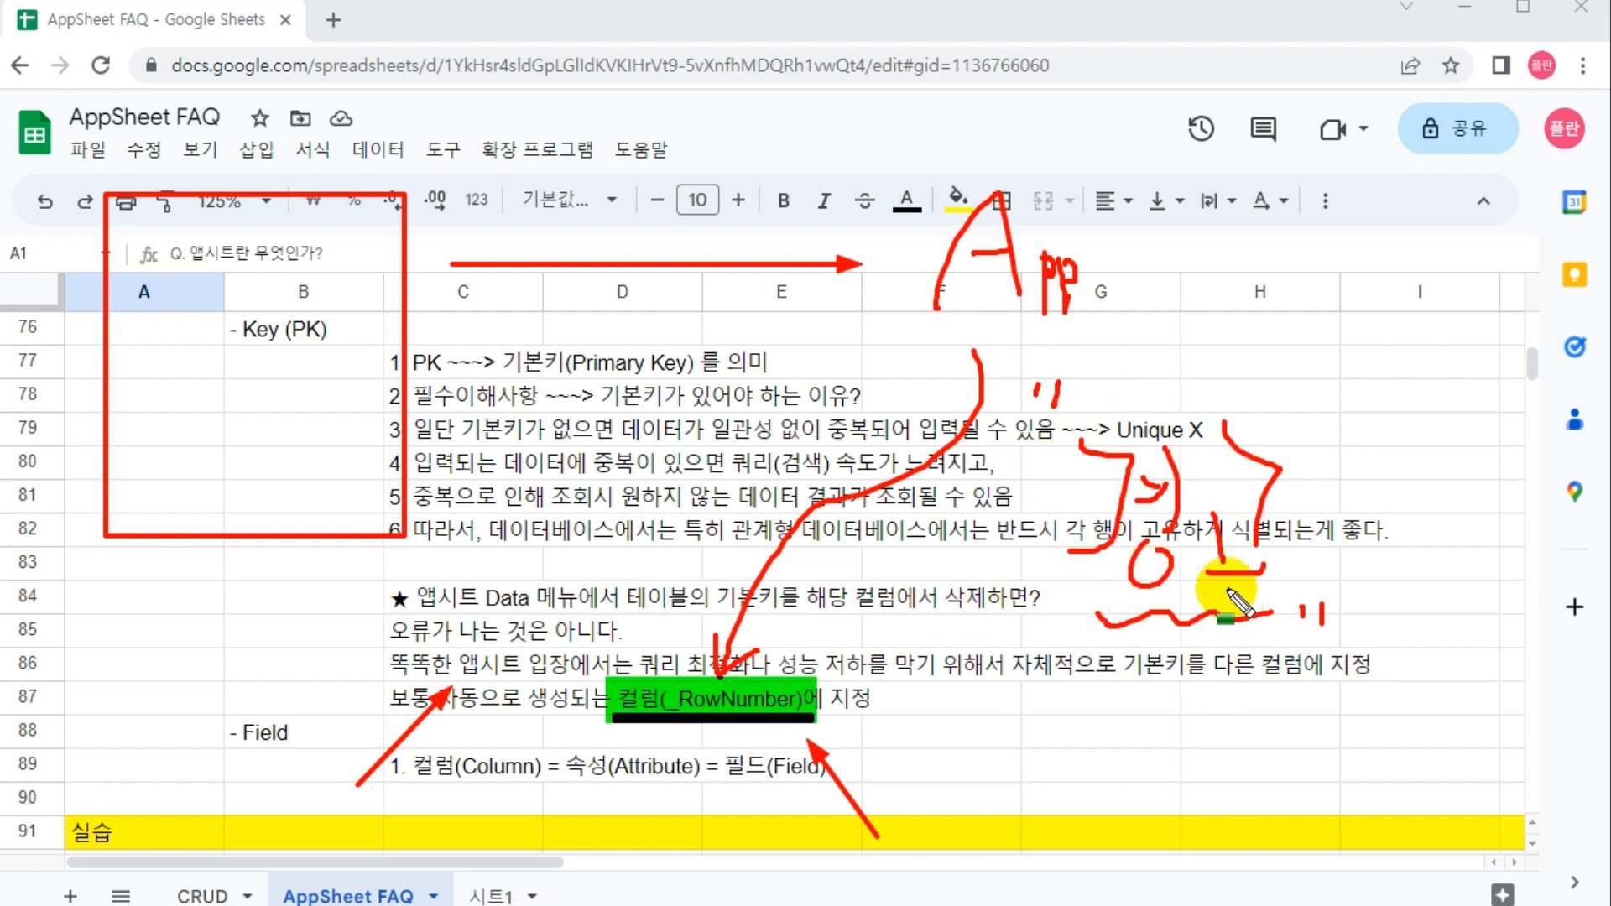
mouse_move(1079, 388)
left_mouse_down()
mouse_move(1338, 654)
mouse_move(1311, 628)
left_mouse_up()
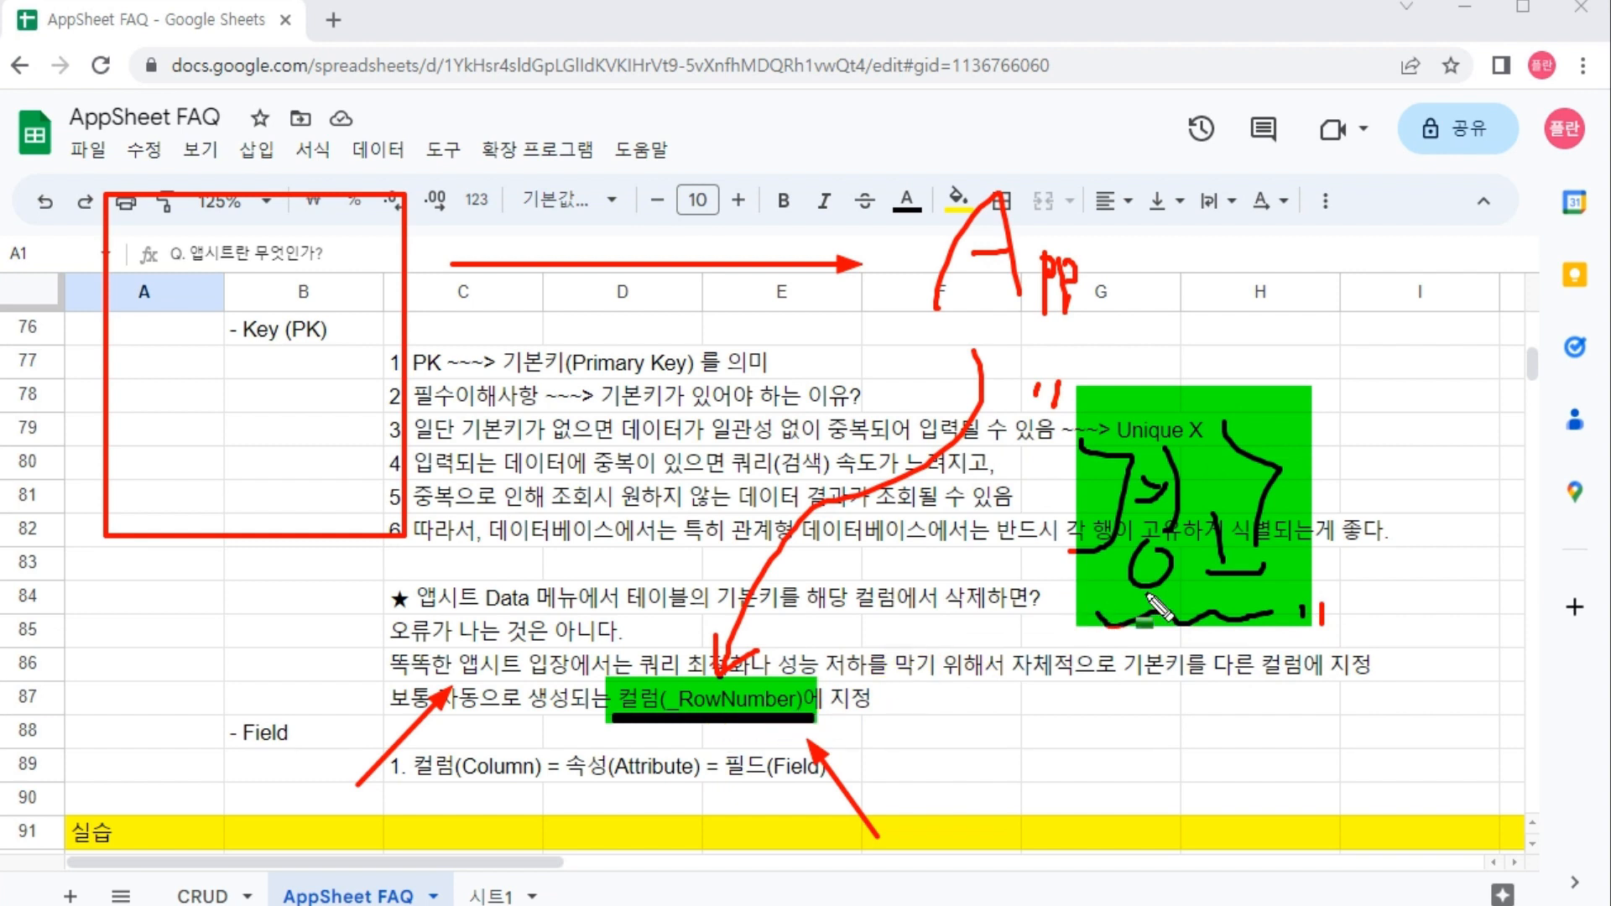
left_click_drag(718, 582, 785, 616)
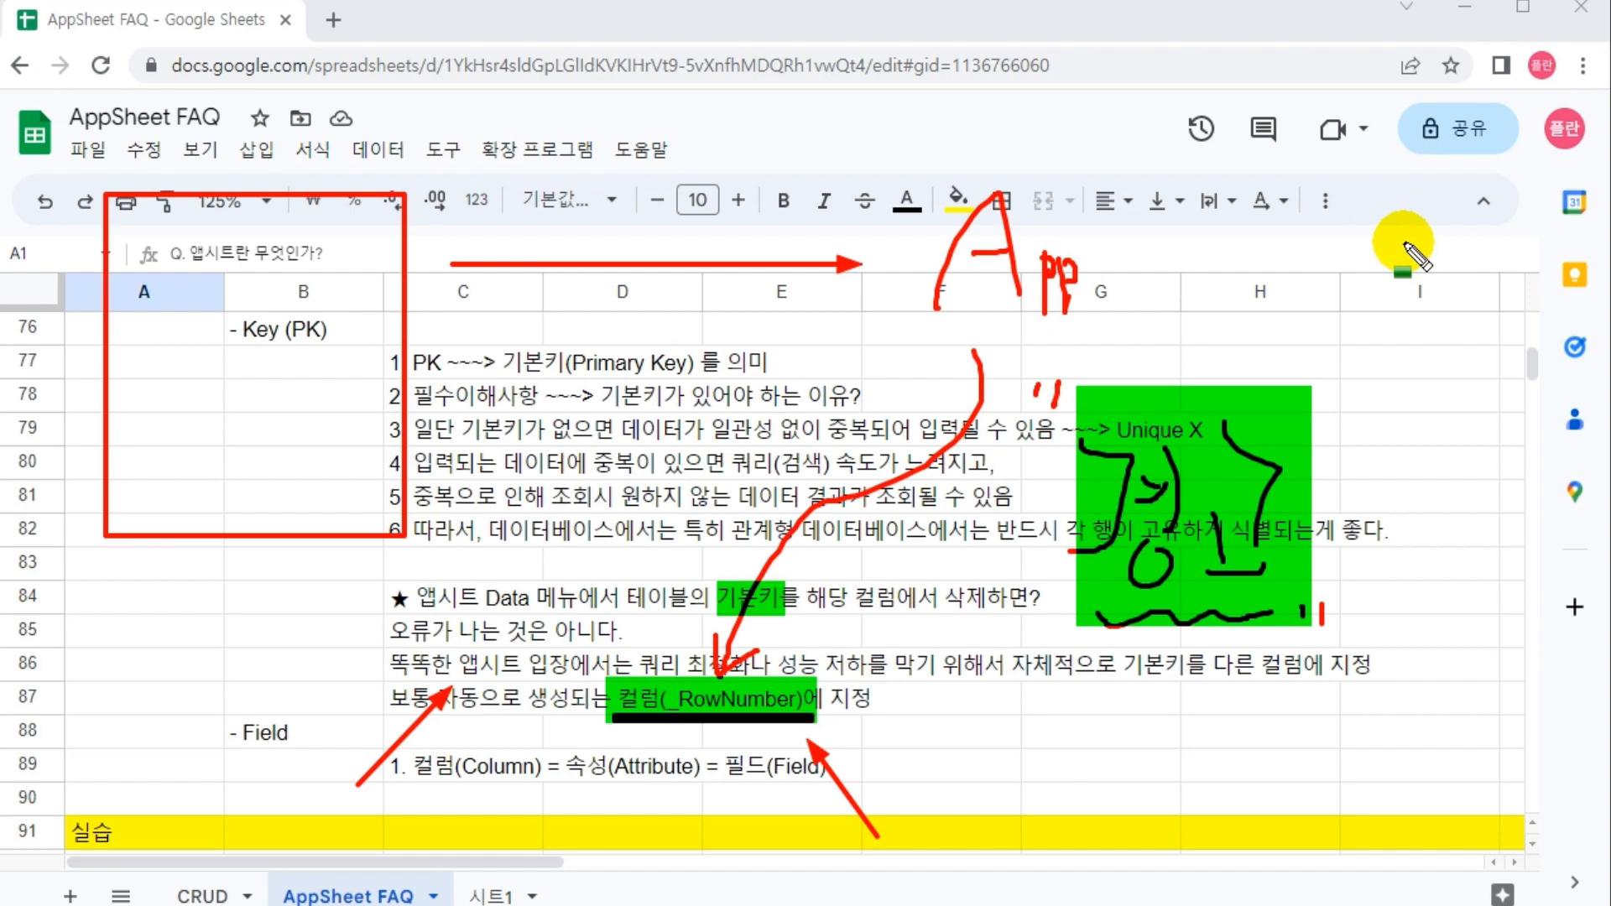
key("Escape")
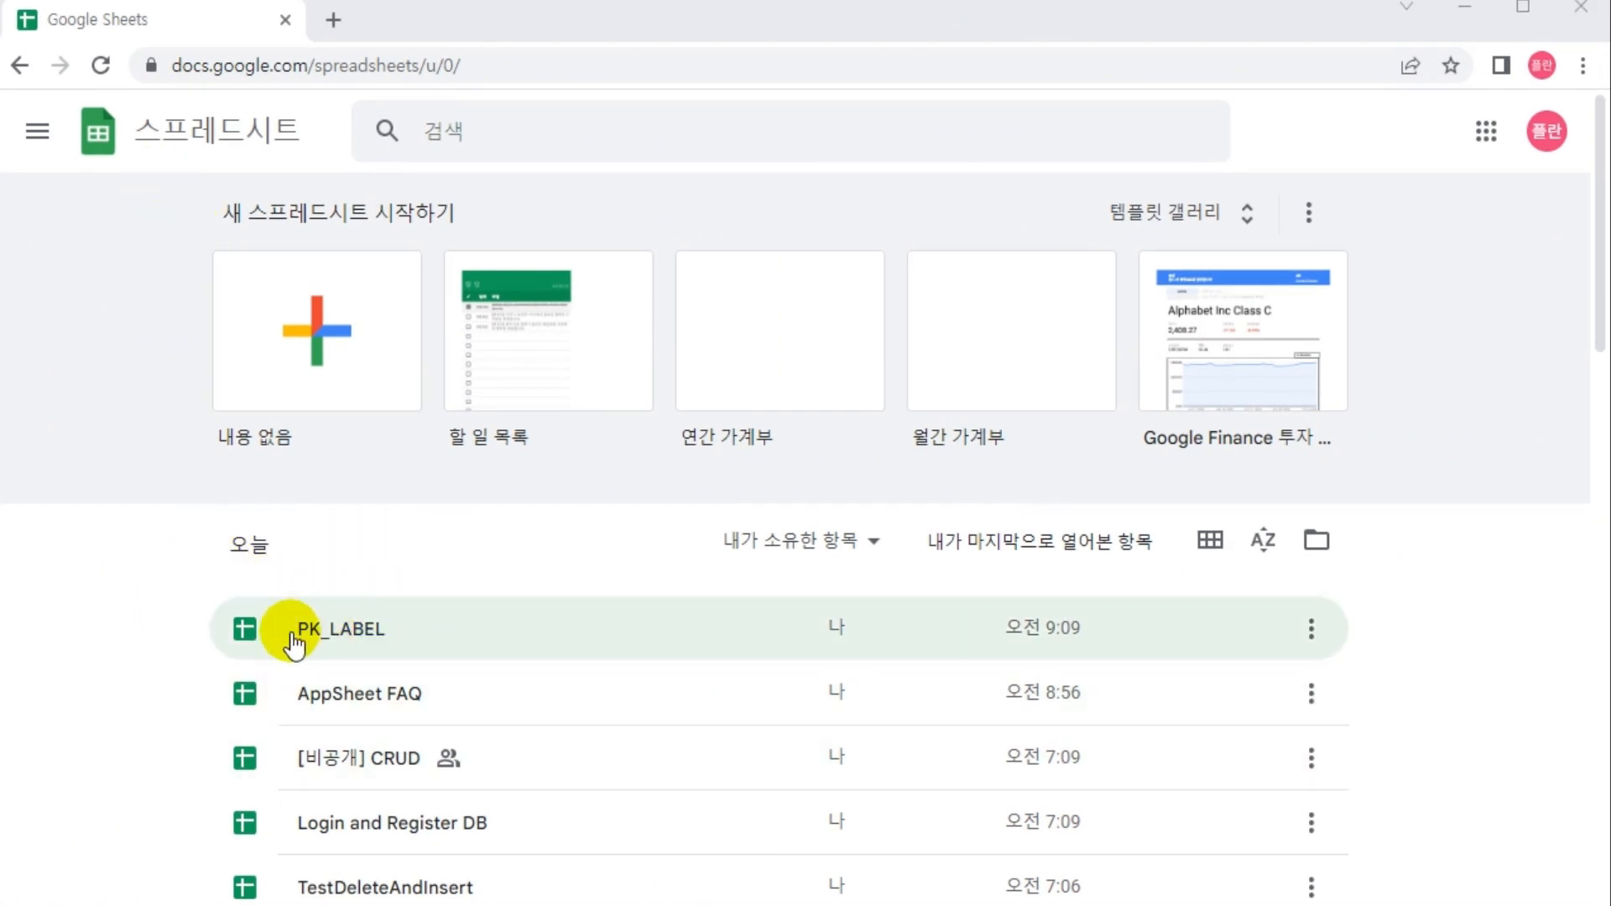
Step: Open the PK_LABEL spreadsheet and set its zoom level to 125%
left_click(339, 642)
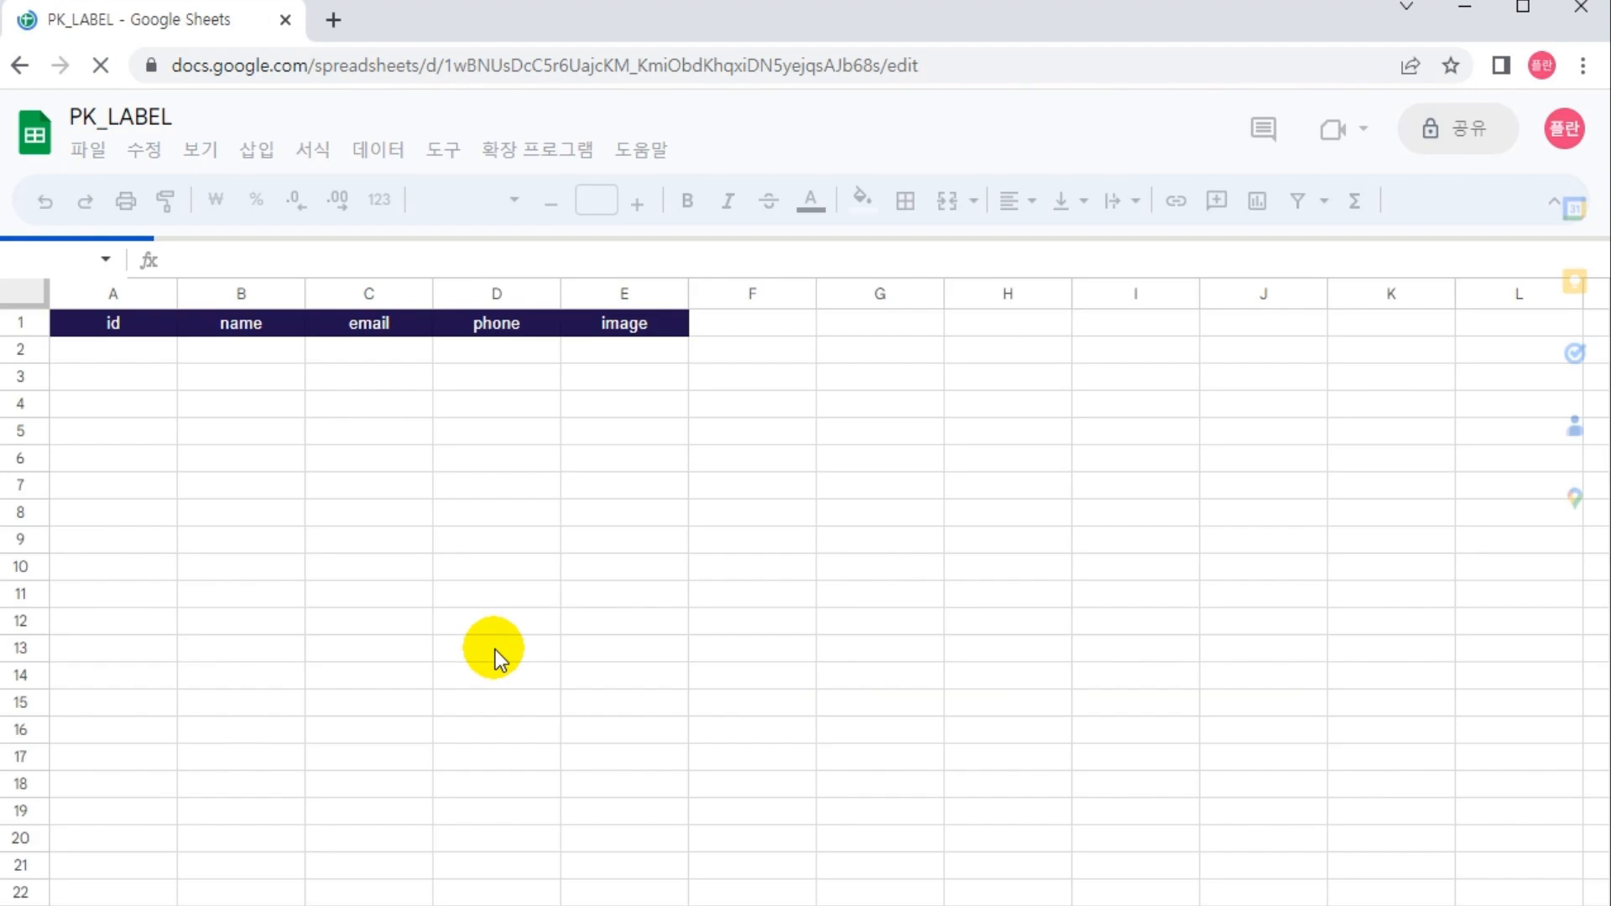
left_click(220, 204)
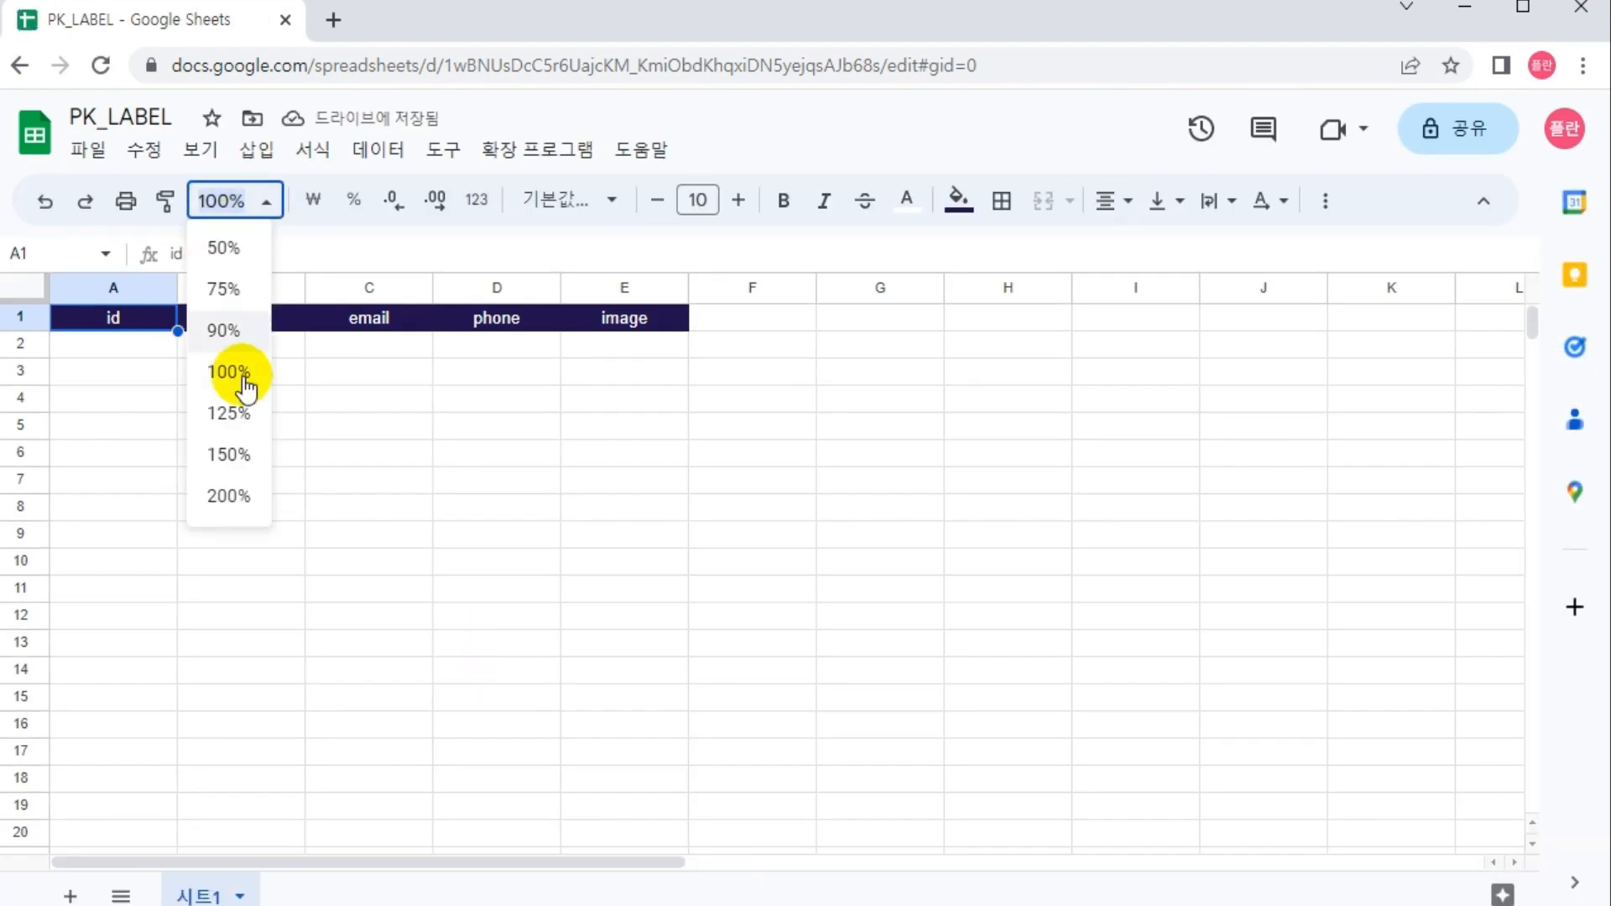
left_click(243, 415)
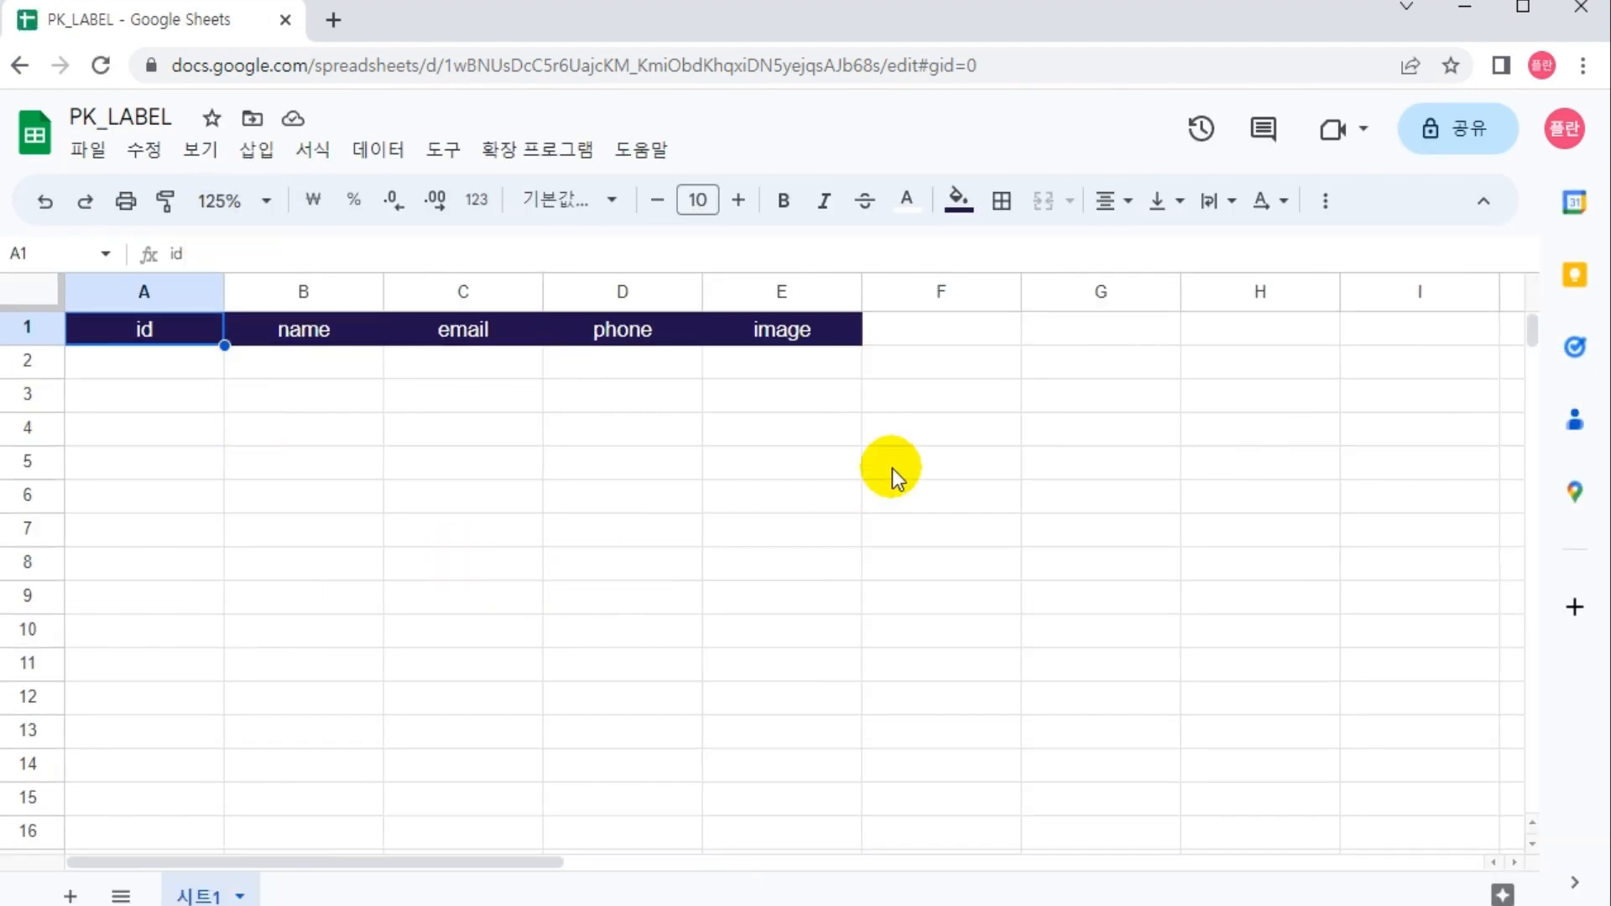
left_click(943, 330)
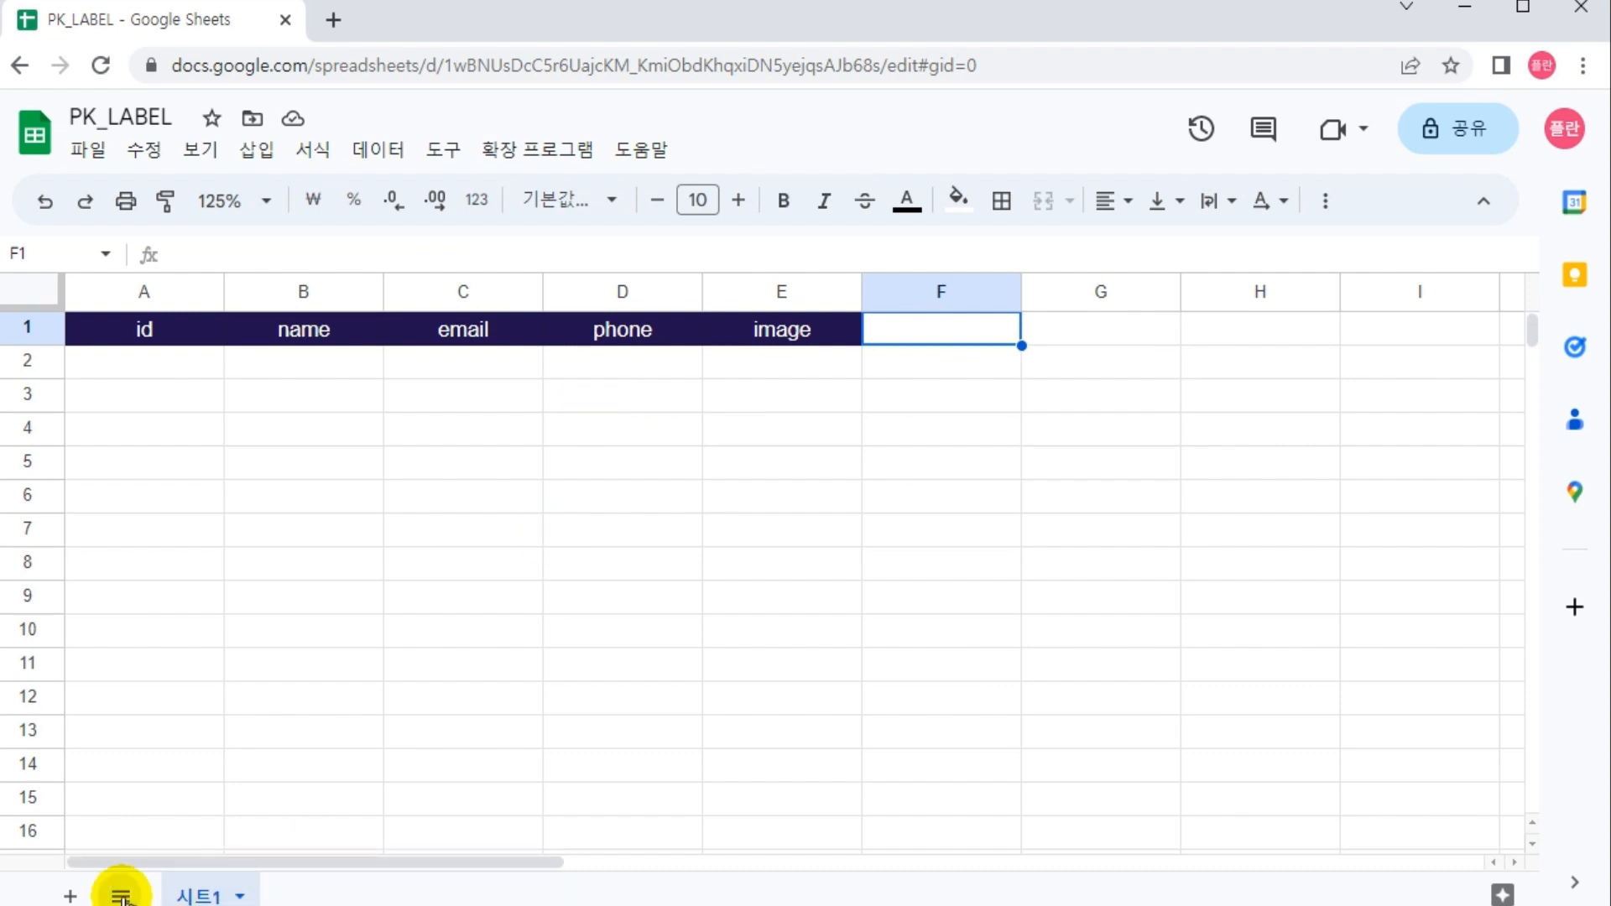
Step: Add a new sheet to the PK_LABEL spreadsheet and name it 정리
left_click(70, 894)
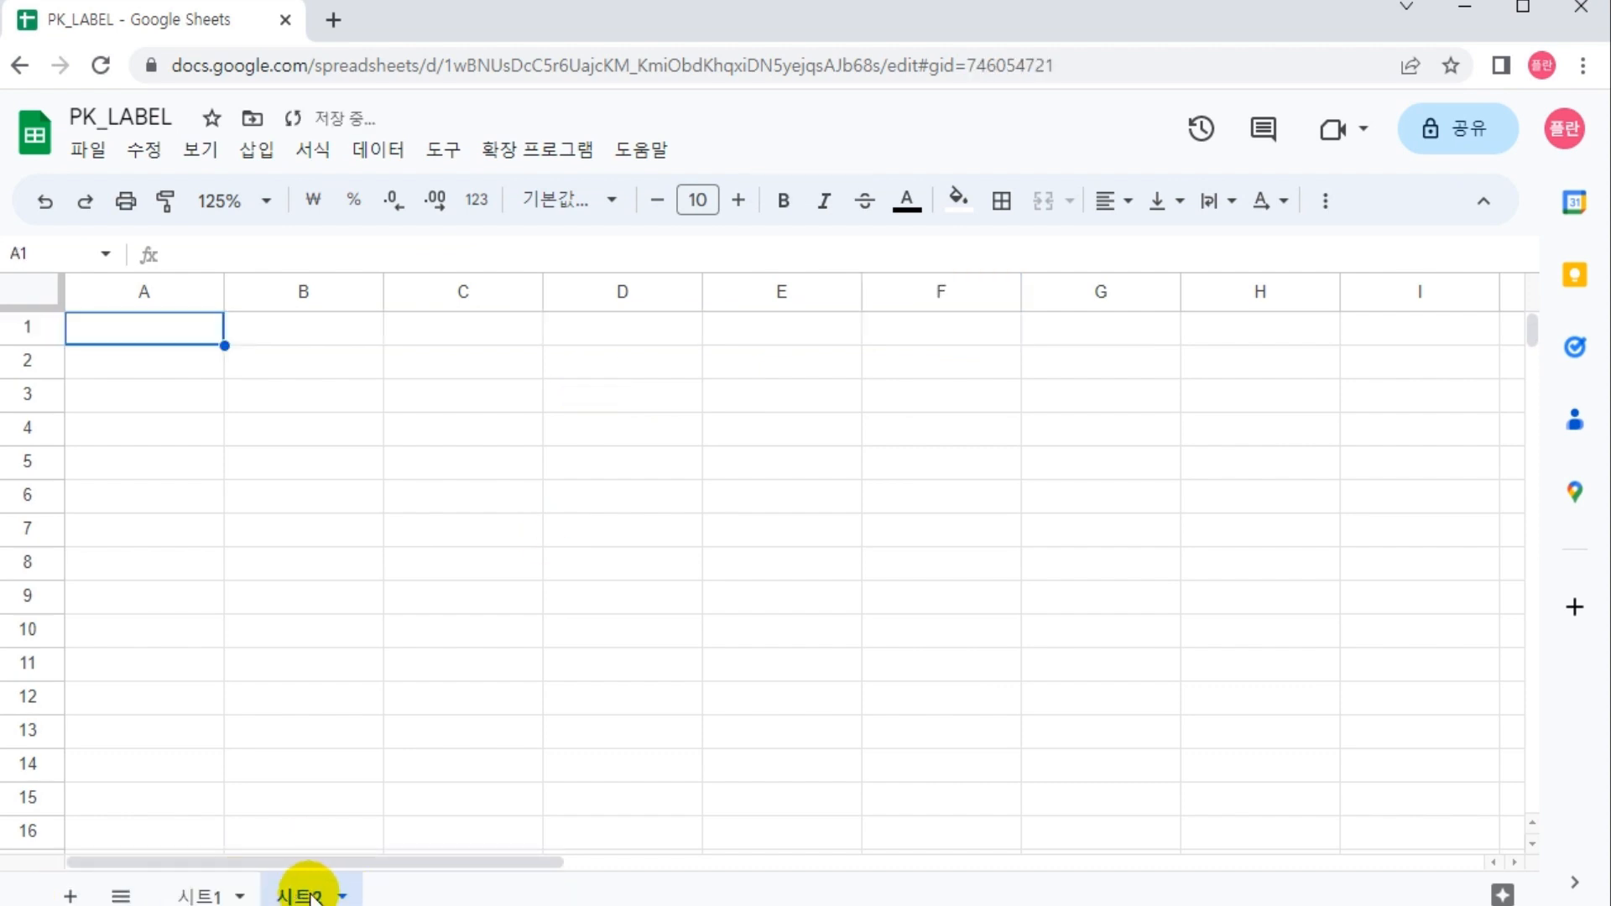
double_click(311, 896)
type("정리")
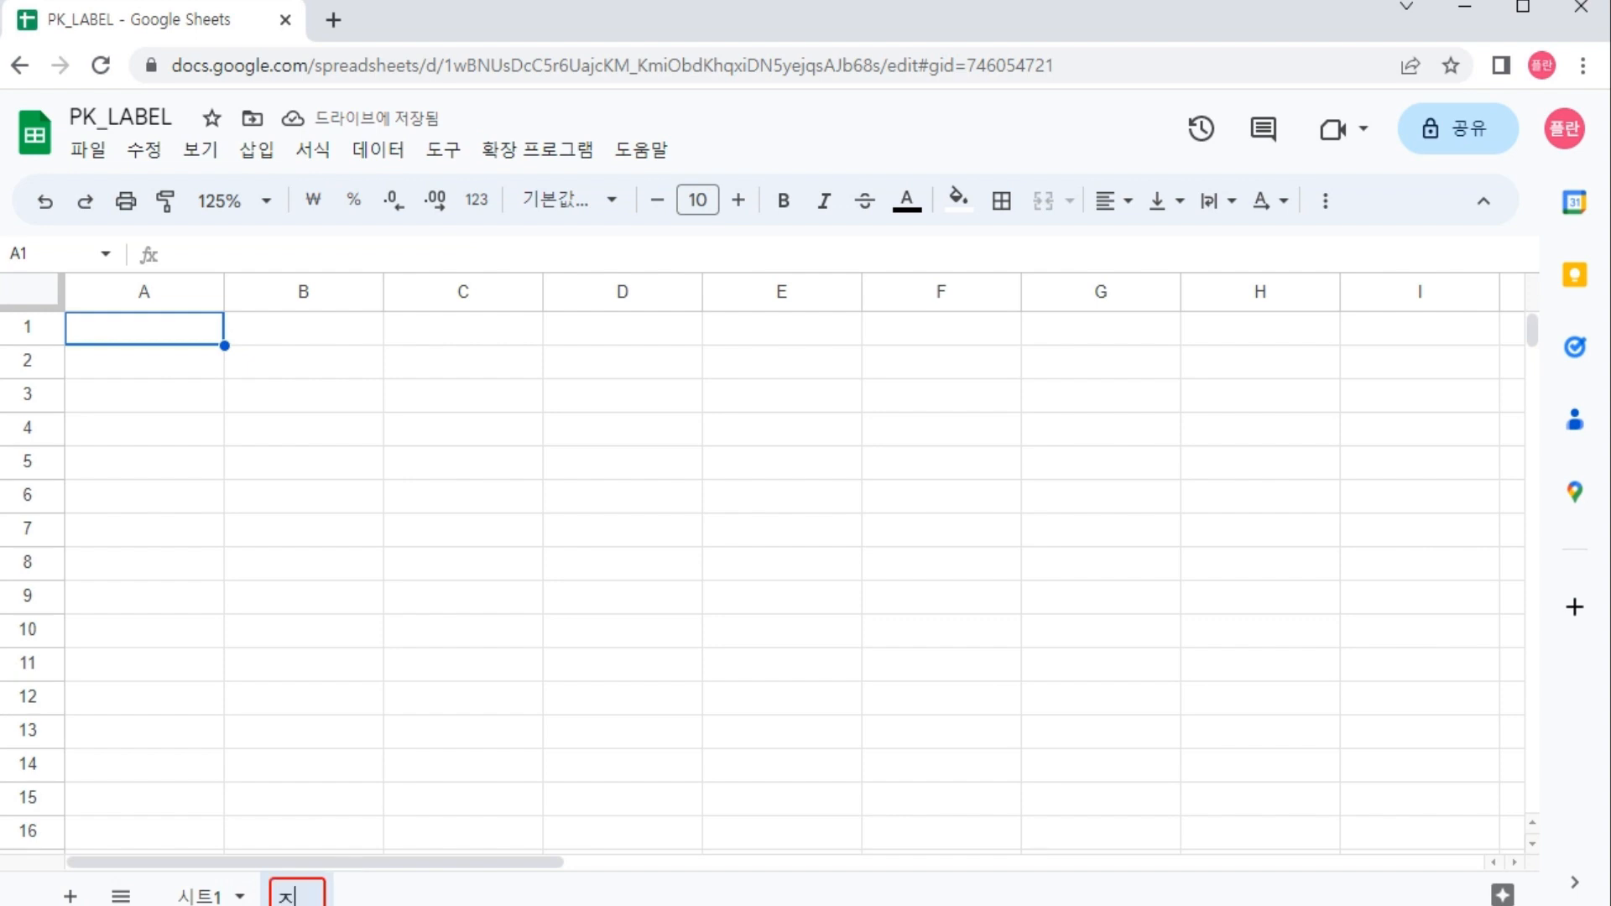
key("Return")
Step: Rename the newly added sheet as 노트
double_click(293, 896)
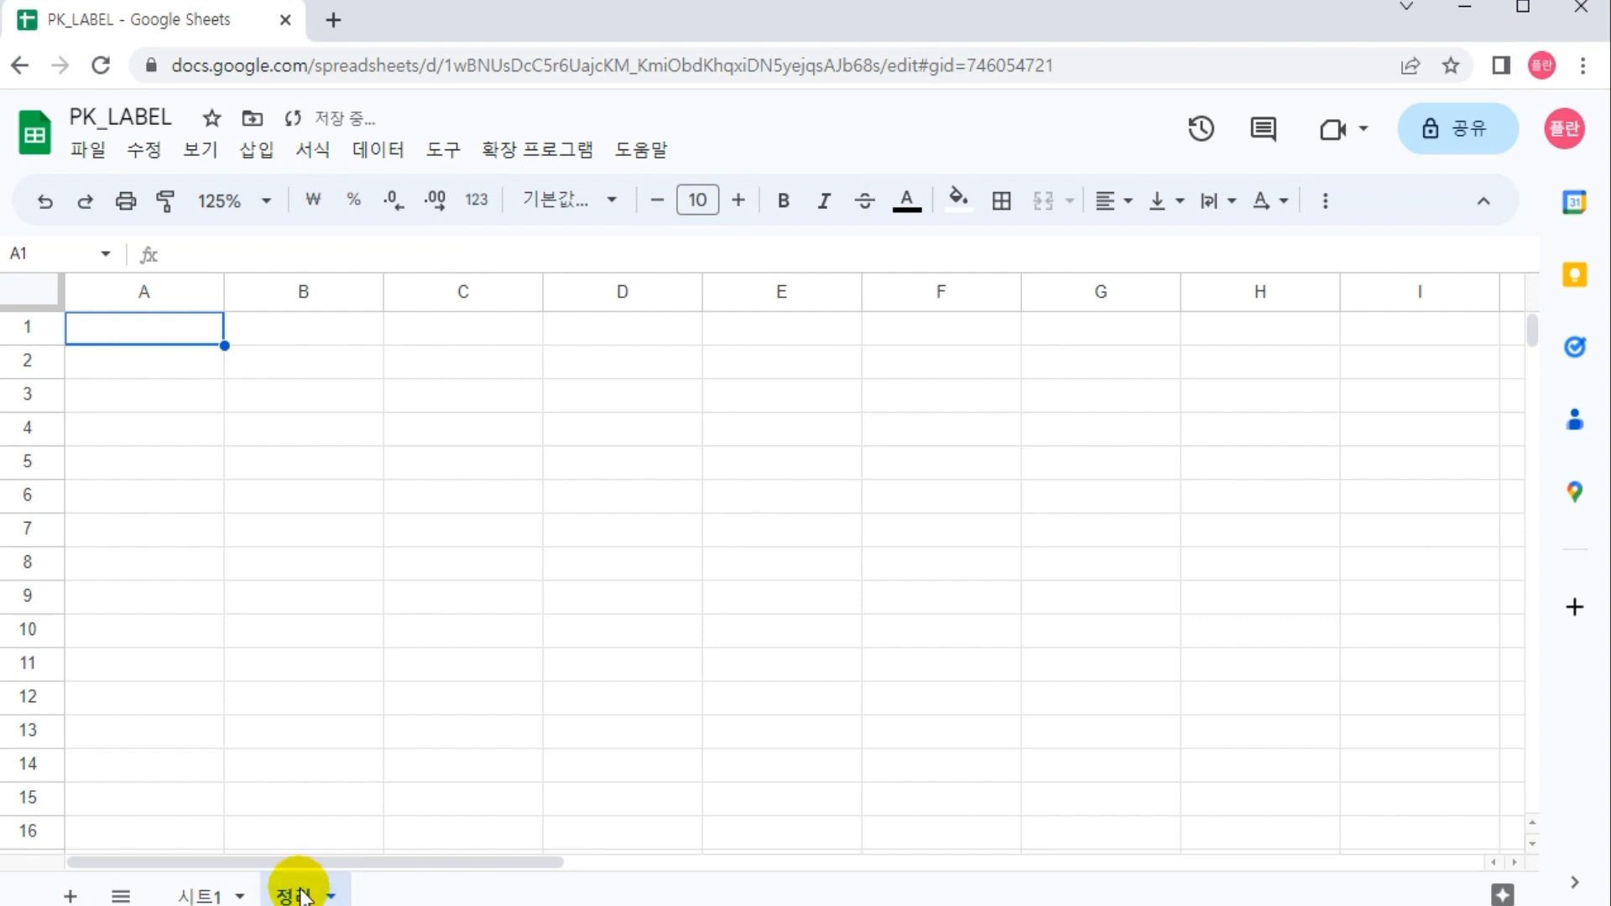
type("노트")
key("Return")
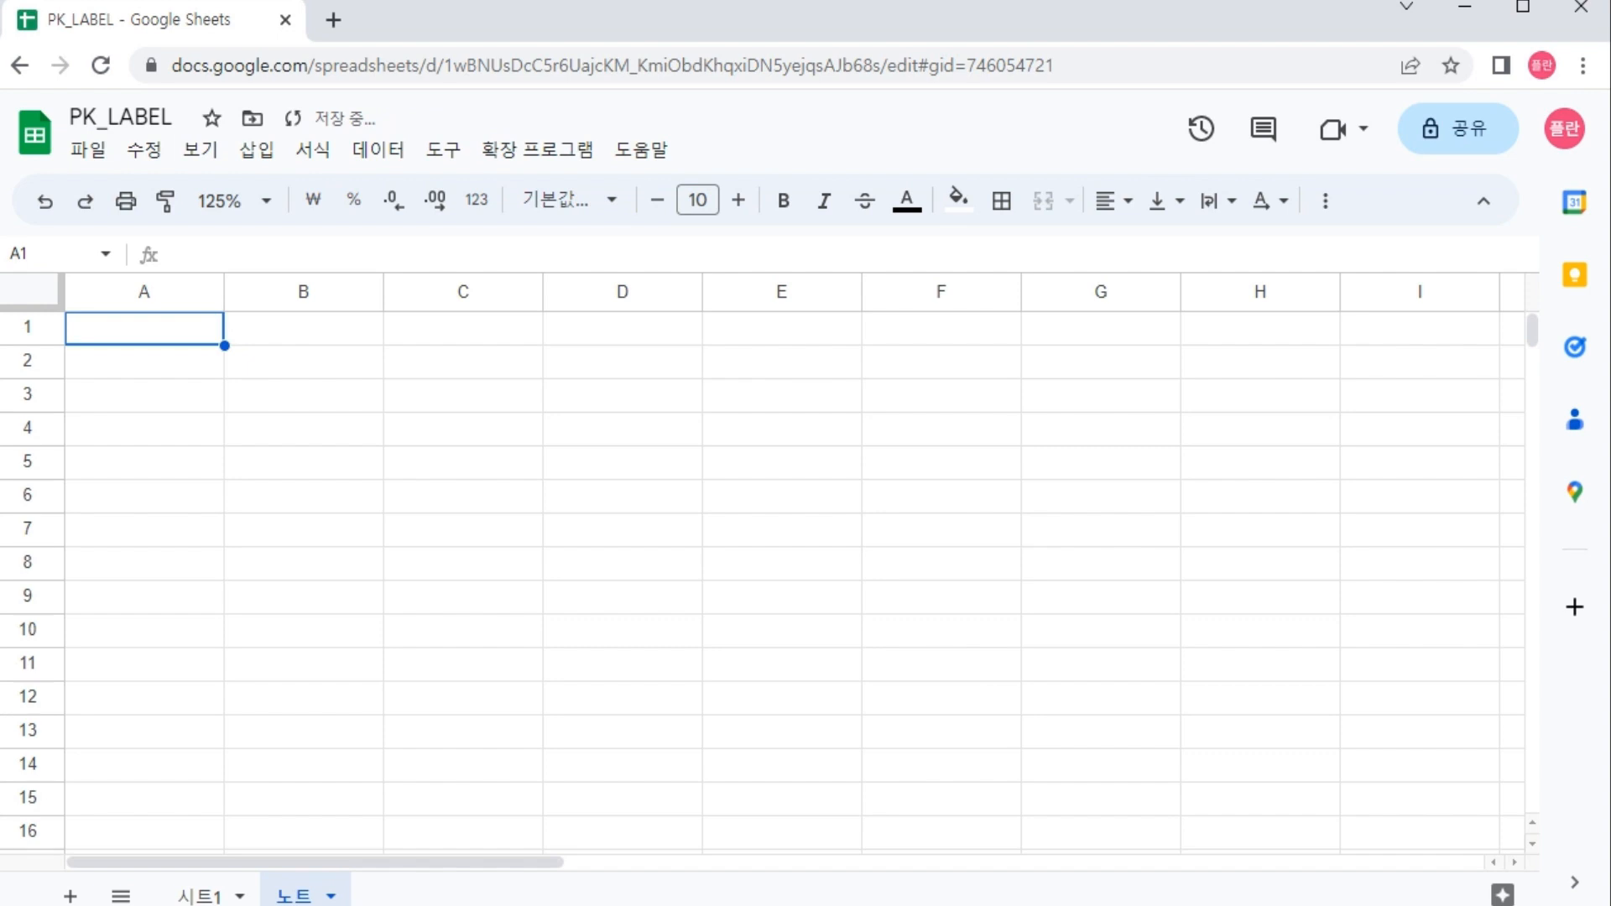
Step: Fill all of row 1 on the 노트 sheet with yellow and enter the title 기본키와 라벨 in cell A1
left_click(201, 335)
left_click(42, 326)
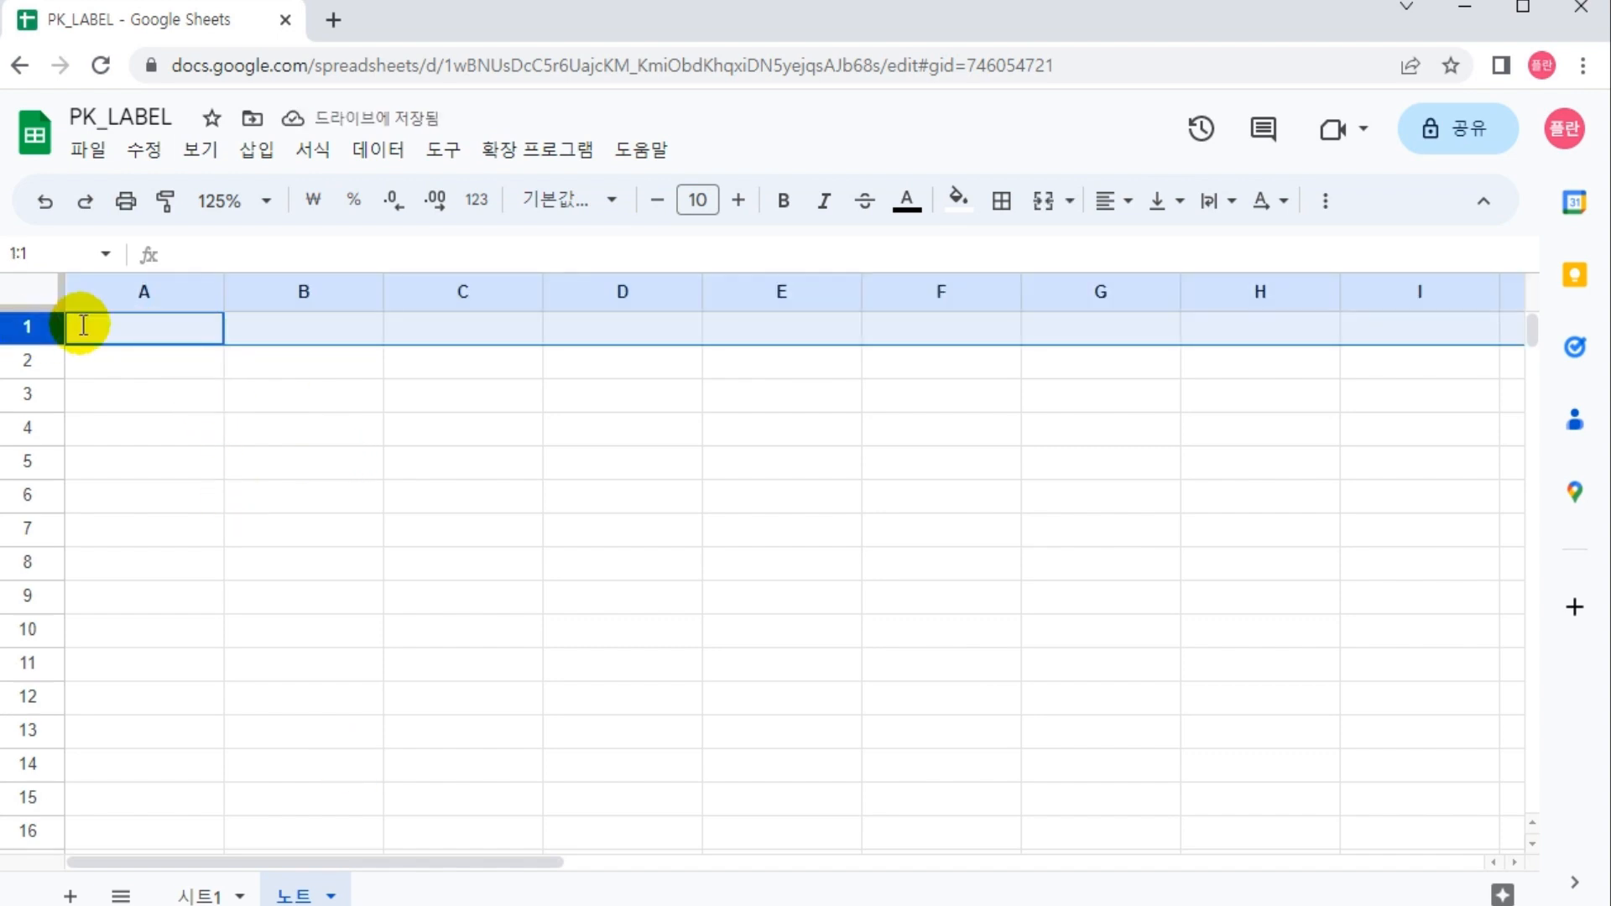
left_click(957, 200)
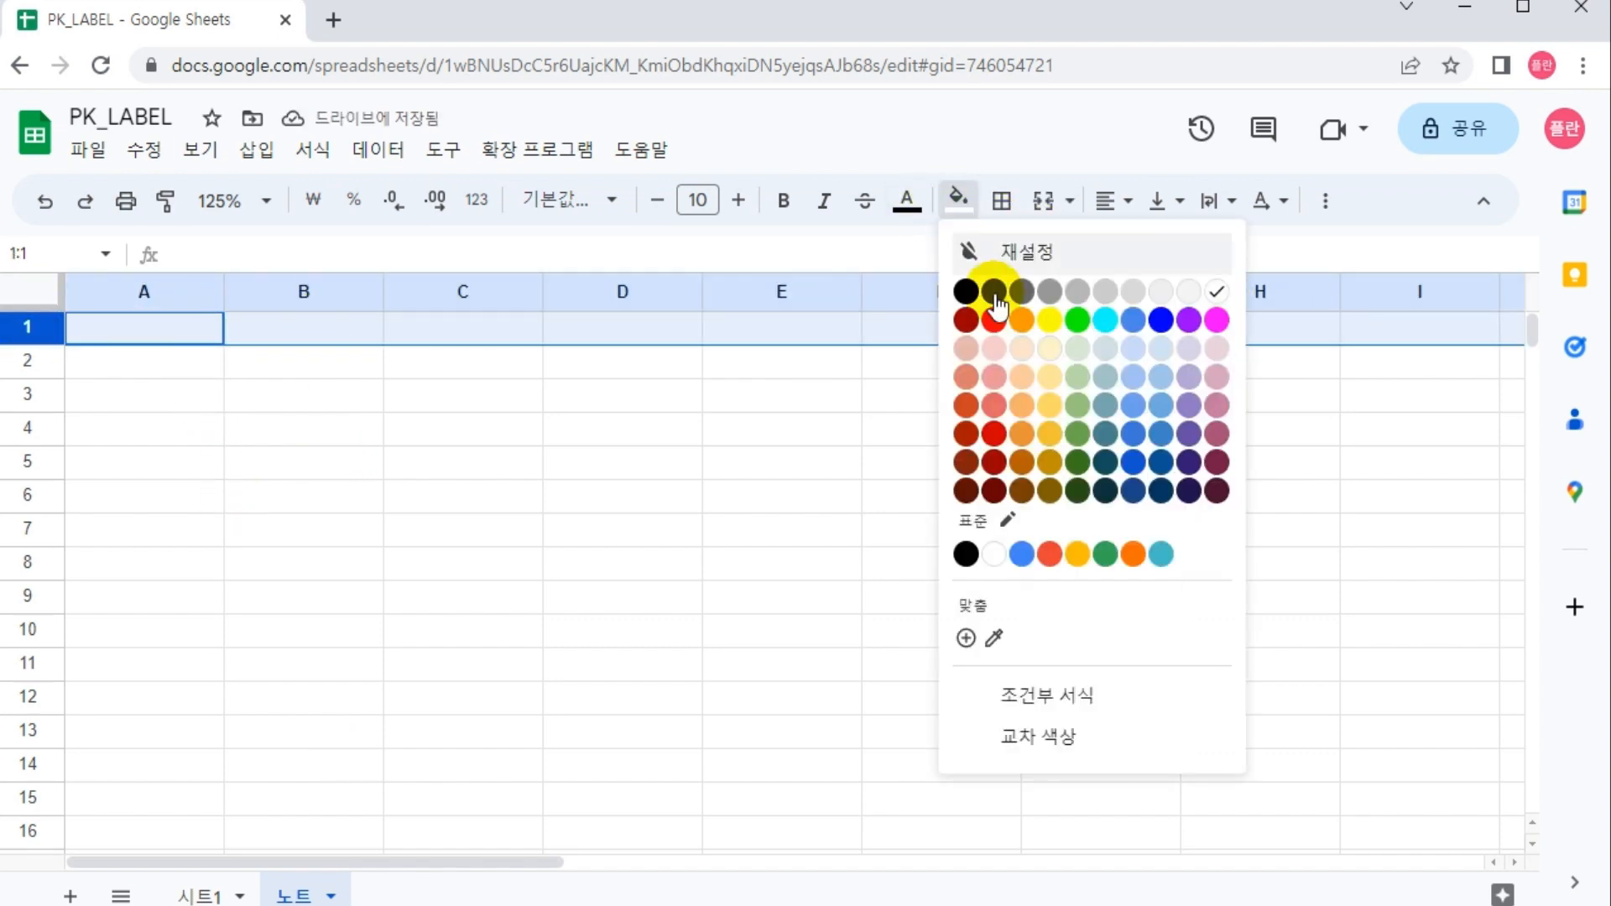
left_click(1048, 321)
left_click(171, 334)
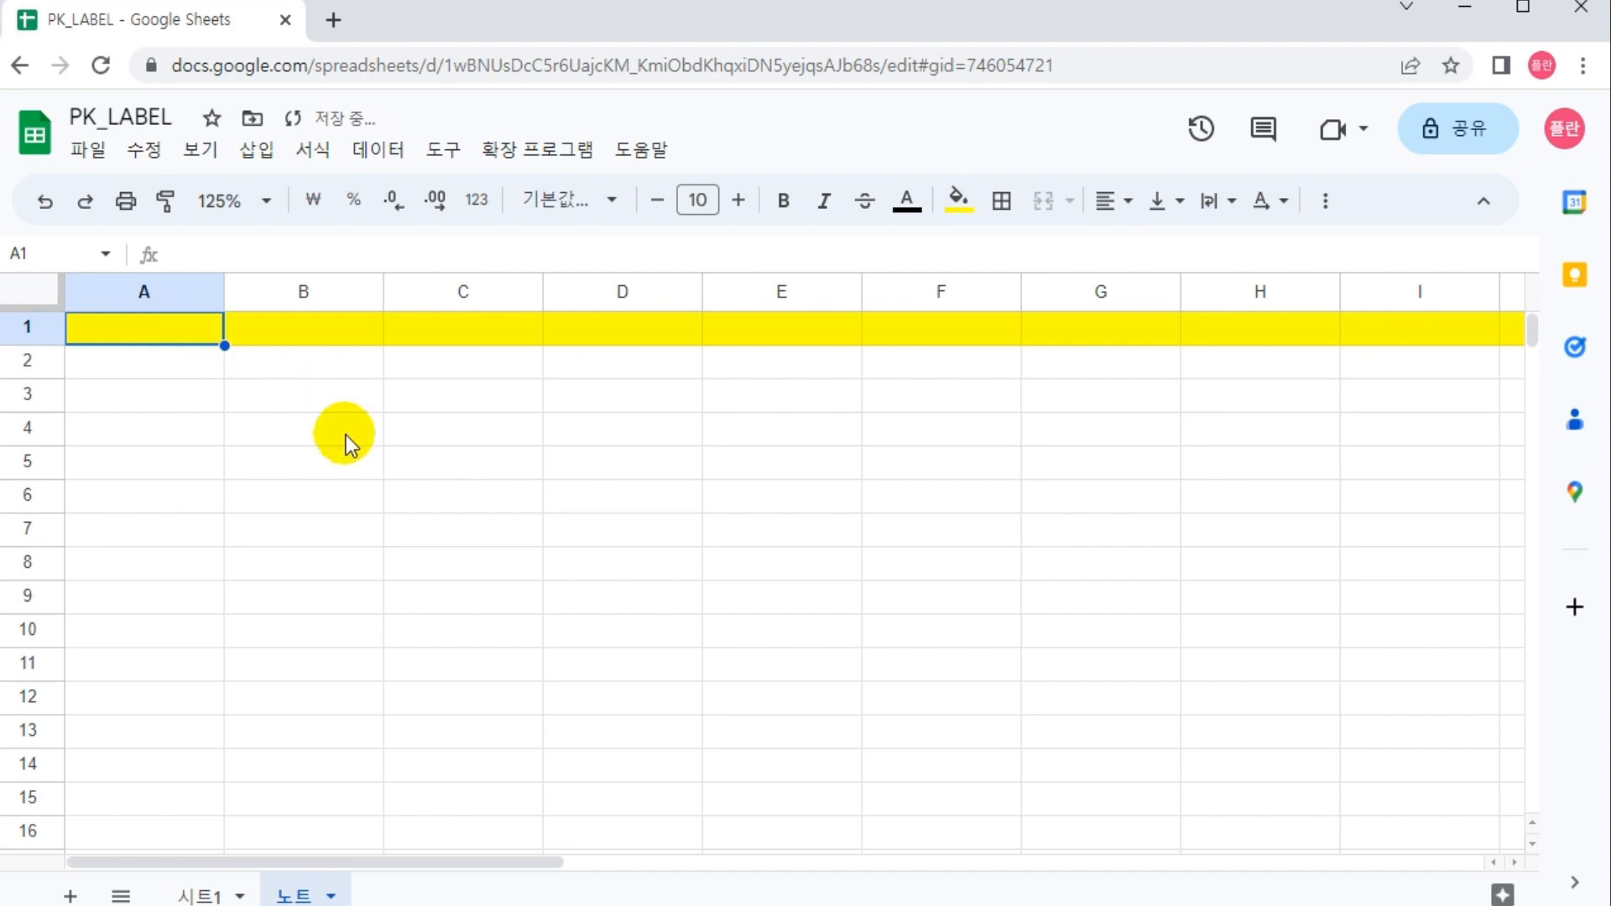
type("기본키와 라벨")
key("Return")
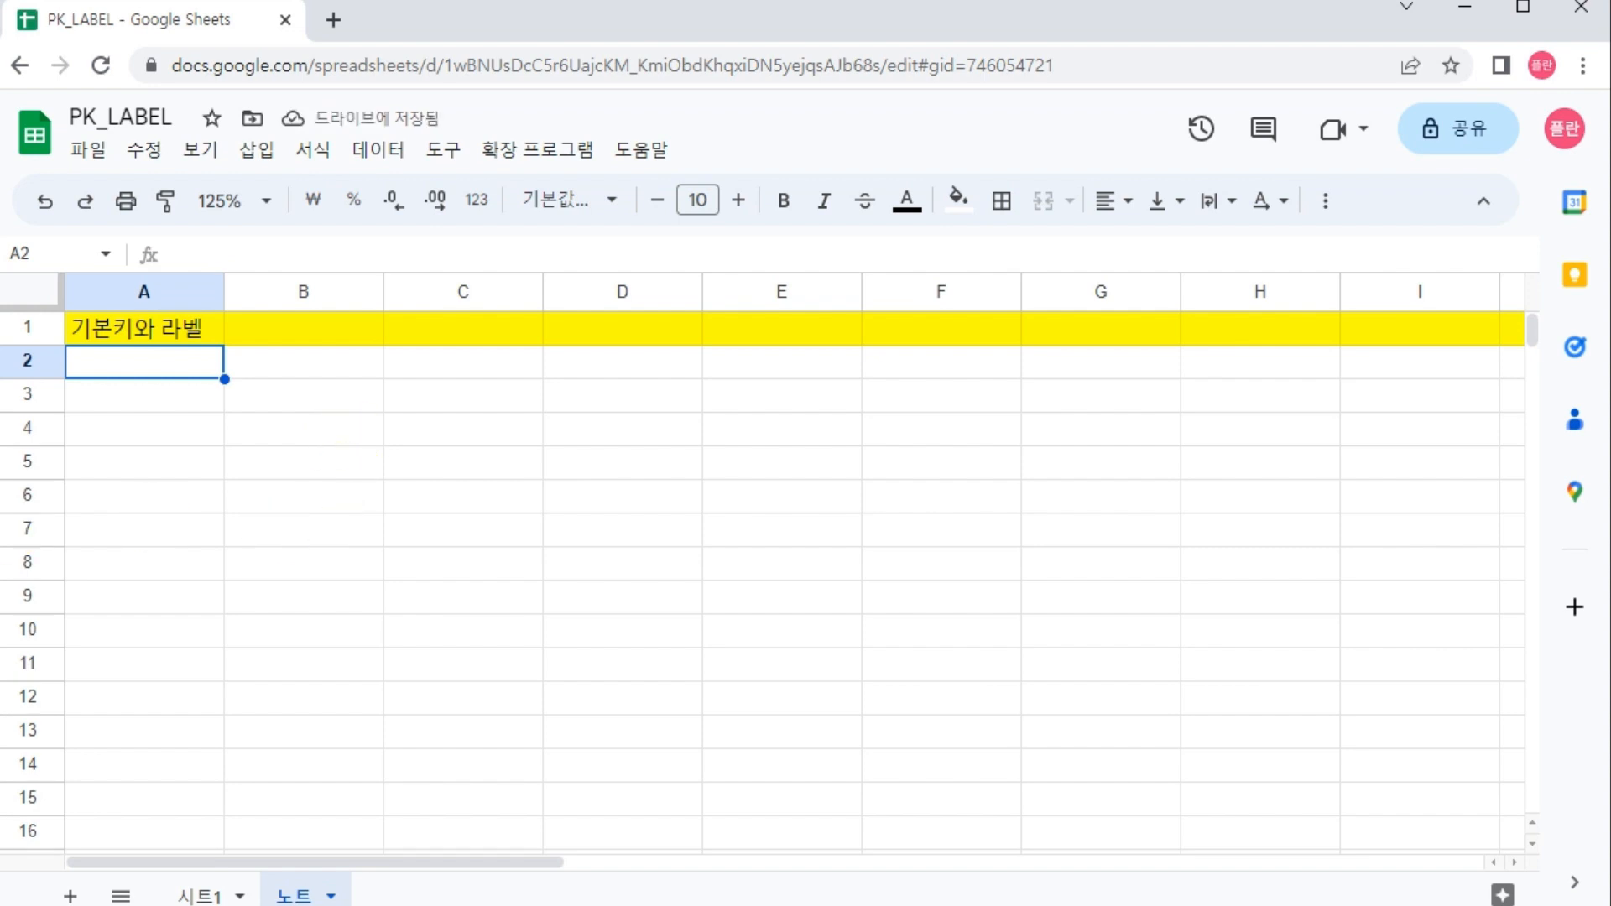
Step: Enter the note 이 파트가 가장 중요 in cell B2, leaving A2 empty
type("이")
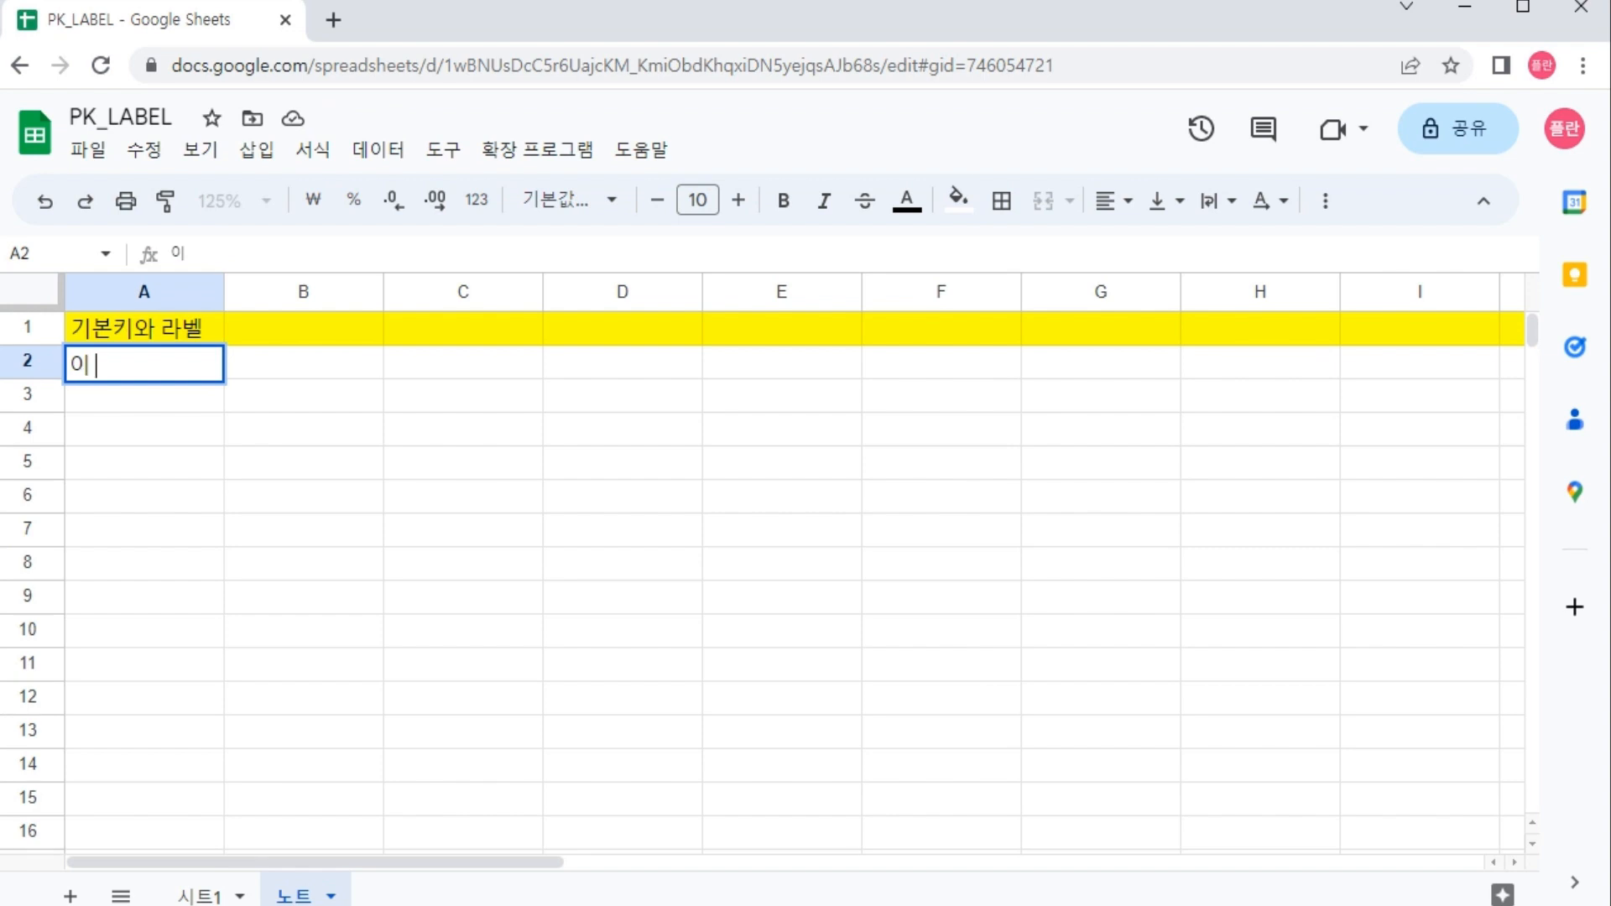
key("BackSpace")
key("BackSpace")
key("Tab")
type("이 파트가 가장 중요")
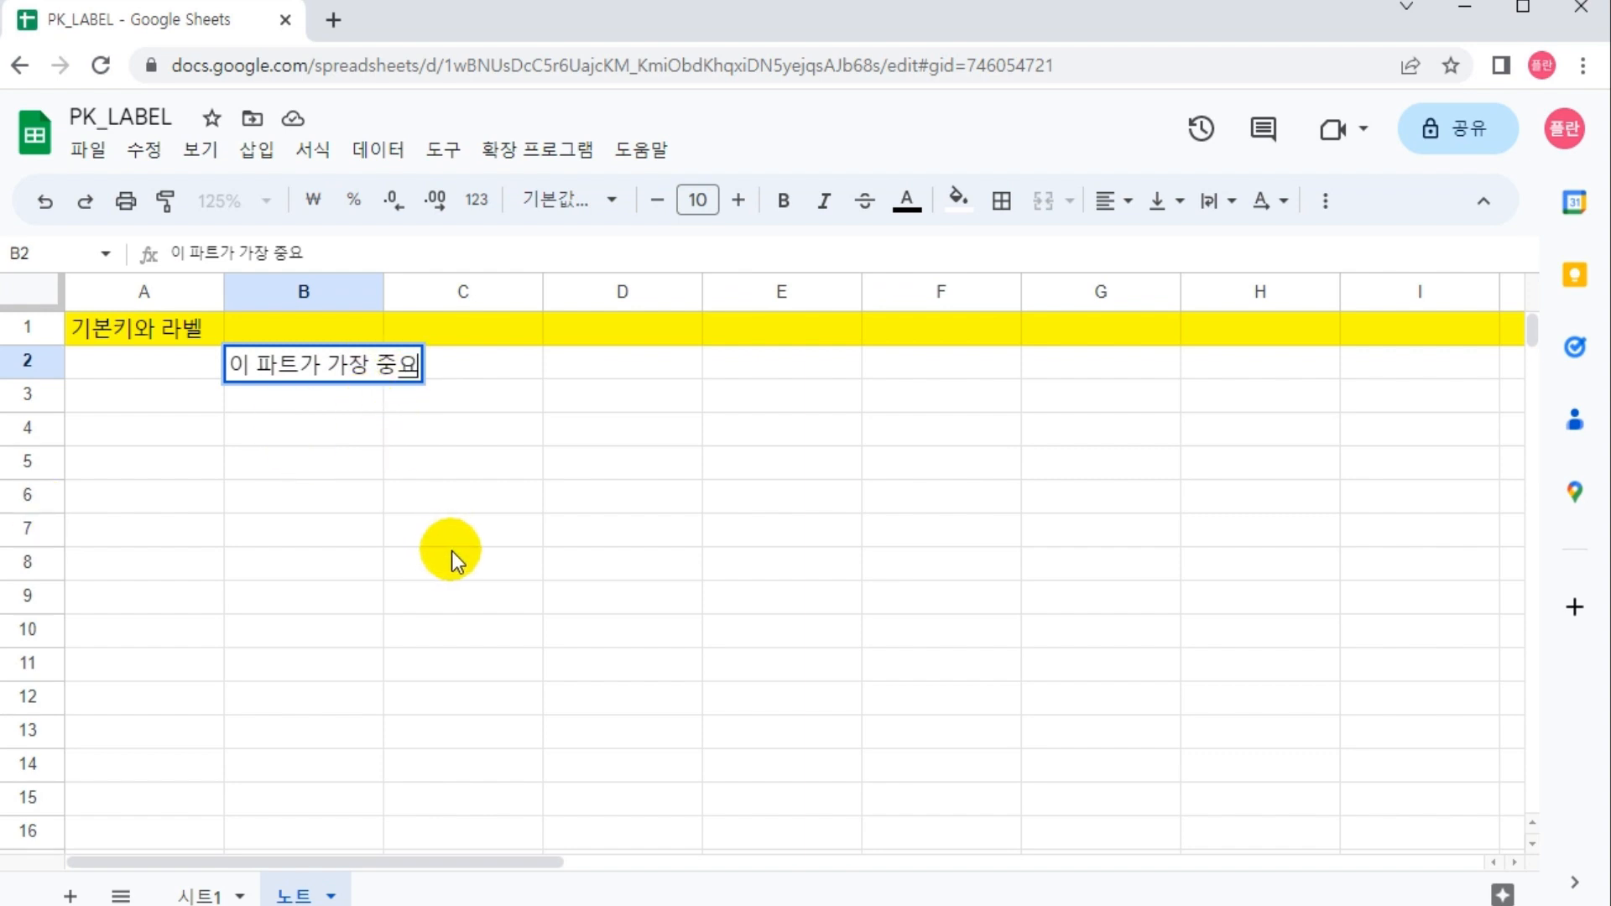
key("Return")
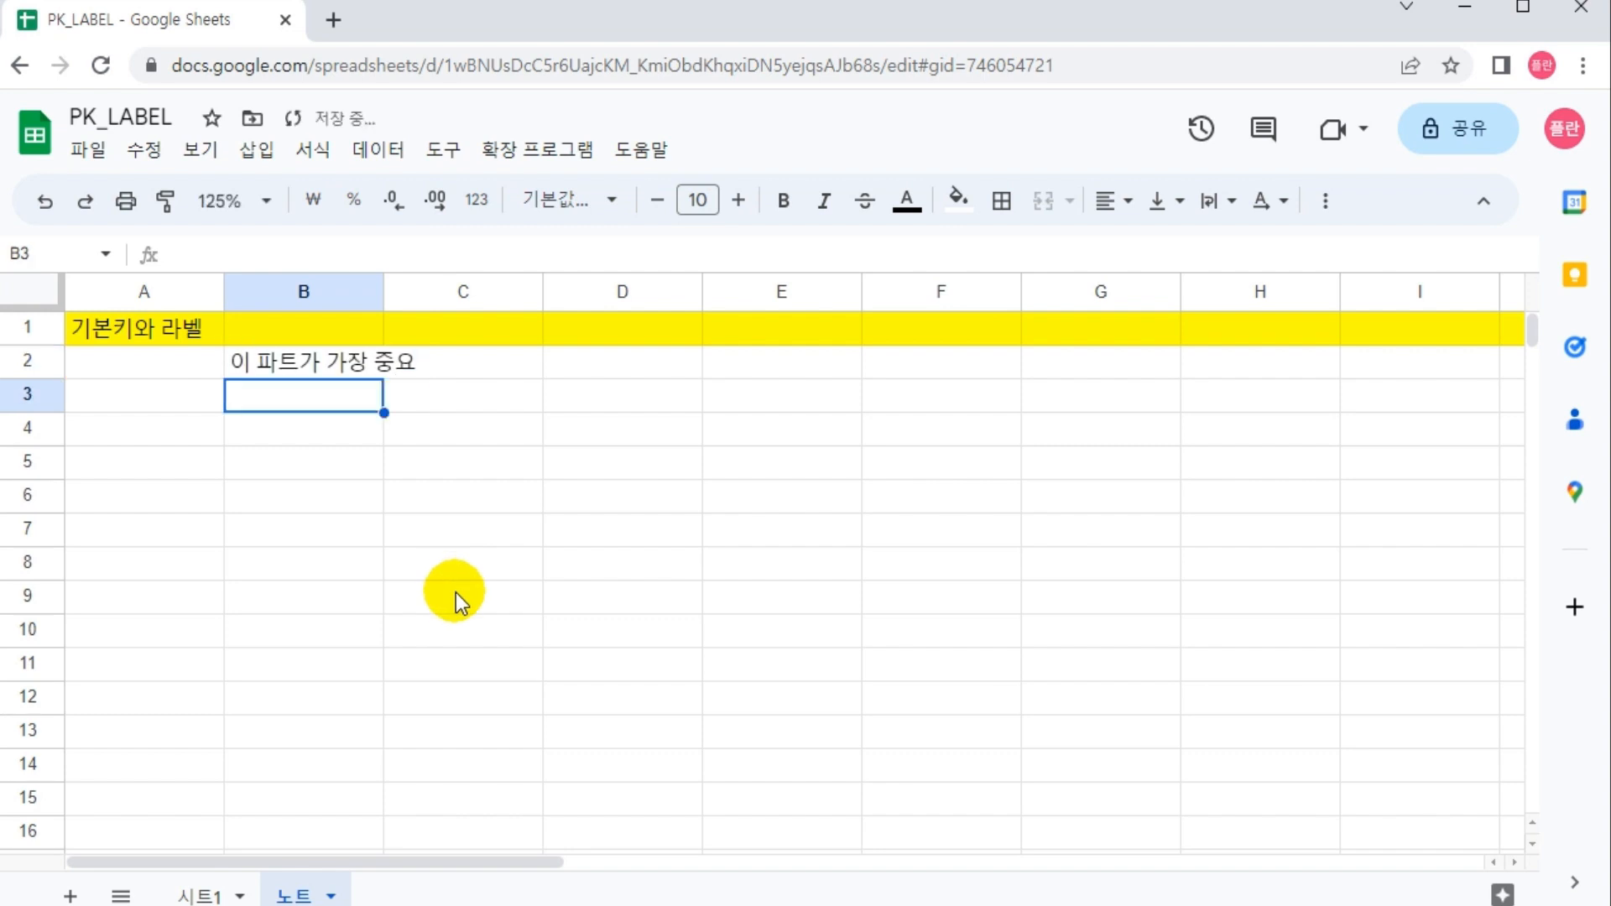
Step: Enter the note 데이터베이스 공부가 처음인 초보자들에게는 어려울 수 있으나 이해하면 쉬움 in cell B3
type("데이터벨")
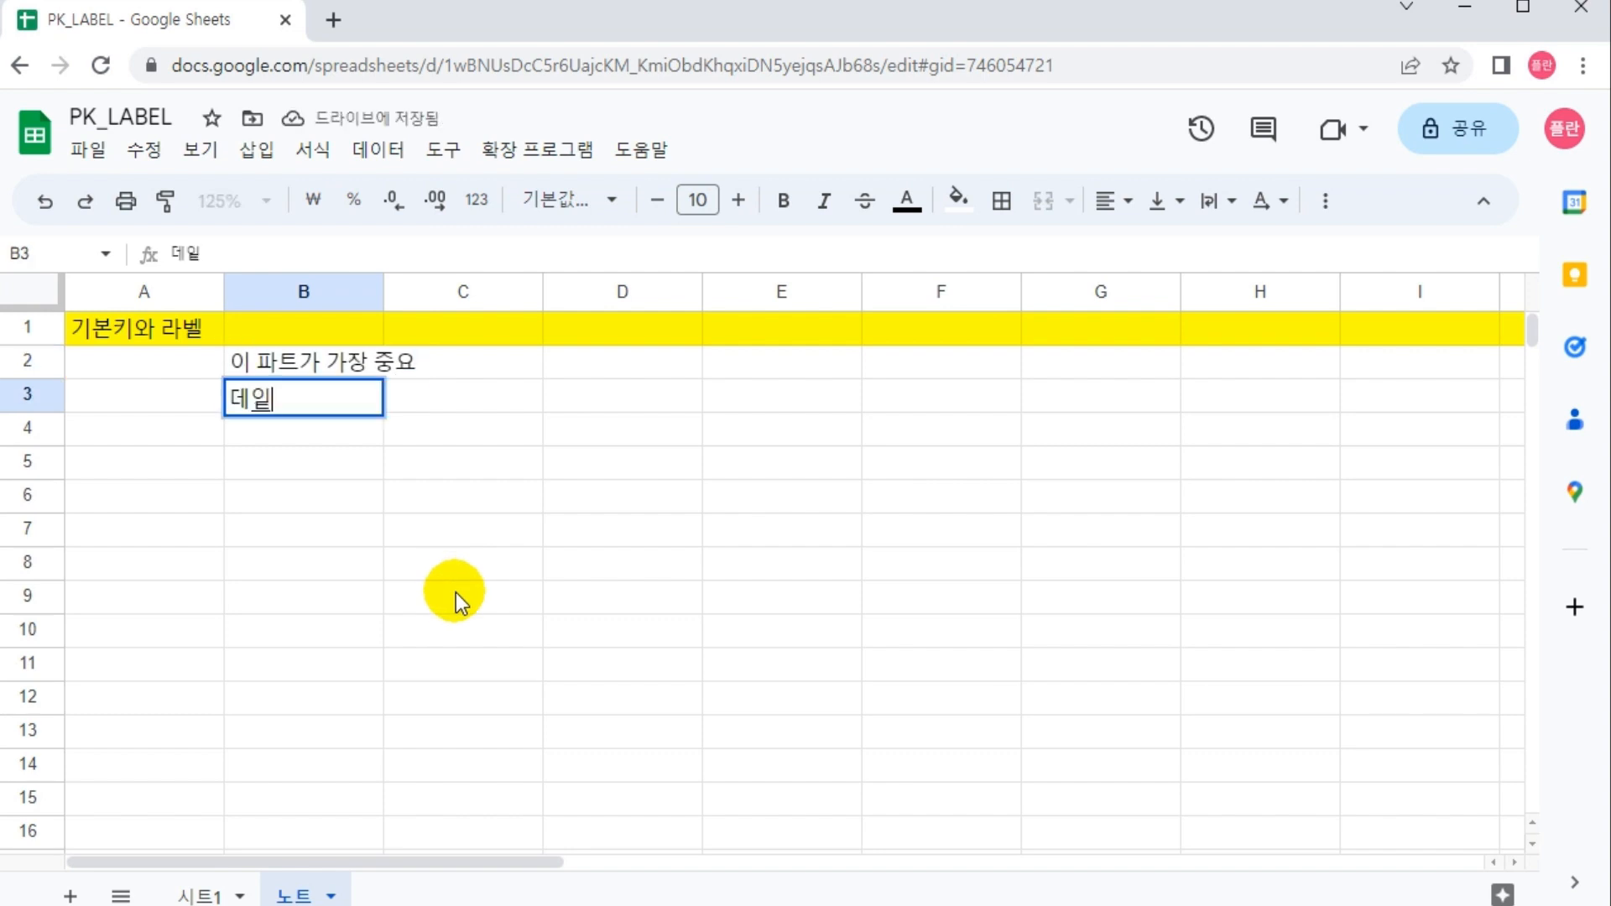
type("이스 공")
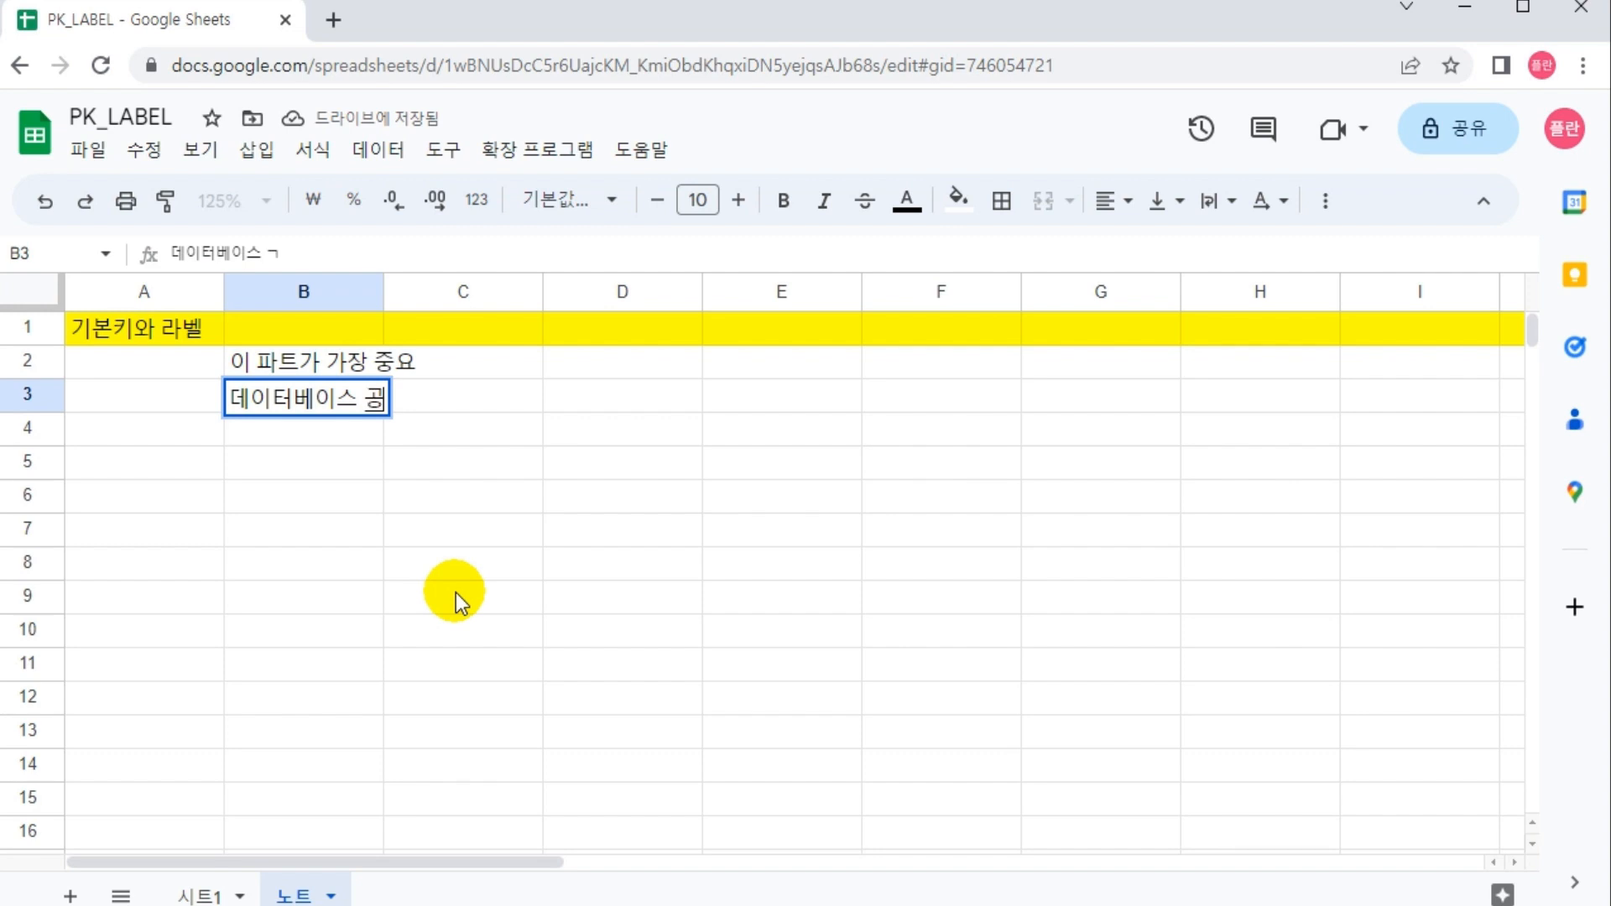
type("부가 처음인 ")
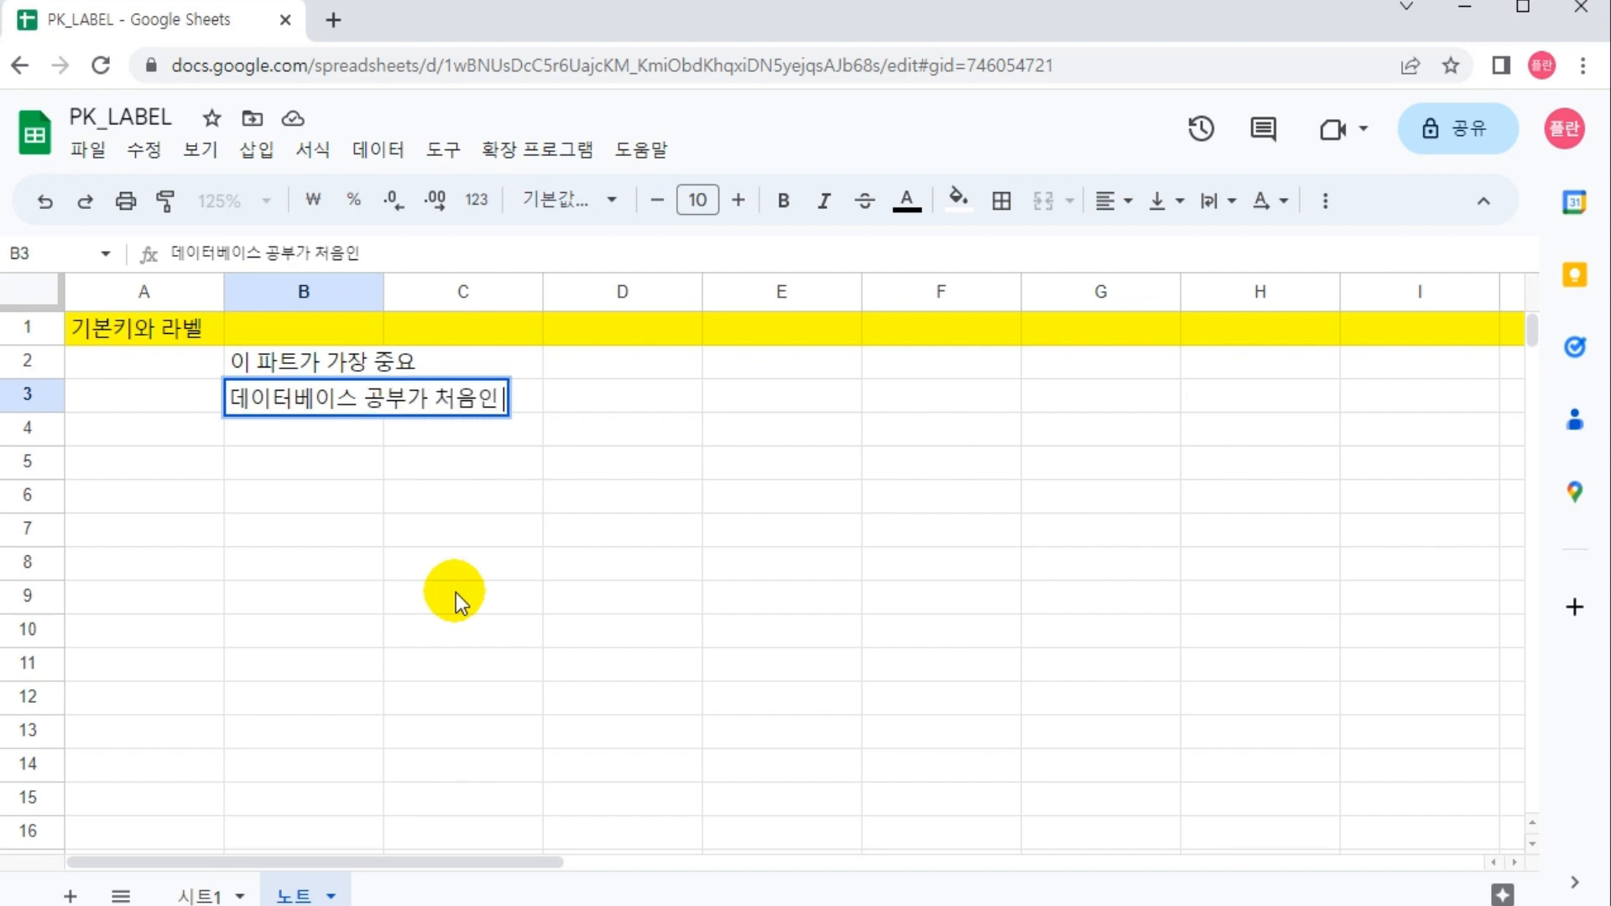
type("ㅊ보자들에게는")
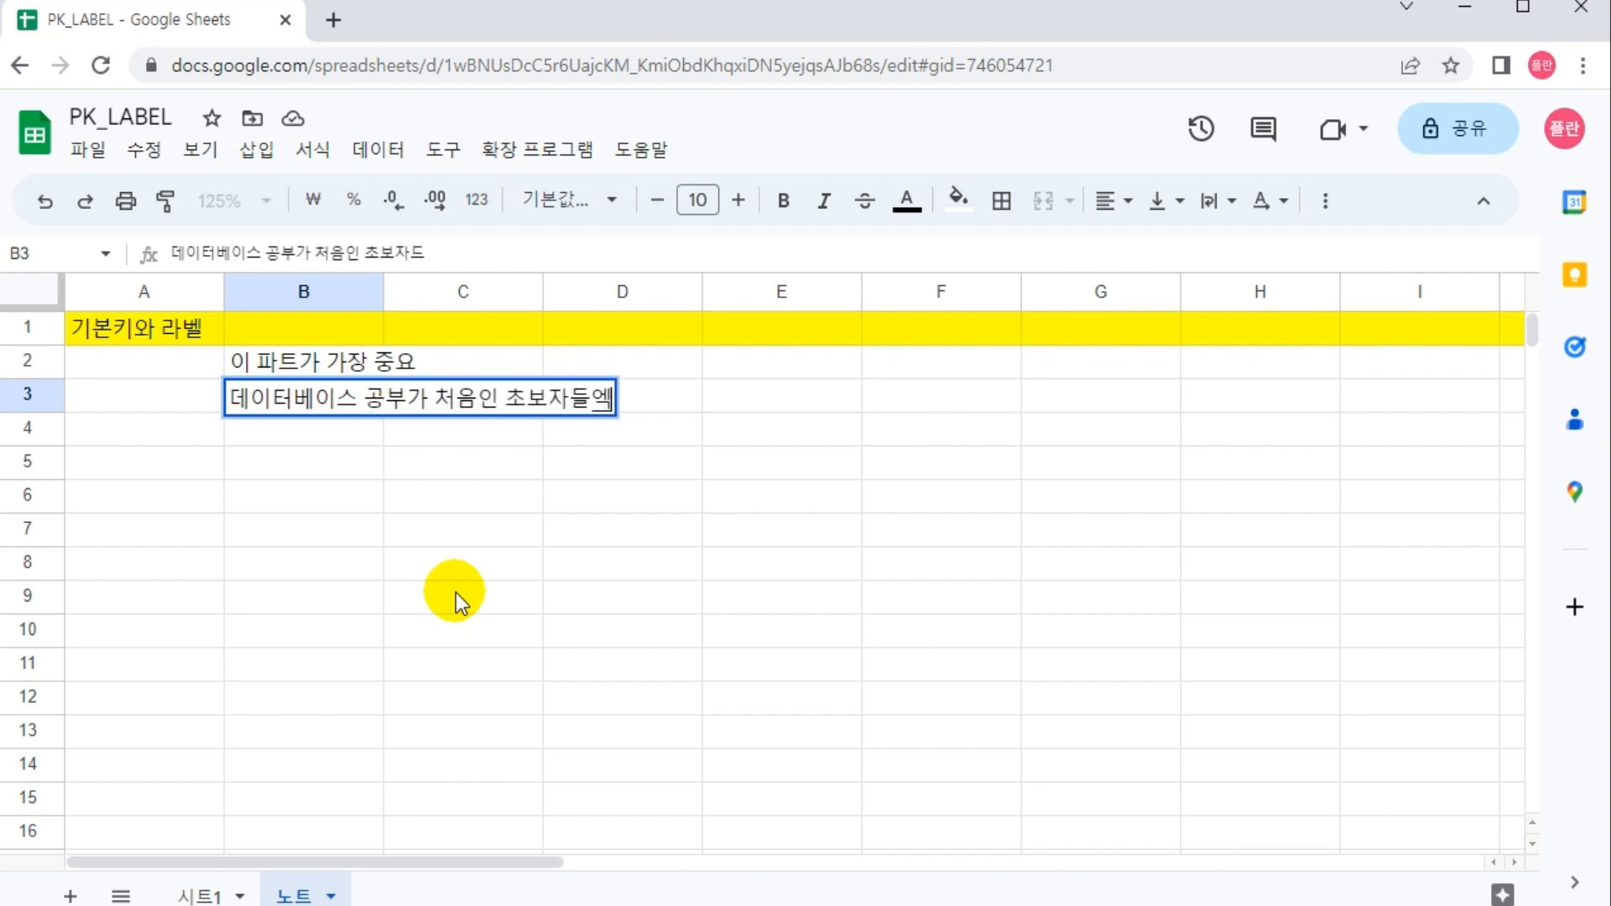
type(" 어려울 수")
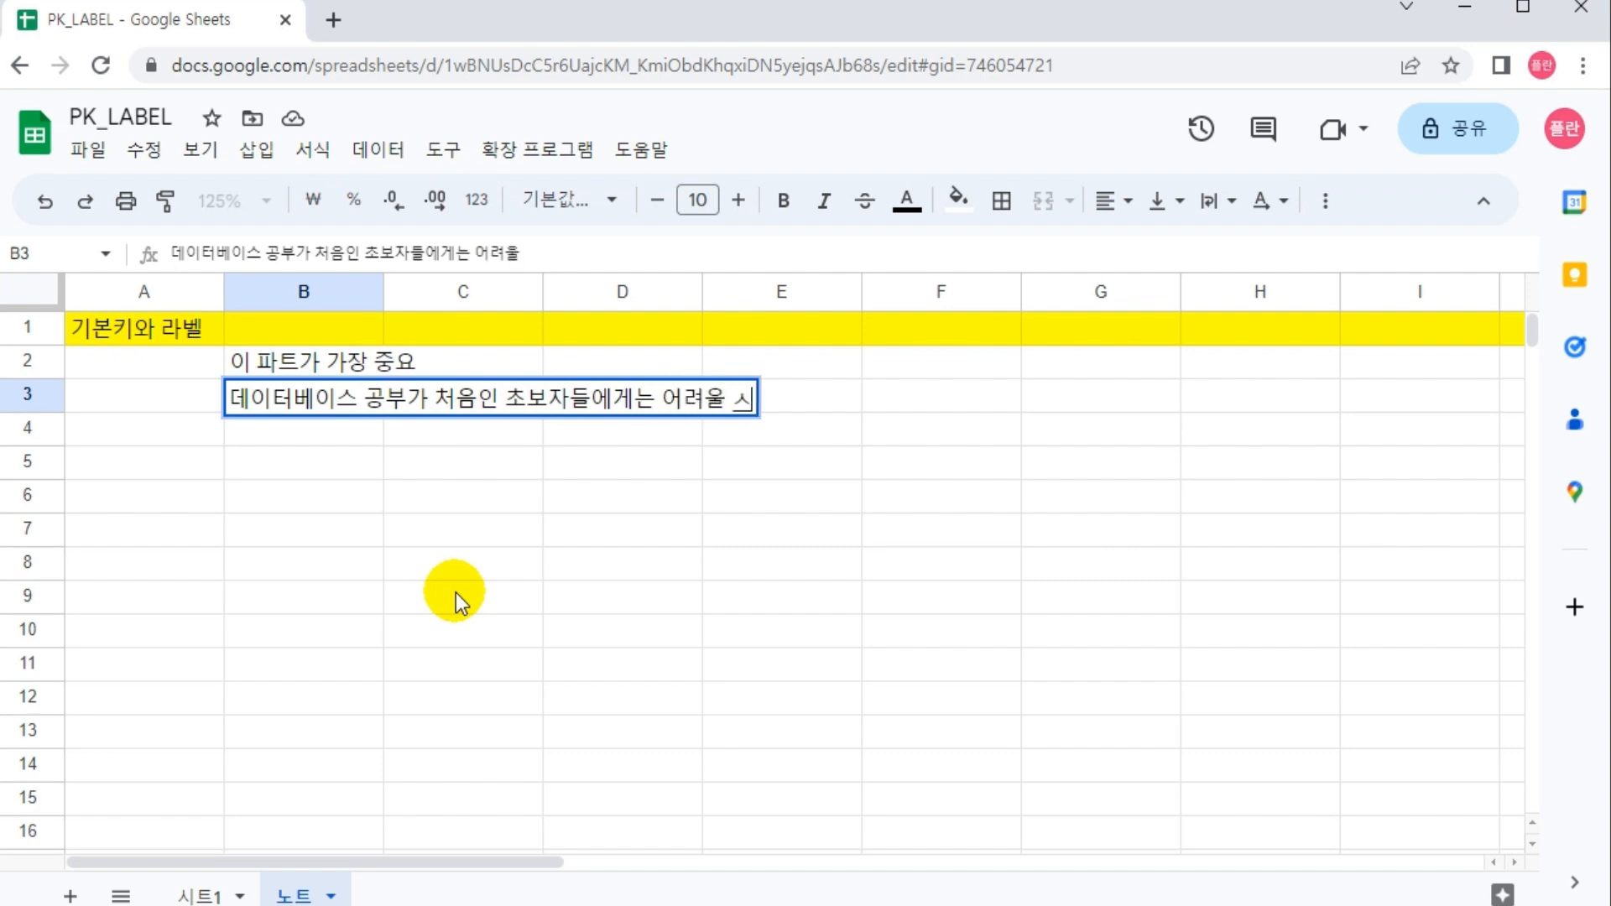
type(" 있으나")
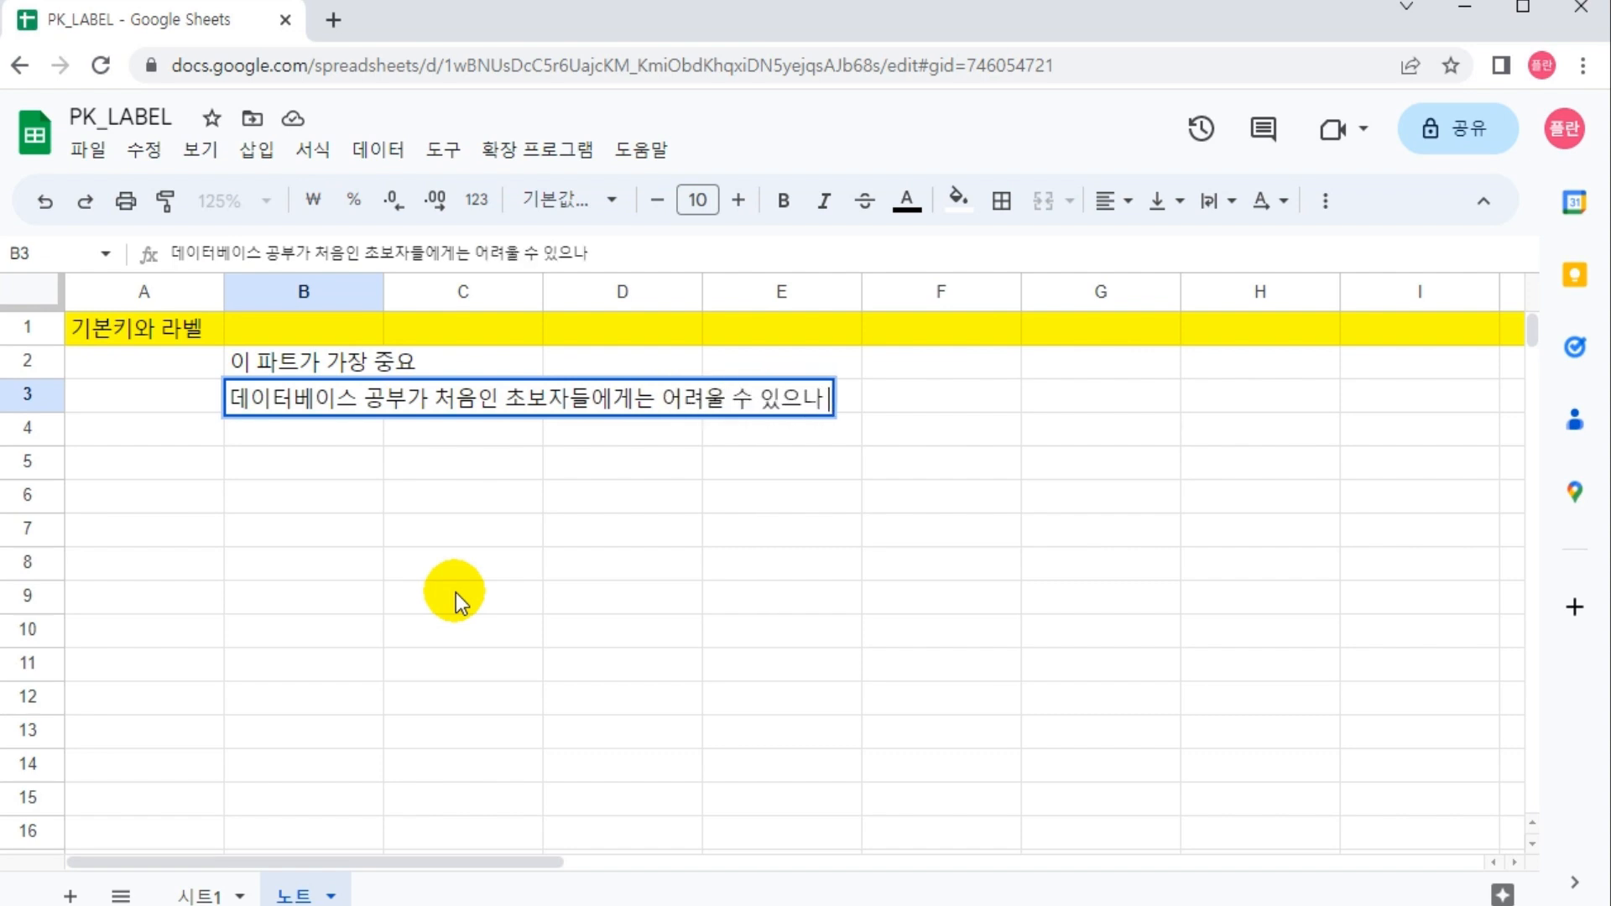
type(" 일해하면 쉬움")
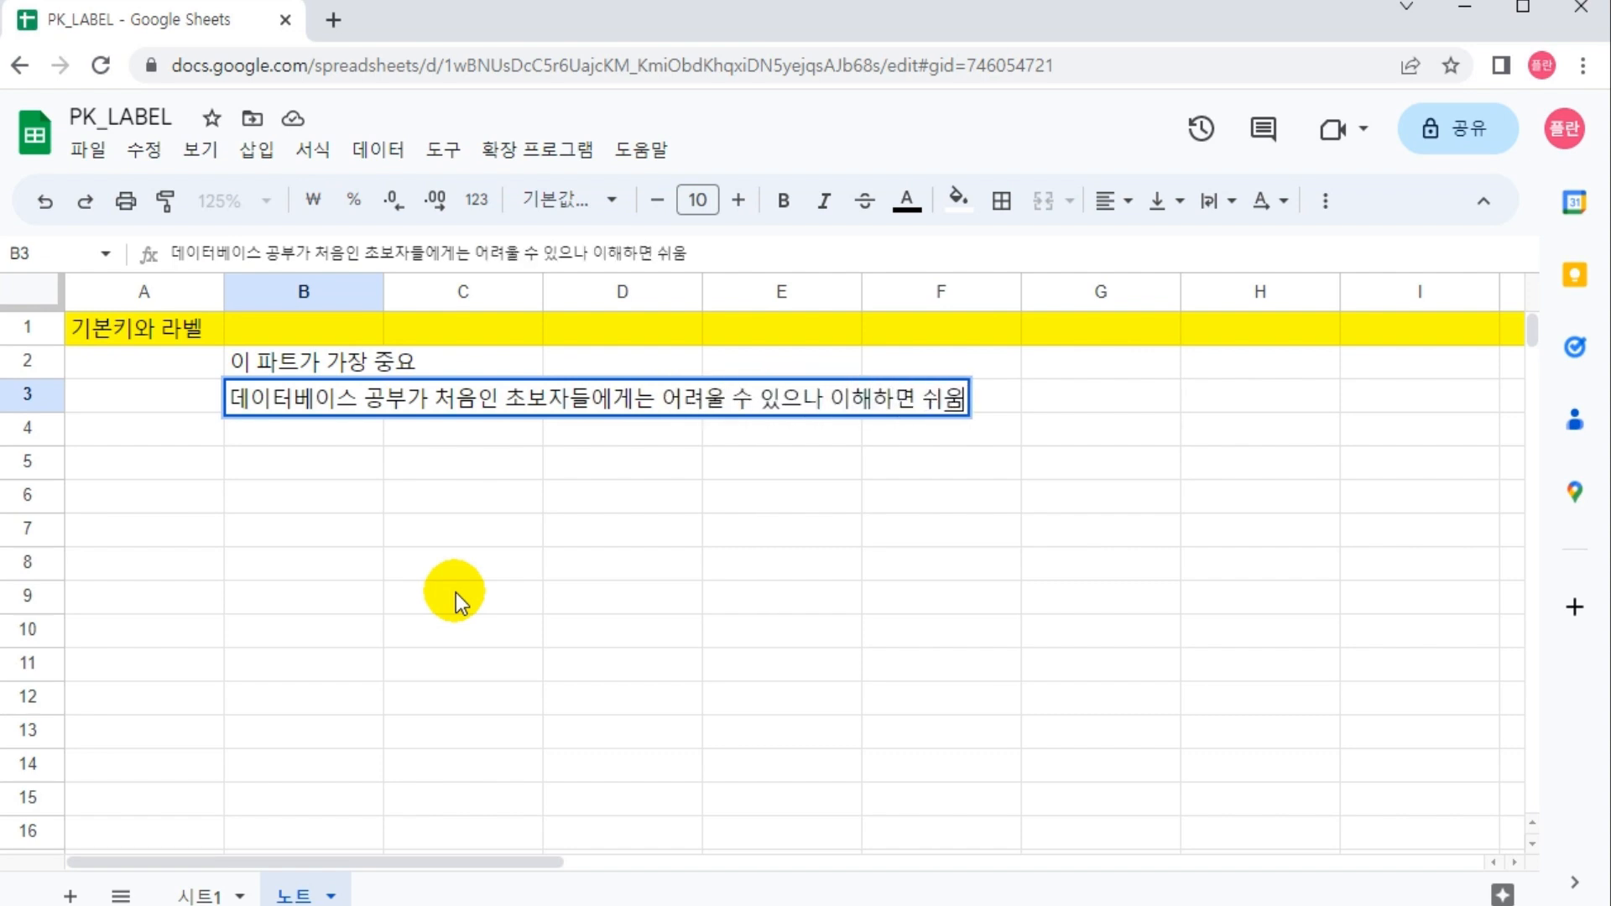
key("Return")
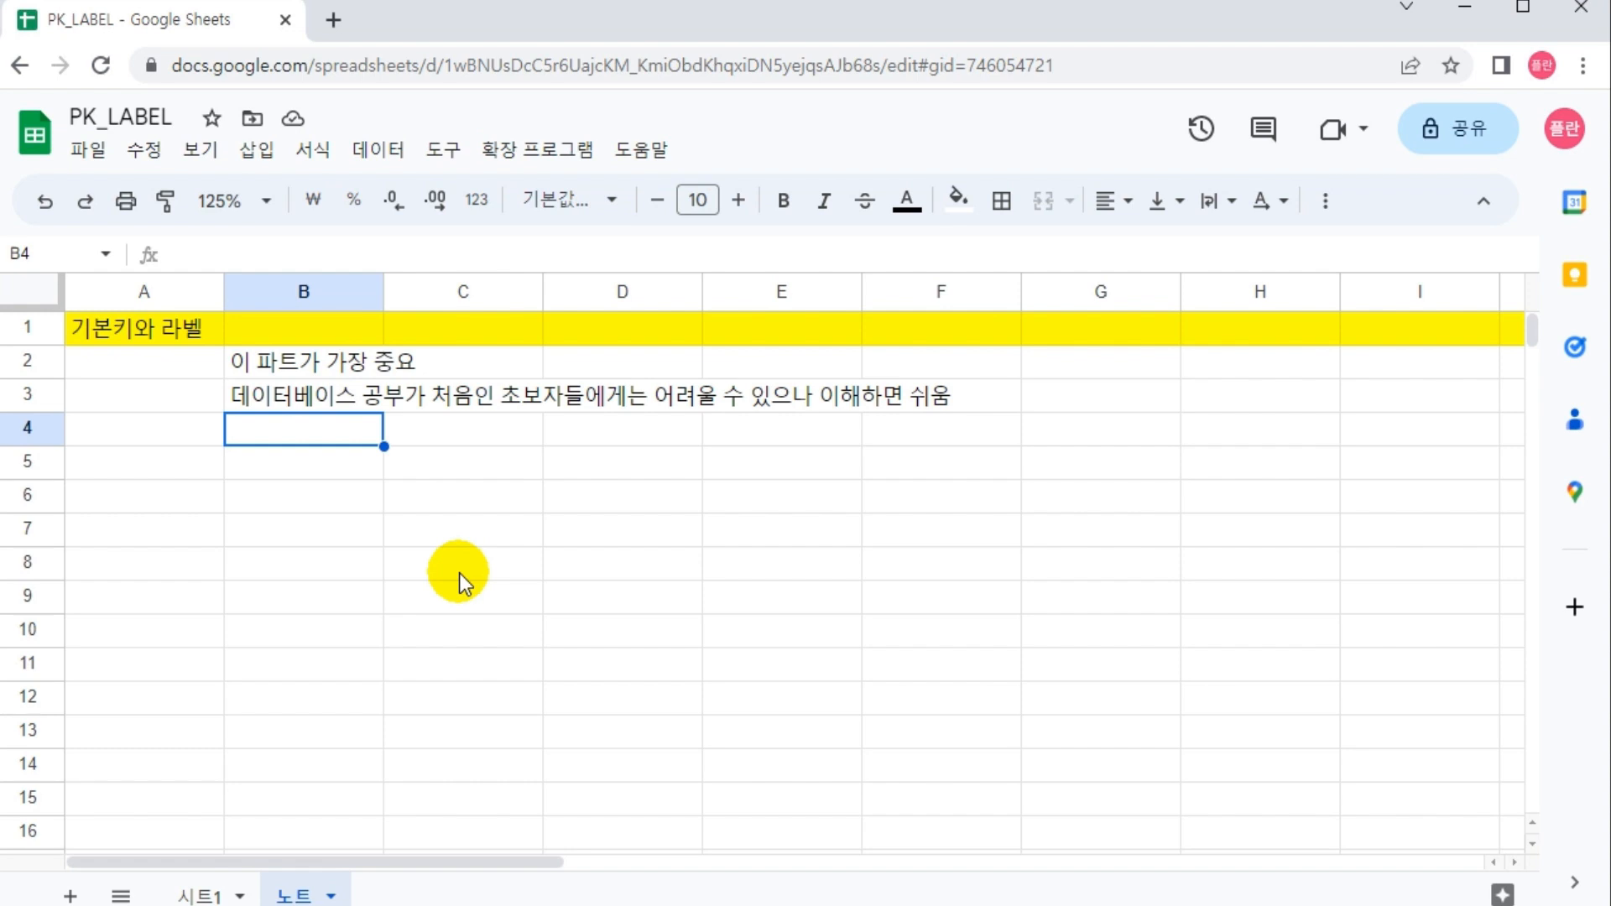
Step: Enter the note 앱시트에서만 적용되는 공부 개념이 X ~~~> 거의 모든 DB에서의 공통 배경 지식 in cell B4
type("앱스")
type("트에서만")
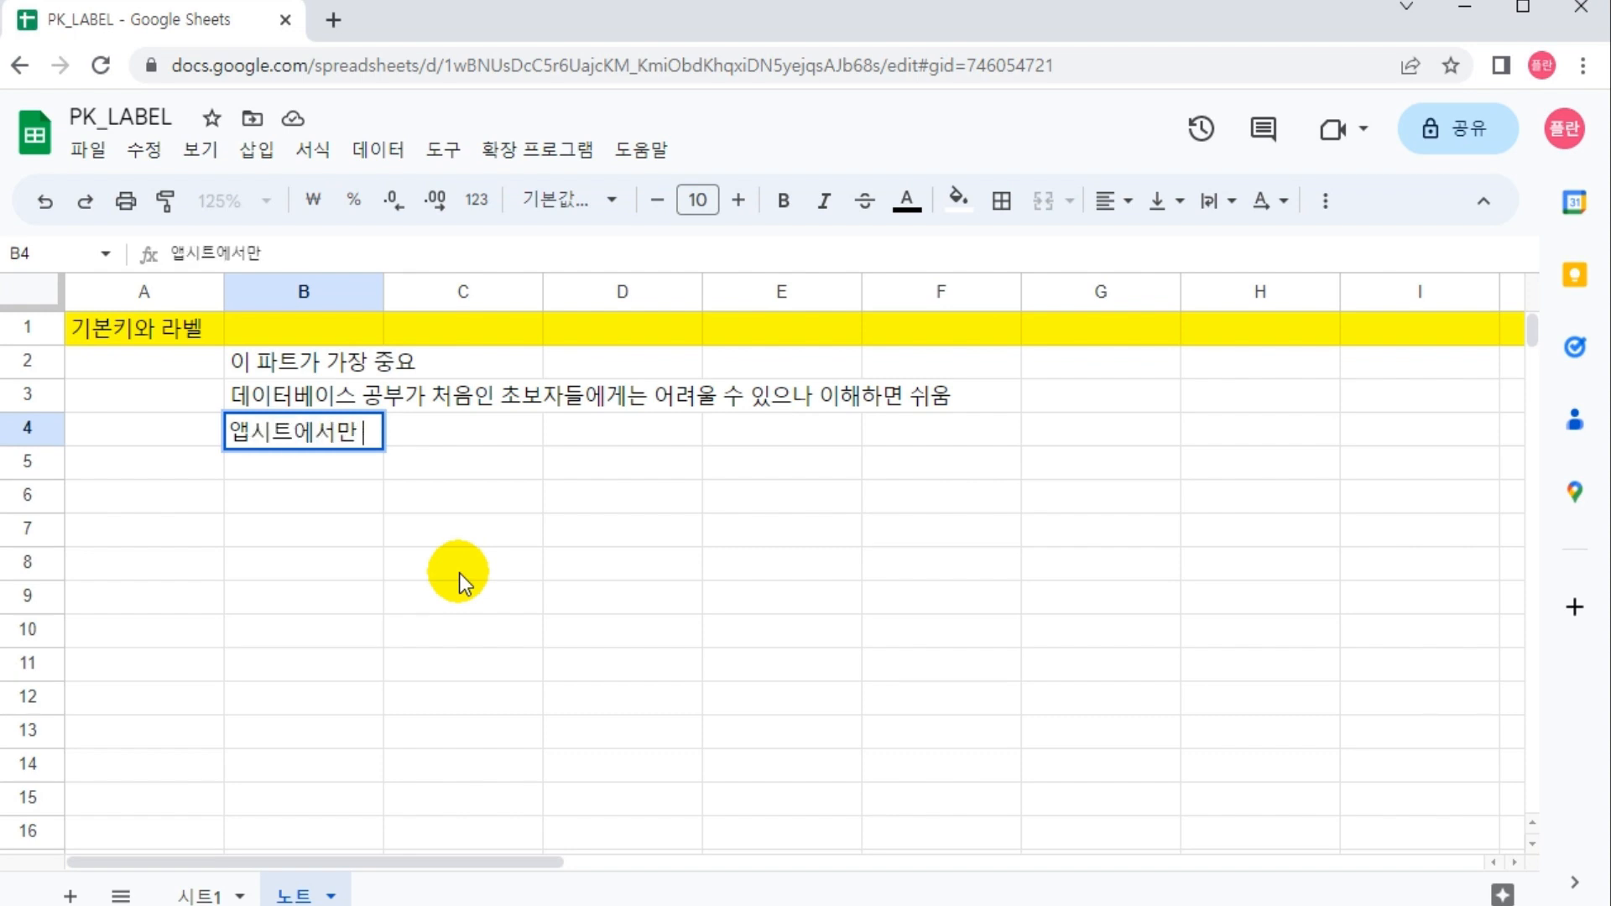
type(" 적용되는 개")
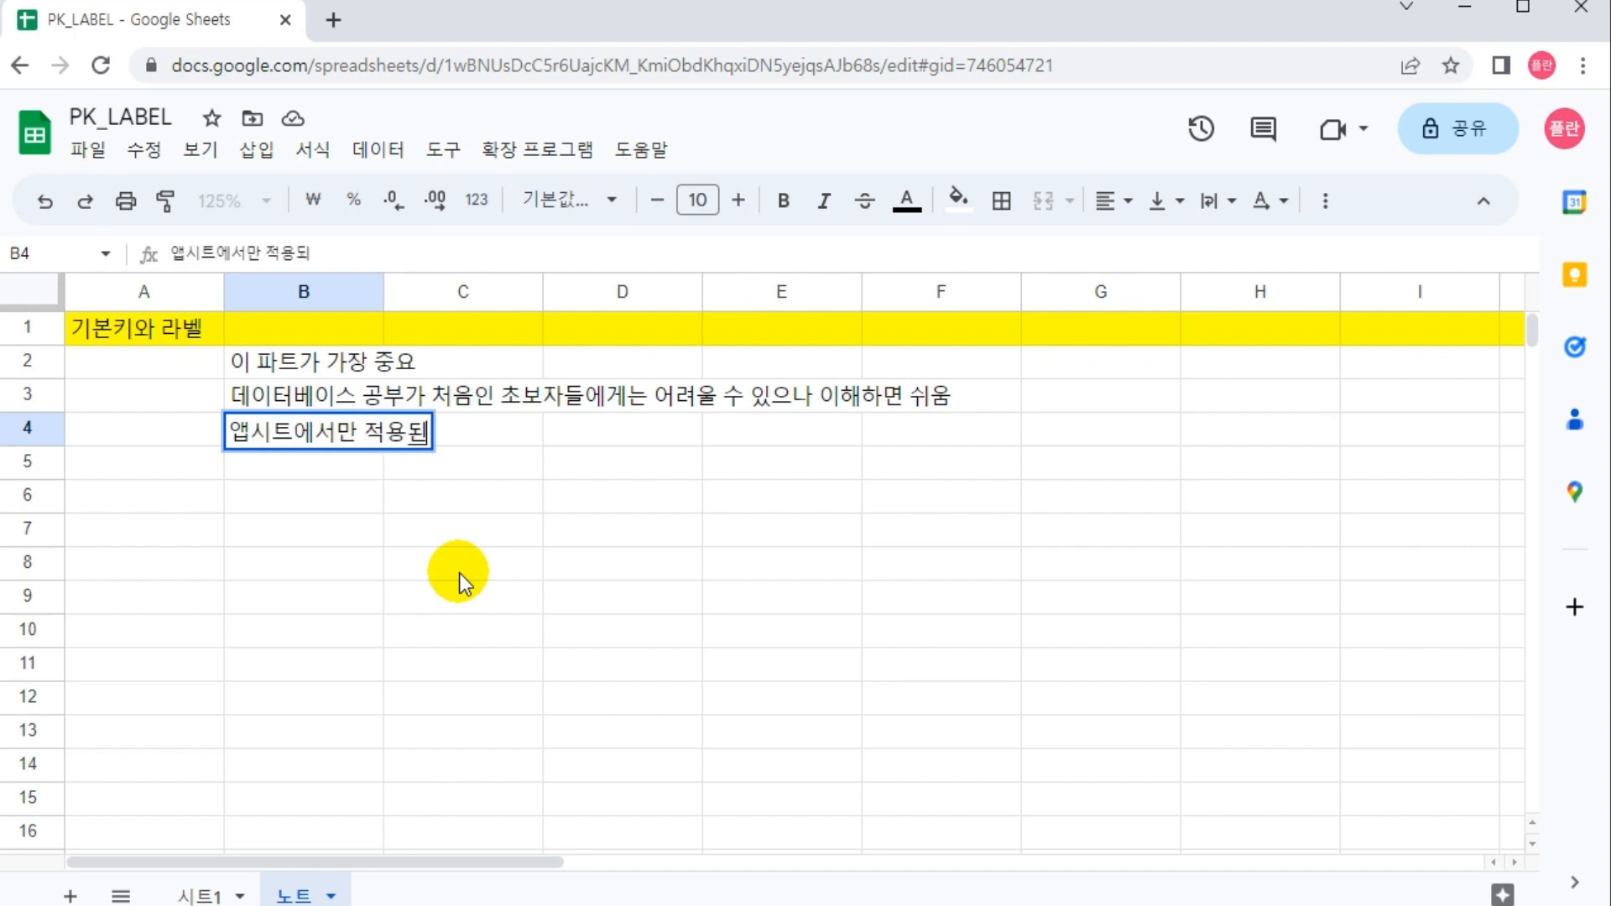
type("념")
key("BackSpace")
key("BackSpace")
key("BackSpace")
key("BackSpace")
type("공부 개념이 X")
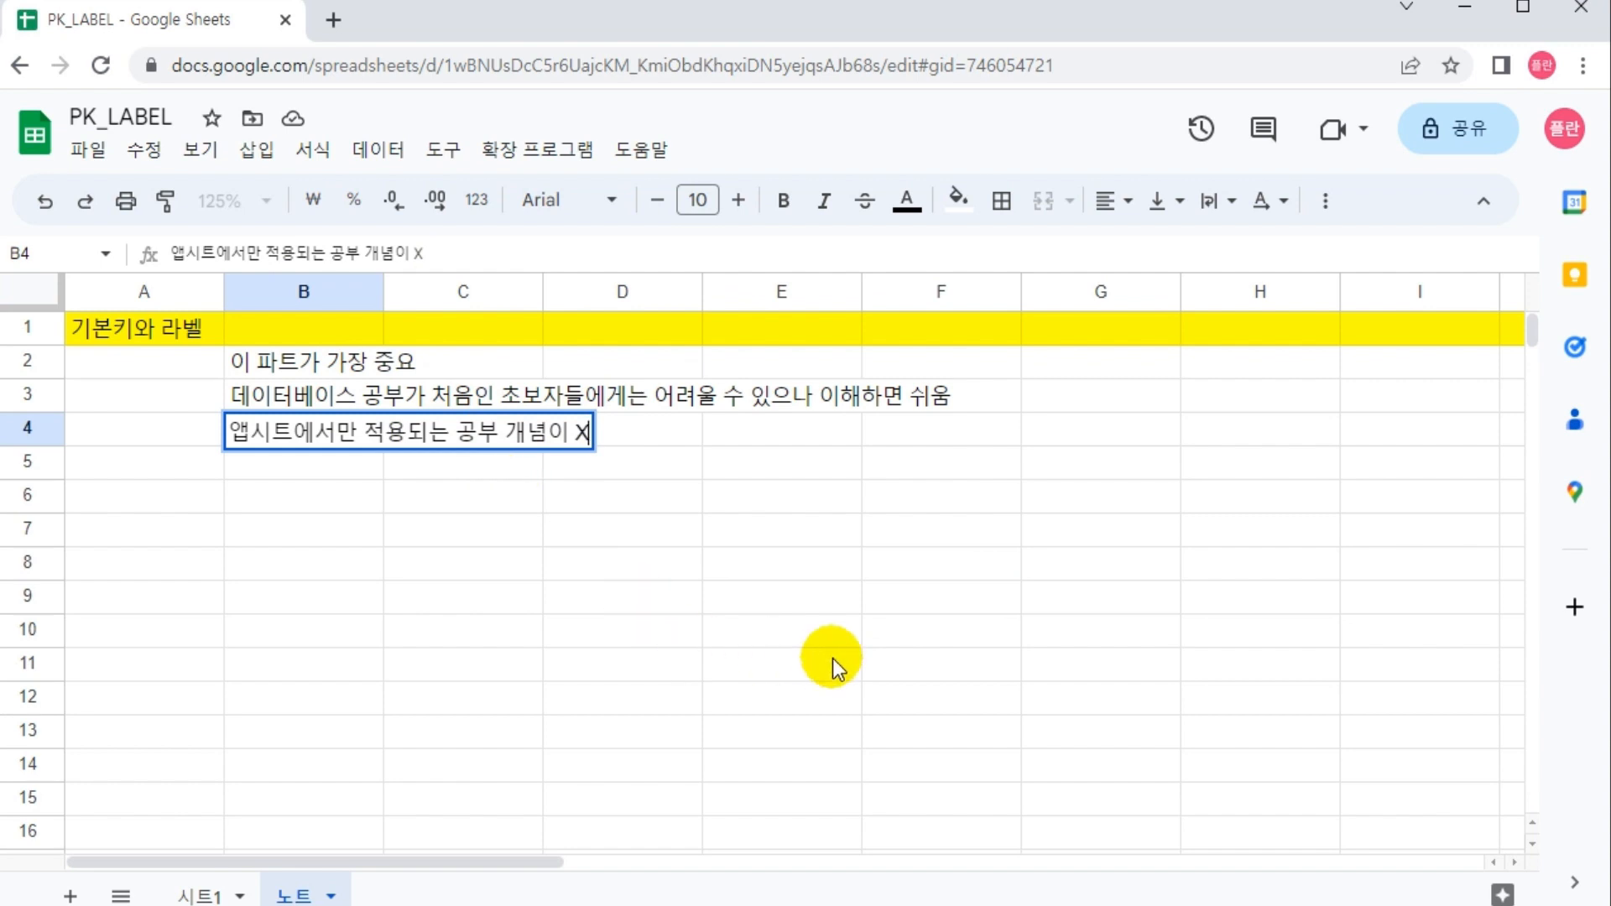
type("-----> ahem")
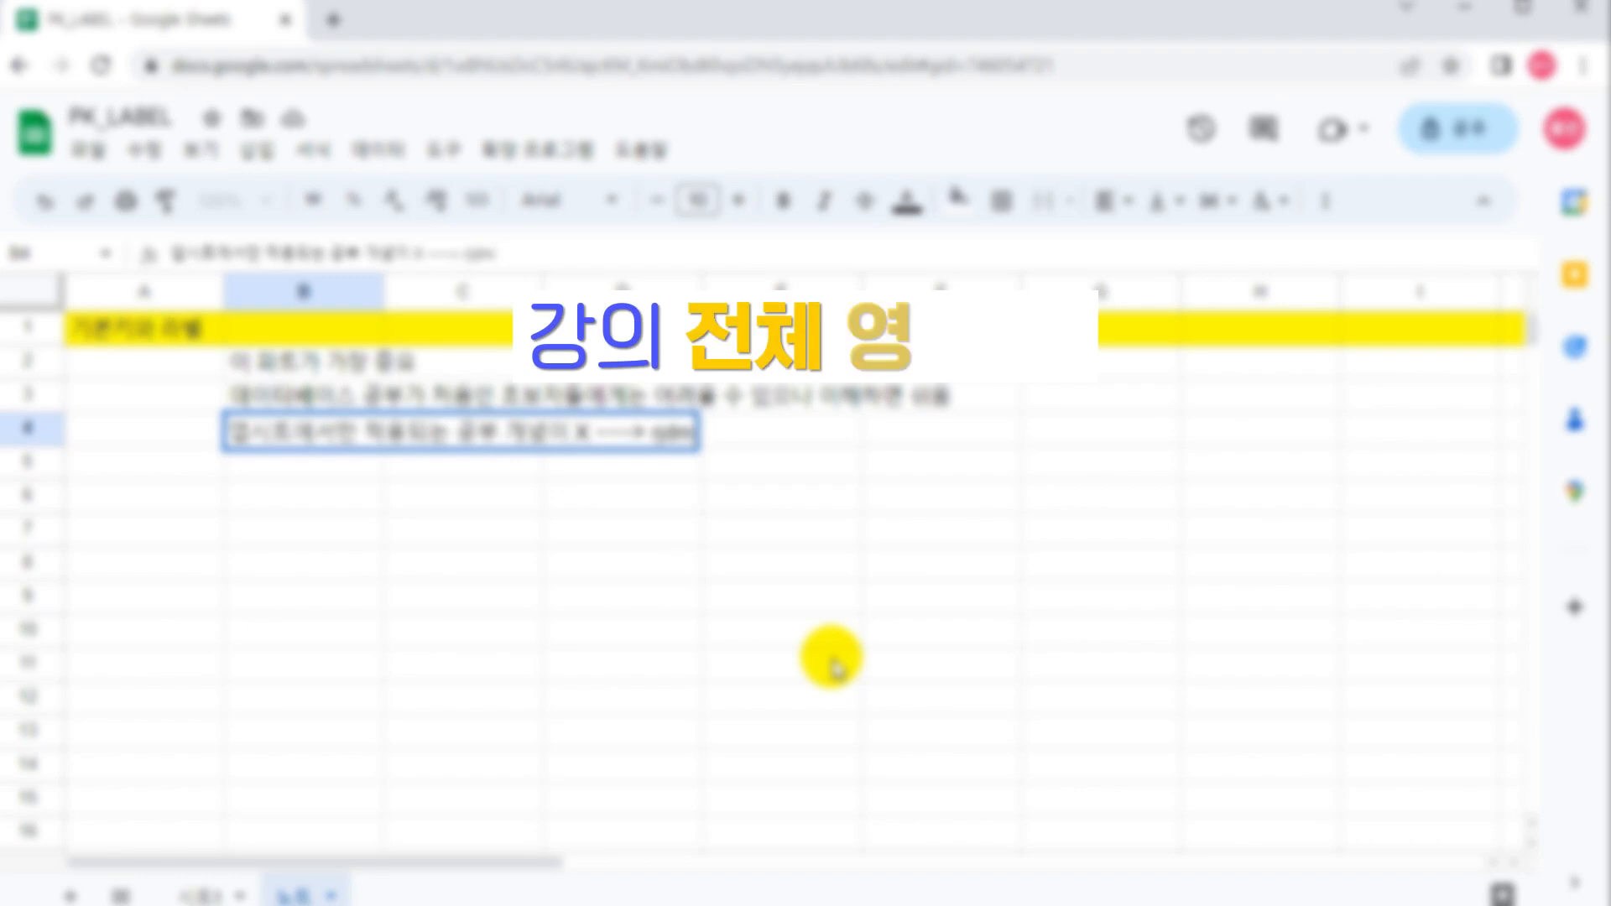
type(" 모든")
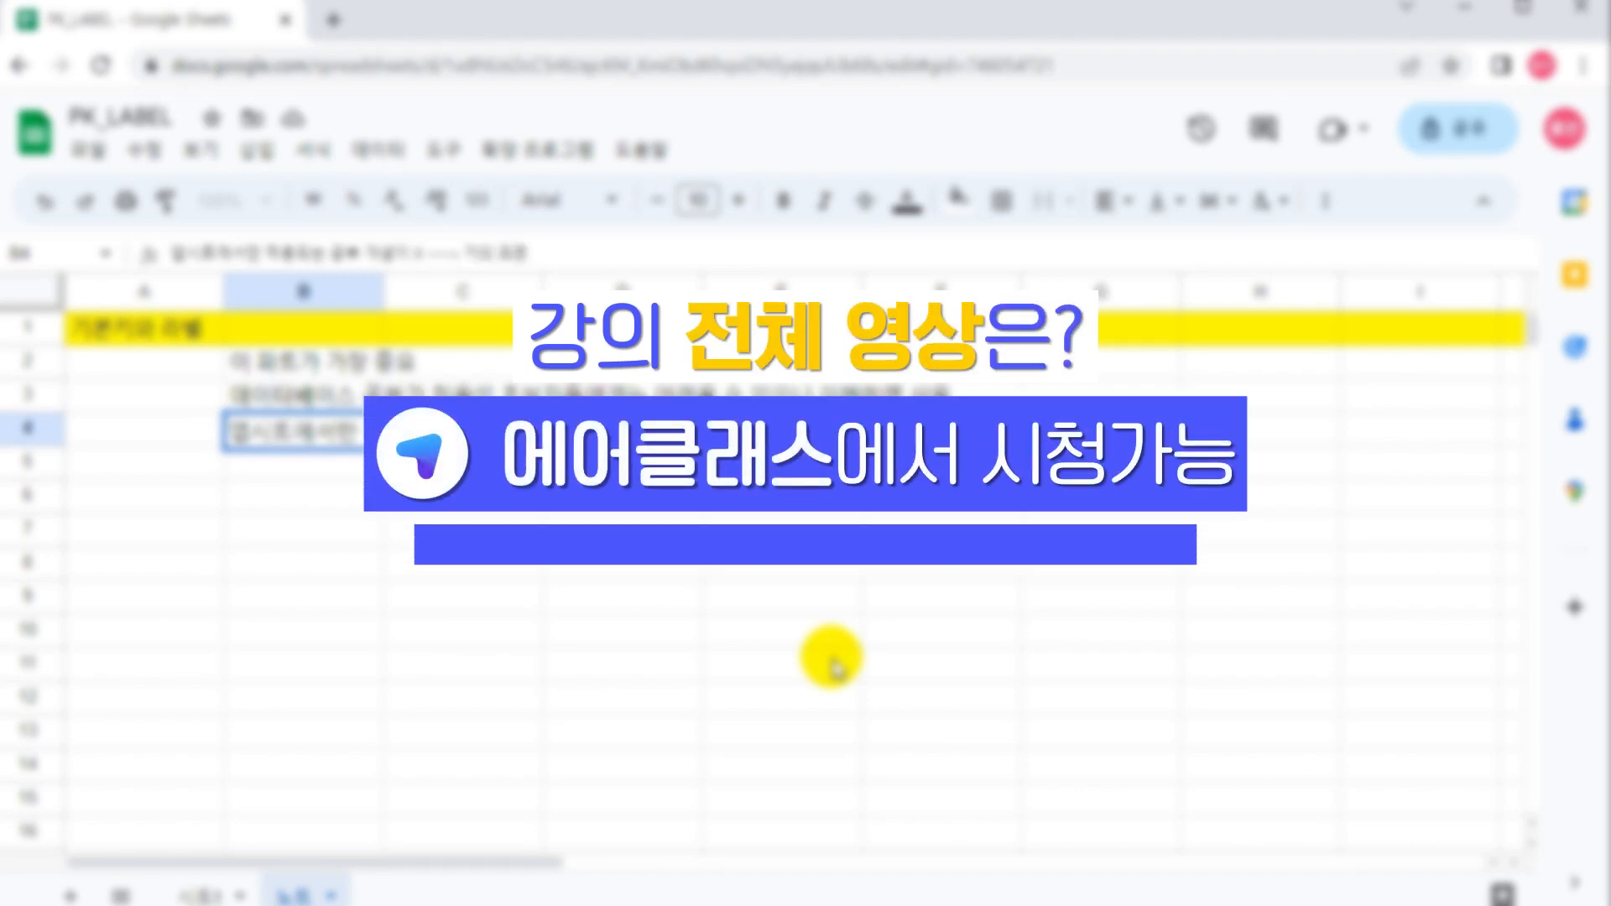
type(" DB에서도")
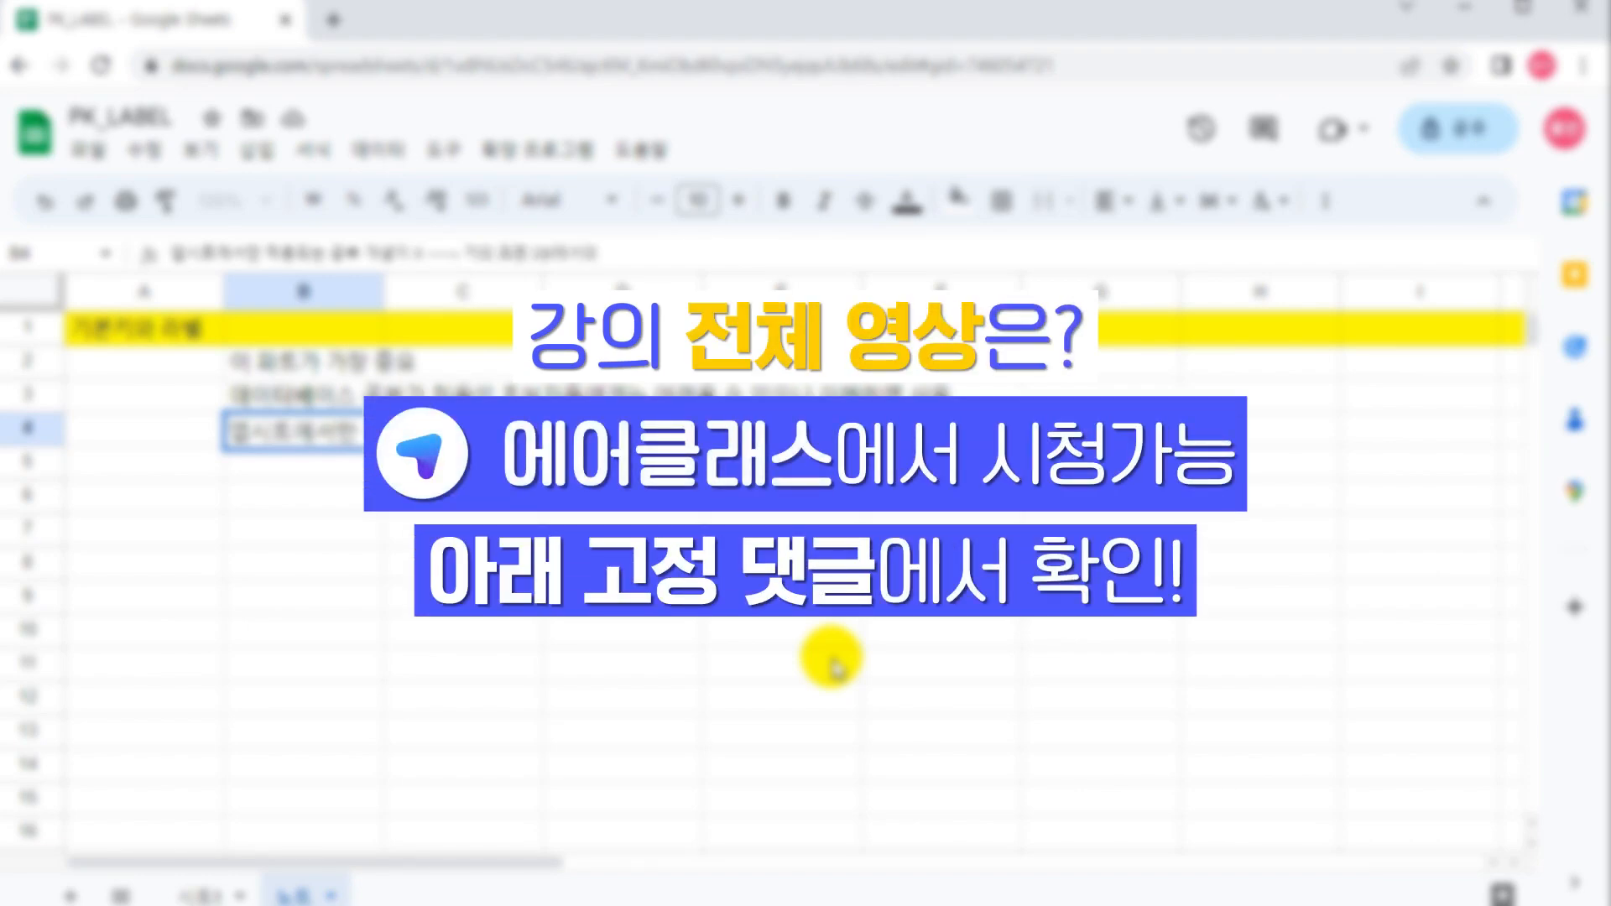
type(" 공통 배경 지식")
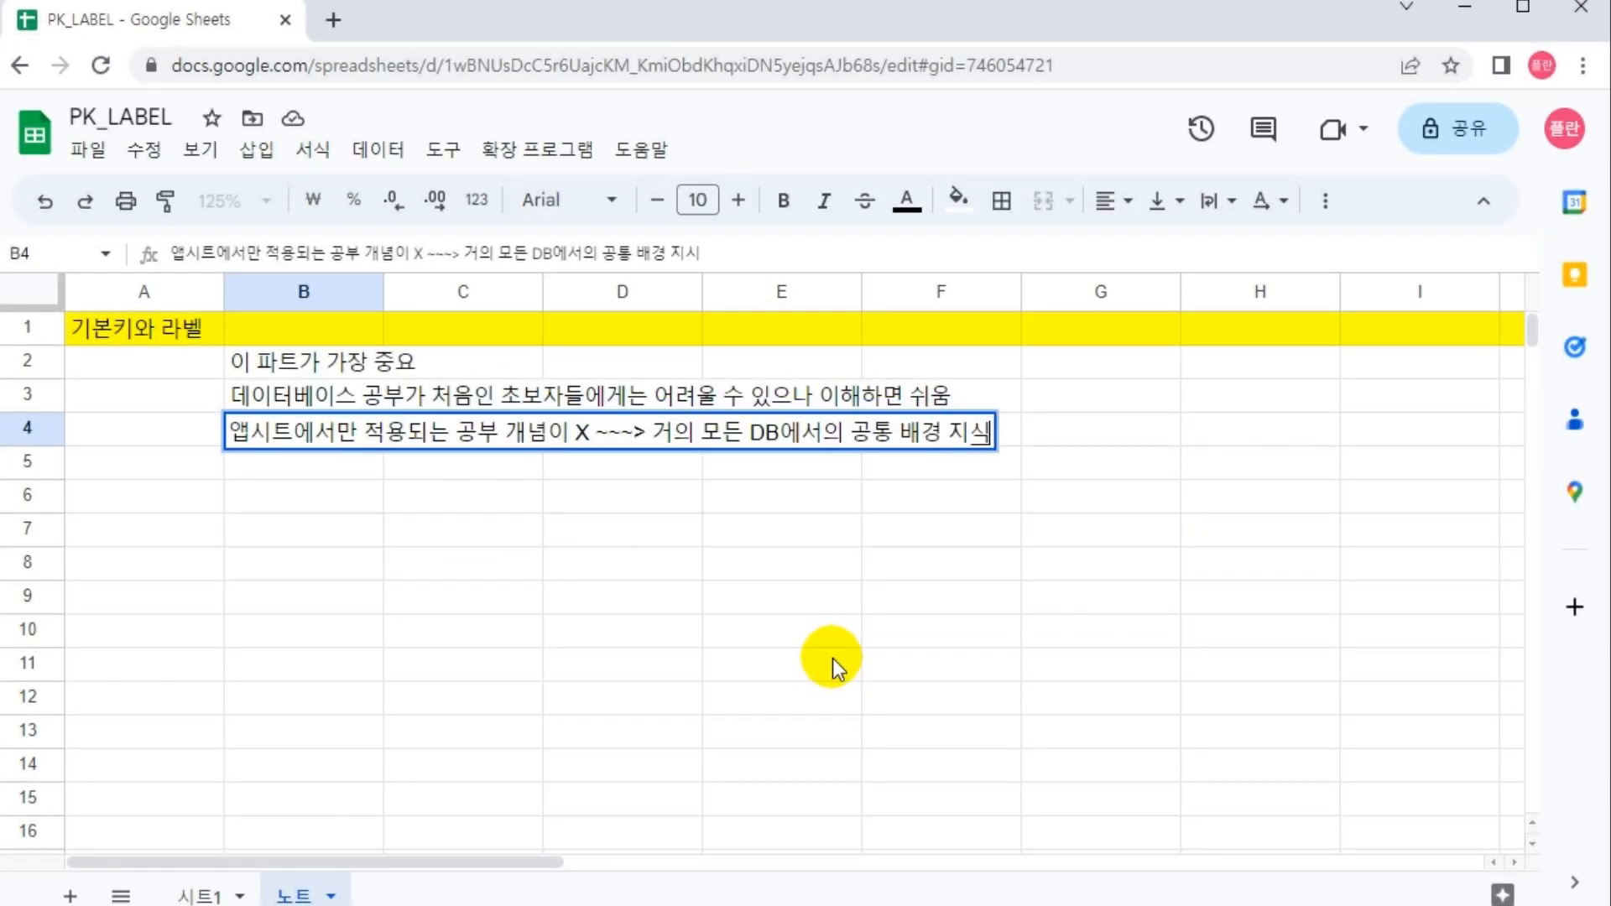
key("Return")
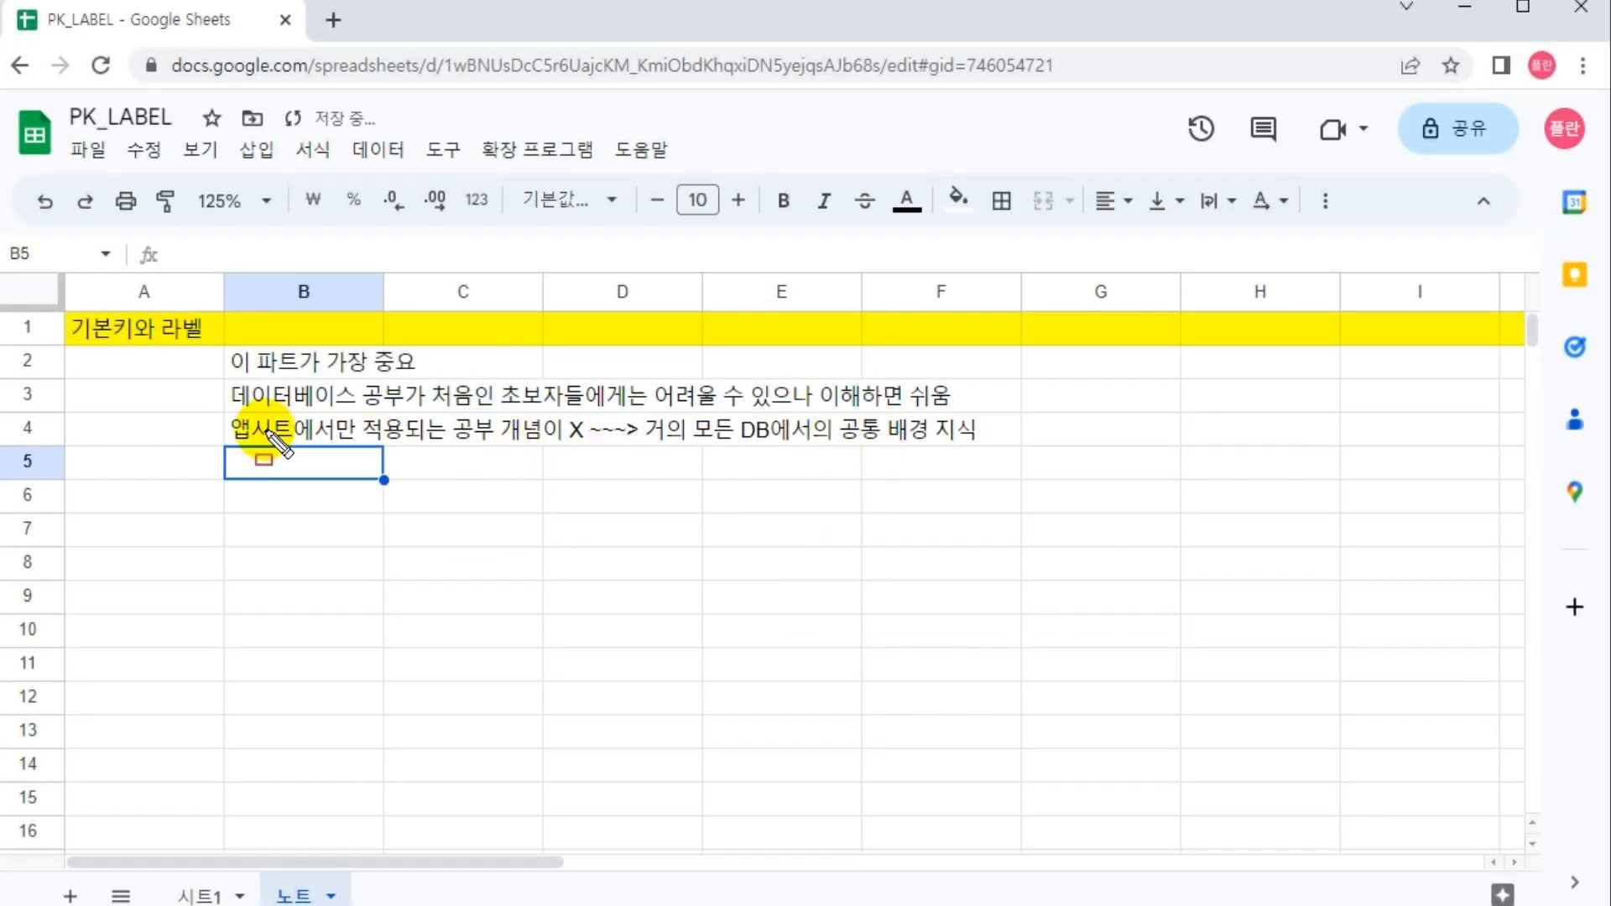
left_click_drag(639, 448, 986, 448)
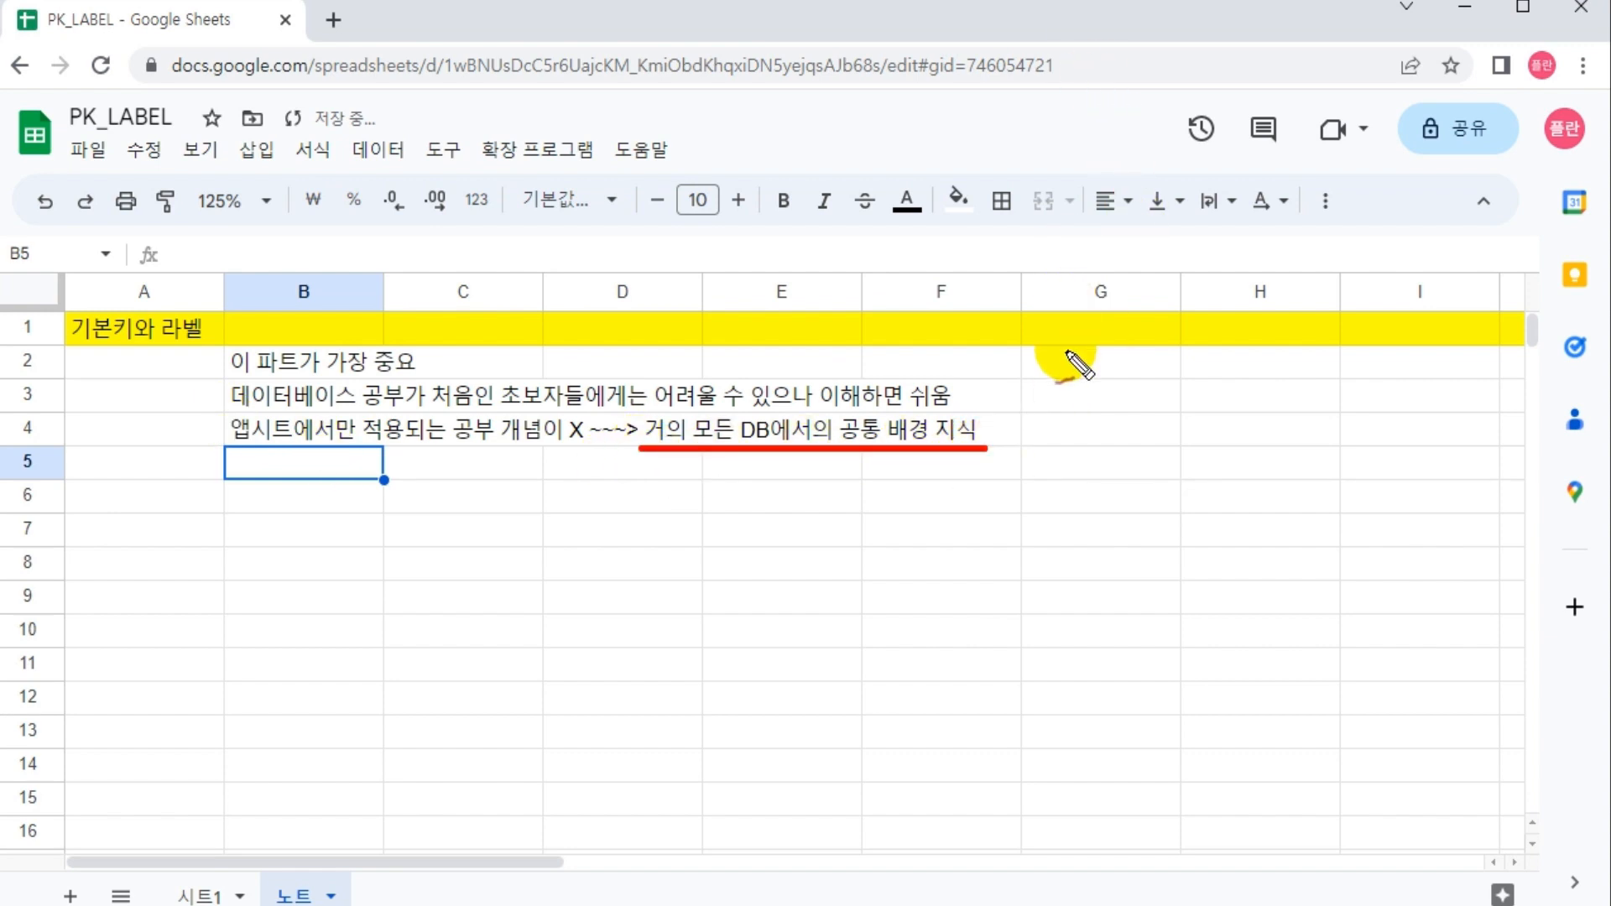
left_click_drag(1015, 567, 962, 478)
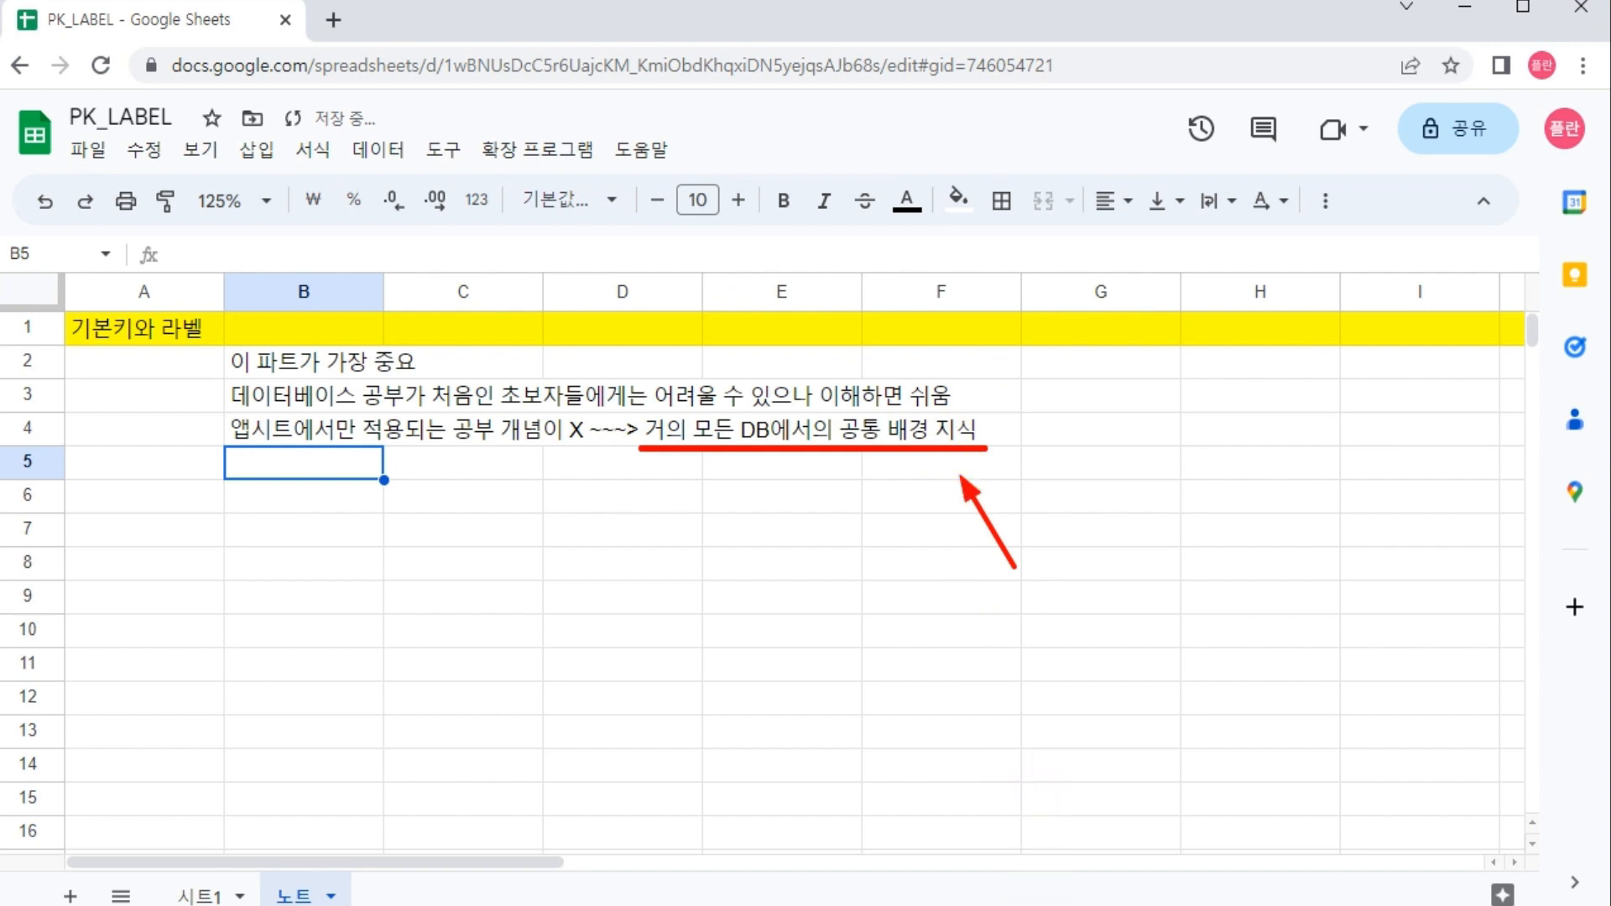
key("Escape")
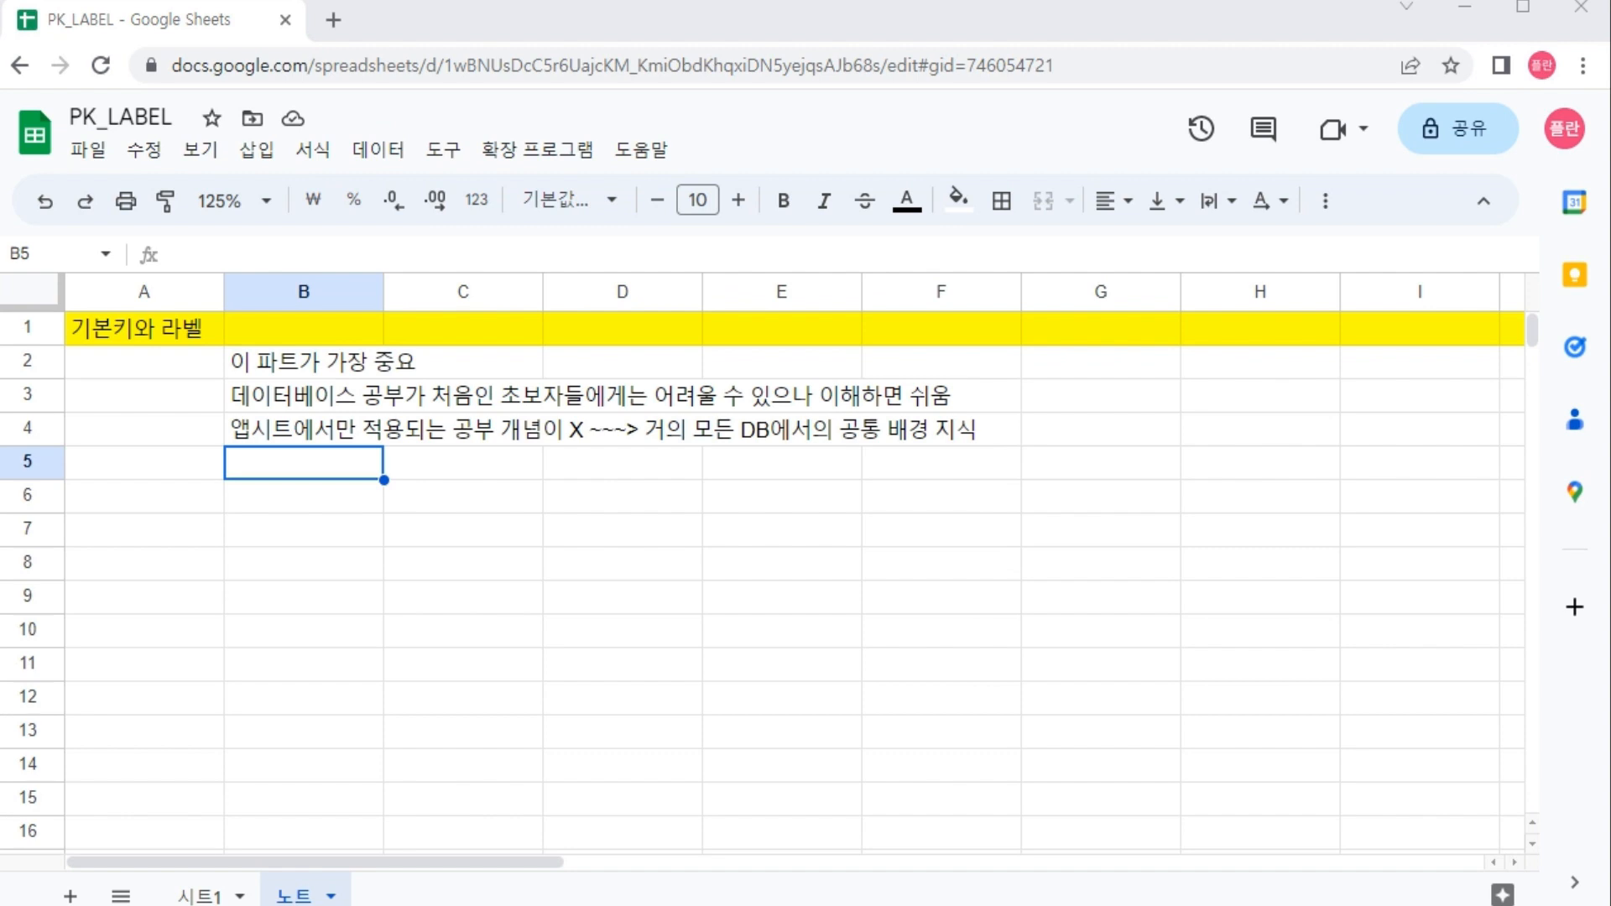
Step: Leave row 5 empty and enter the heading ★ 기본키 정의, 개념, 역할 in cell B6
left_click(289, 500)
type("ㅁ")
key("Hangul_Hanja")
type("8 ㄱ기본키 정")
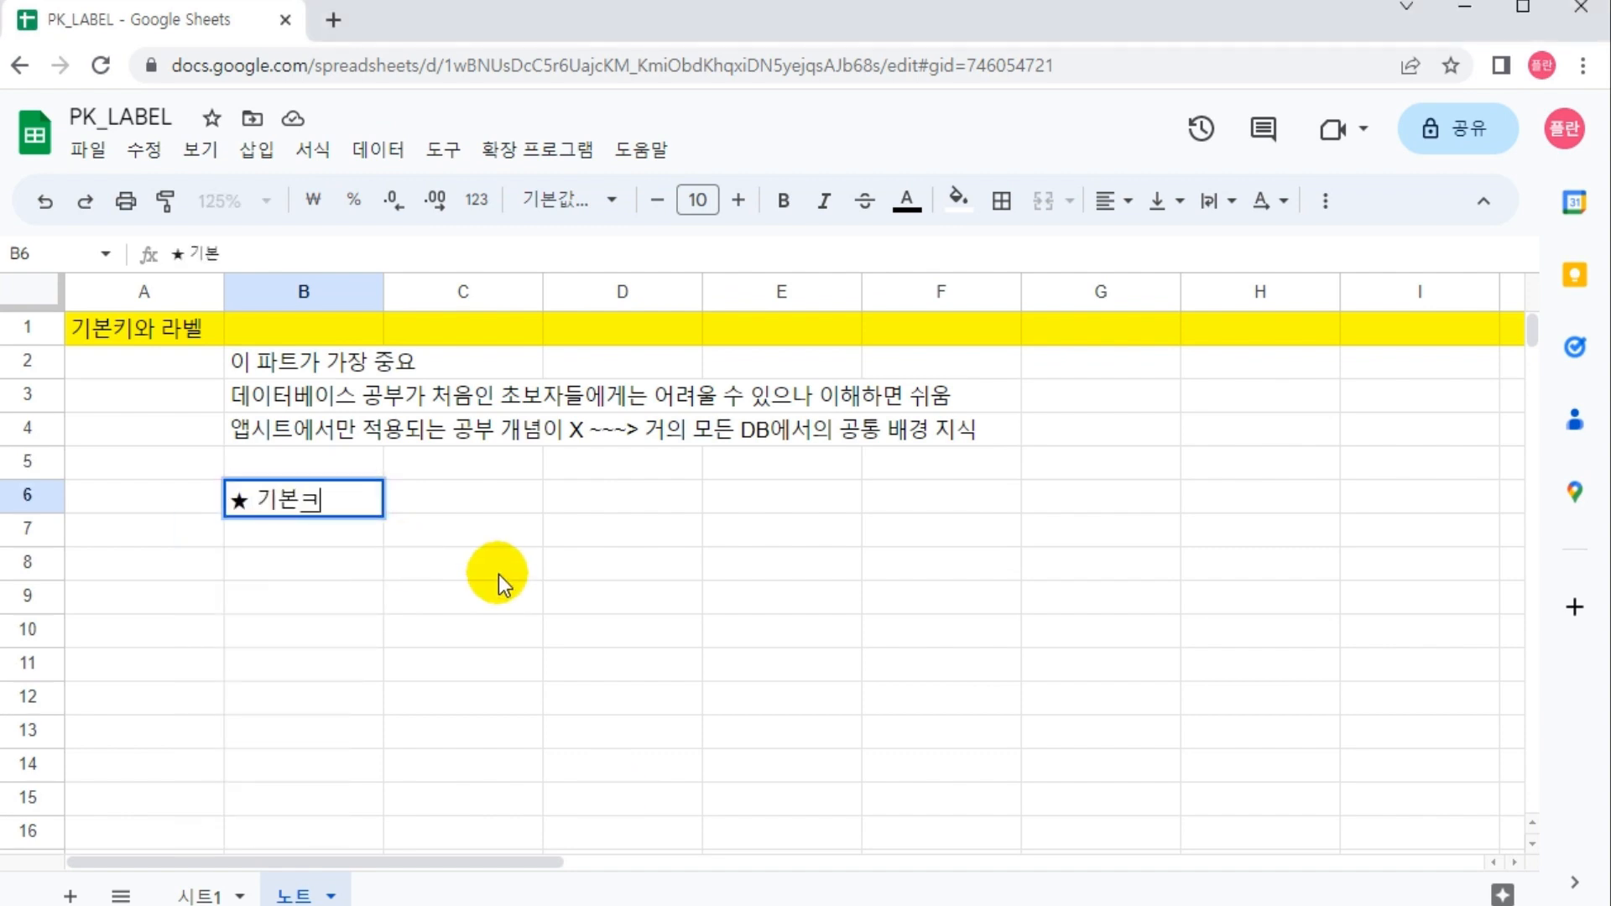
type("ㅛ이,ㄱ")
key("BackSpace")
key("BackSpace")
key("BackSpace")
key("BackSpace")
key("BackSpace")
type("ㅈ정의, 개념, ")
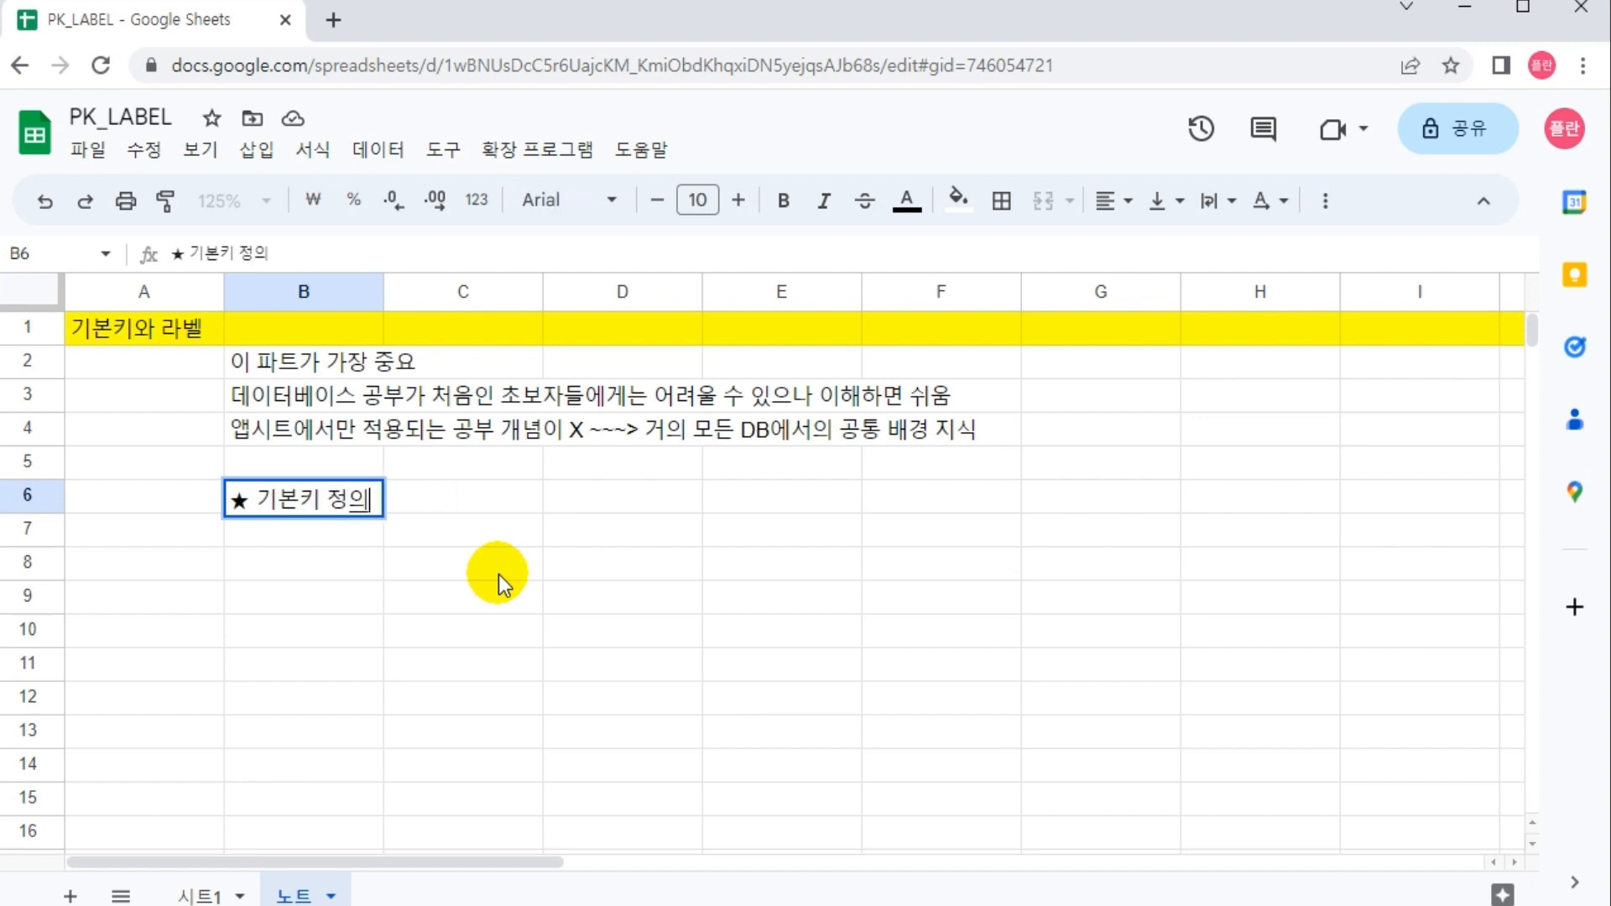
type("역할")
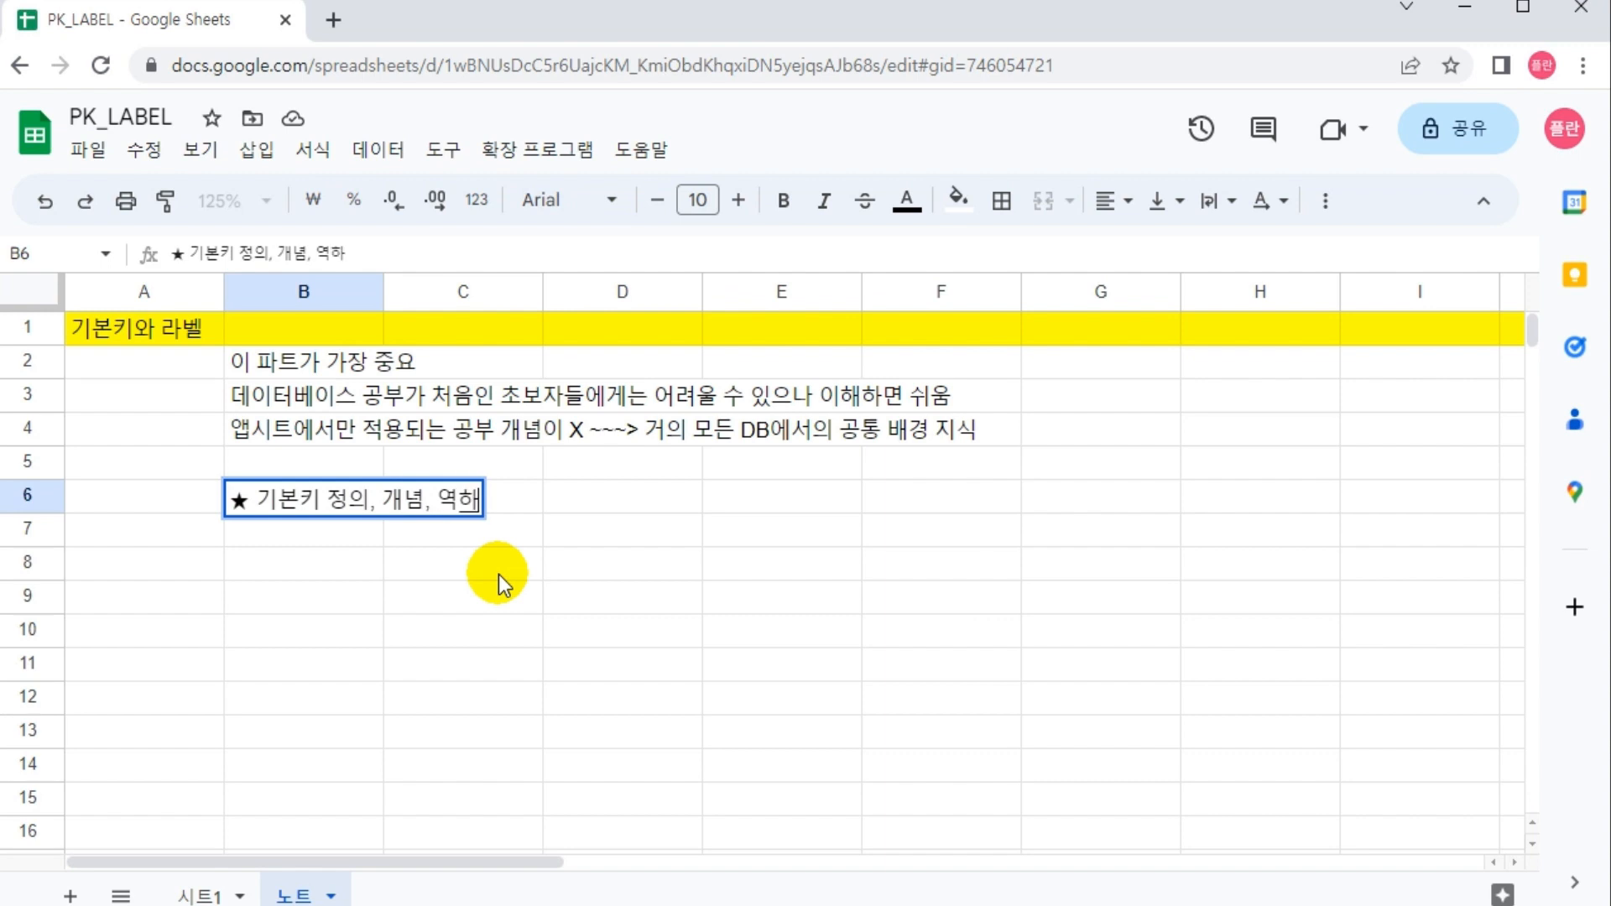
key("Return")
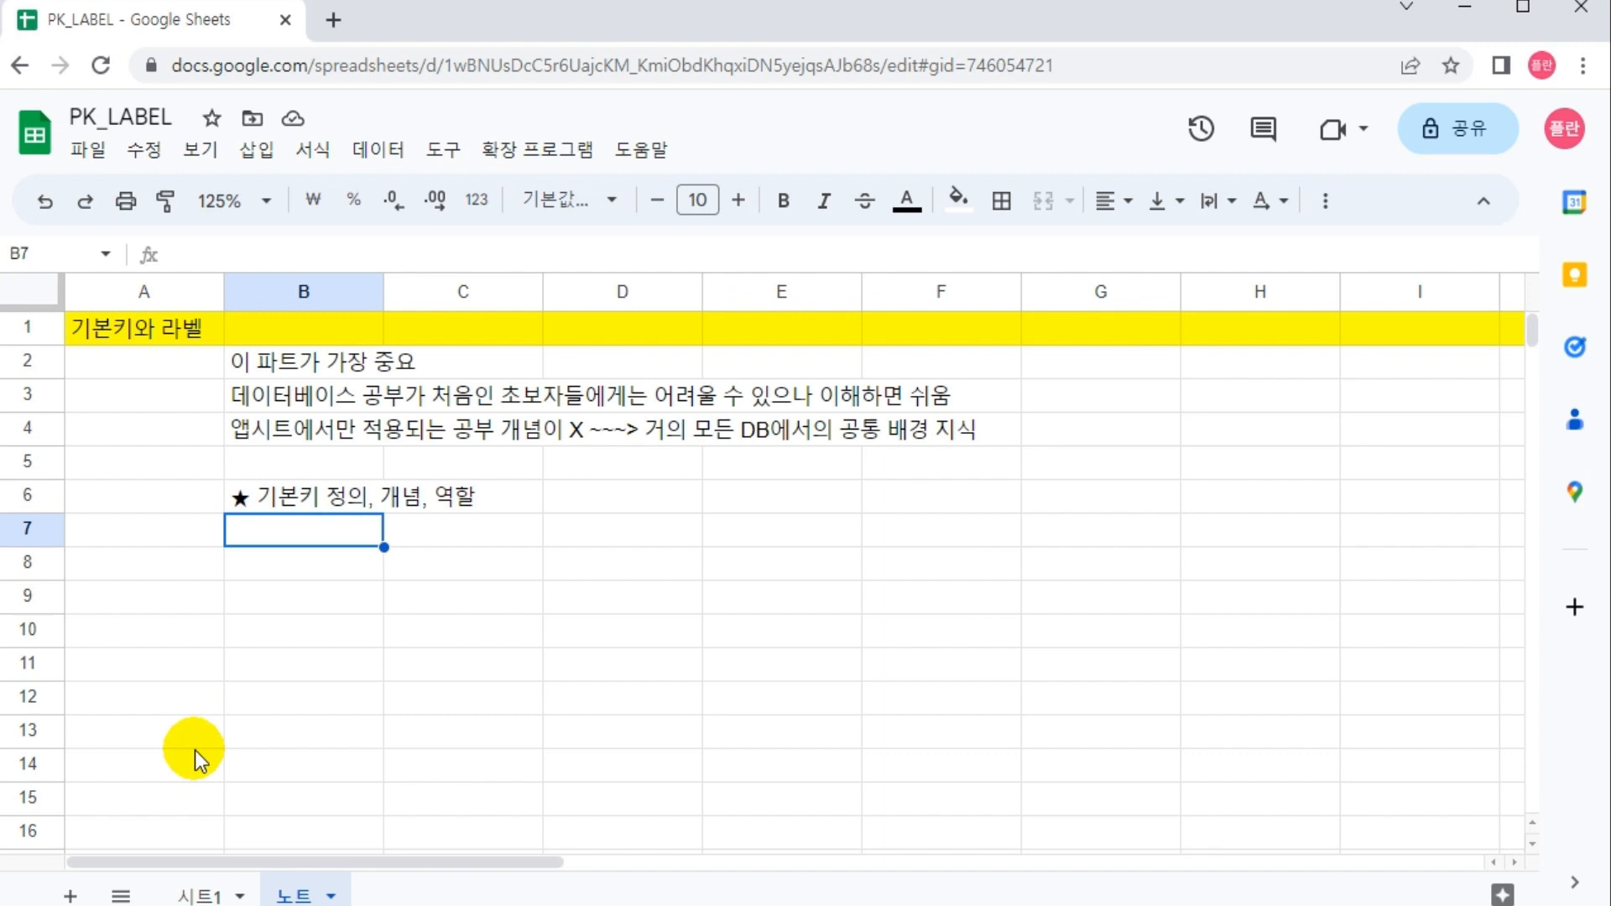
Step: Enter the first point 1. 기본키는 테이블에 있는 Row가 다른 Row와 구별될 수 있게끔 해주는 역할 in cell B7
type("1.")
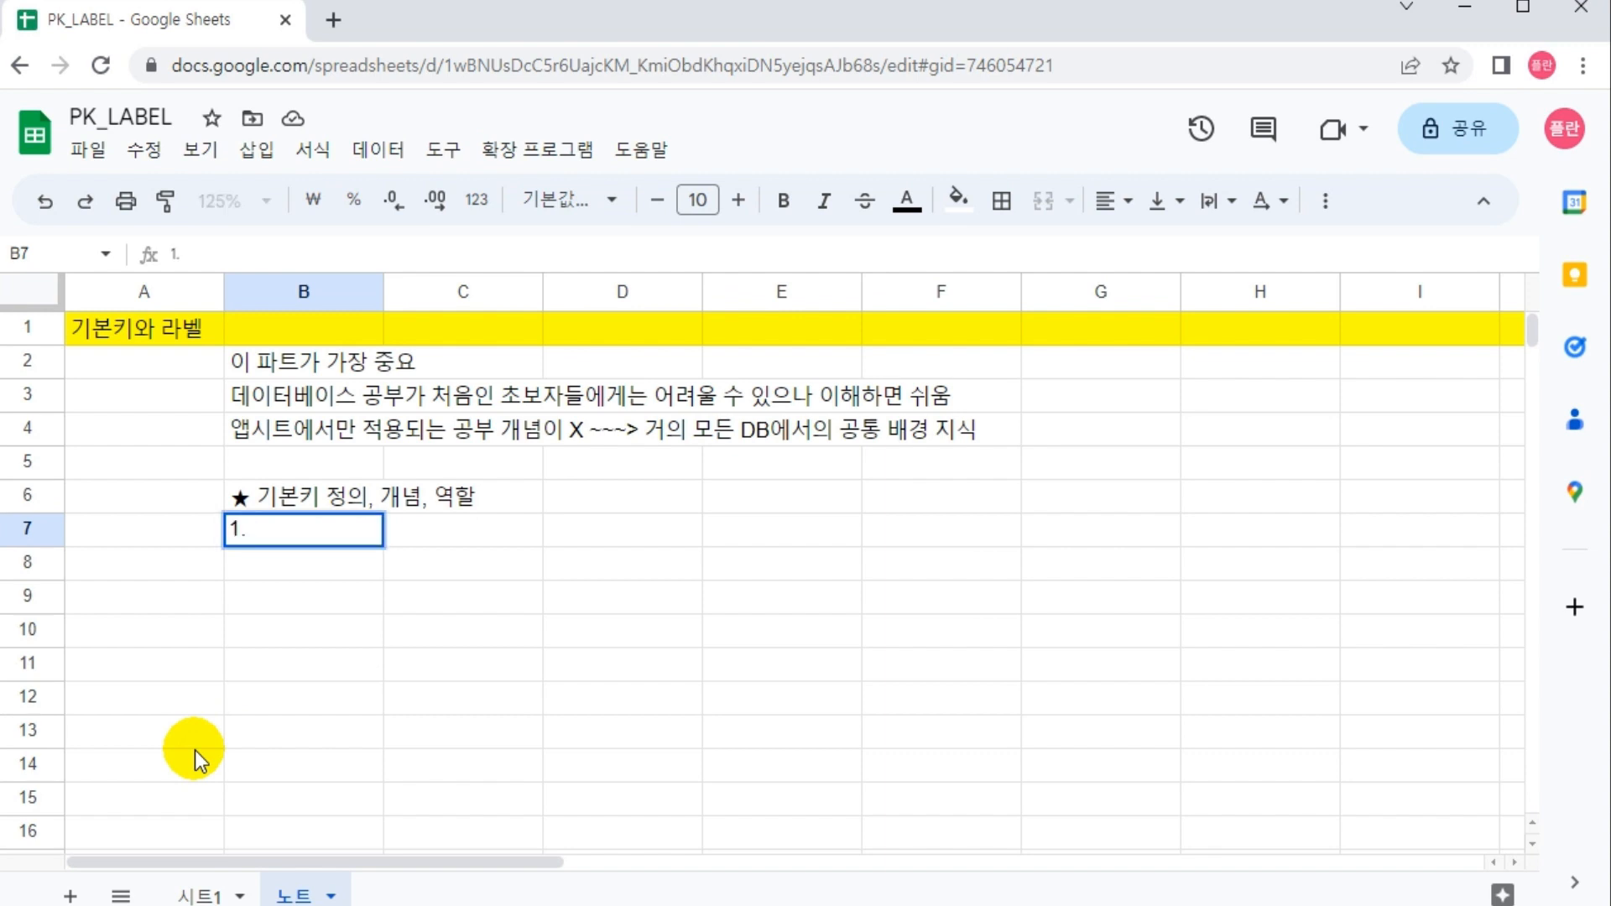
type(" 기본키는")
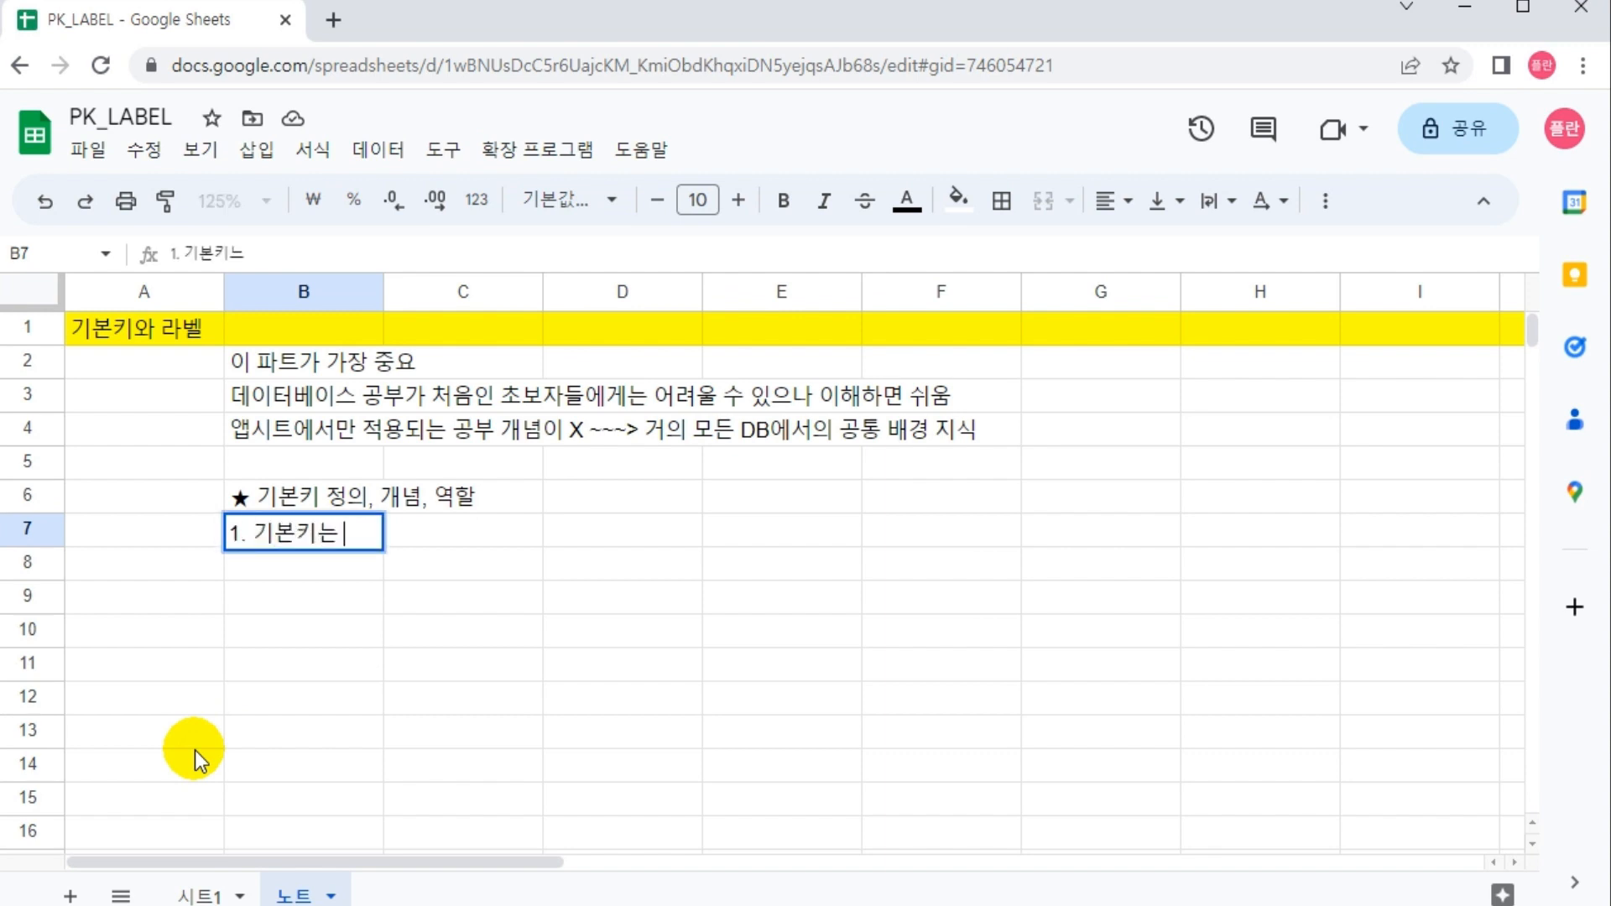
type(" 테이블에 있는")
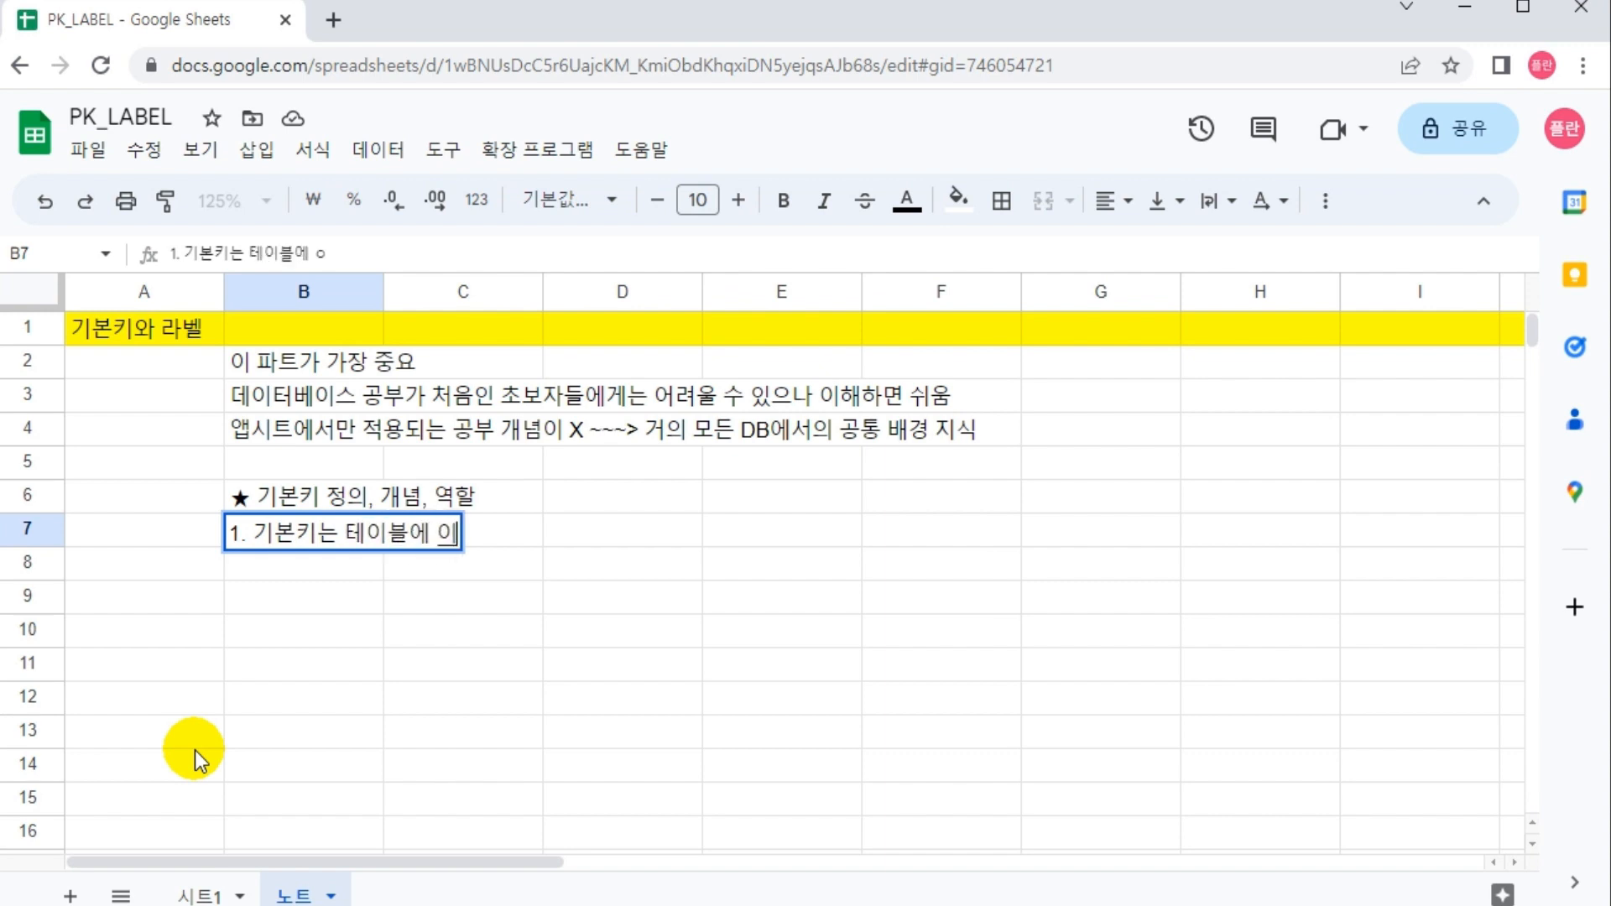
type(" Row가 다른 Row")
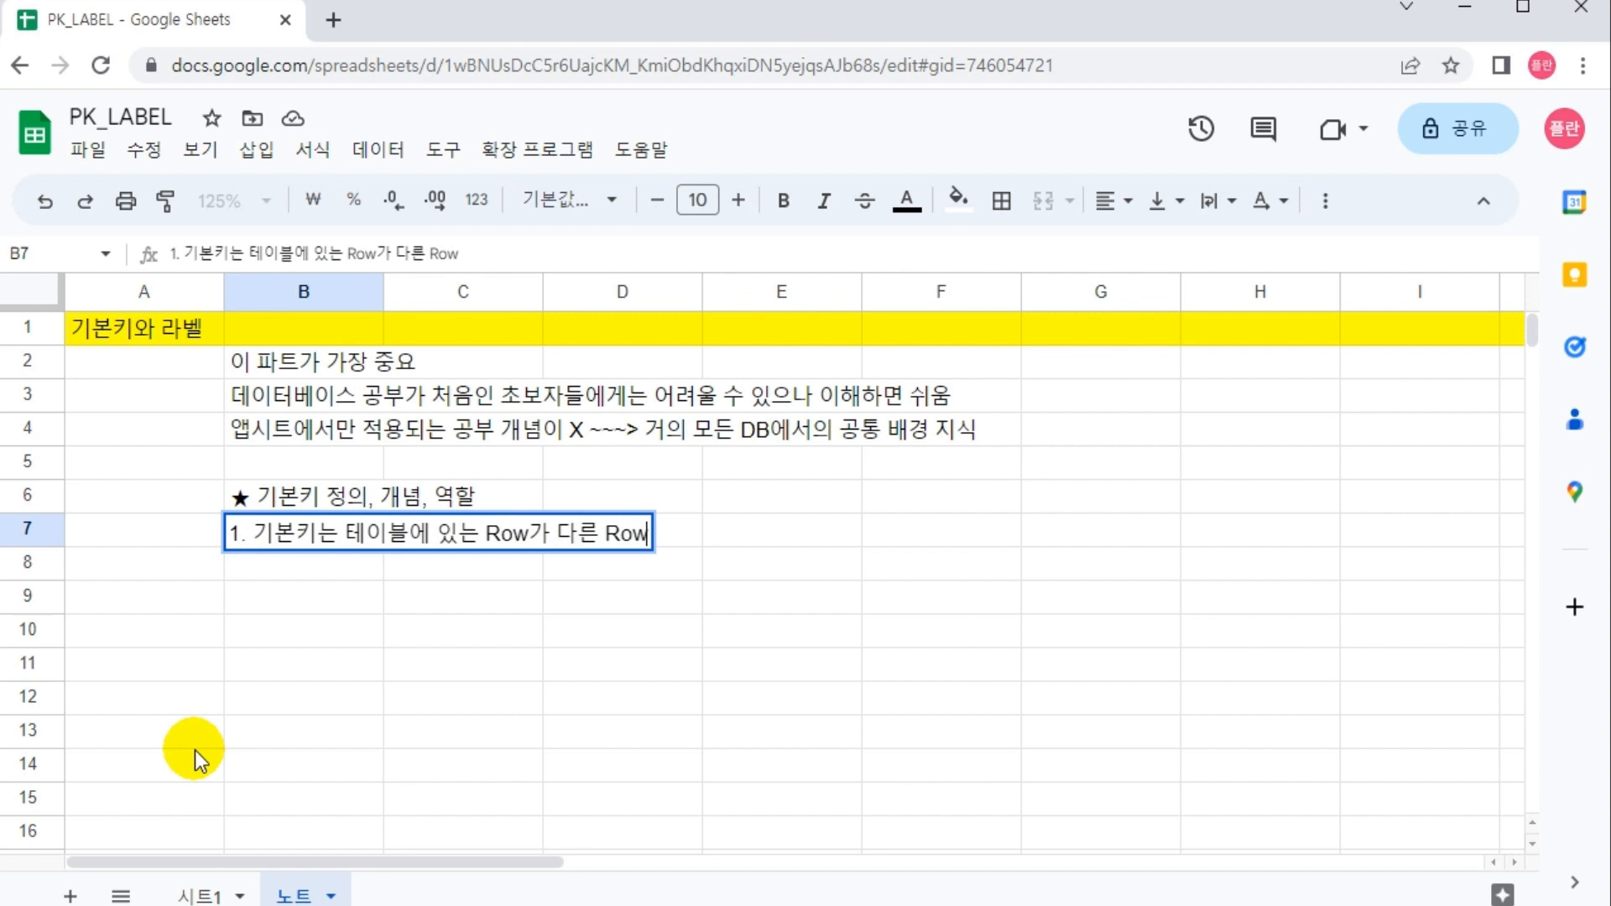
type("dhk")
type("와")
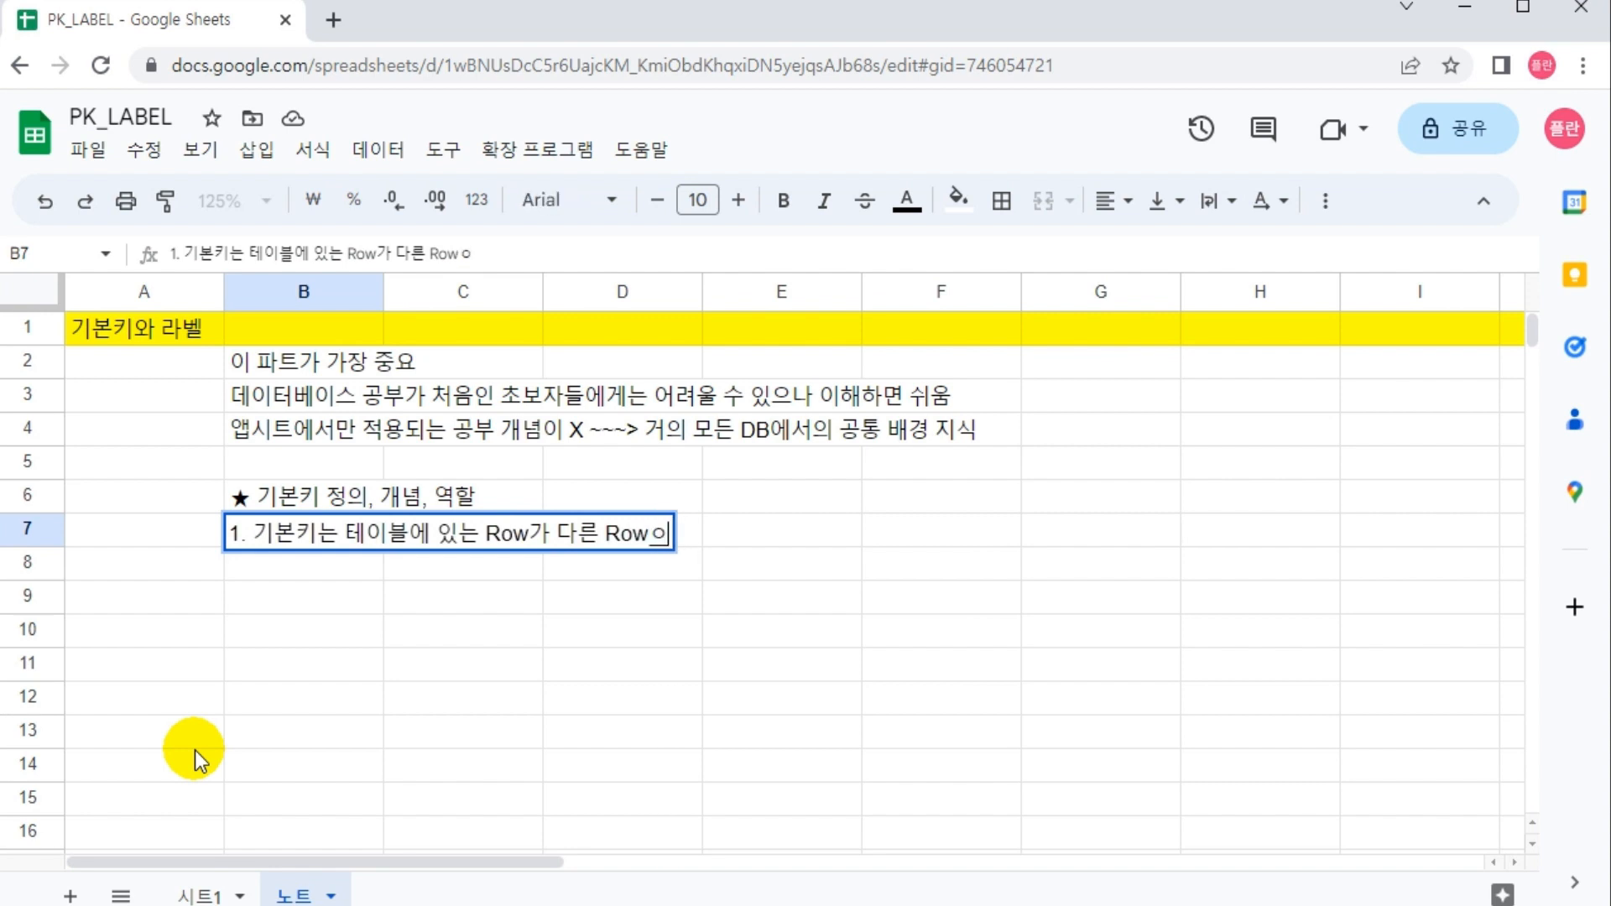
type(" 구별되 ㄹ수")
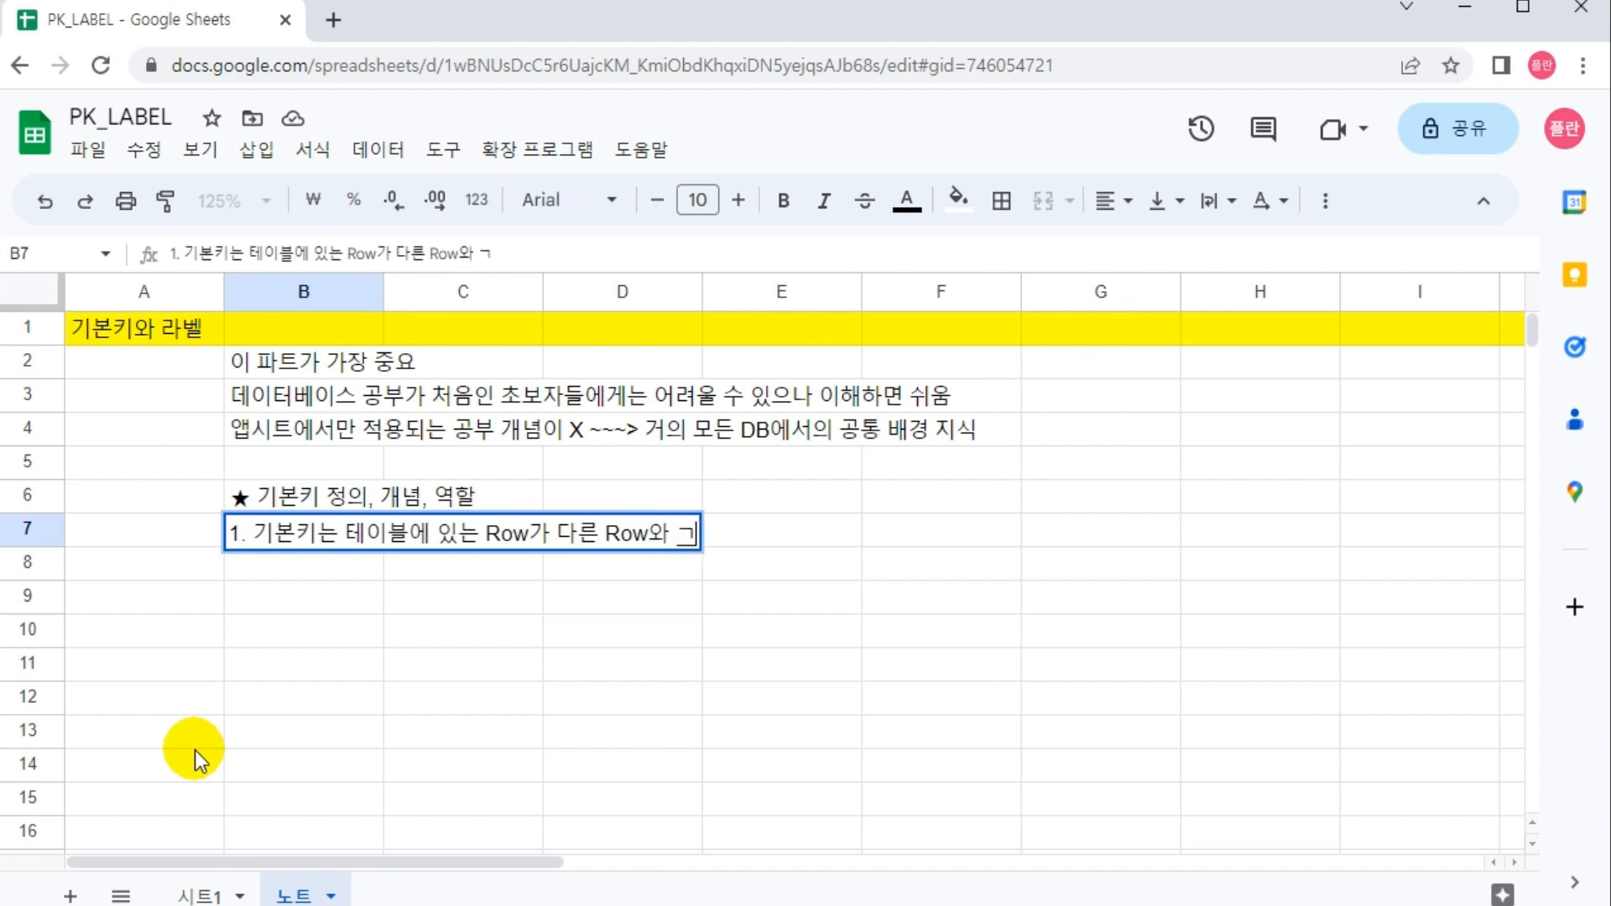
key("BackSpace")
key("BackSpace")
key("BackSpace")
type("ㄹ 수 이")
type("ㅆ게끔 해주는")
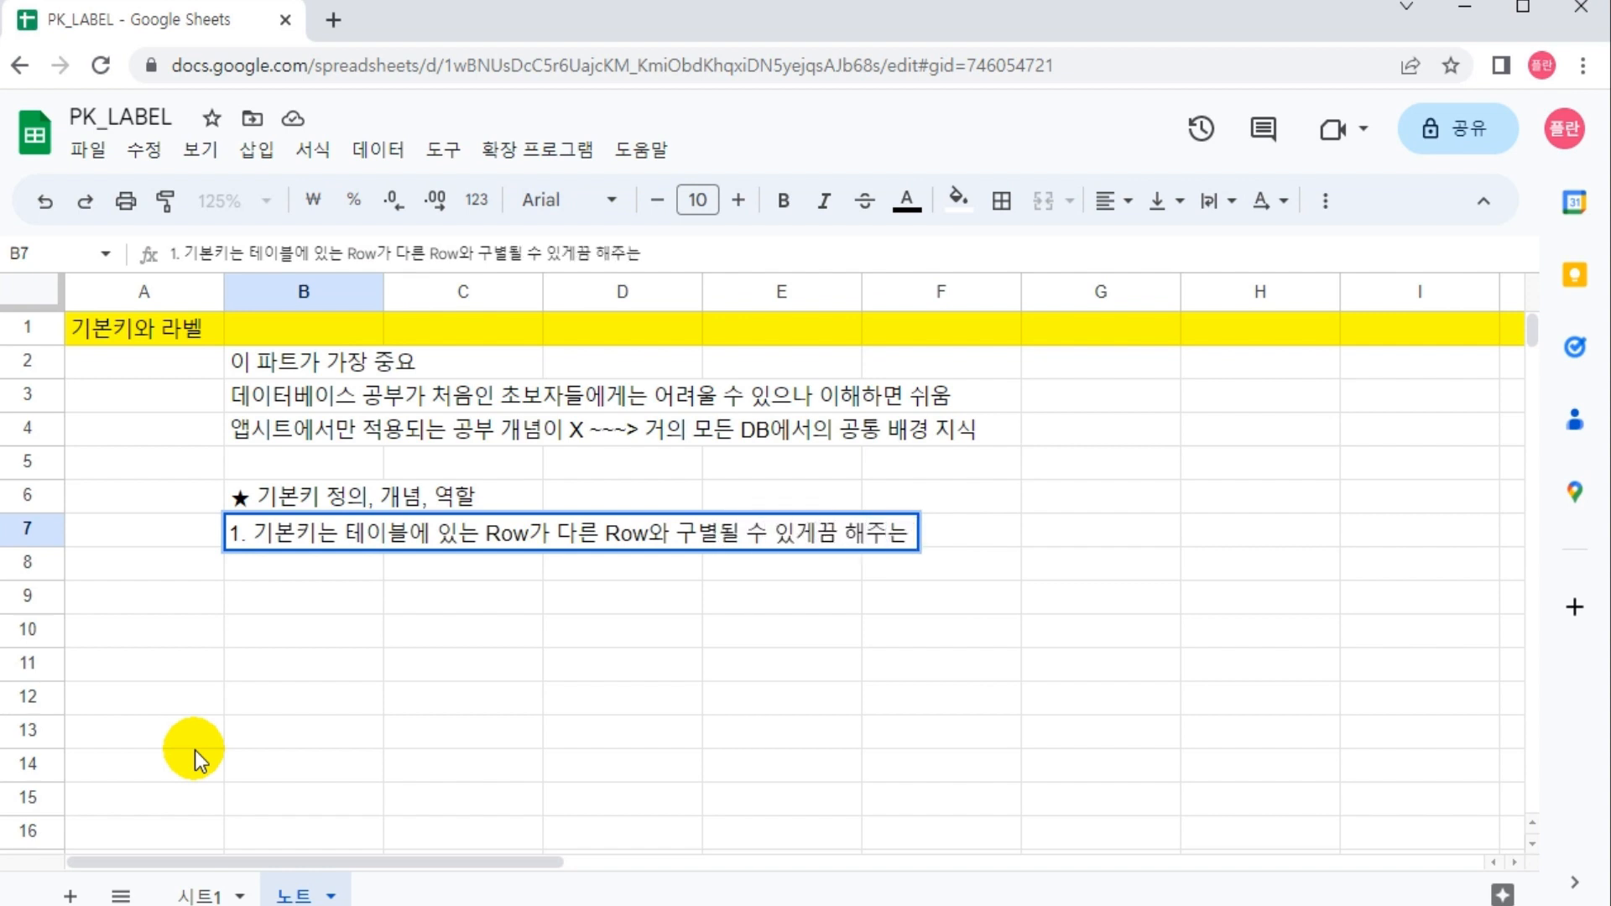
type(" 역할")
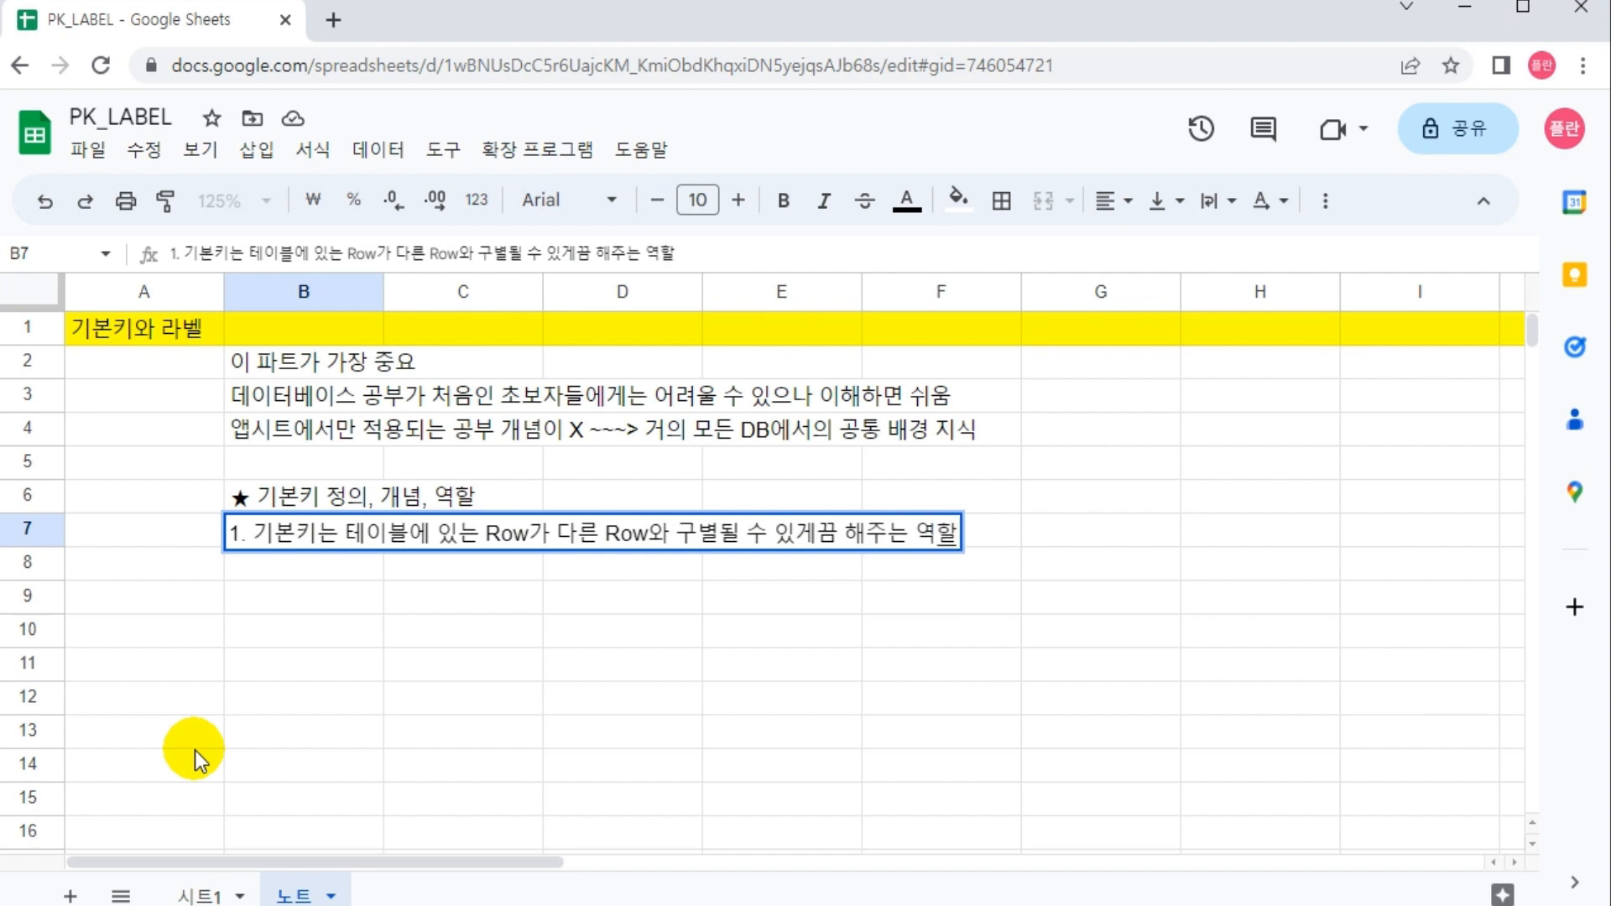
key("Return")
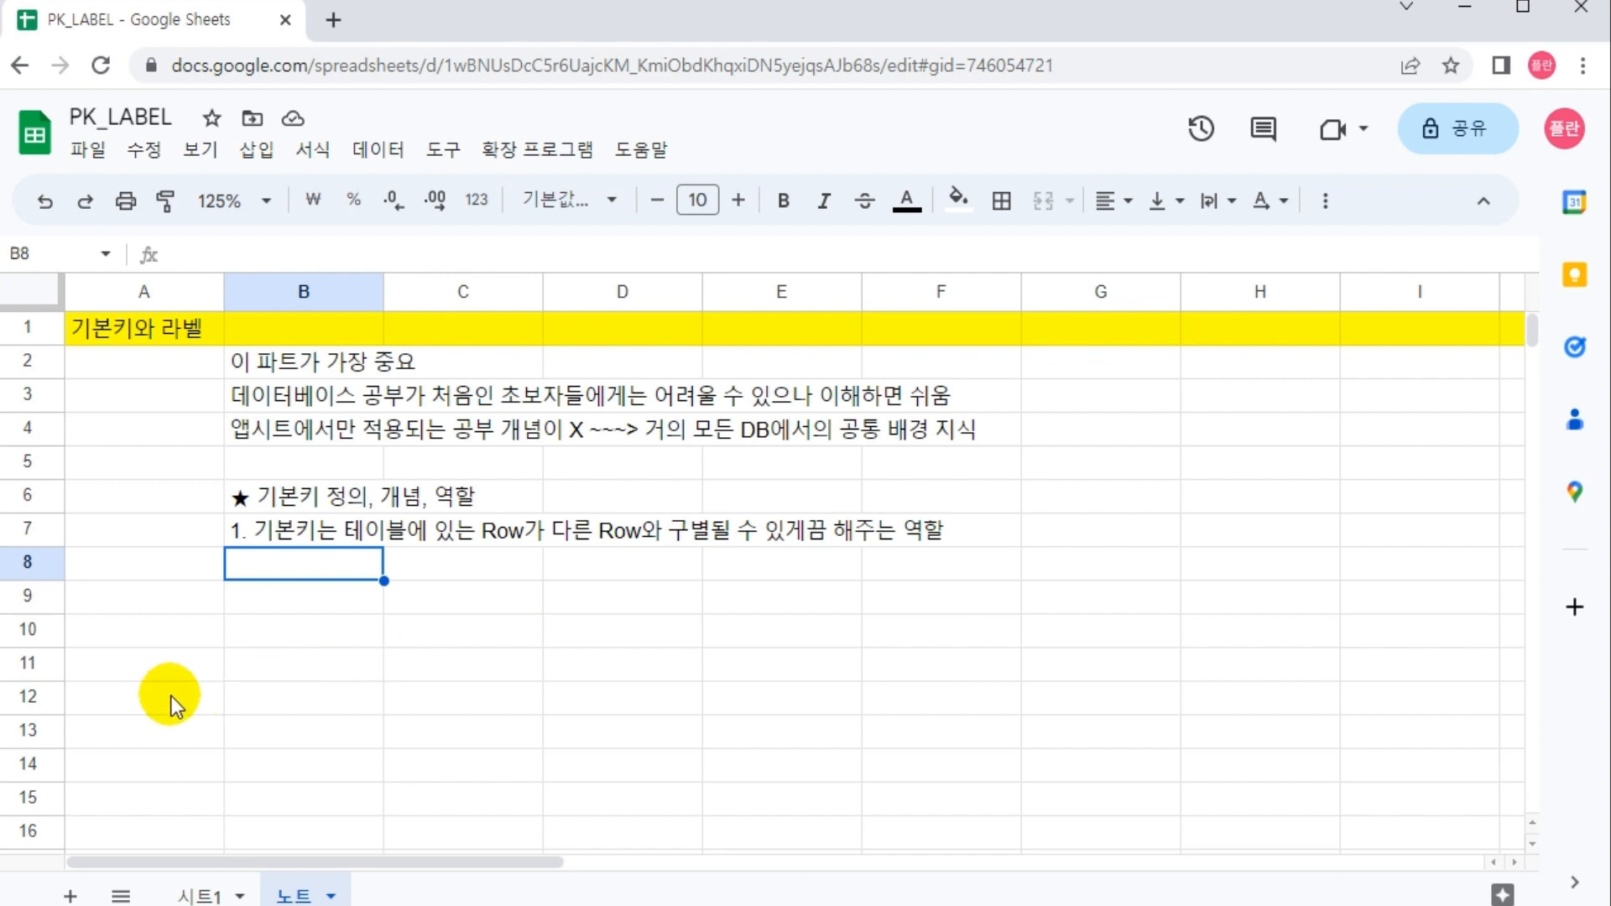
Step: Enter the second point 2. 한 줄(Row) 마다 유일(Unique)해야 하며, 중복을 허용하지 X ~~~> Null 도 X in cell B8
type("2.")
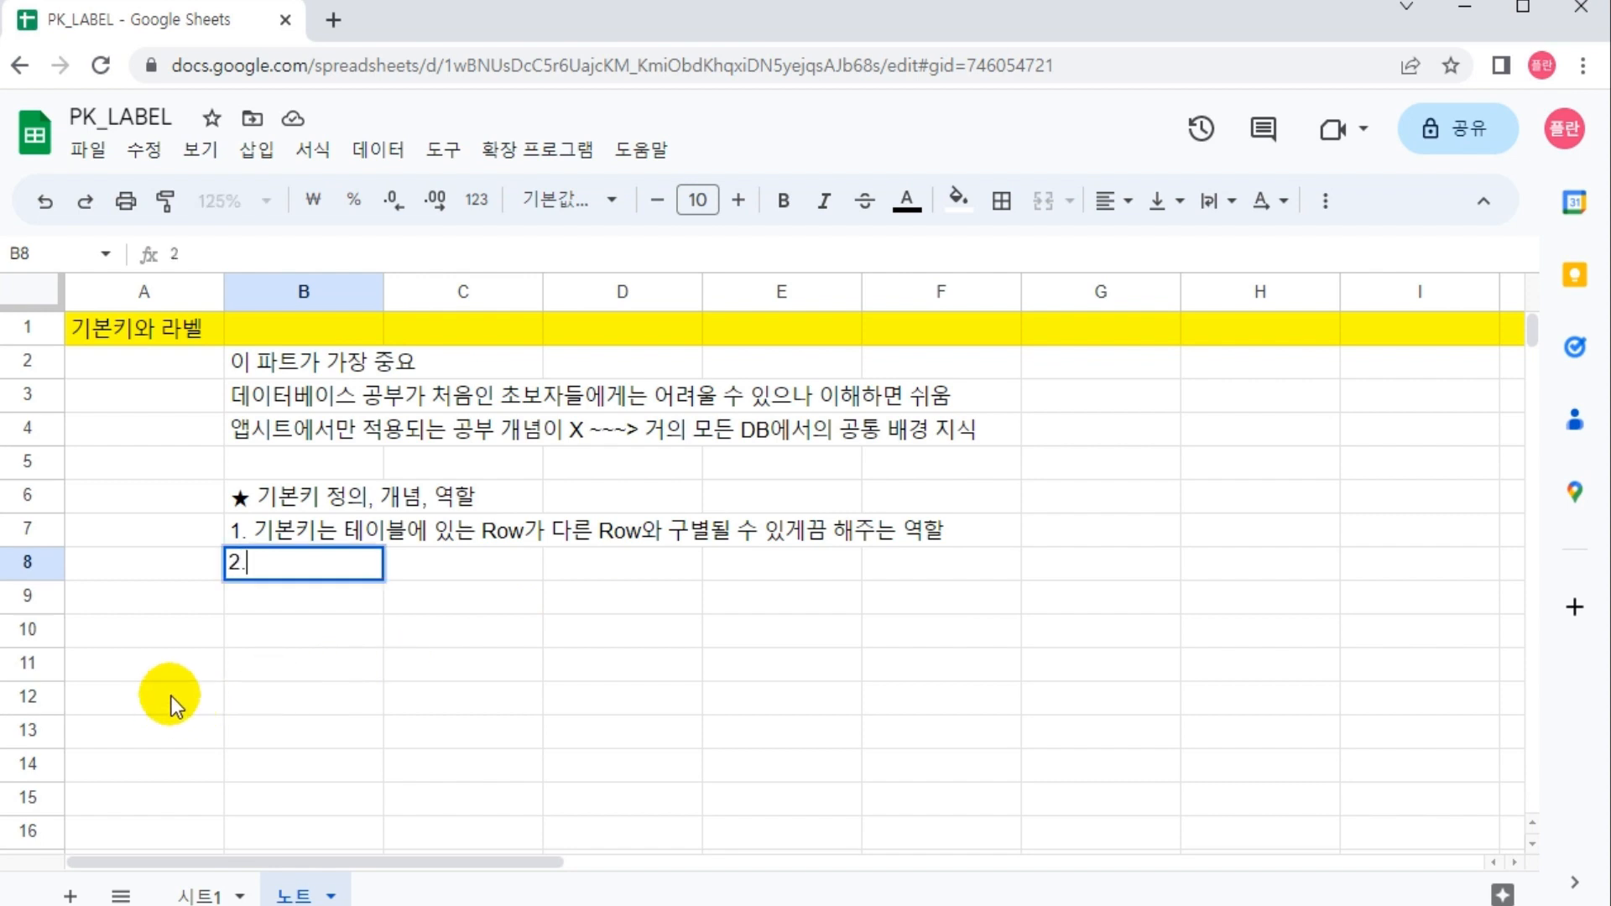
type(" 한 주ㄹ")
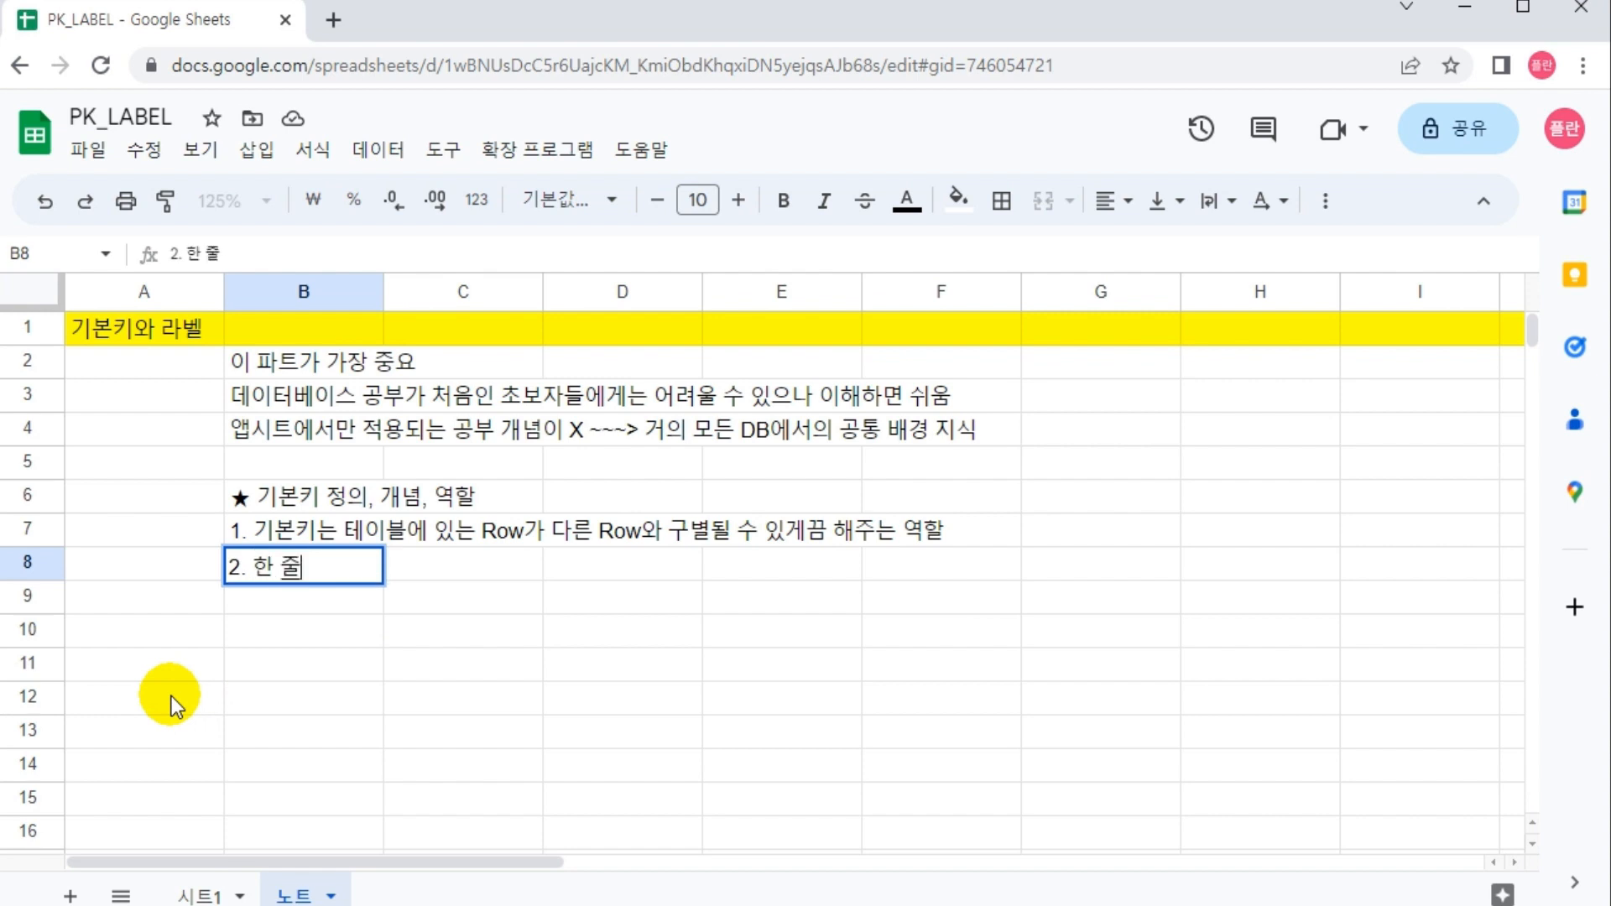
key("BackSpace")
key("BackSpace")
key("BackSpace")
key("BackSpace")
type("줄(Row)")
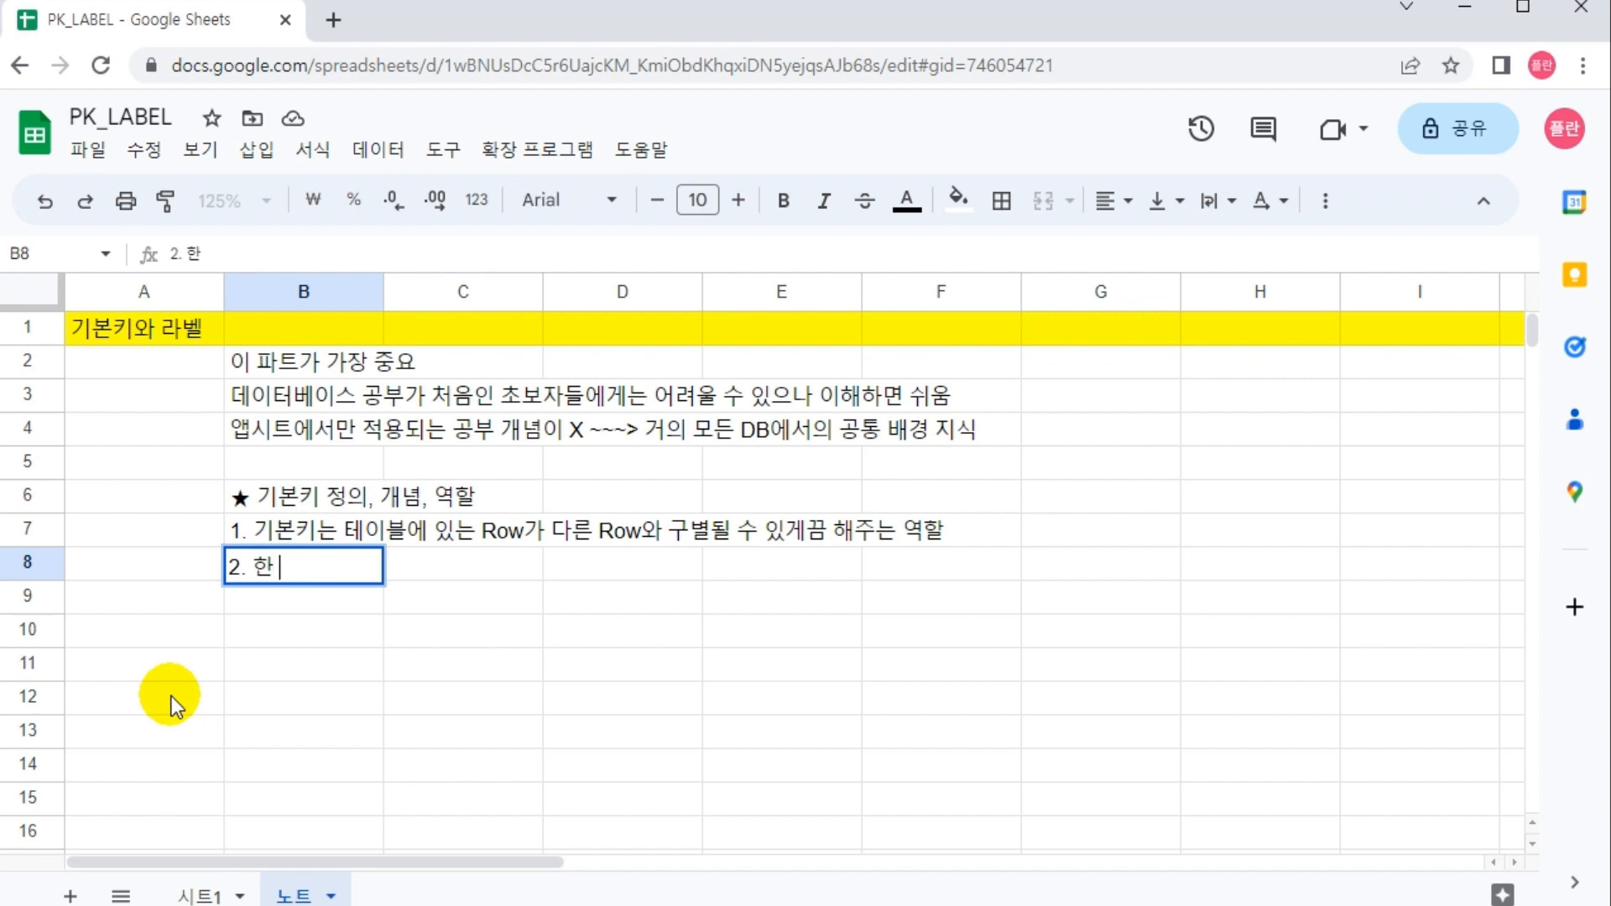
type(" 마다 유일(Unique)")
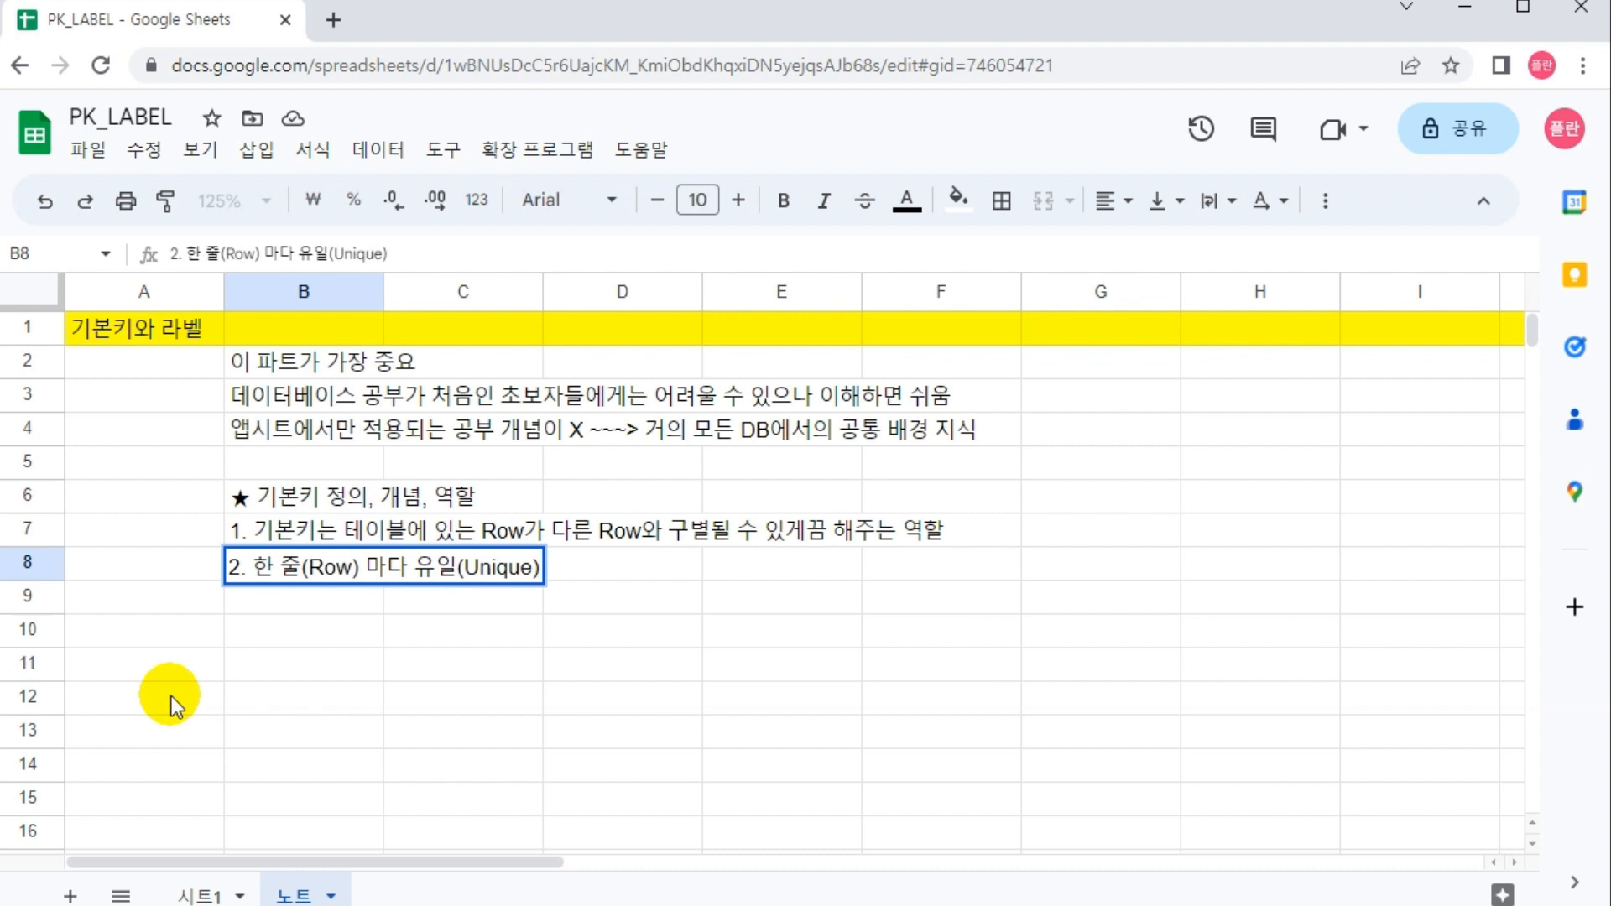
type("해야 하며")
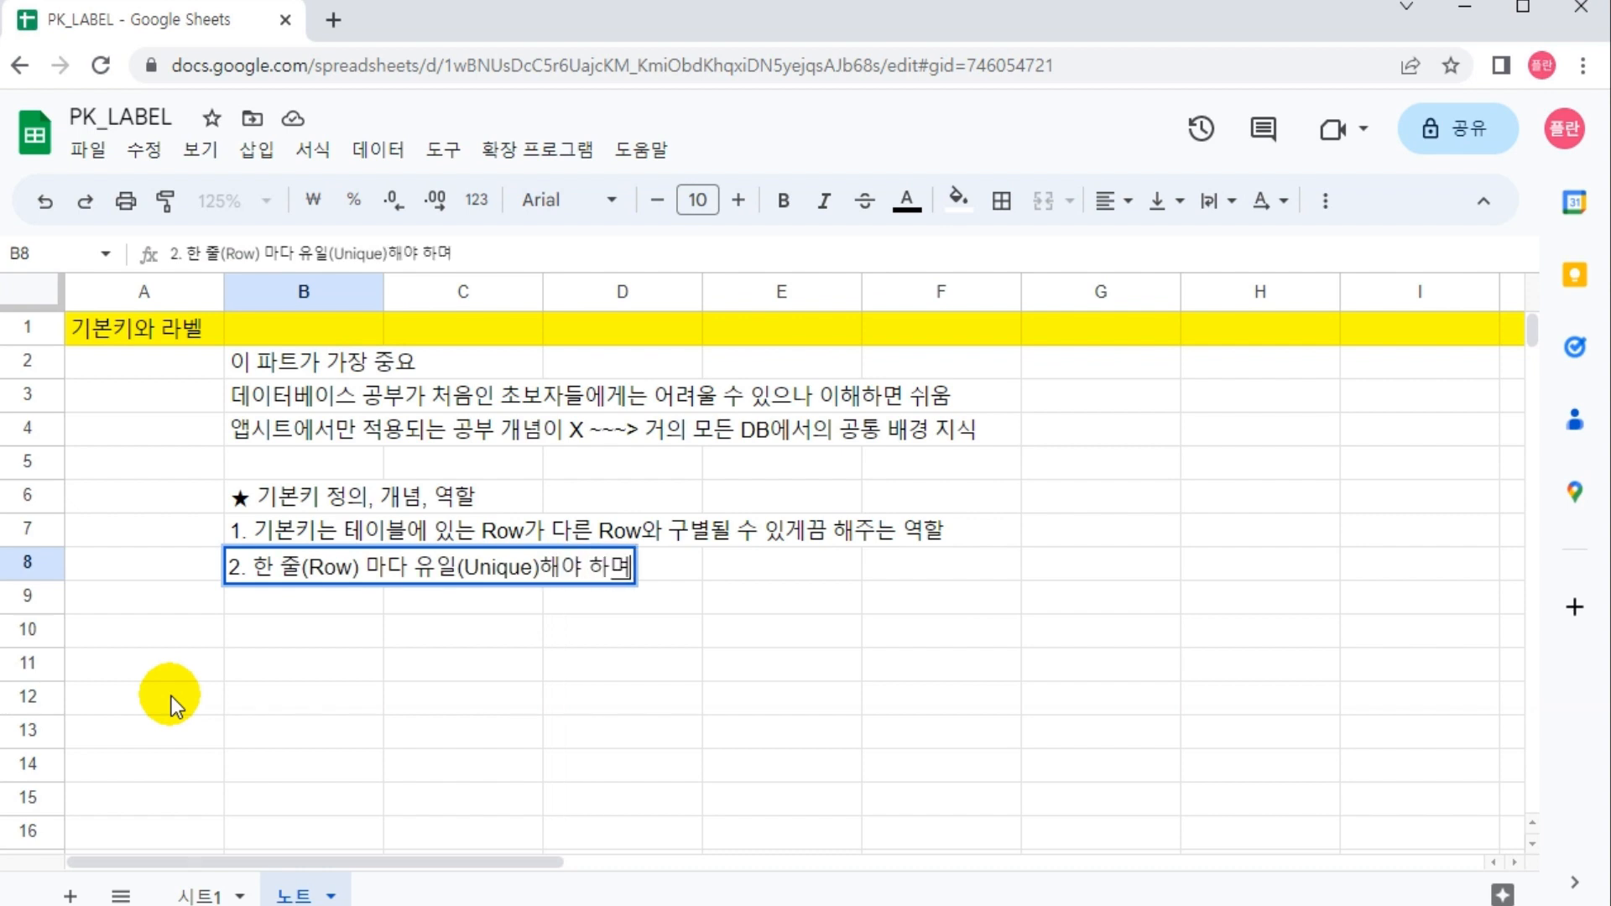
type(", 중복을 허용")
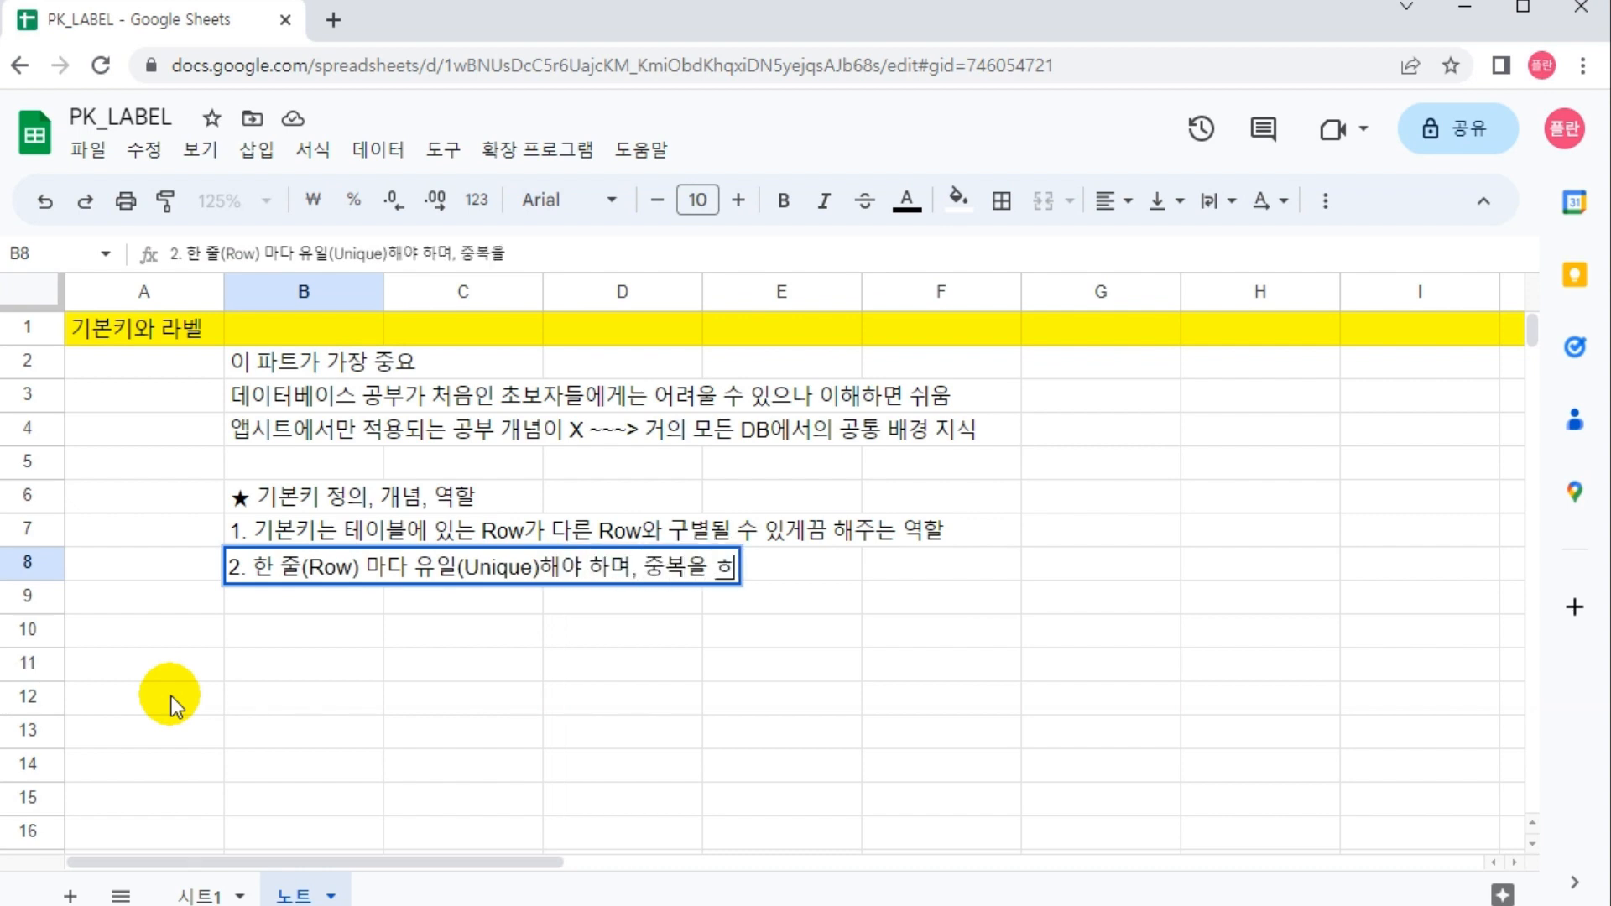
type("하지 X")
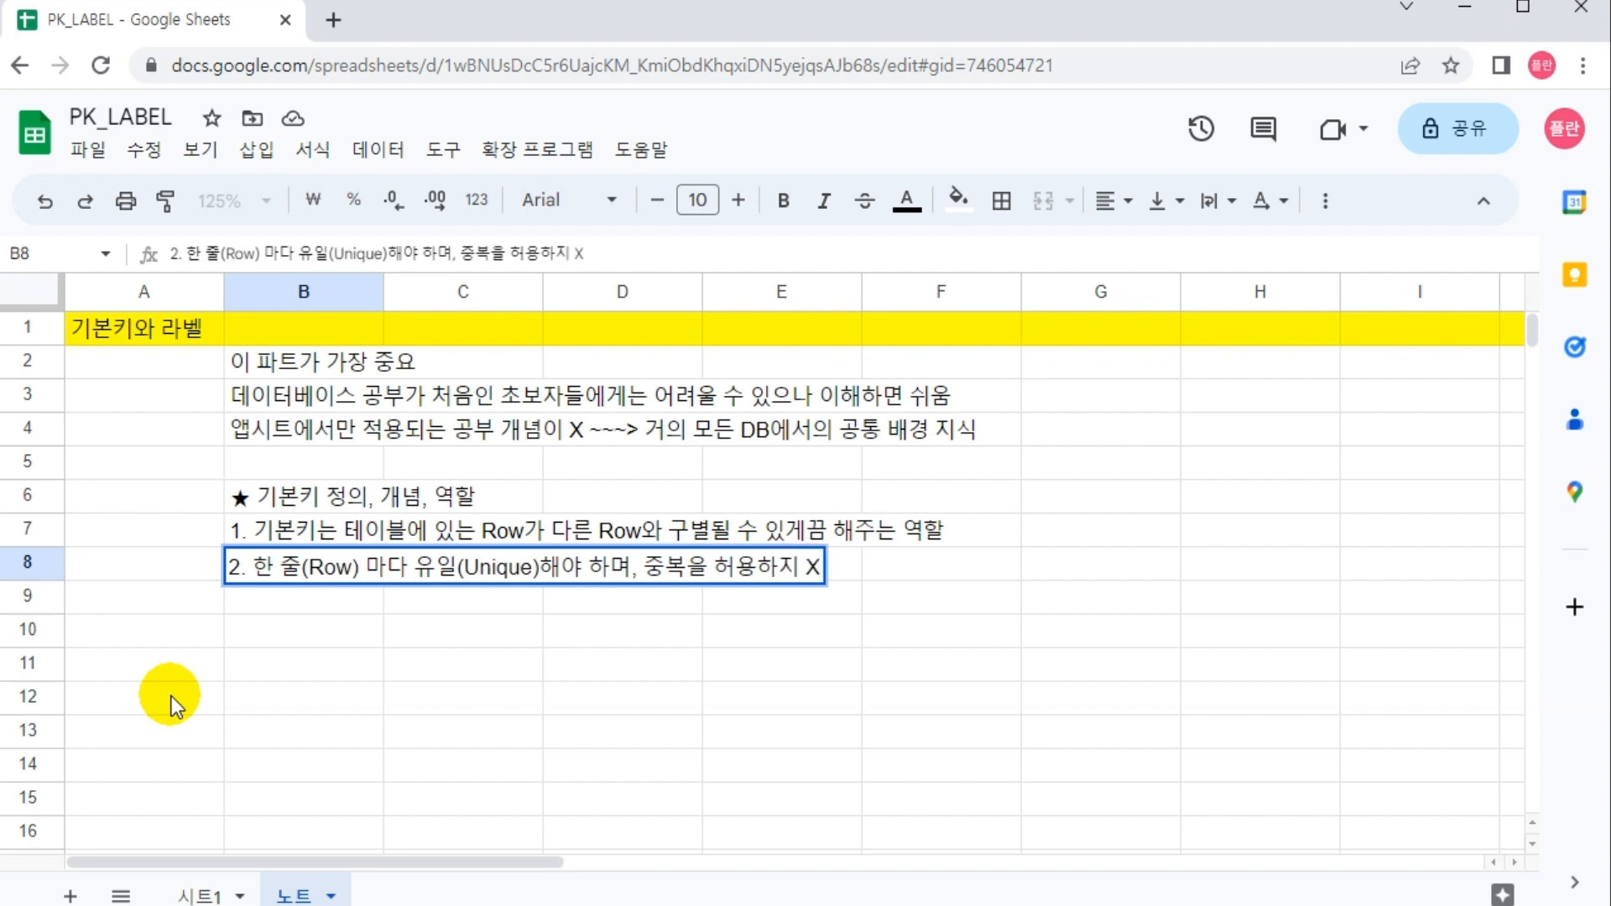
type(" ~~~> N")
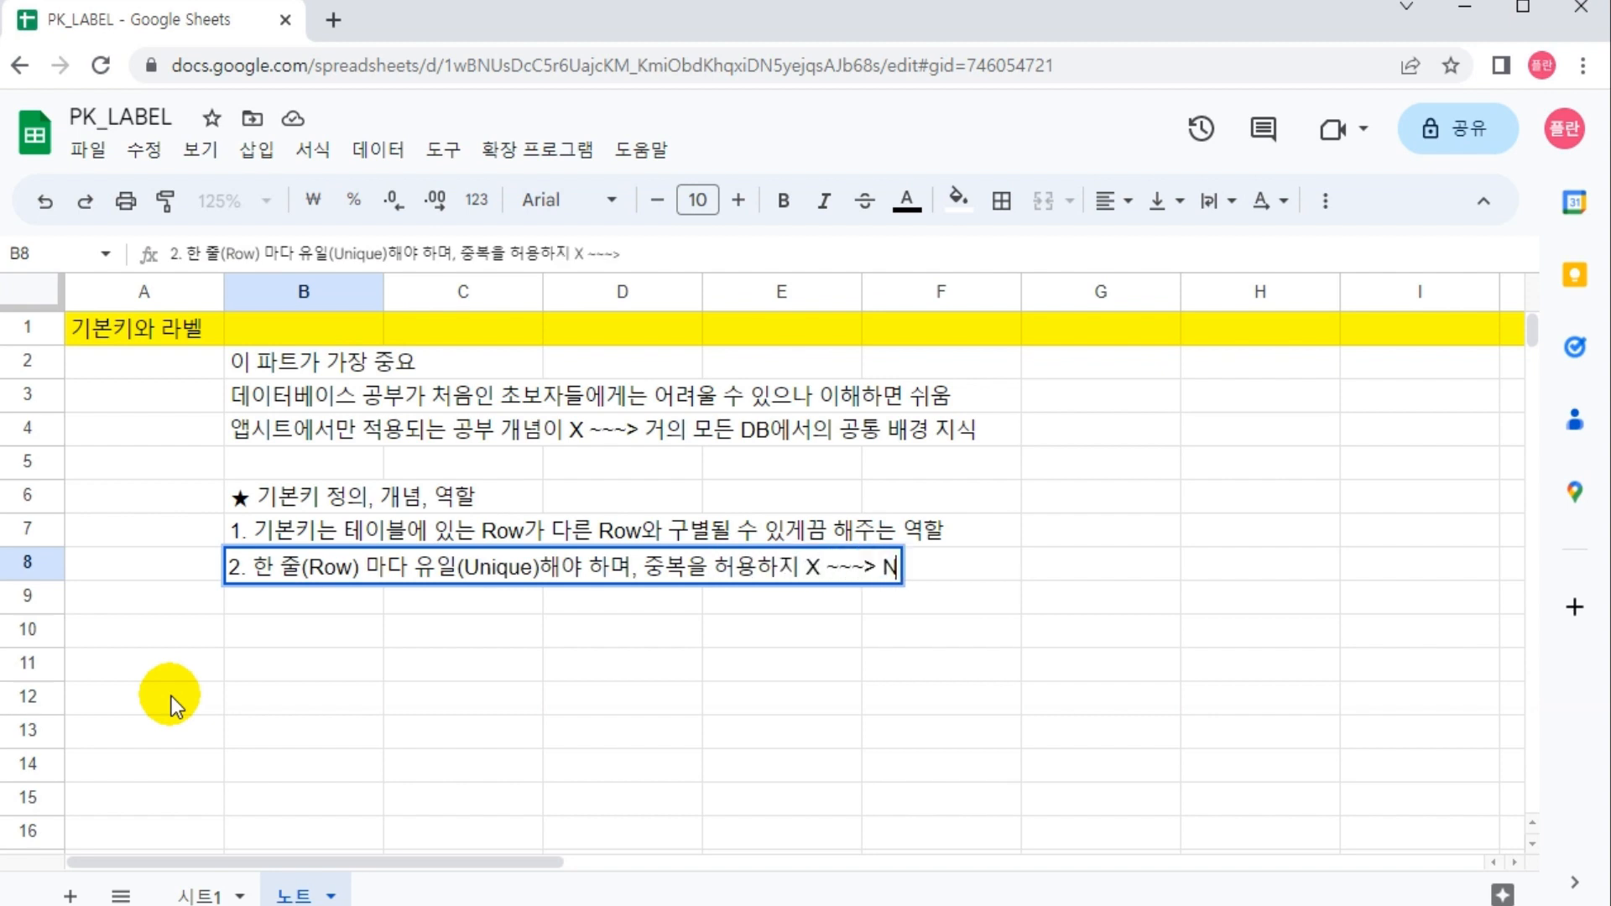
type("ull")
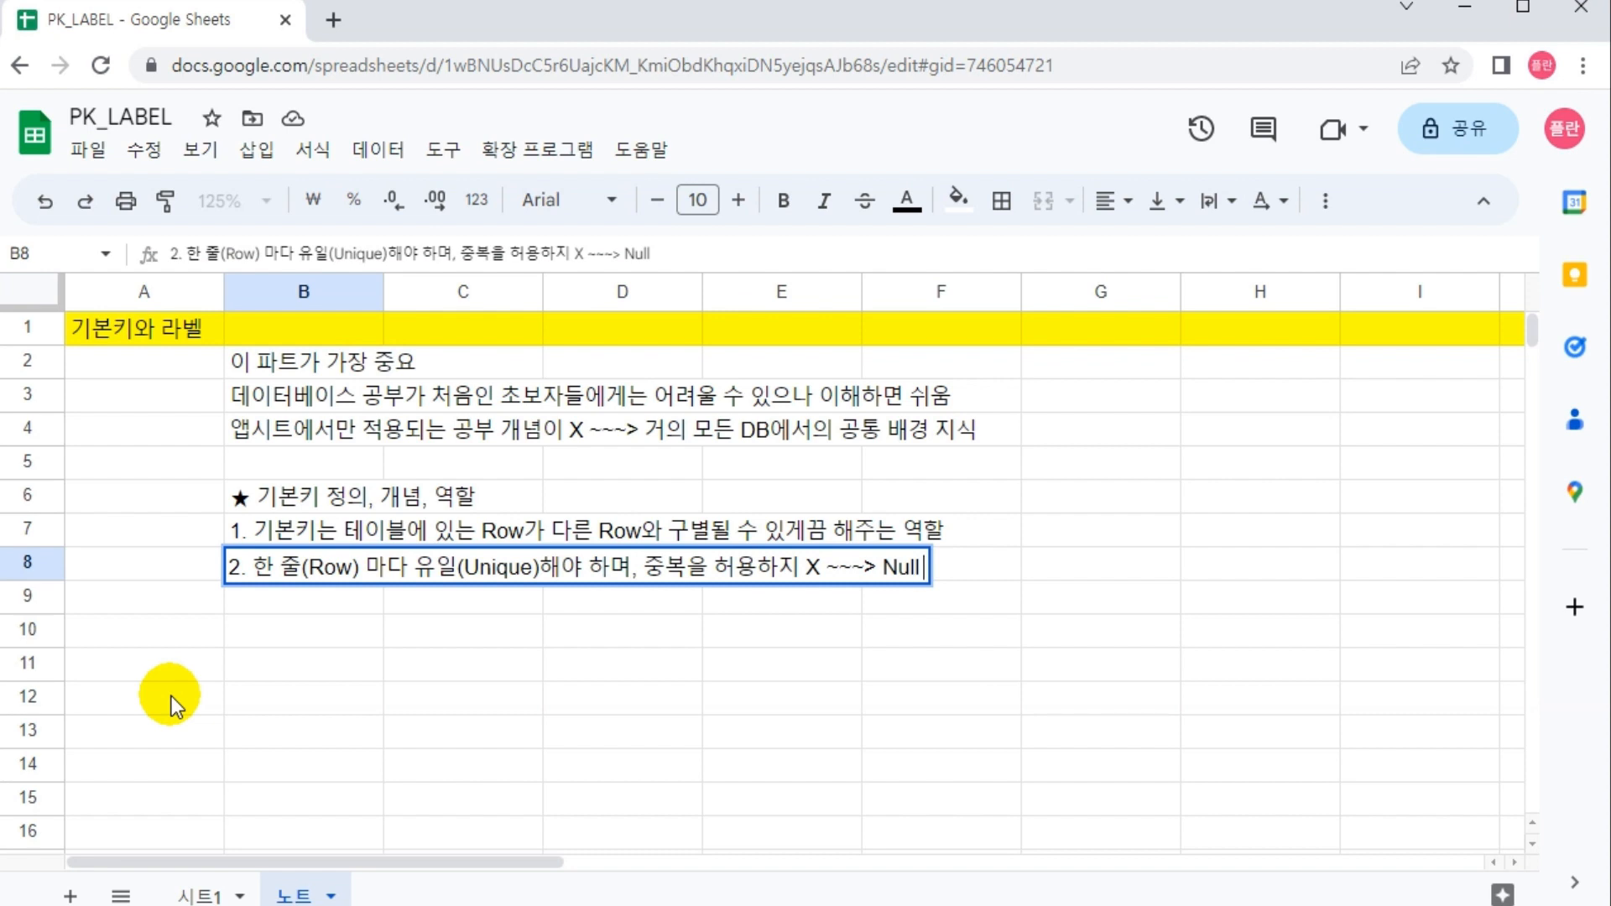
type(" 도 X")
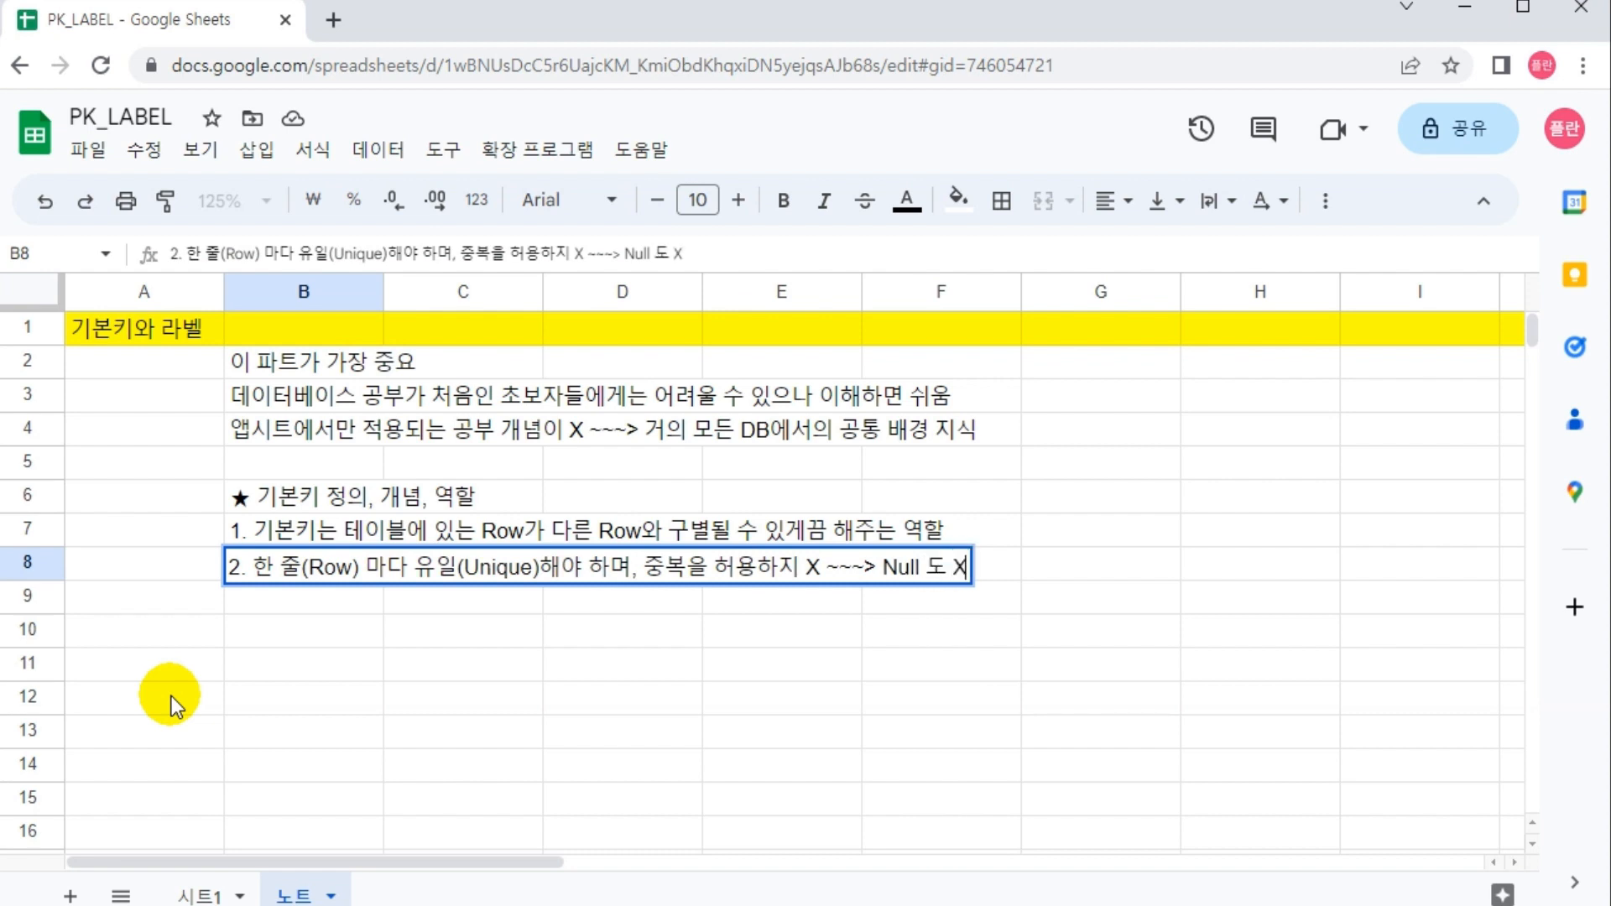
key("Return")
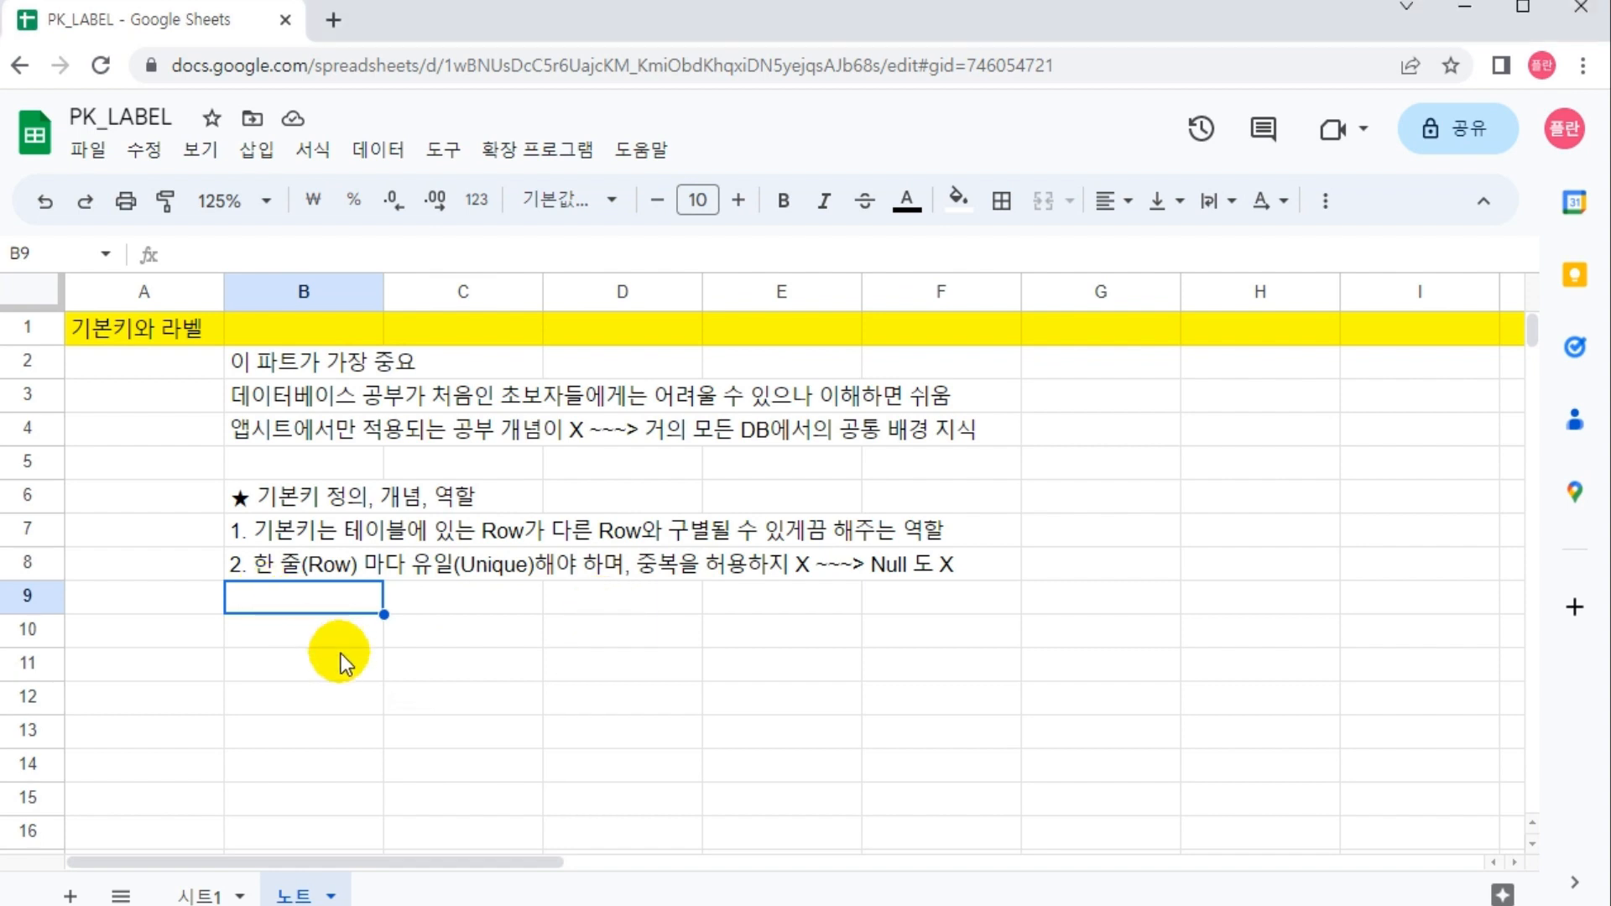
Step: Enter the third item 3. PK in cell B9
type("3. PK")
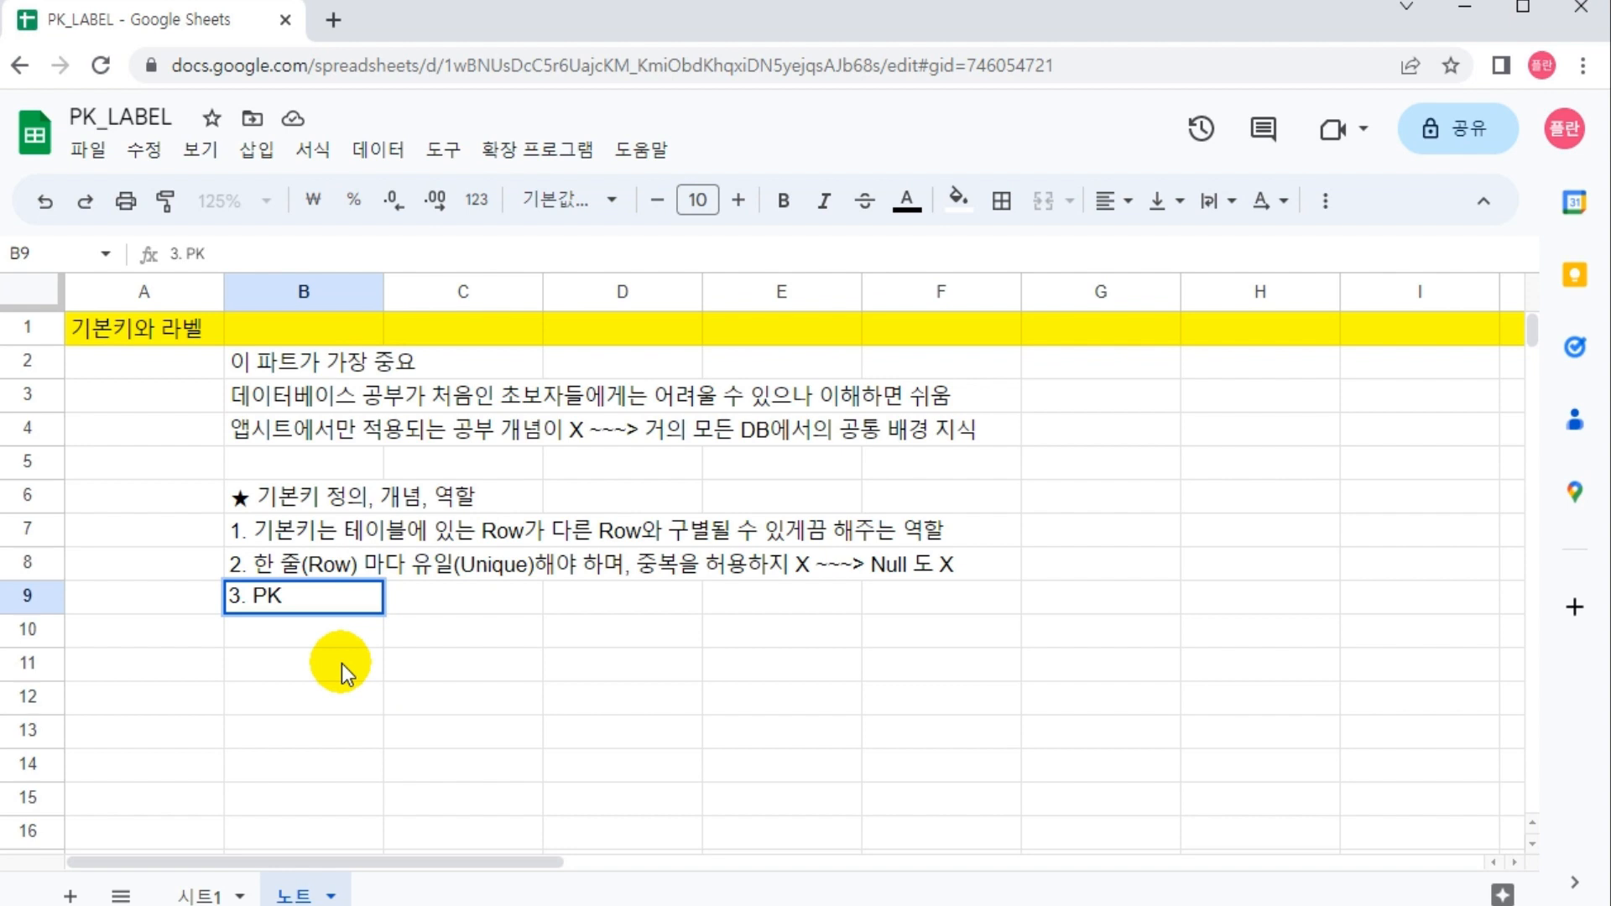
type(" ~~~")
key("BackSpace")
key("BackSpace")
key("BackSpace")
key("BackSpace")
key("Return")
Step: Start the sub-note in cell C10 with 단어 자체의 뜻 ~~~> 주된, 주요한, 기본적인 ~~~>
key("Right")
type("ek")
key("BackSpace")
key("BackSpace")
key("Hangul")
type("단어 ")
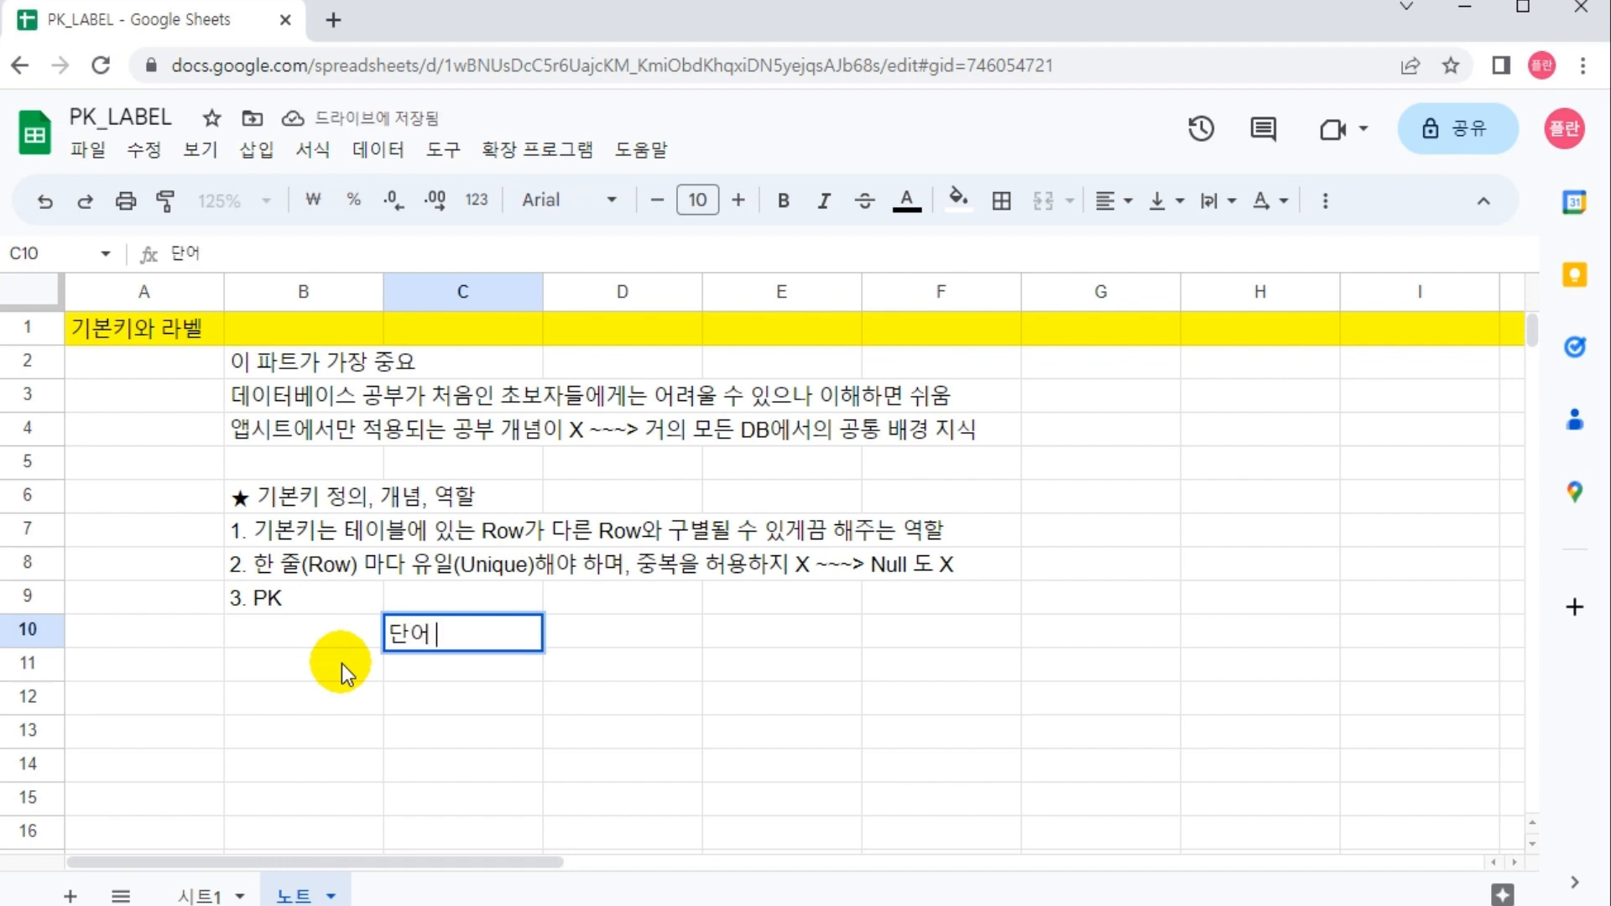
type("자체의 뜻 ~~~>")
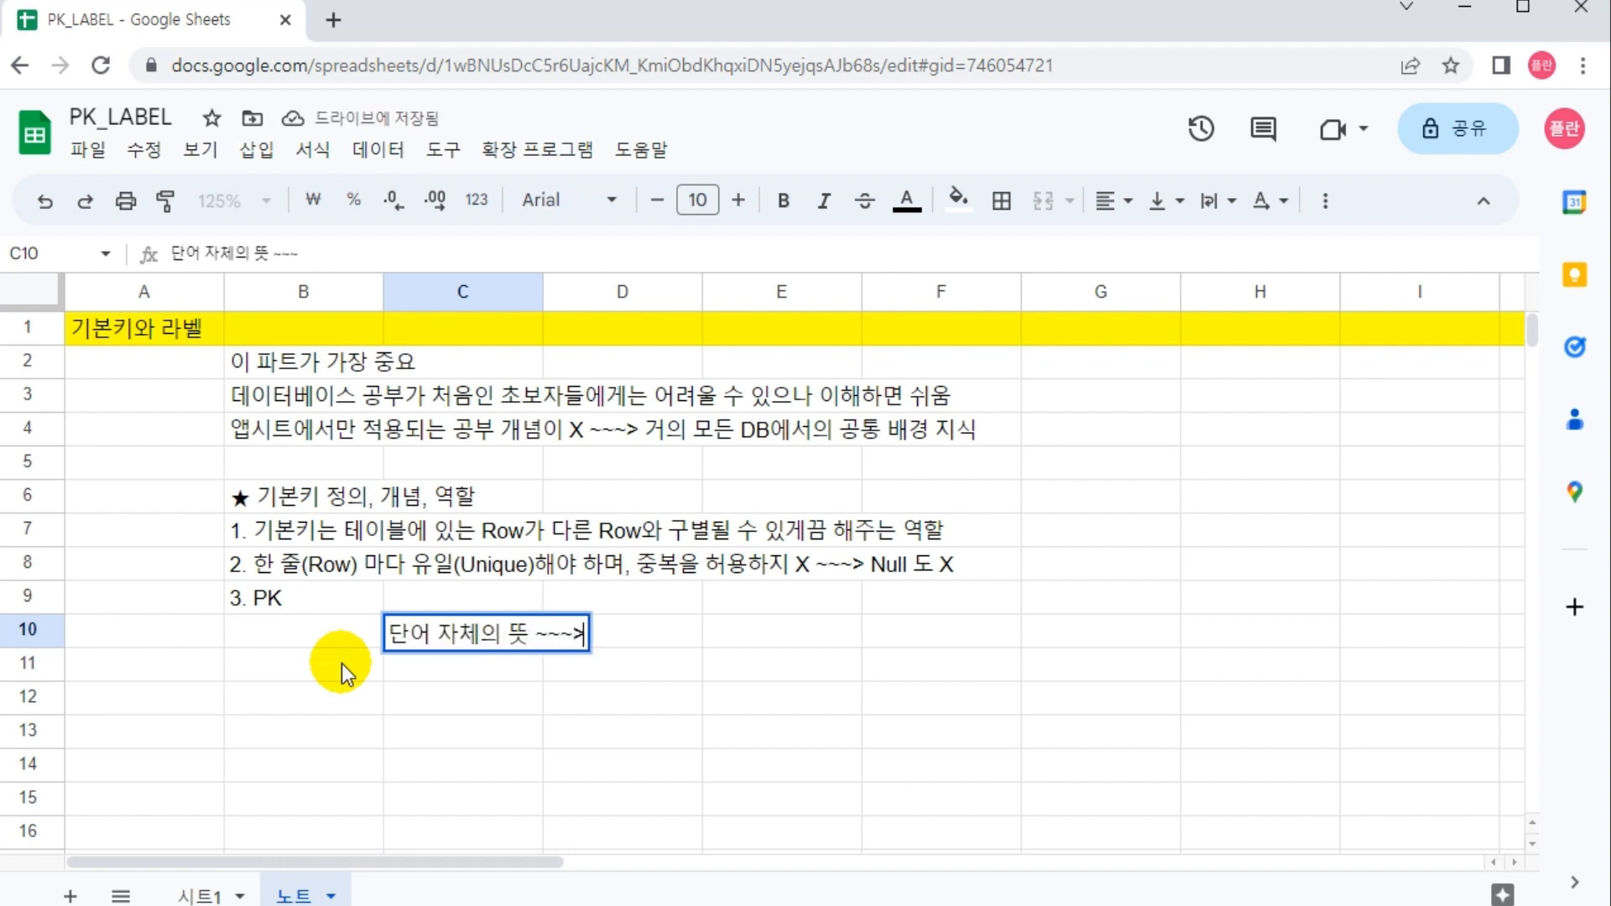
type(" 주된, 주요한, 깁")
type("본적인")
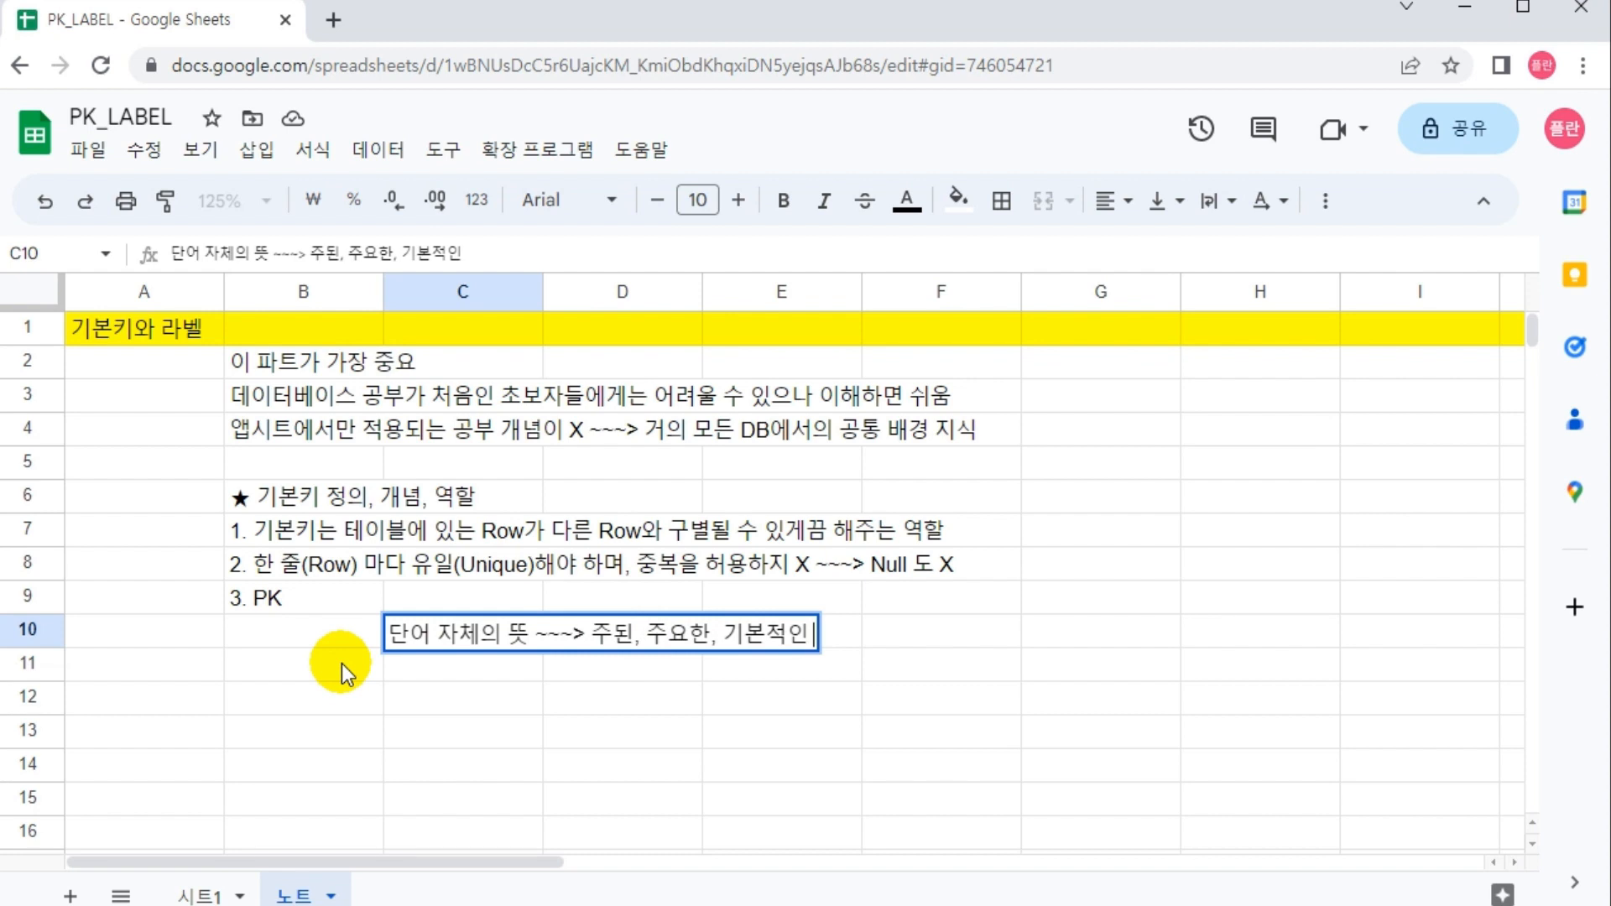
type("~~~>")
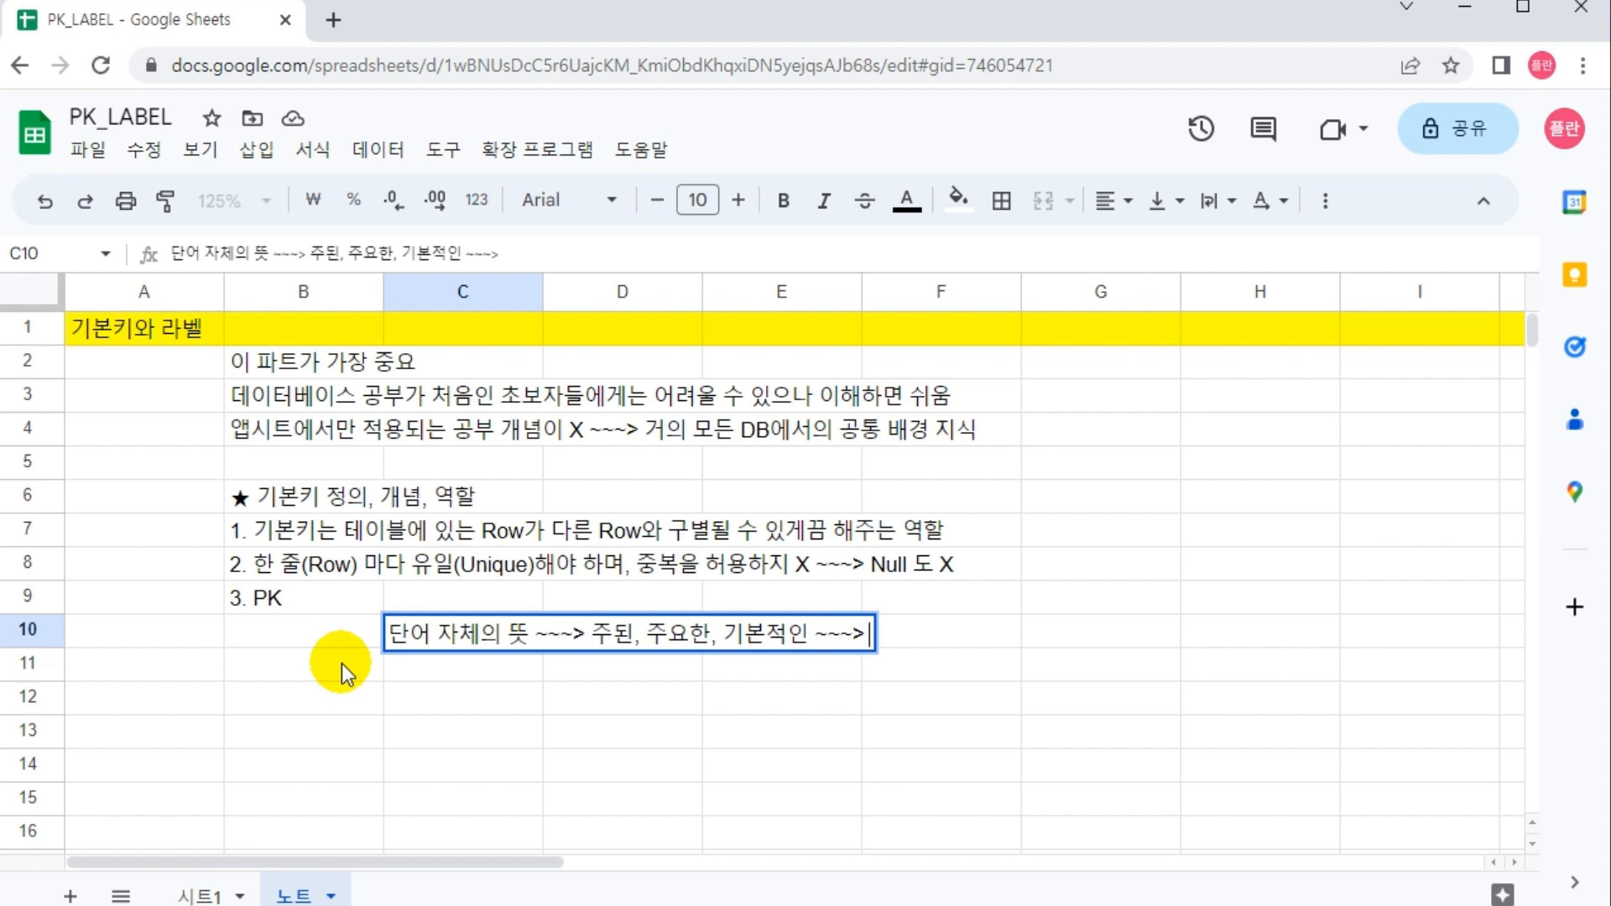
Step: Complete the C10 sub-note with the example Primary school = Elementary school
type("Prima")
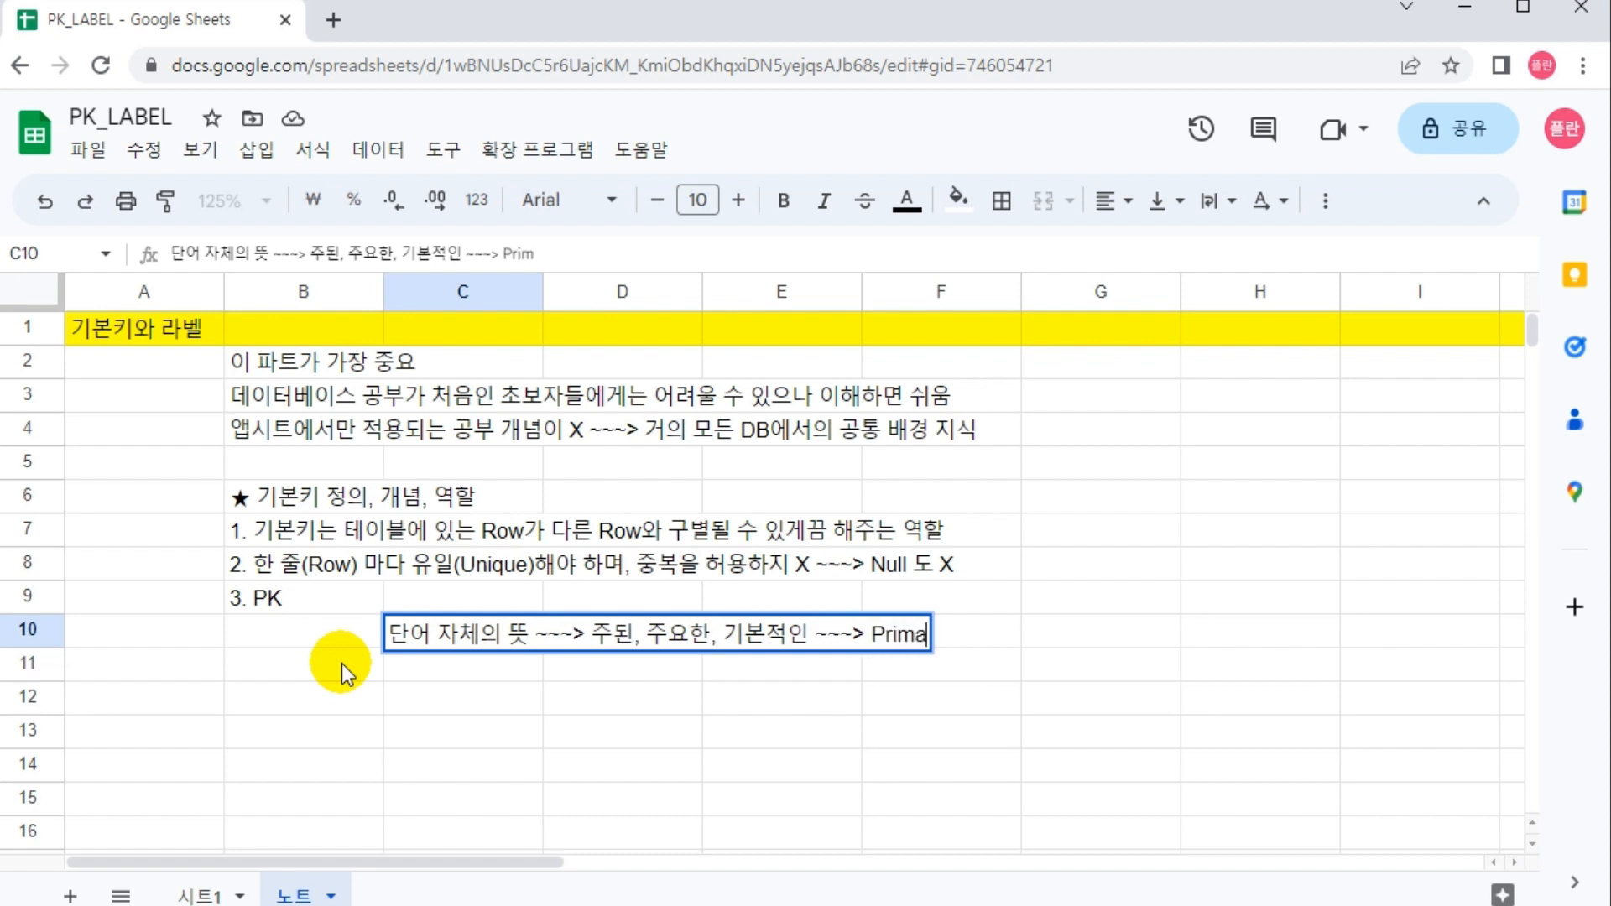
type("ry Scho")
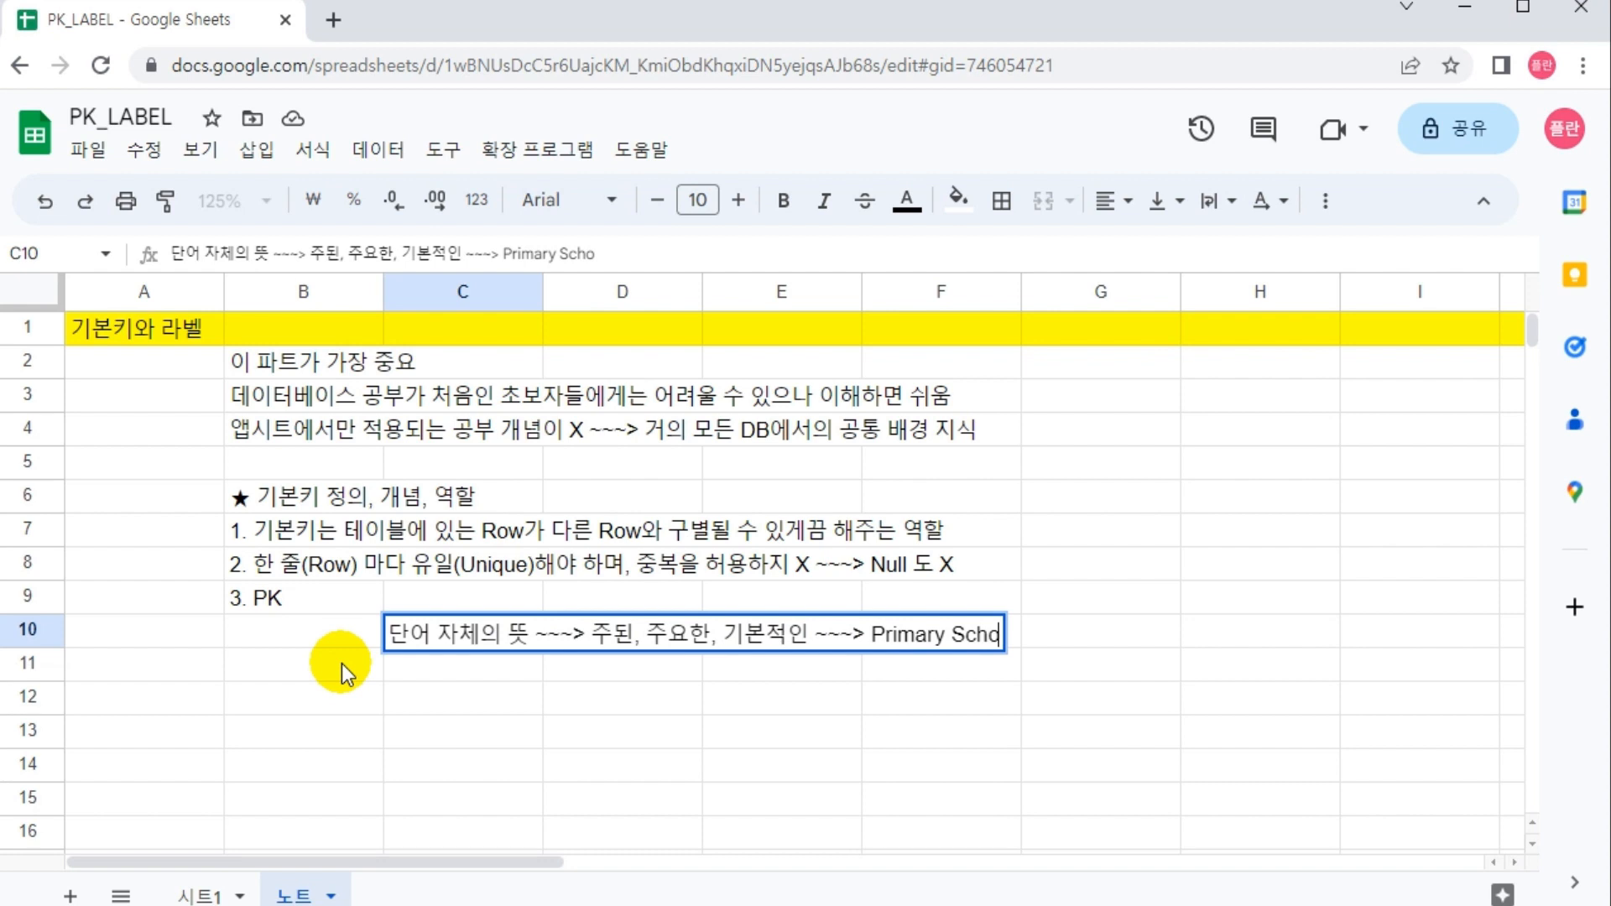
type("ol")
key("BackSpace")
key("BackSpace")
key("BackSpace")
key("BackSpace")
key("BackSpace")
key("BackSpace")
type("school")
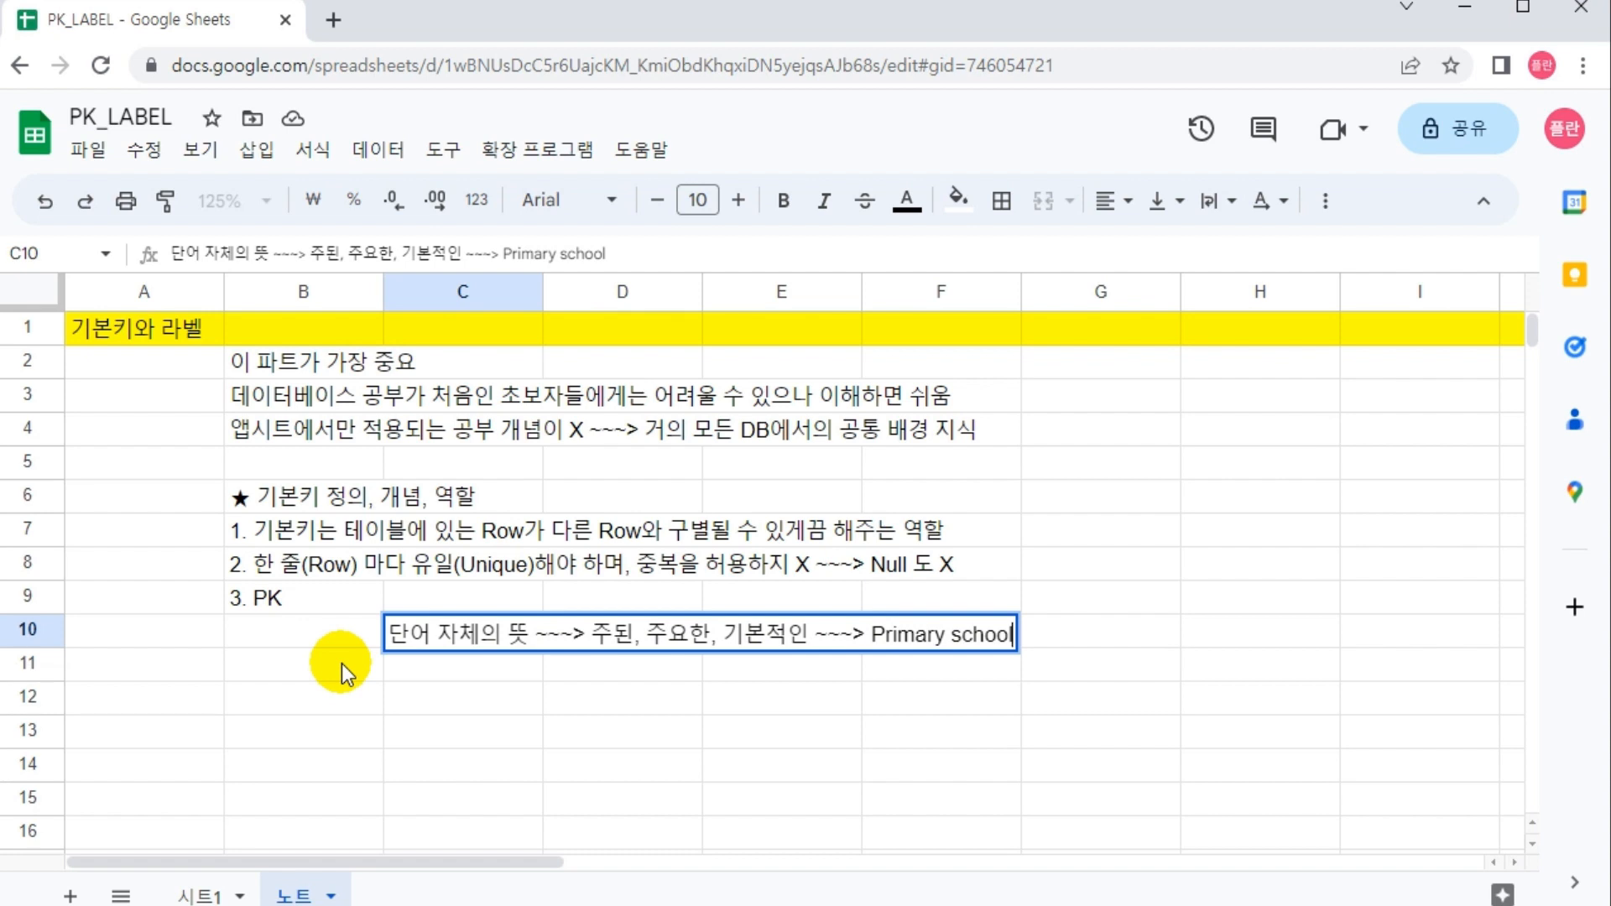
type("= Eleme")
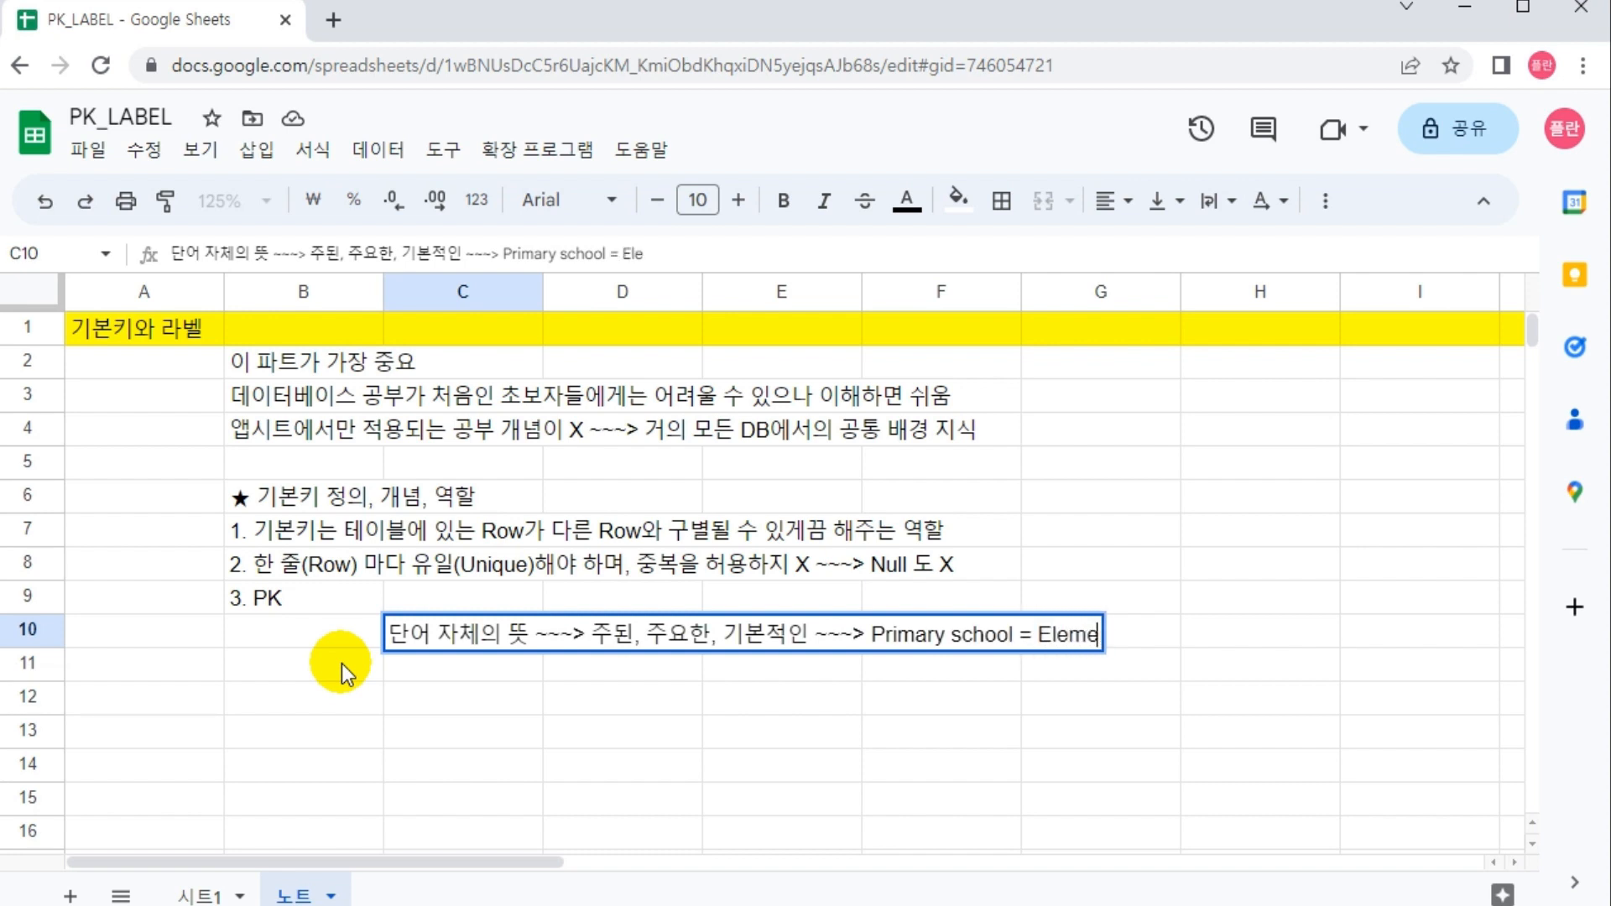
type("ntary school")
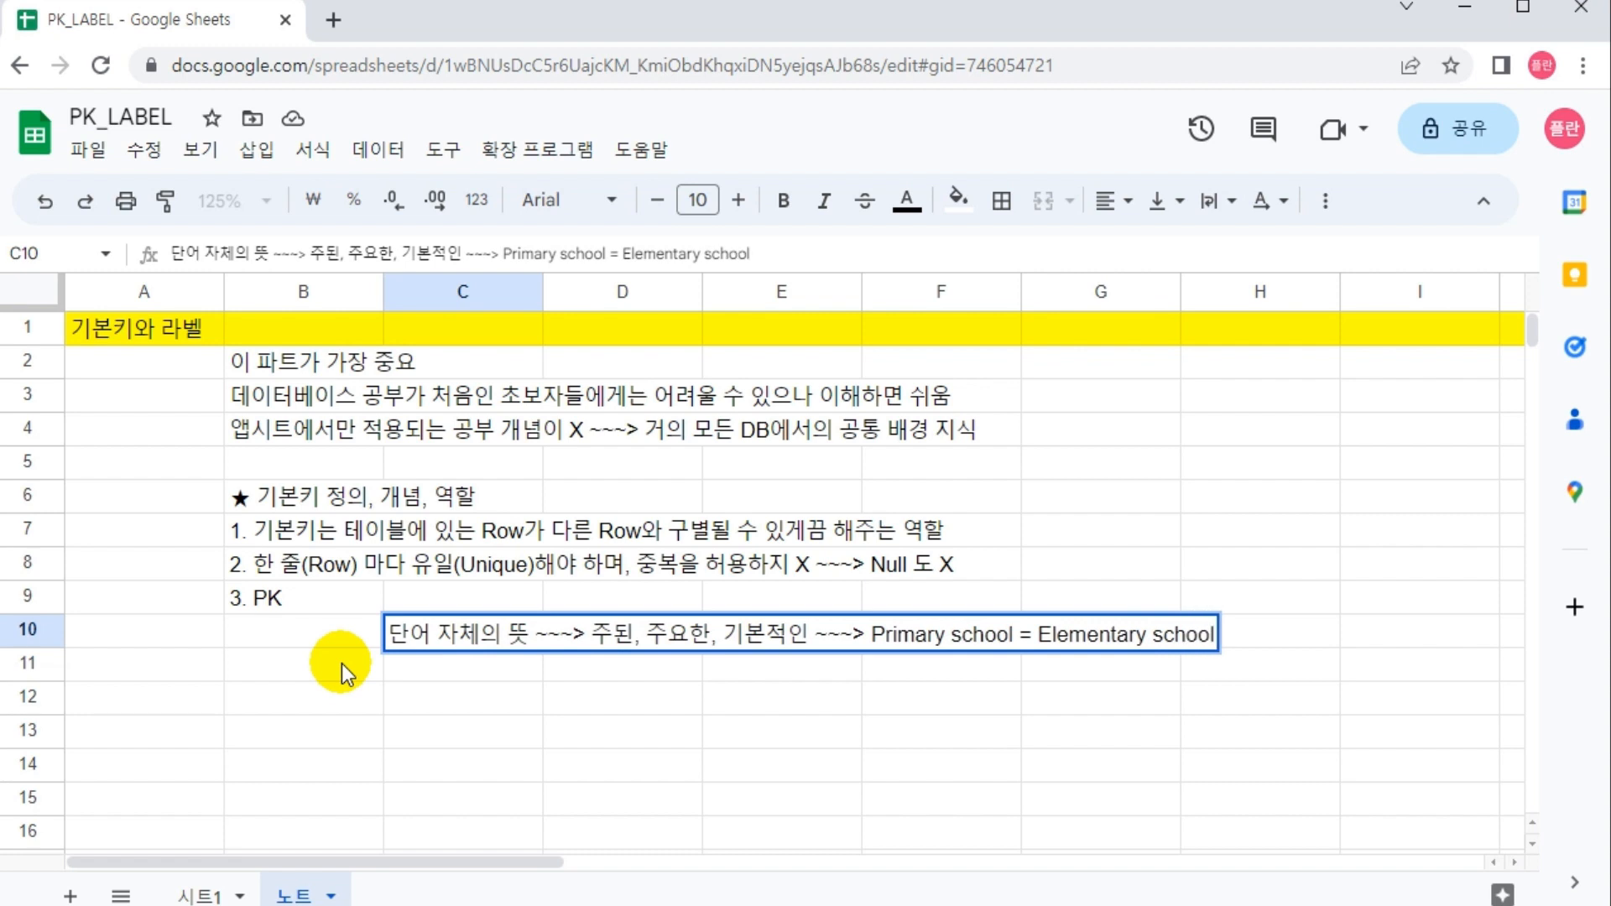
left_click(340, 663)
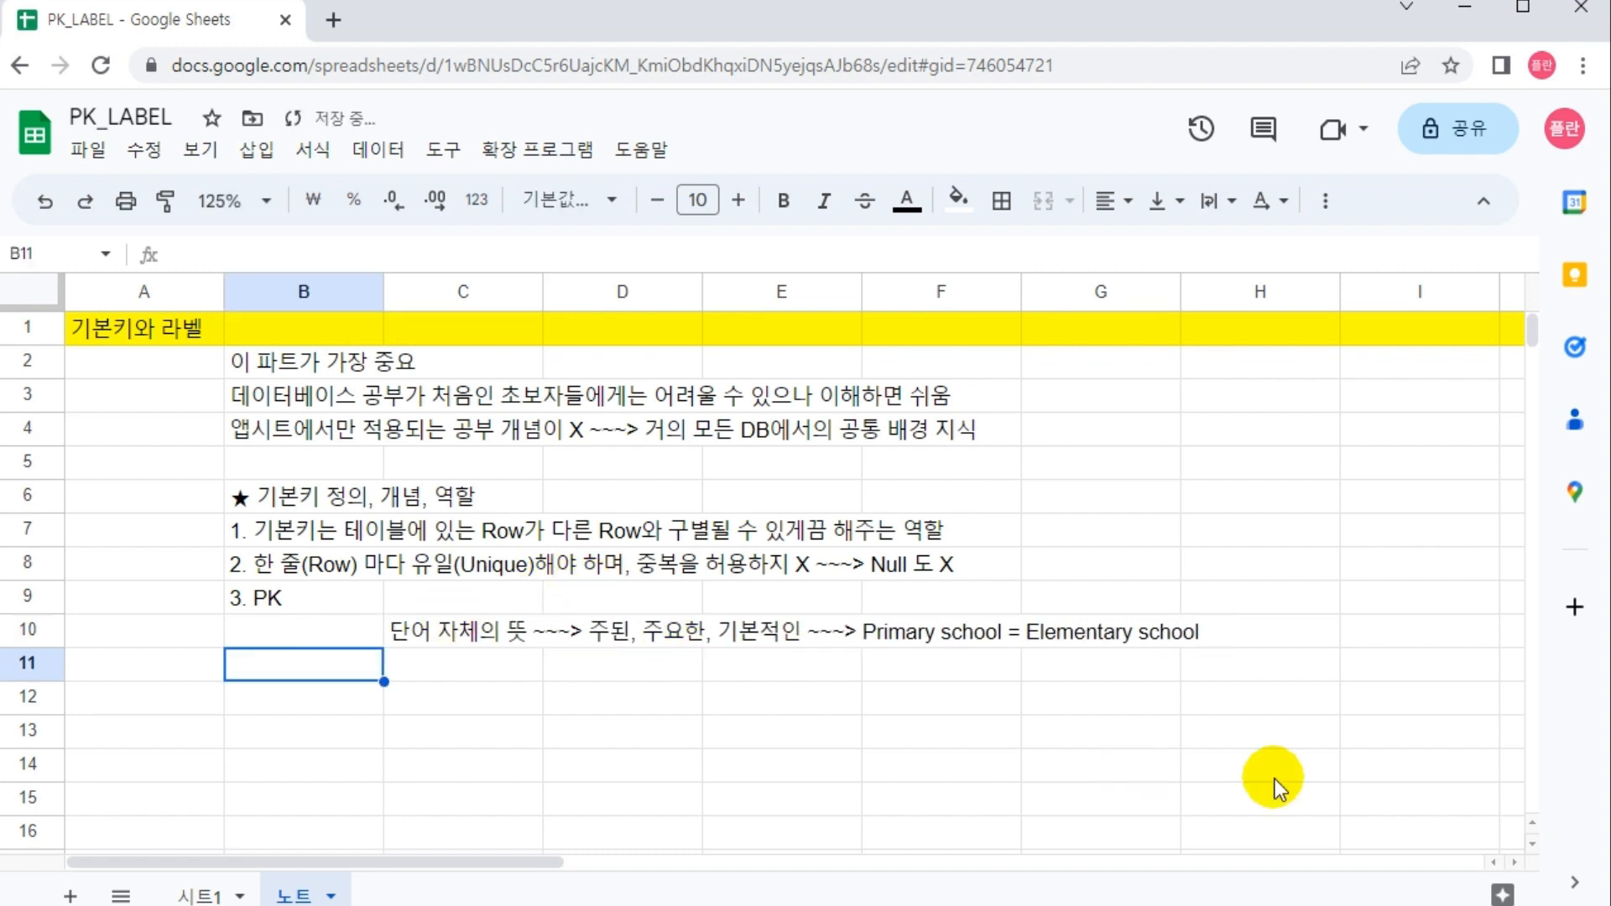
left_click_drag(859, 656, 1202, 657)
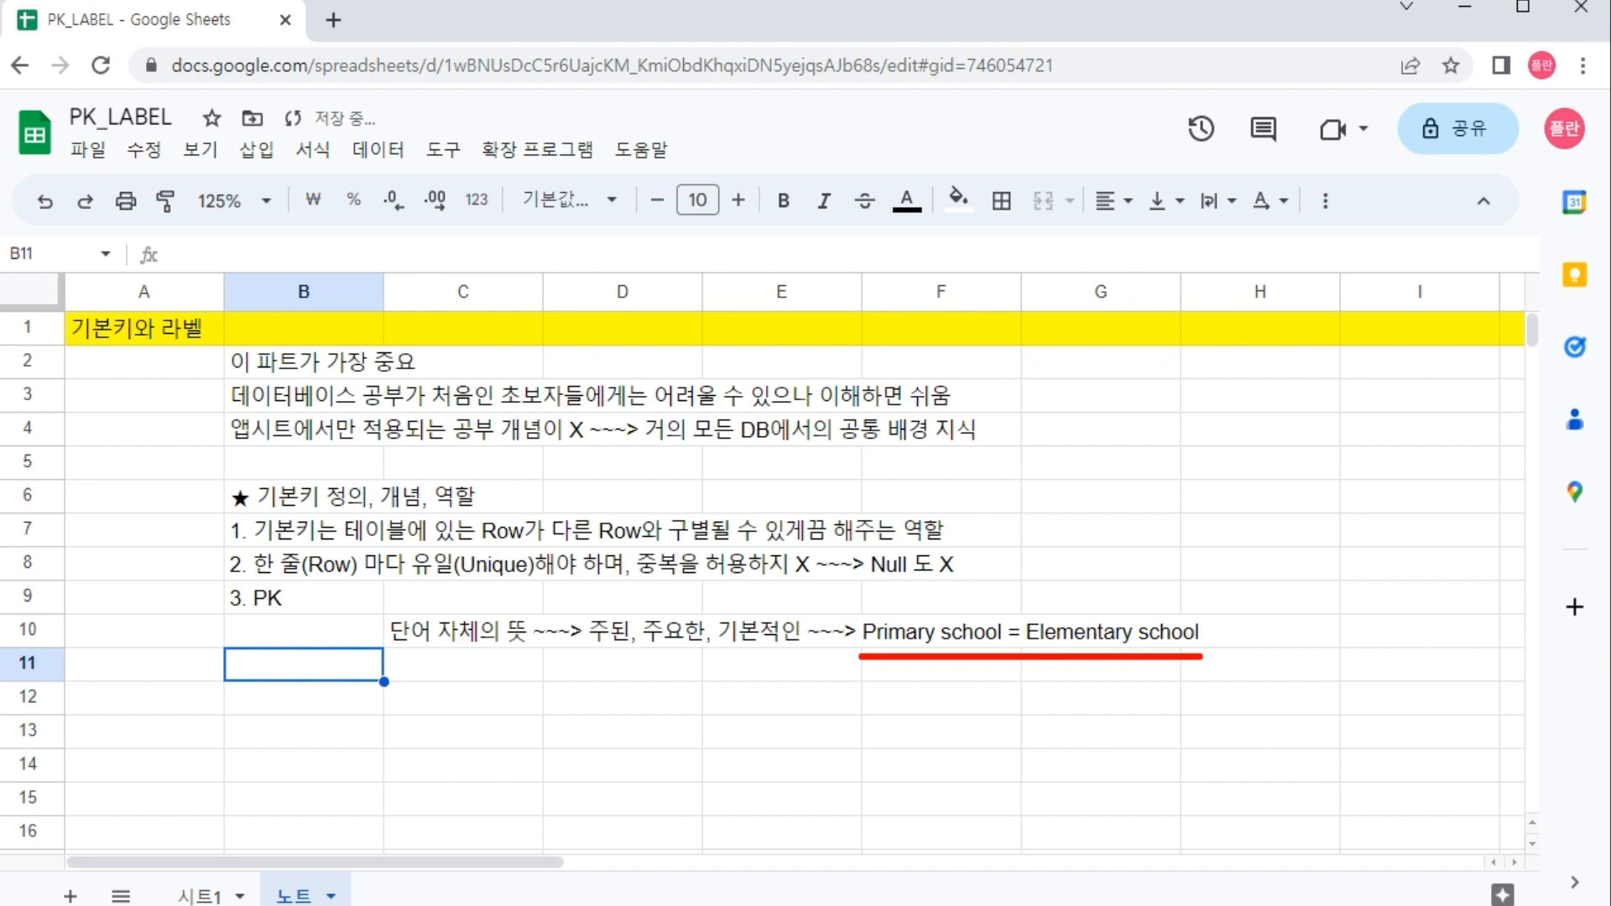
mouse_move(1233, 766)
left_mouse_down()
mouse_move(1175, 694)
mouse_move(1194, 695)
left_mouse_up()
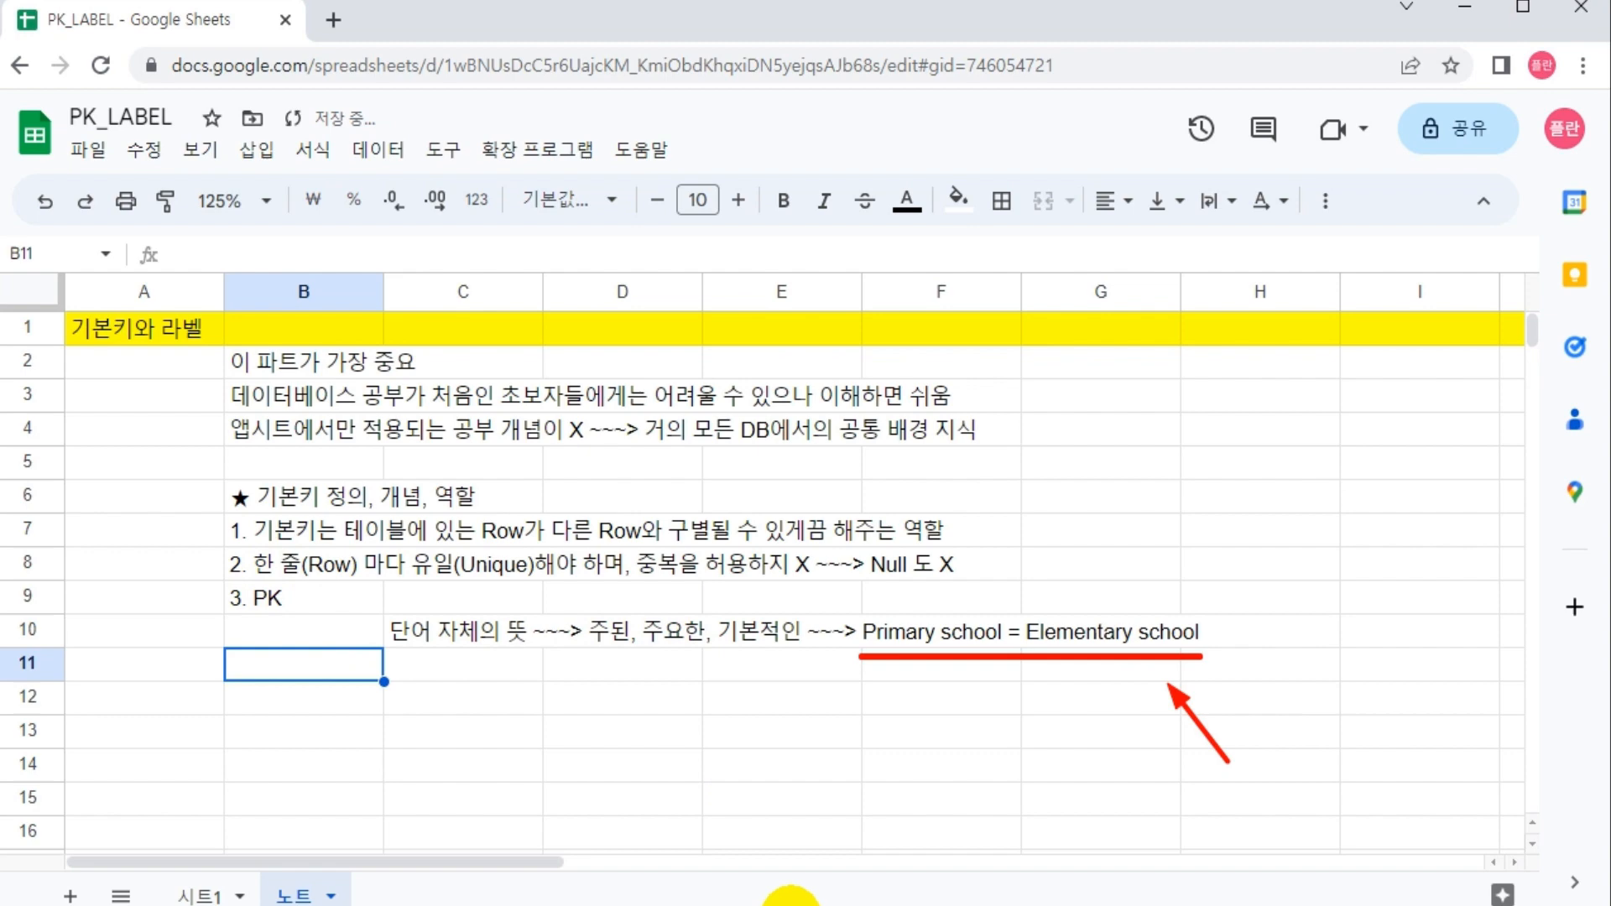
left_click_drag(429, 216, 377, 331)
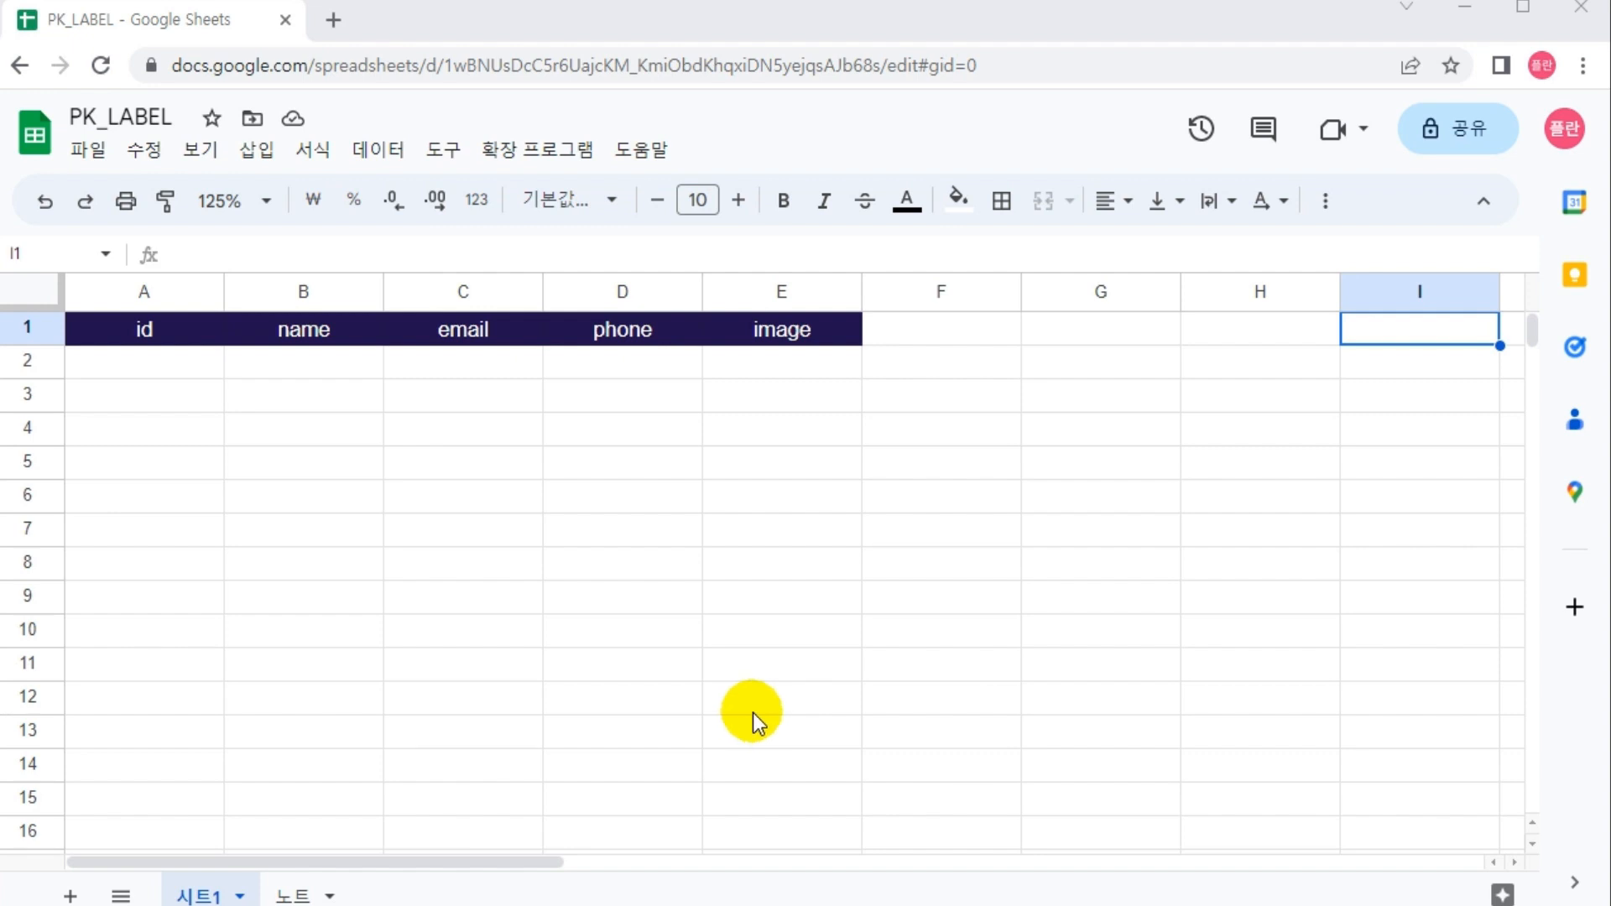
Step: Rename the sheet 시트1 as table
double_click(198, 895)
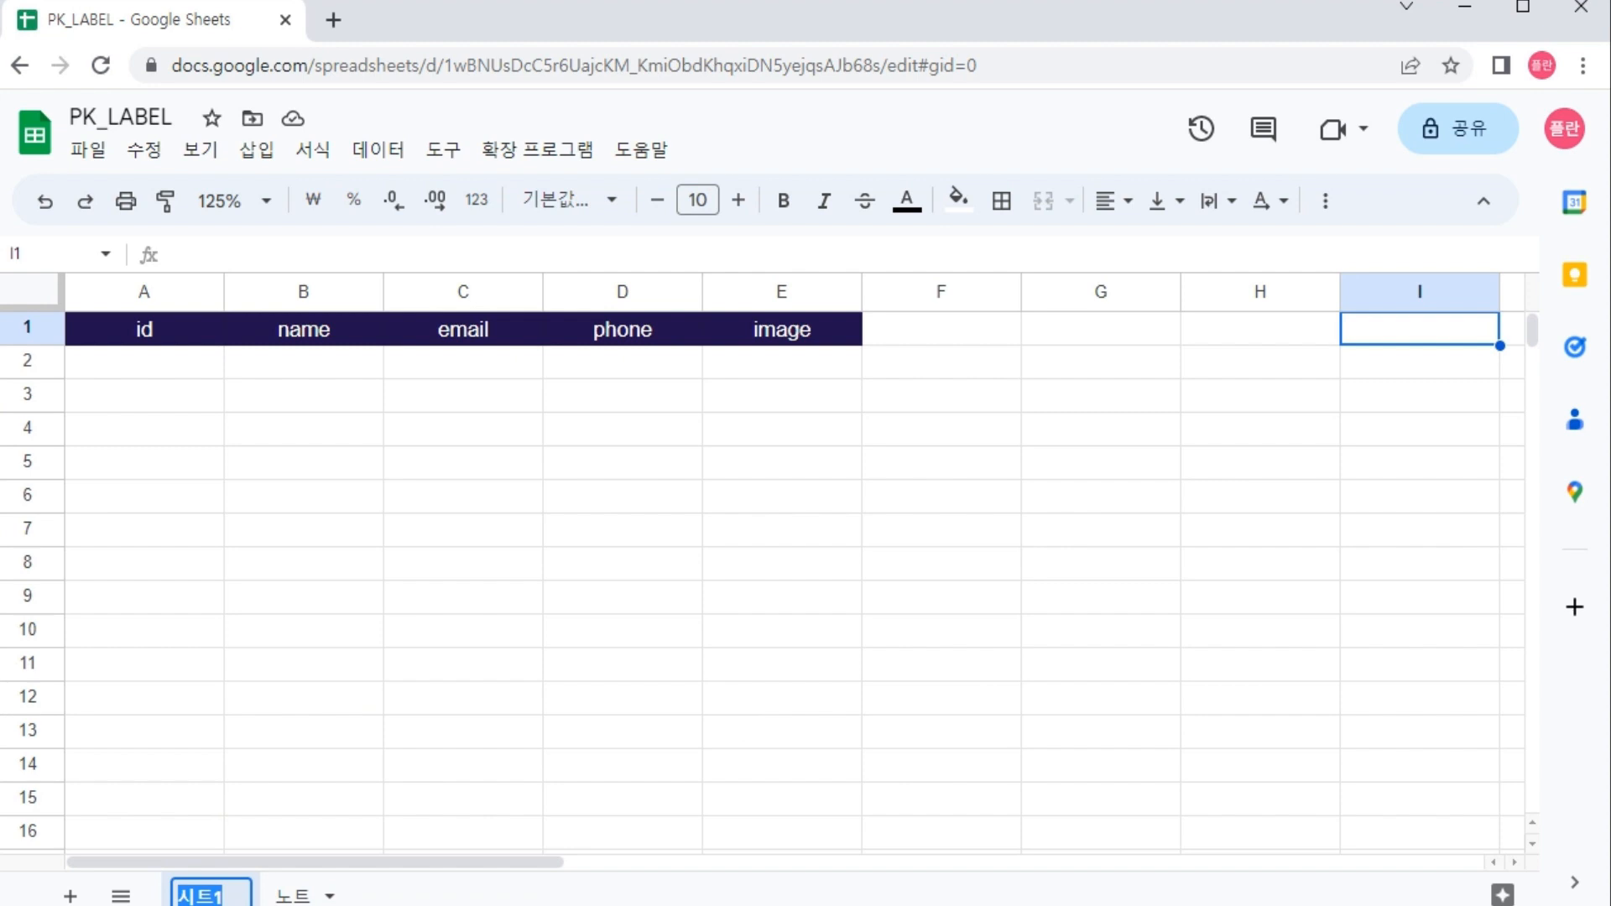
type("table")
key("Return")
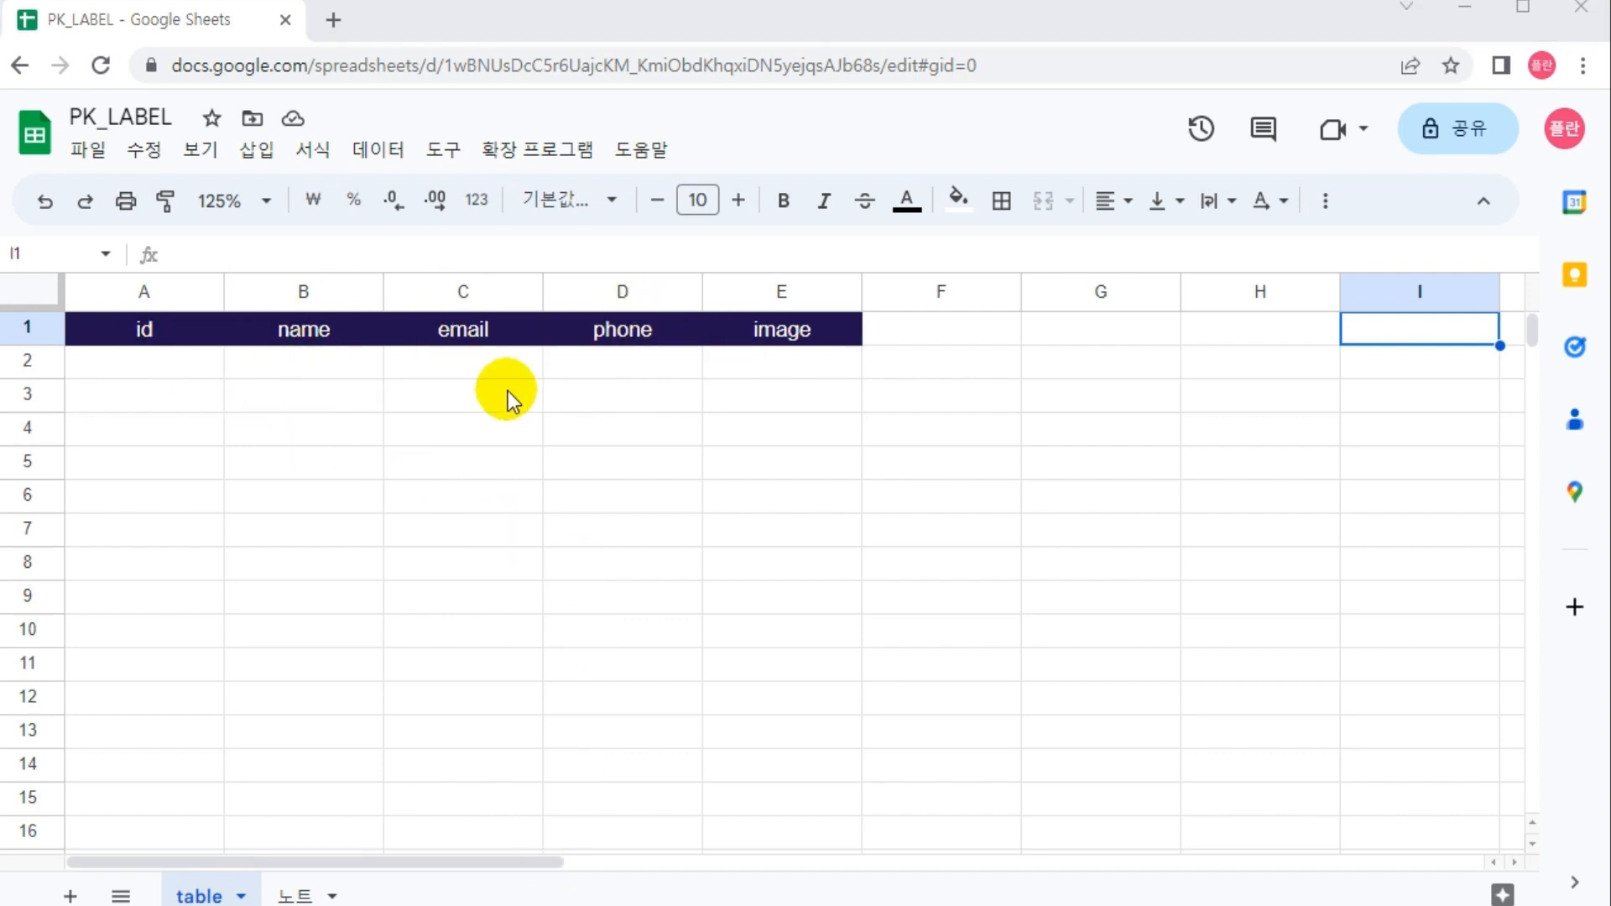
Step: In the 노트 sheet, leave row 11 empty and enter the heading ★ 기본키 지정 실습 in cell B12
left_click(293, 895)
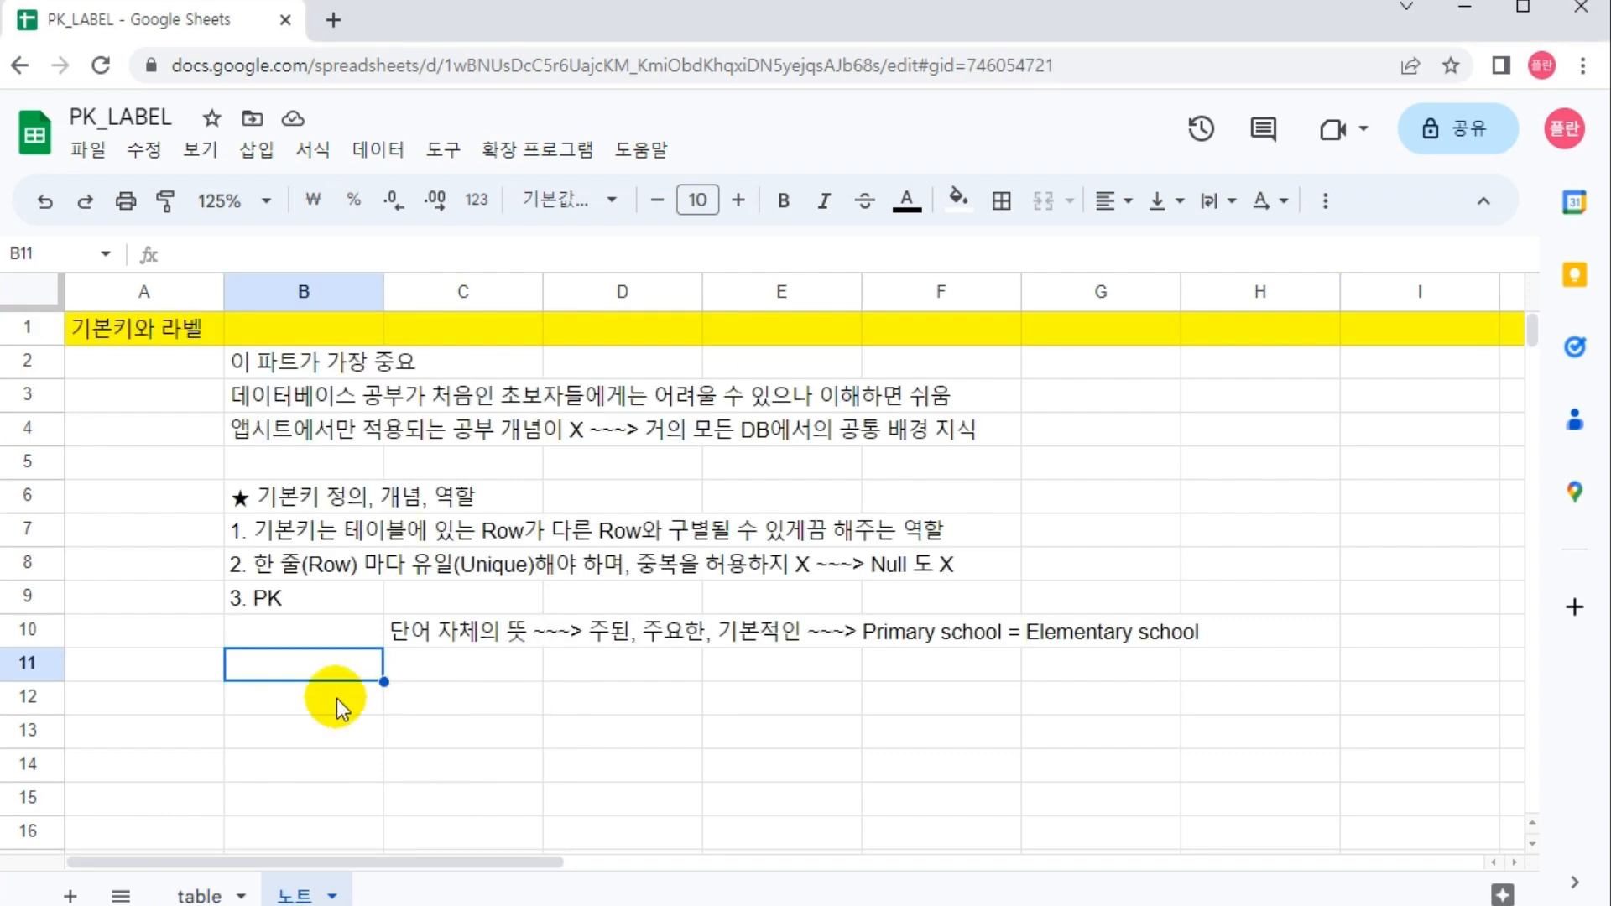
left_click(293, 702)
type("a")
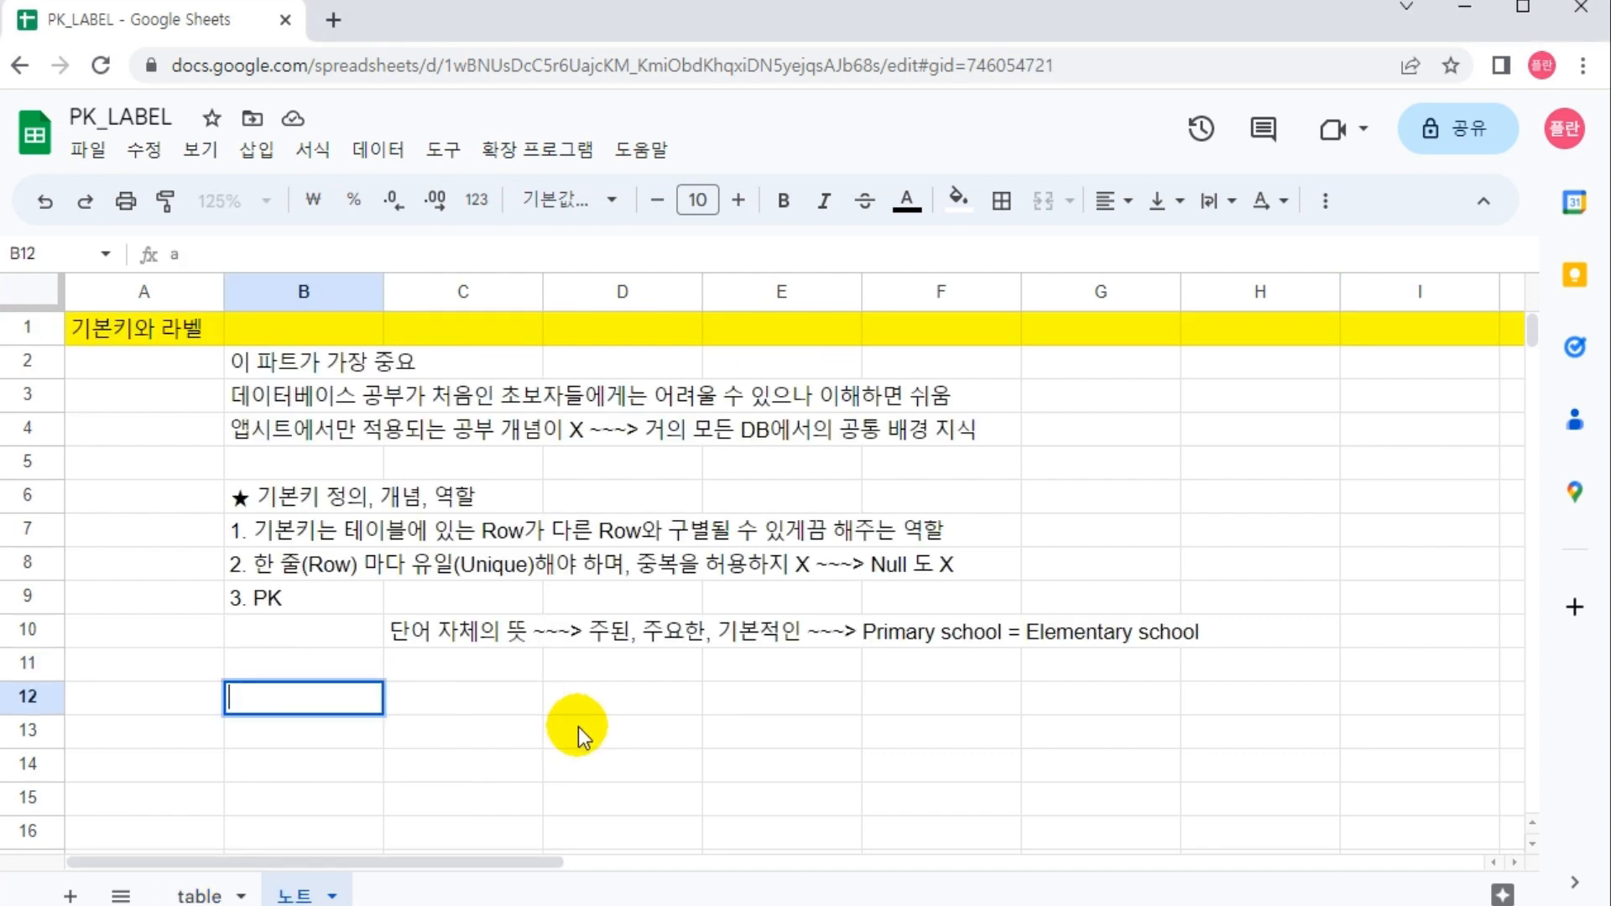
type("ㅁ")
key("Hangul_Hanja")
type("8 ")
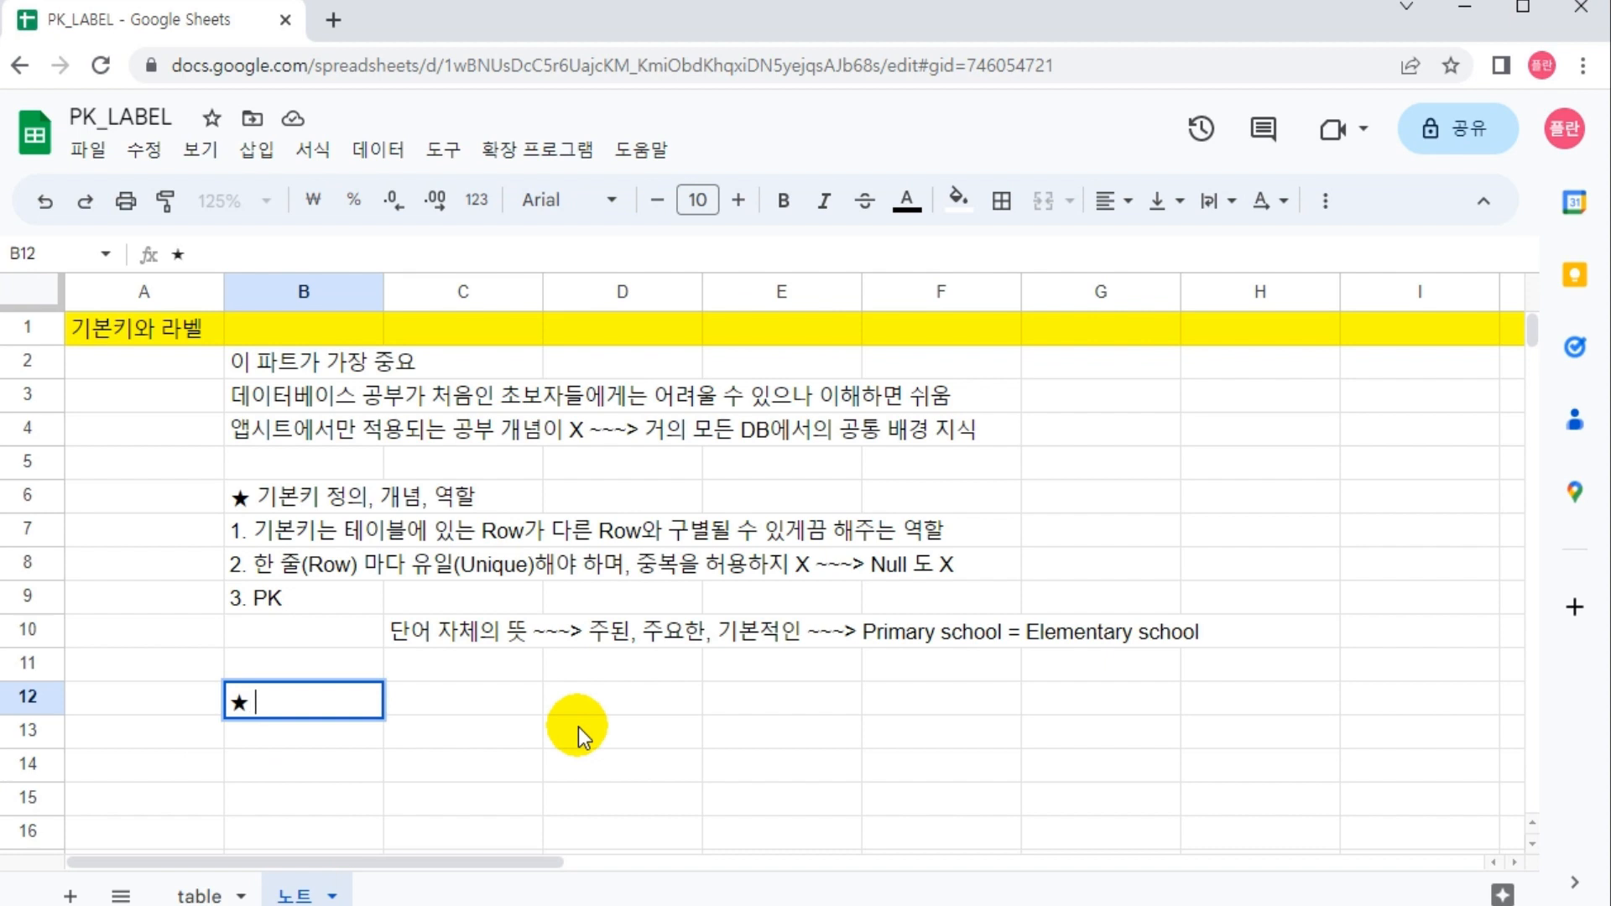
type("기본키")
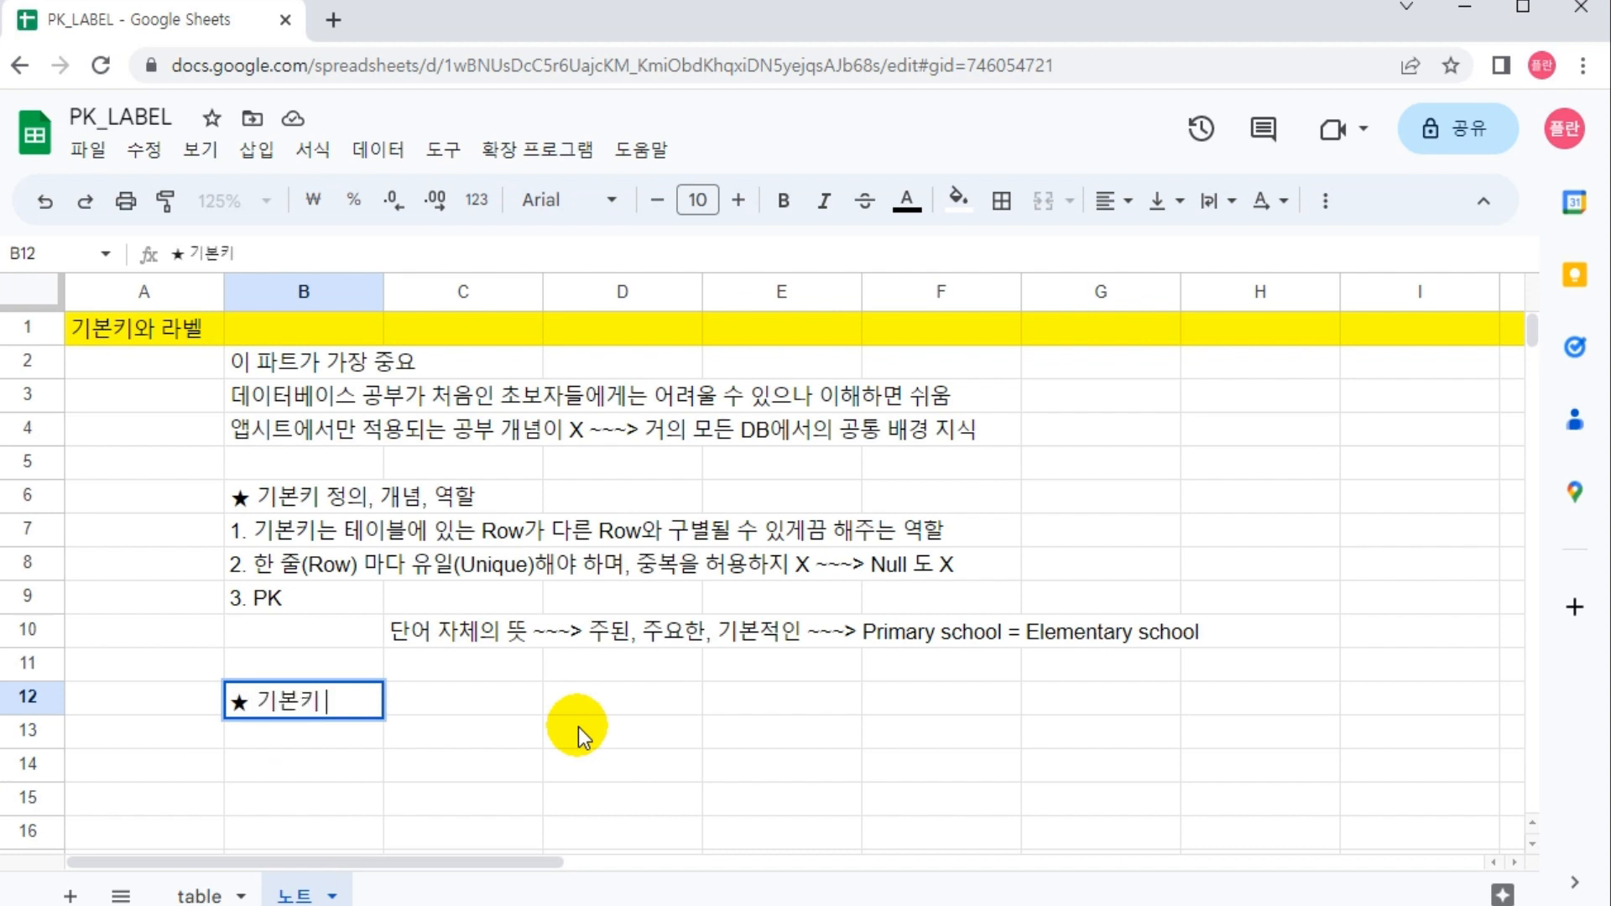
type(" 지정 시ㄹ습")
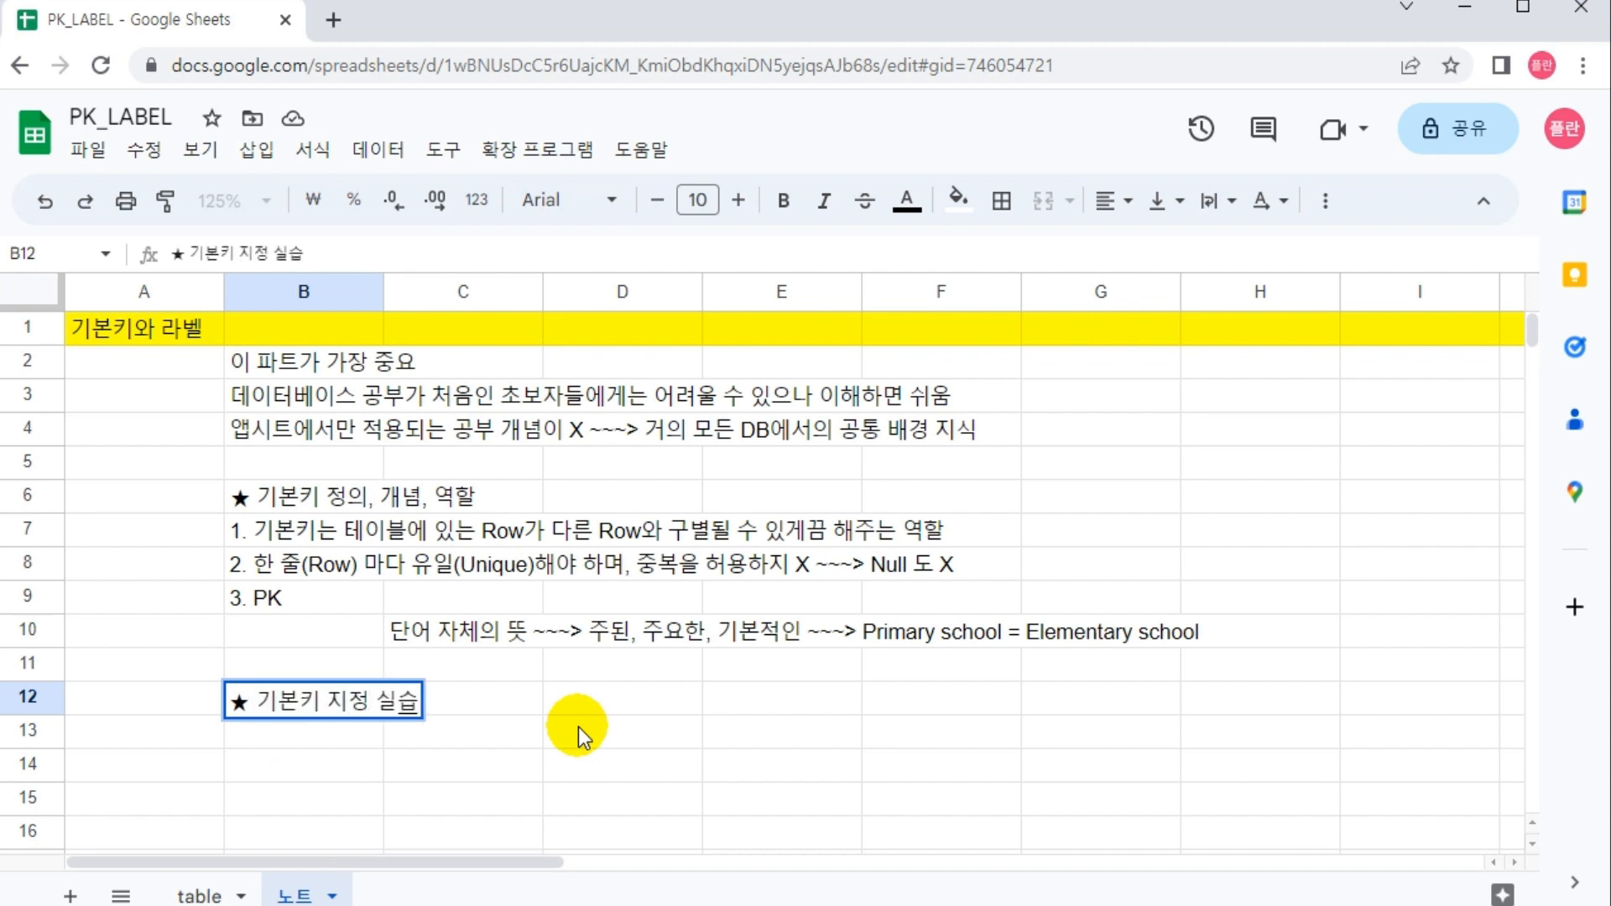
key("Return")
Step: Remove the word 지정 from the B12 heading so that it reads ★ 기본키 실습
key("Up")
key("Return")
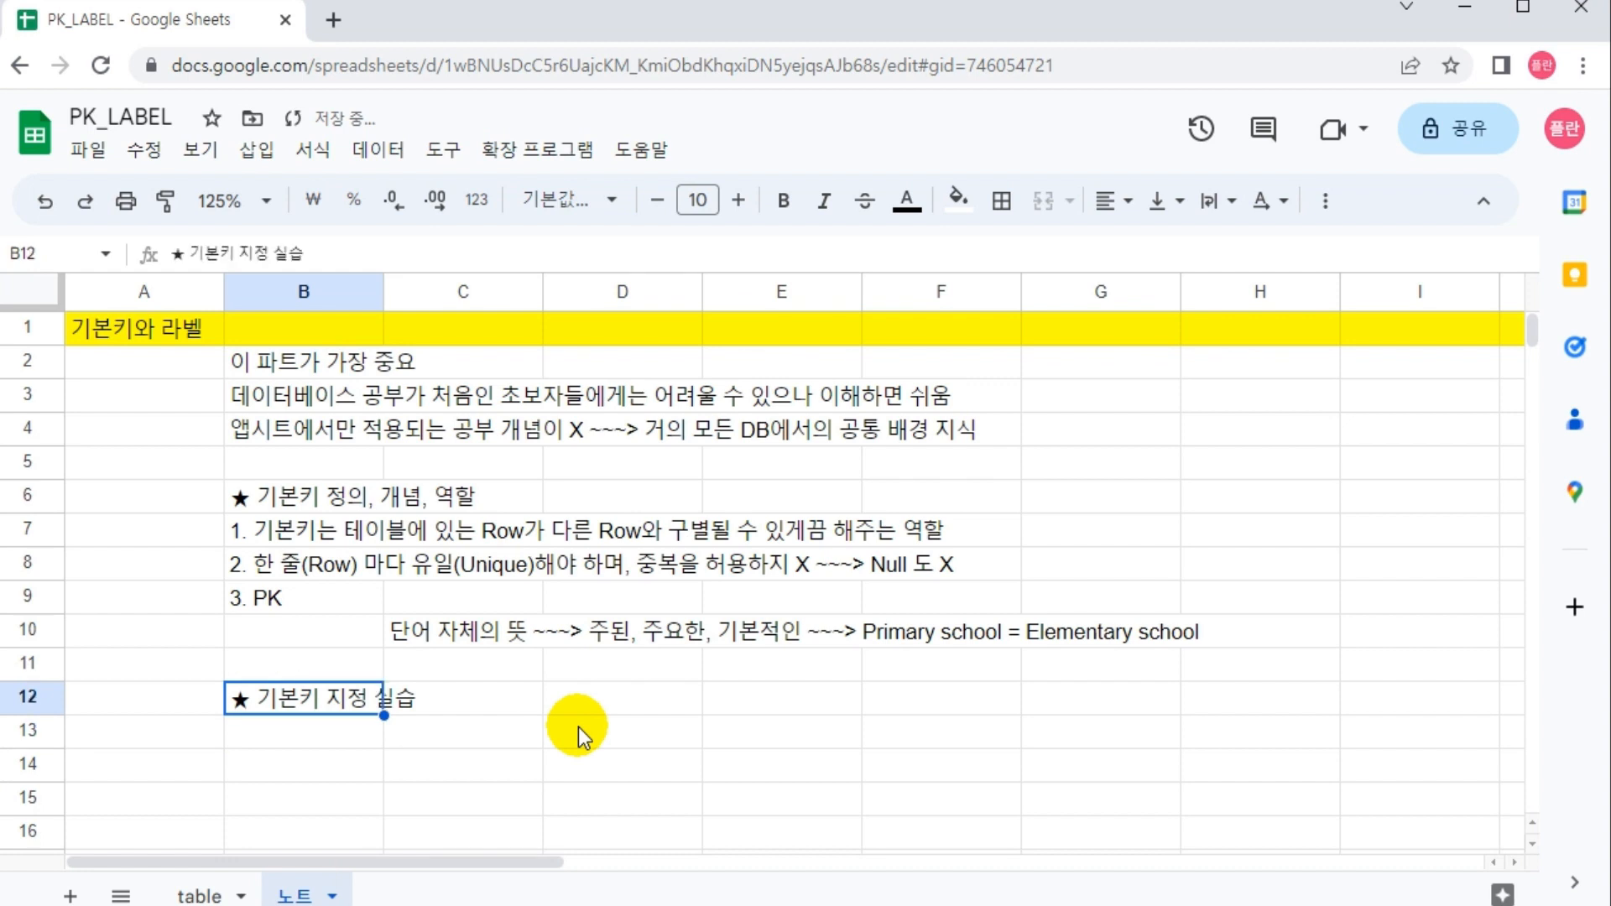
key("Left")
key("Left")
key("Left")
key("Left")
key("Left")
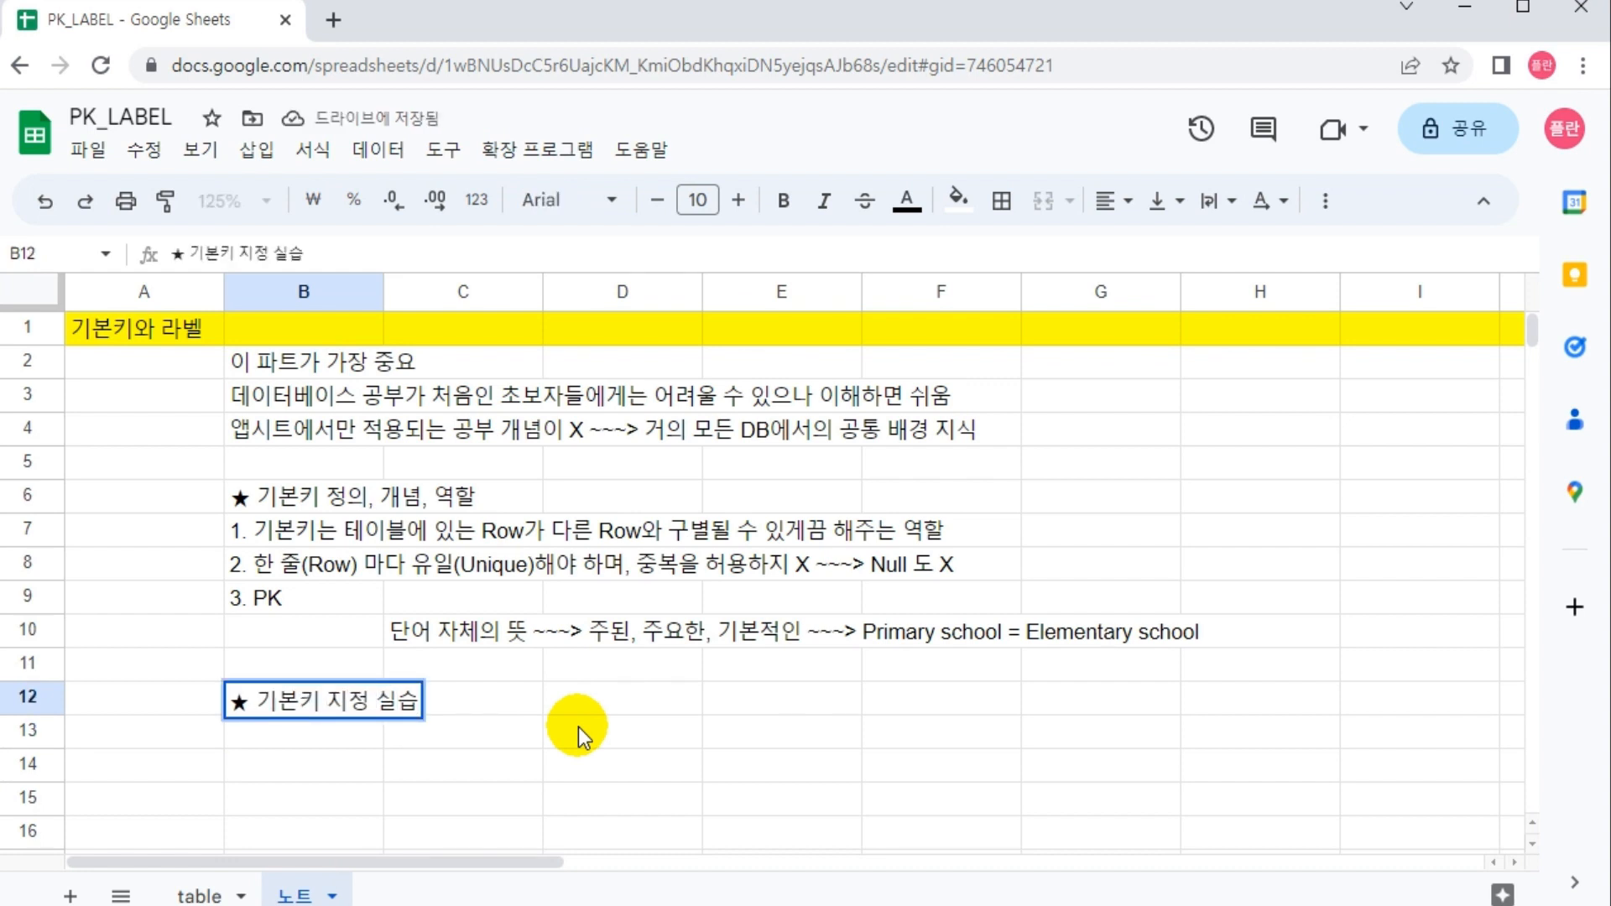
key("Delete")
key("Delete")
key("Delete")
key("Return")
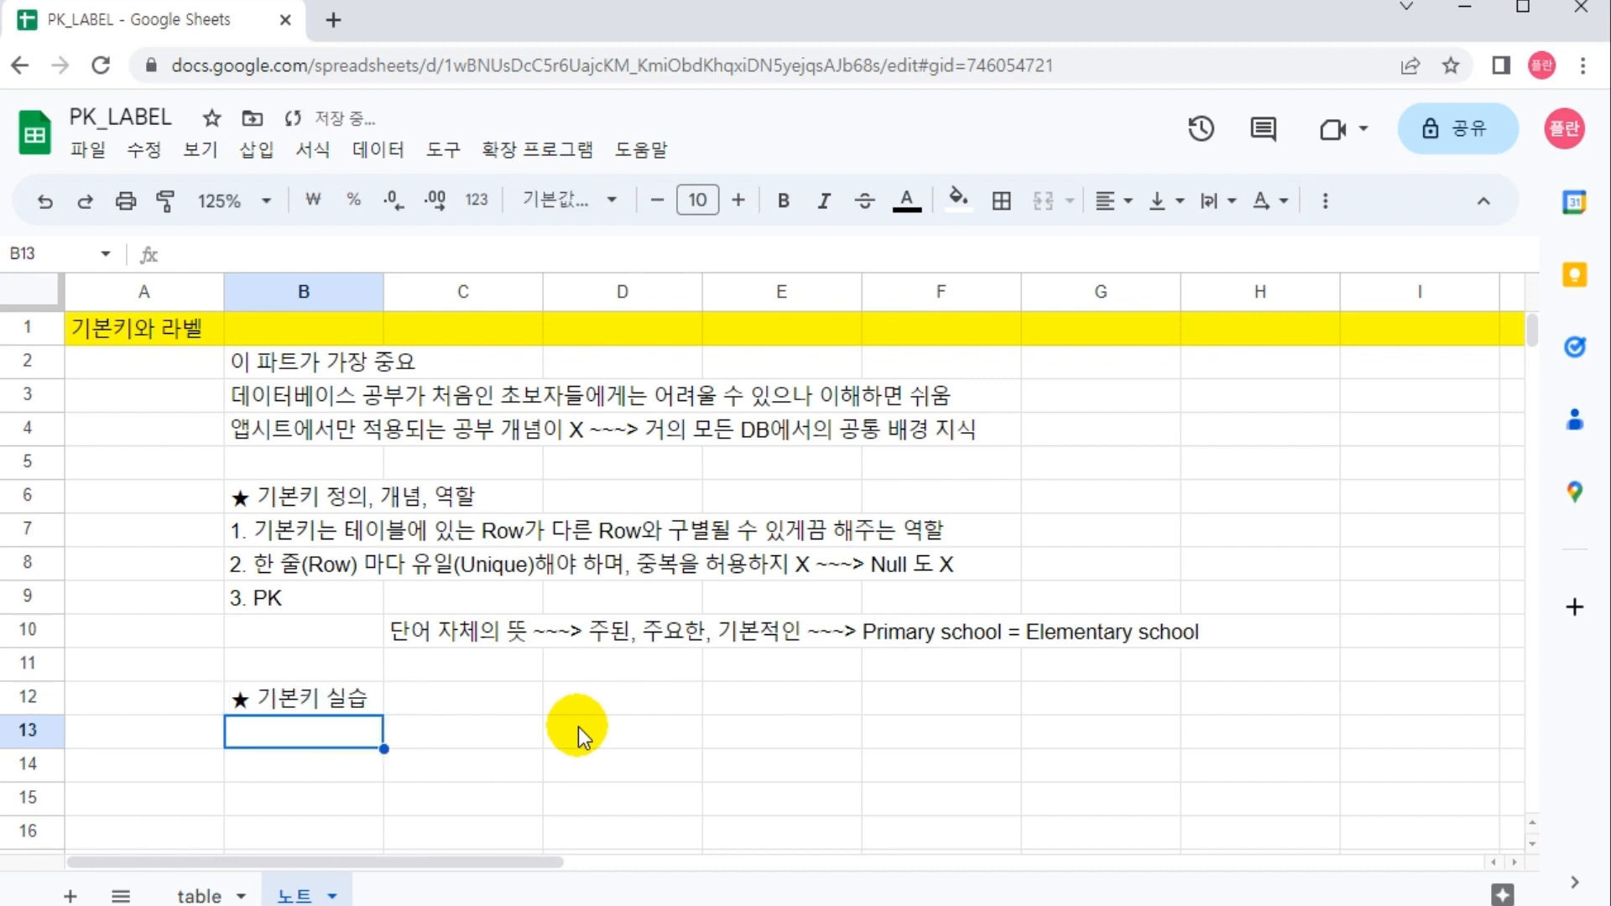
Step: Enter the first practice item 1. 앱만들기 클릭 in cell B13
scroll(634, 620, "down", 4)
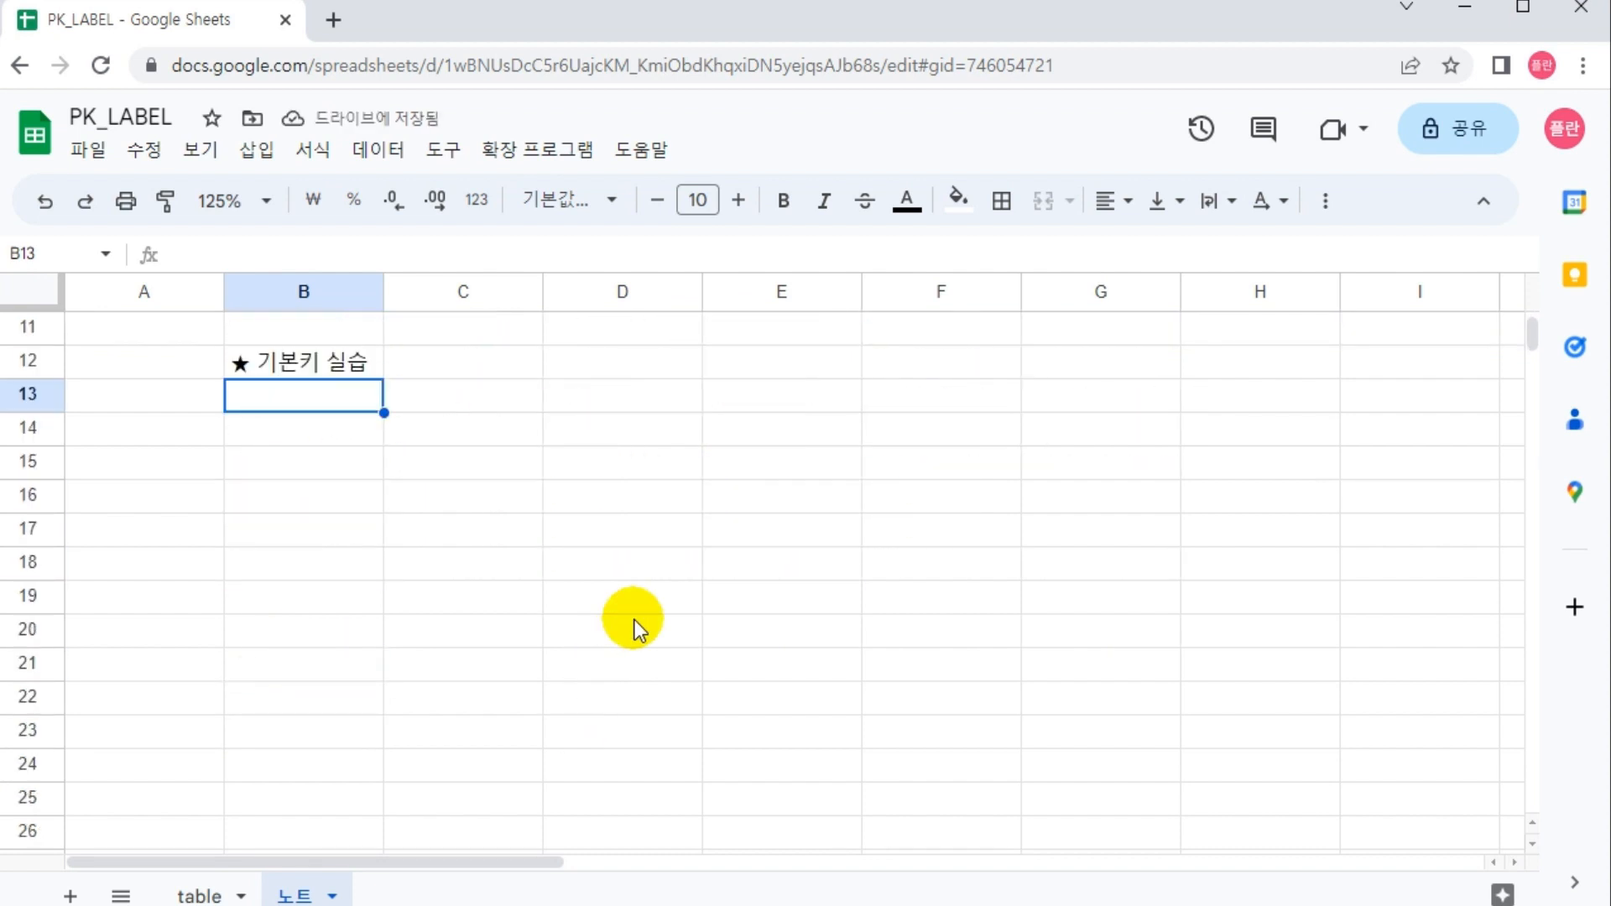
scroll(338, 402, "down", 1)
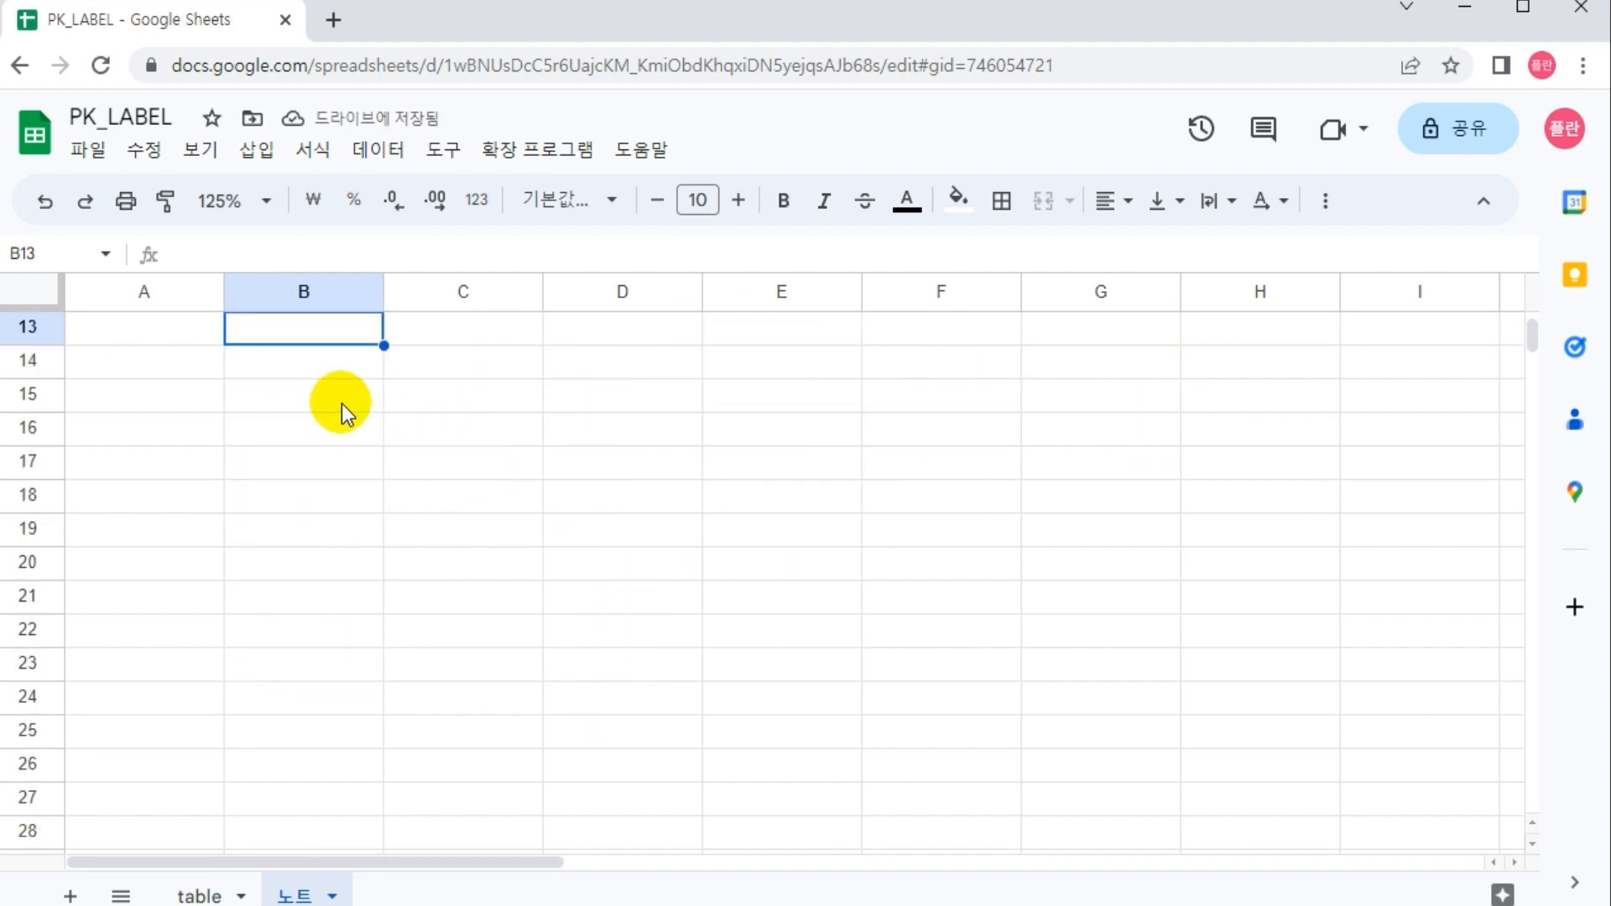
key("Up")
key("Down")
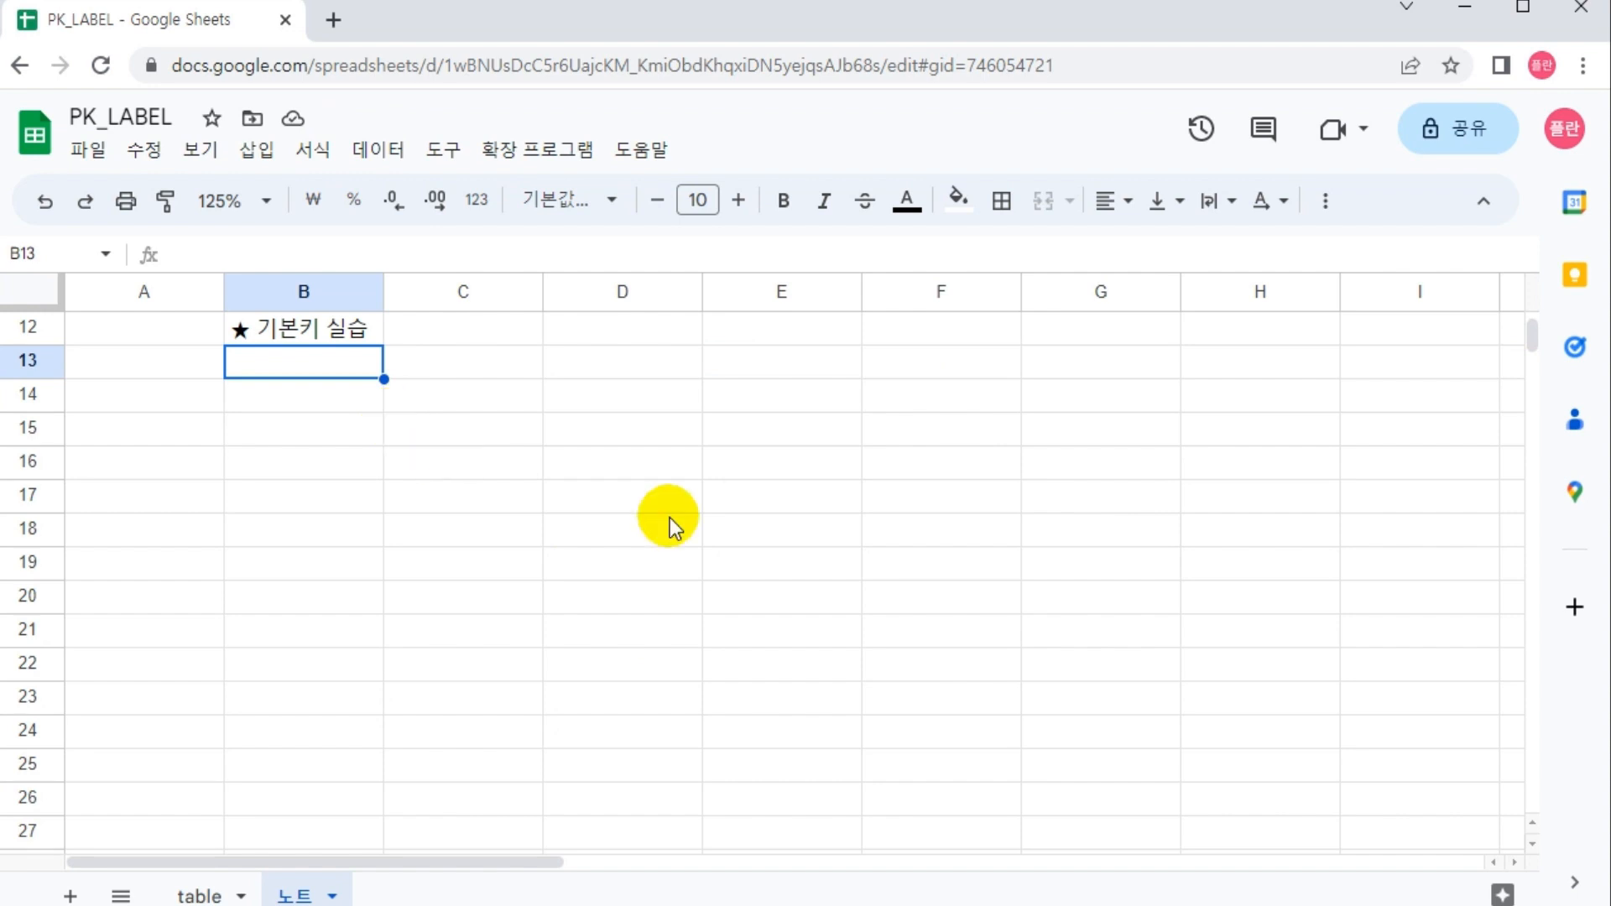
left_click(270, 369)
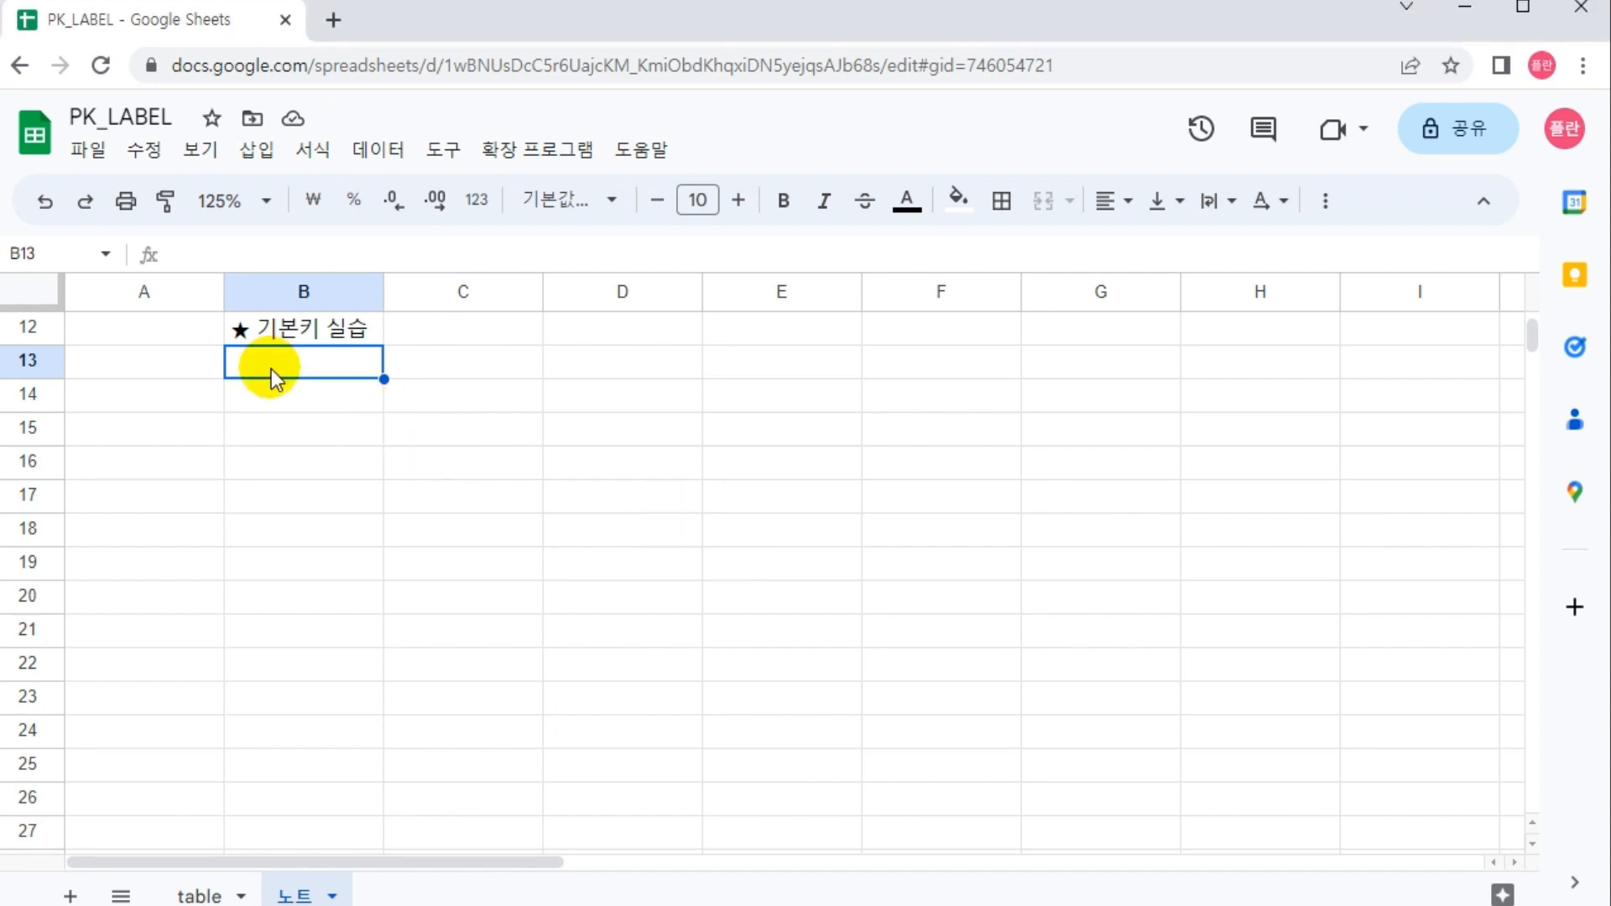
type("1")
type(". 앱만드리")
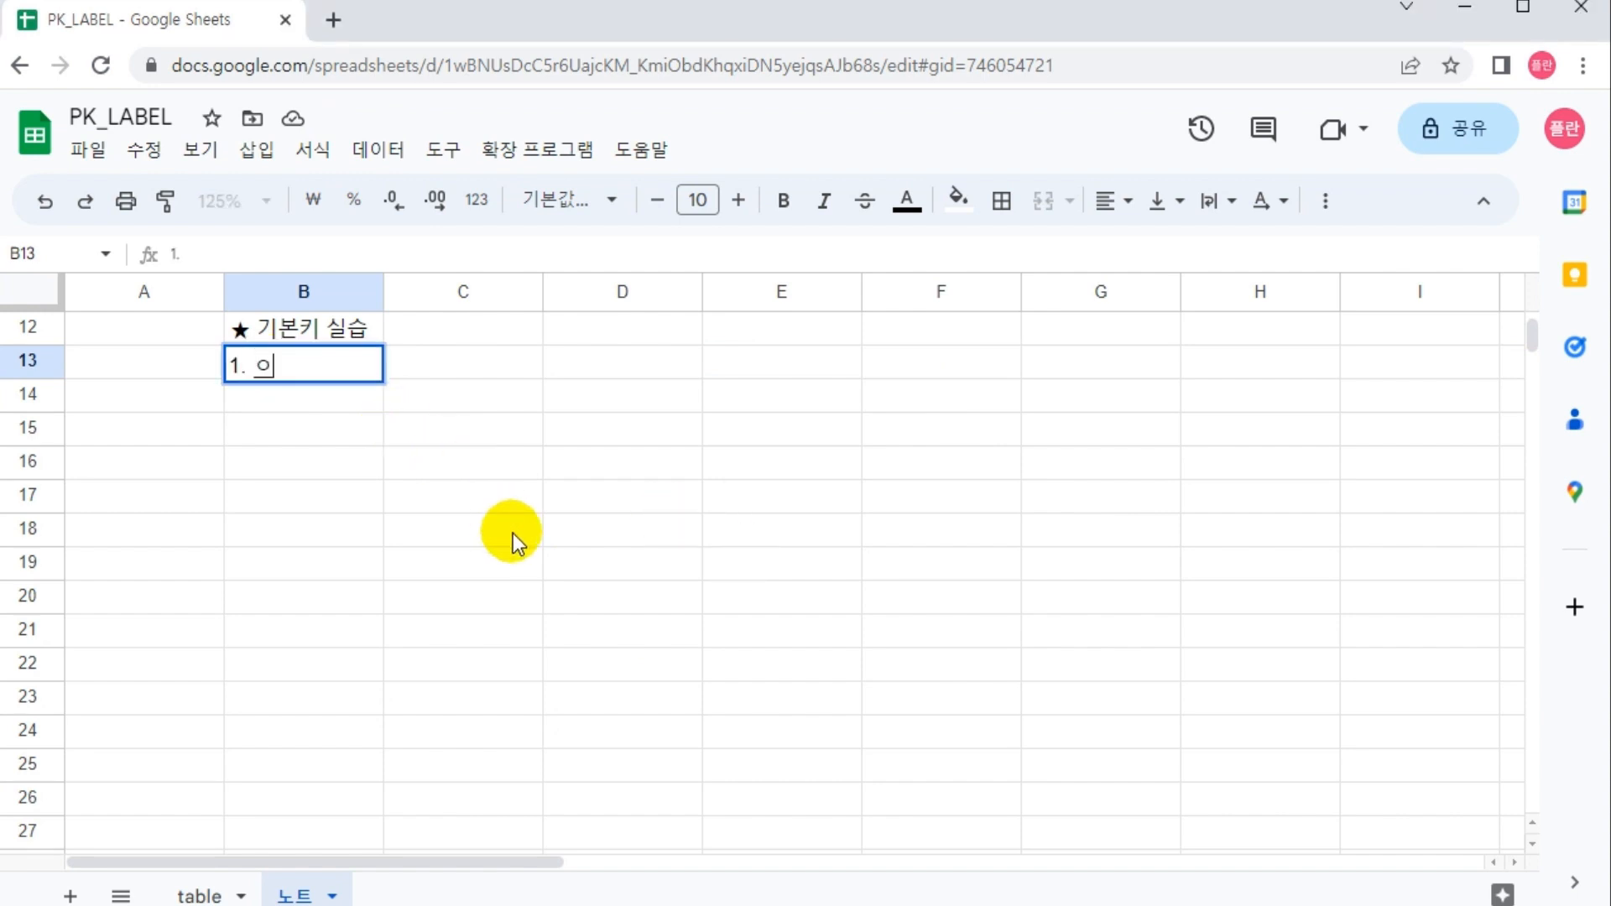
key("BackSpace")
key("BackSpace")
type("들기 클릭")
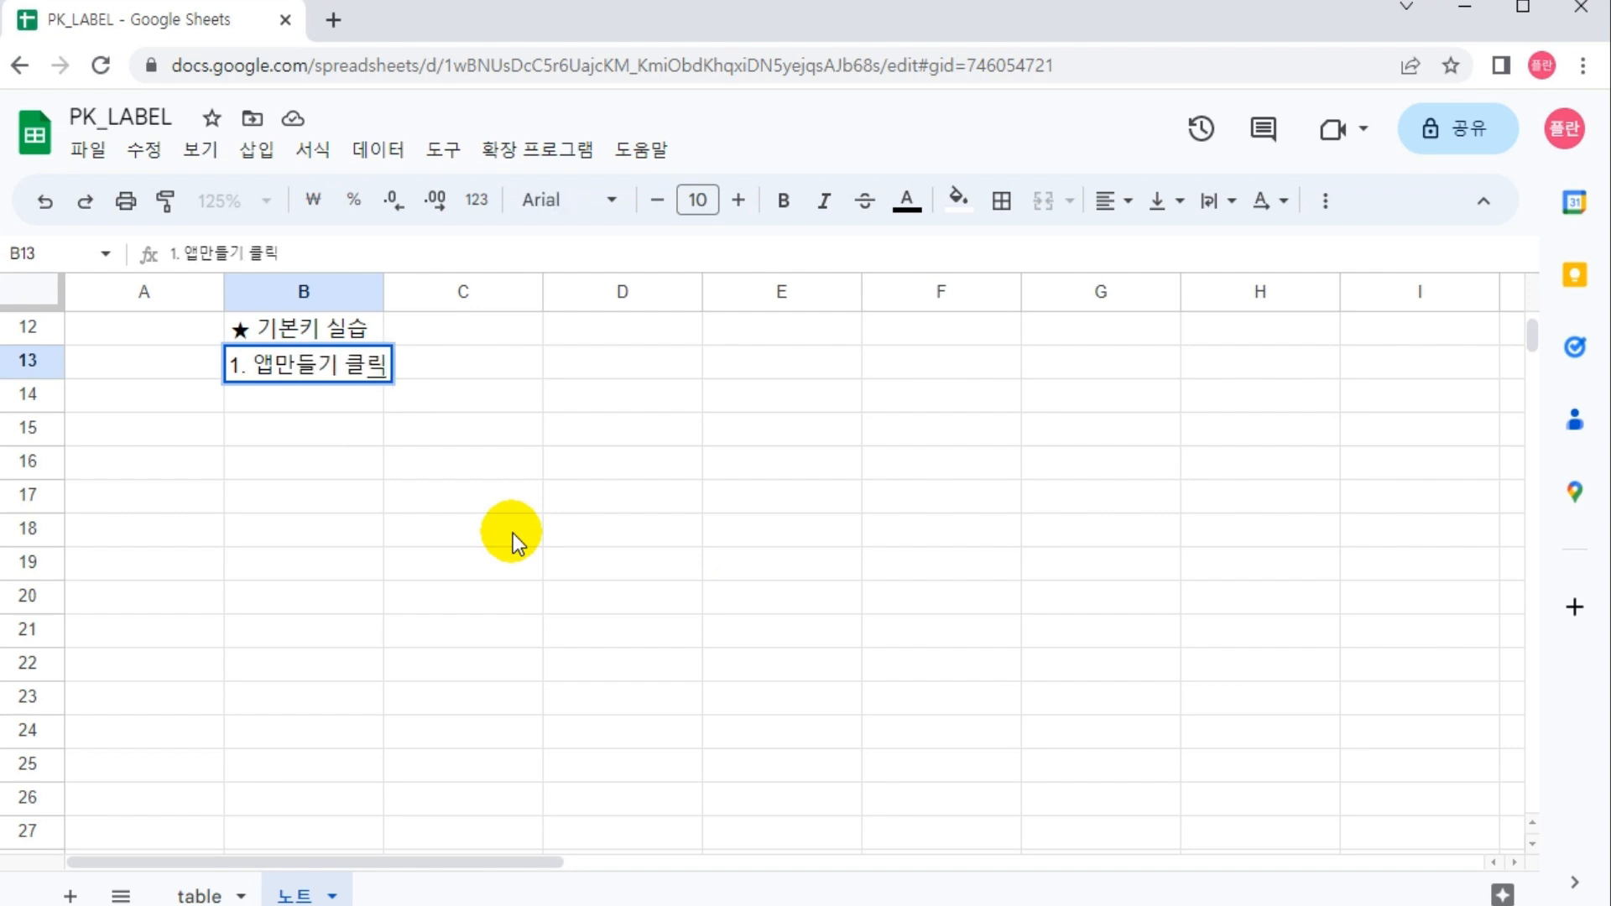
key("Return")
key("Right")
Step: Switch to the table sheet and look at the AppSheet extension's 앱 만들기 option without creating an app
left_click(201, 894)
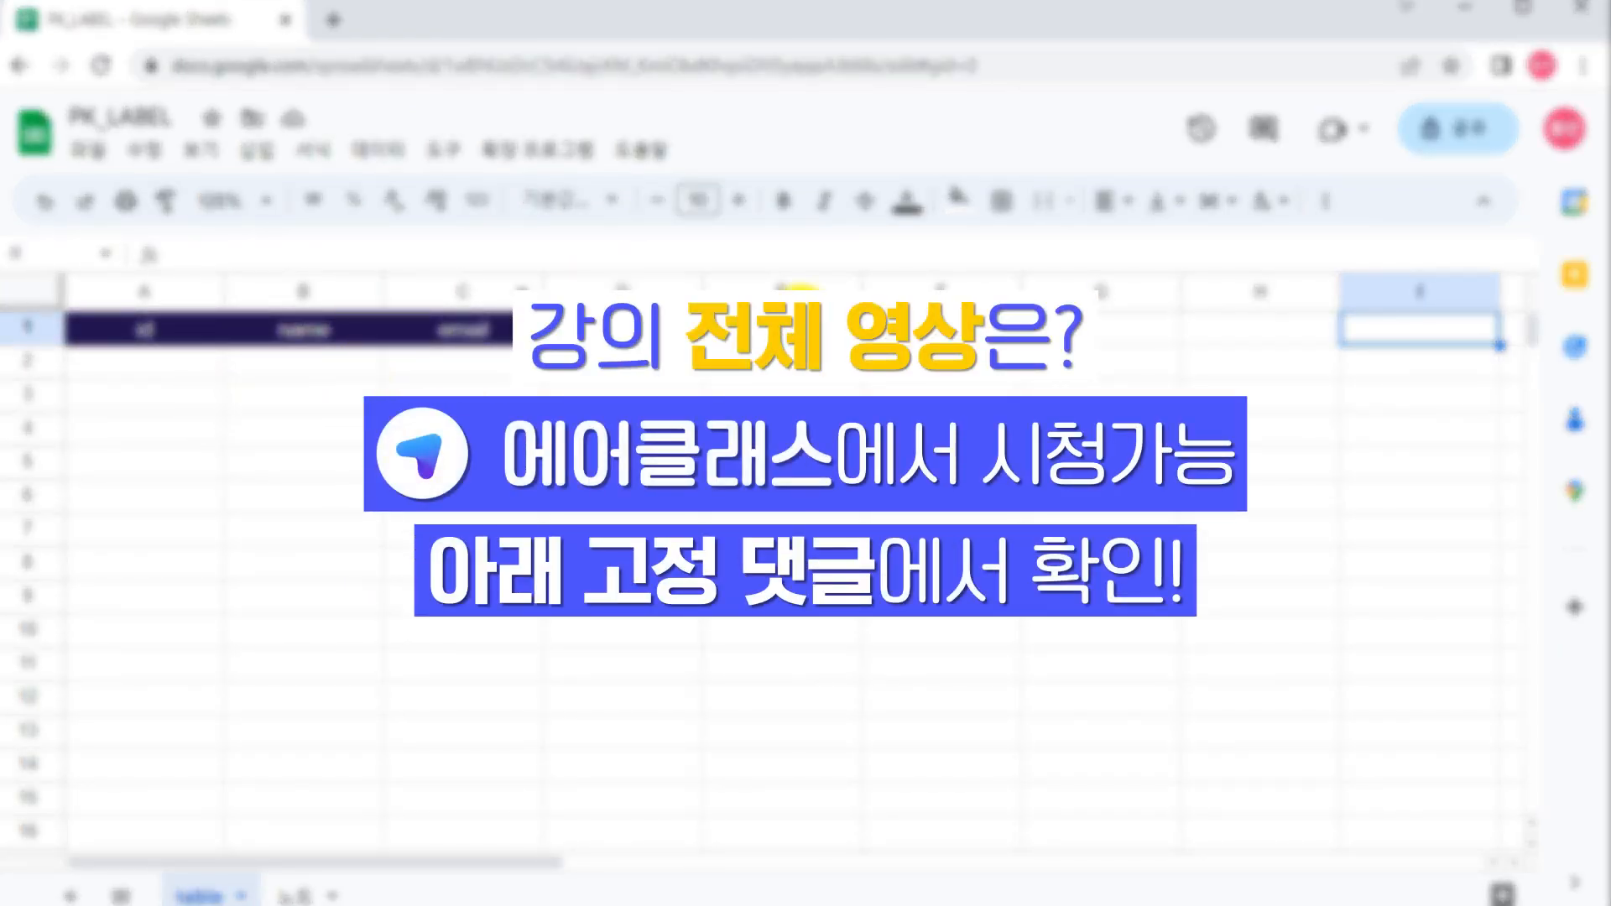
left_click(537, 149)
mouse_move(587, 340)
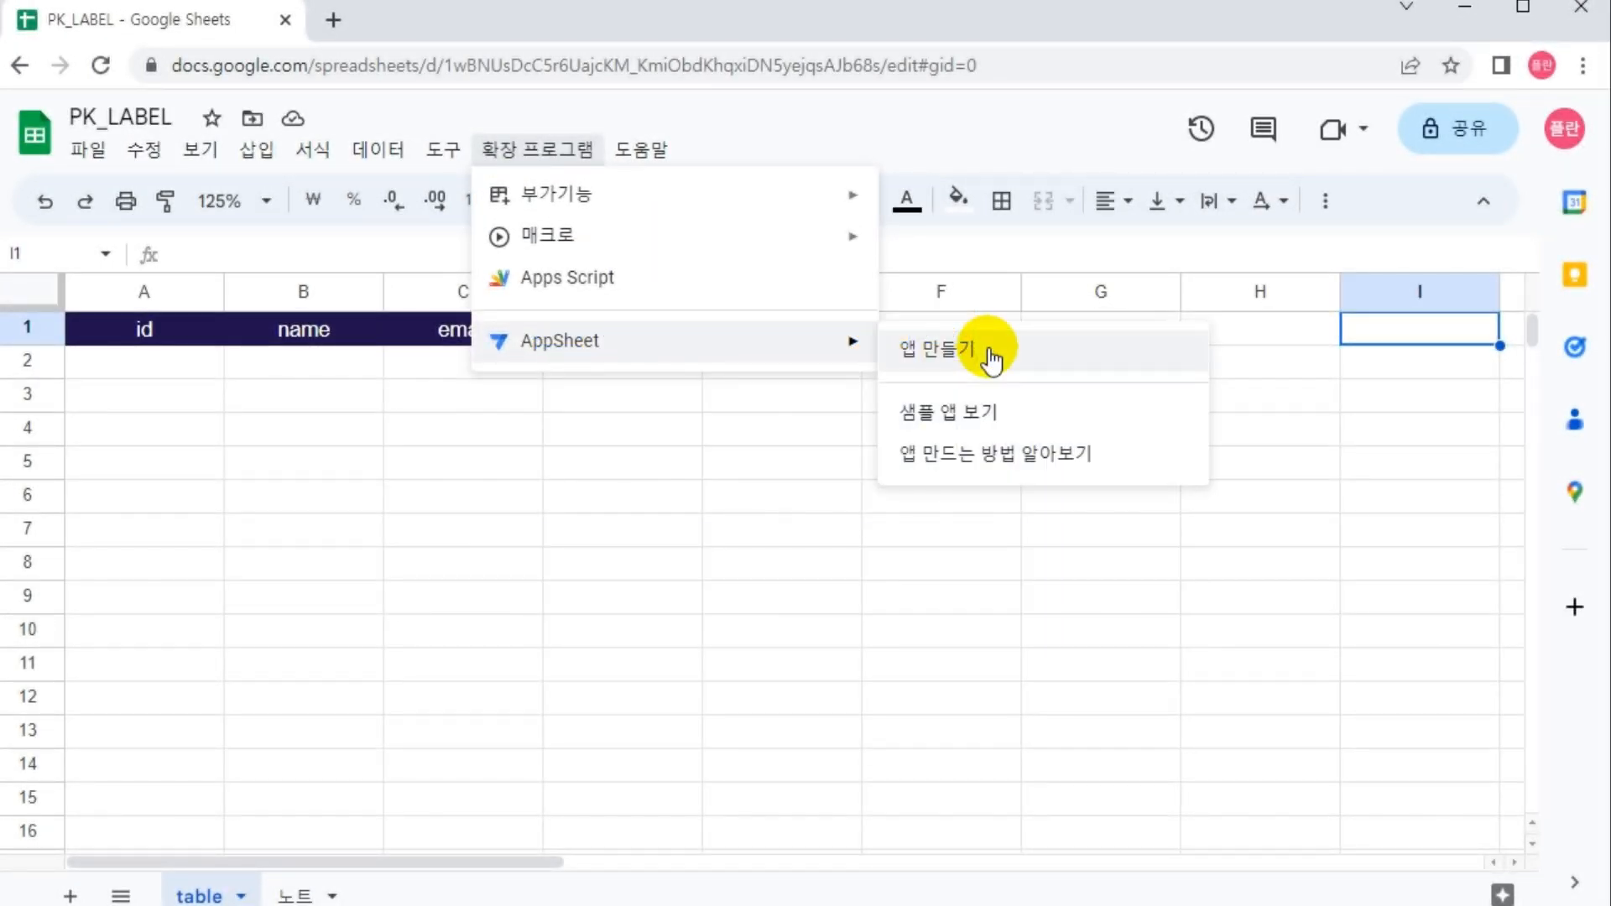
left_click(339, 474)
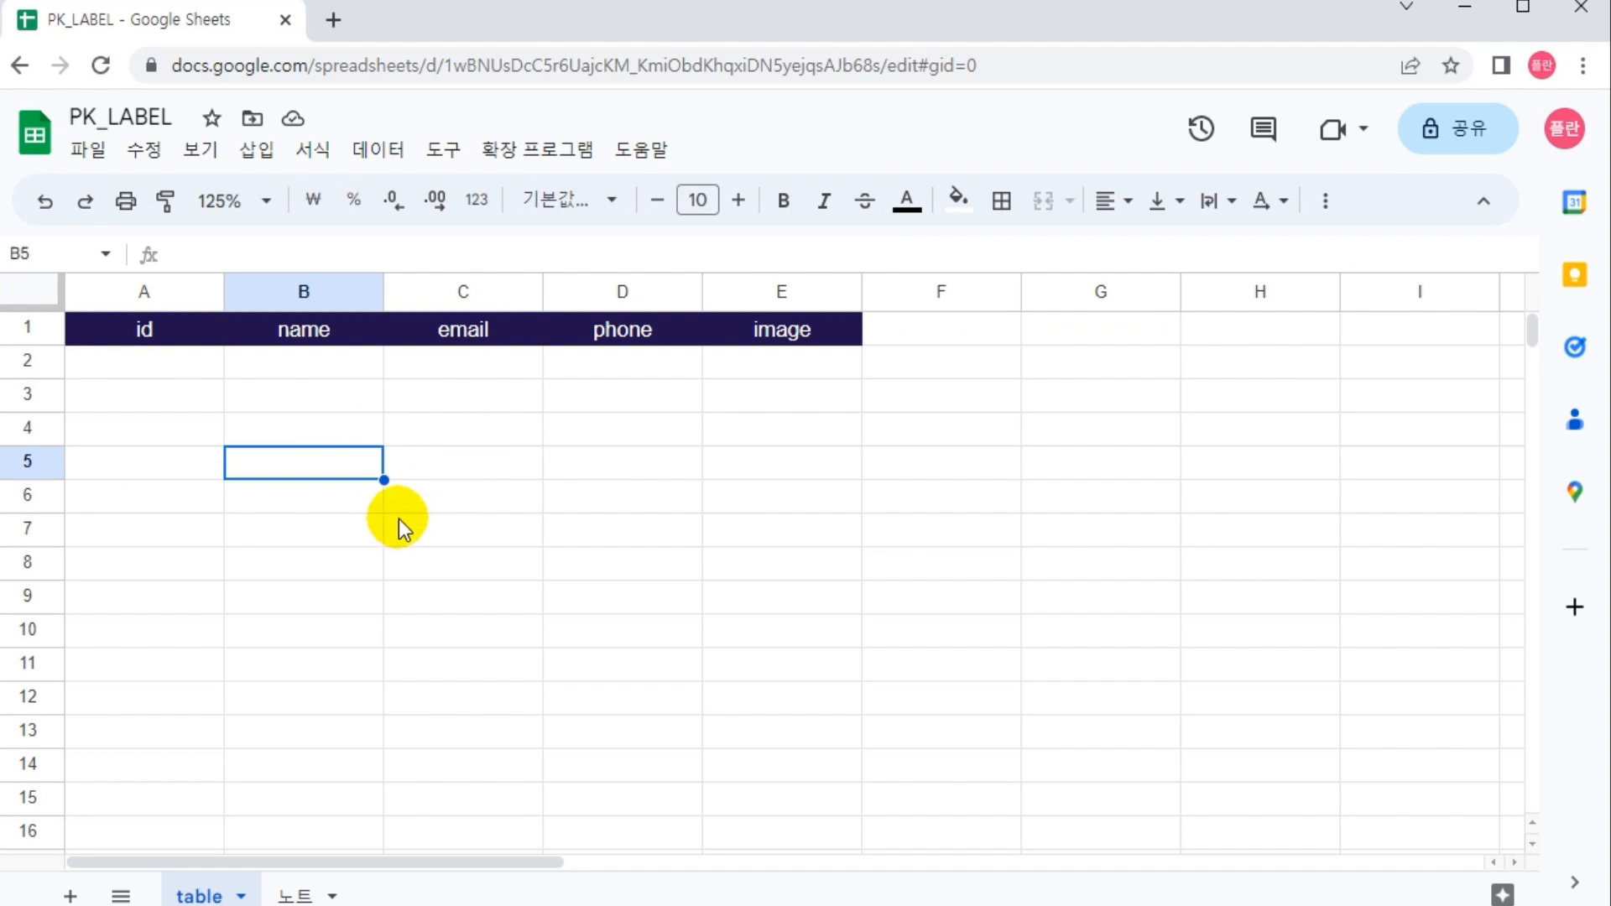
left_click(537, 149)
mouse_move(536, 344)
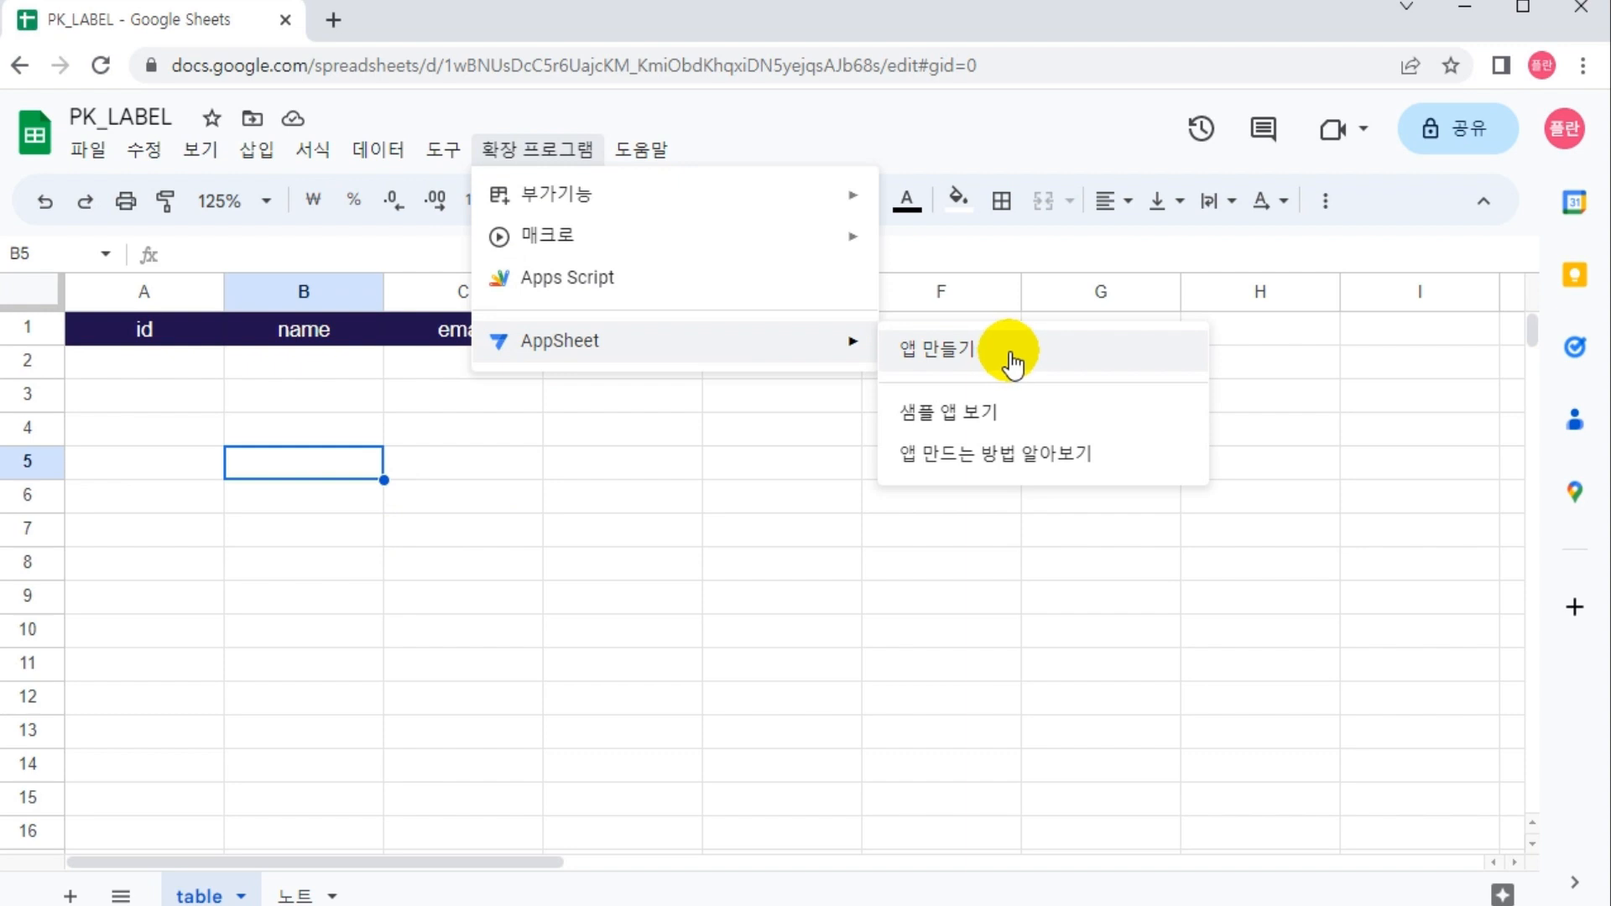
left_click(758, 513)
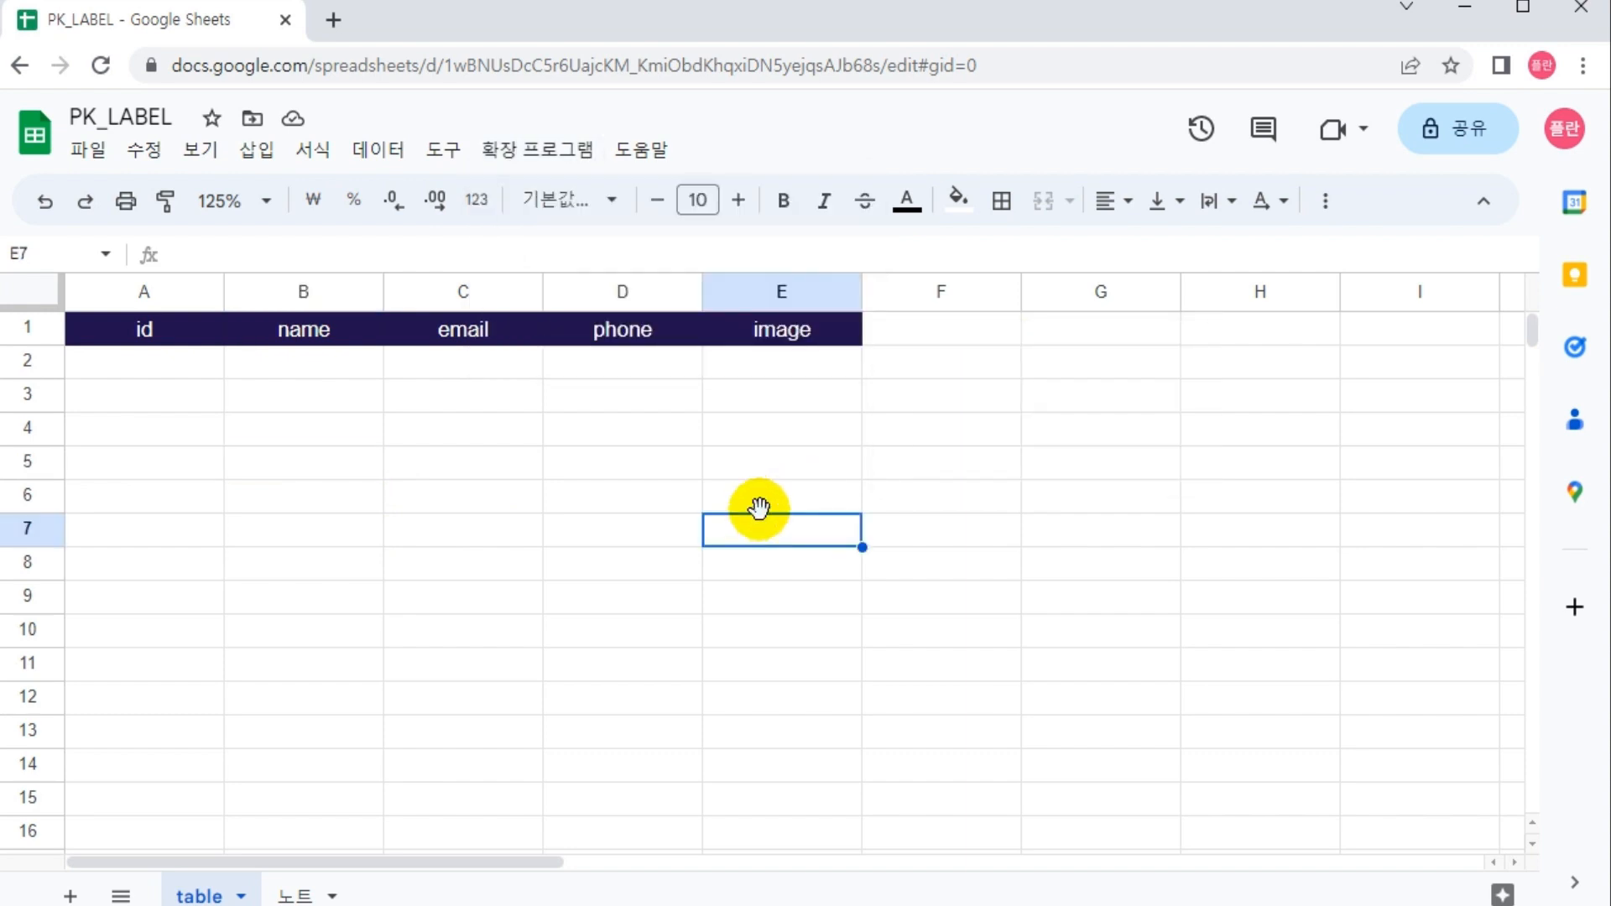
left_click(1359, 339)
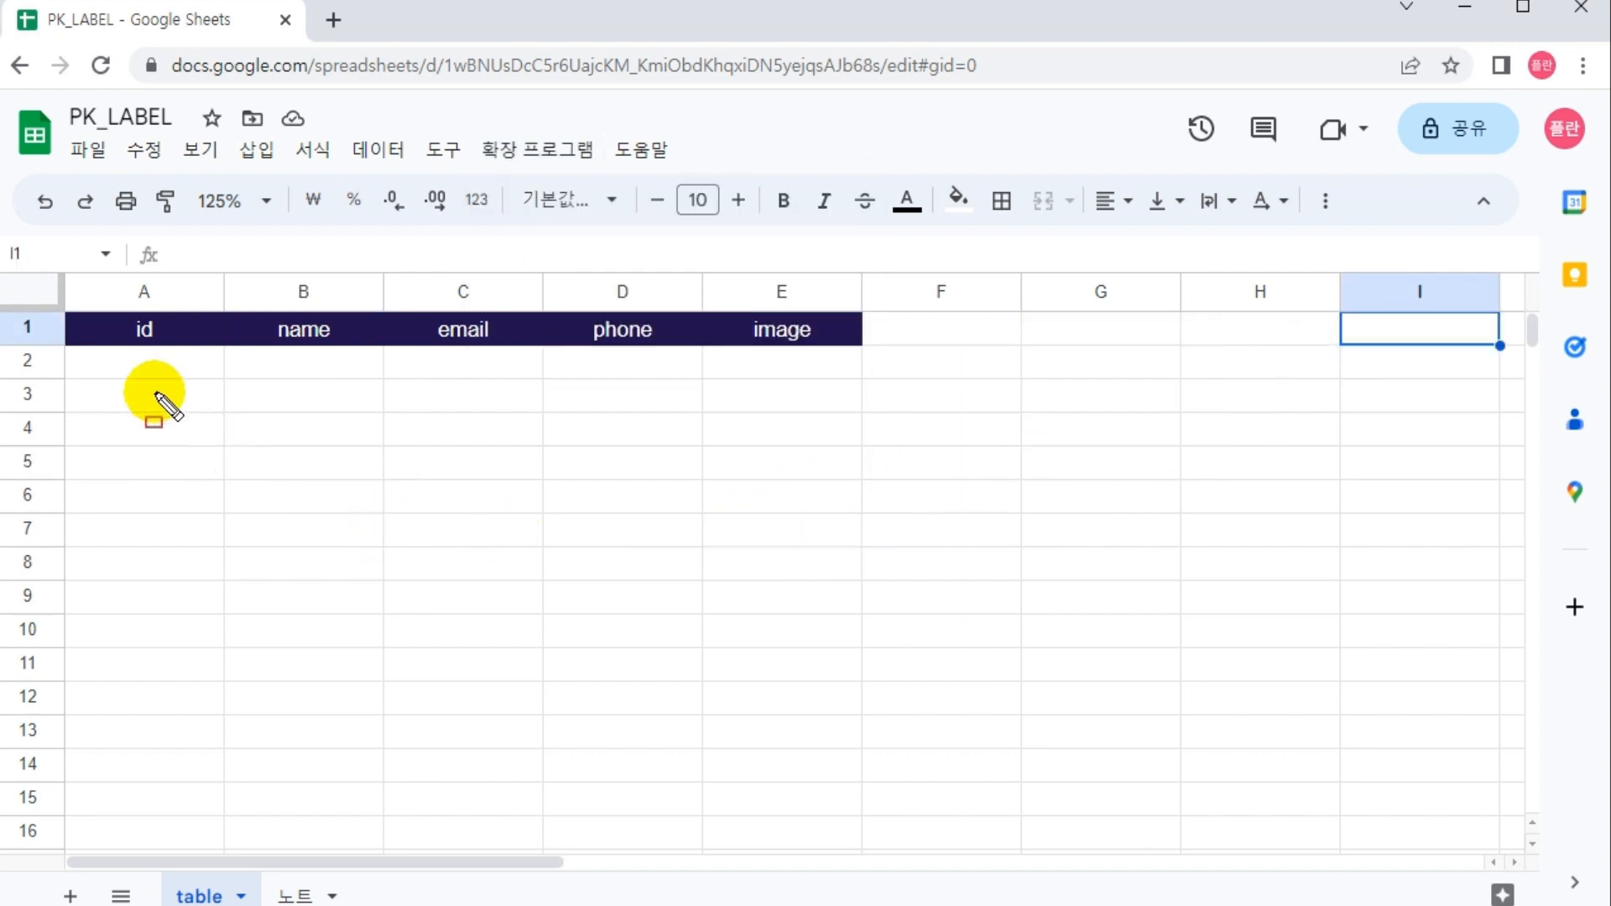
mouse_move(68, 347)
left_mouse_down()
mouse_move(797, 761)
mouse_move(864, 749)
left_mouse_up()
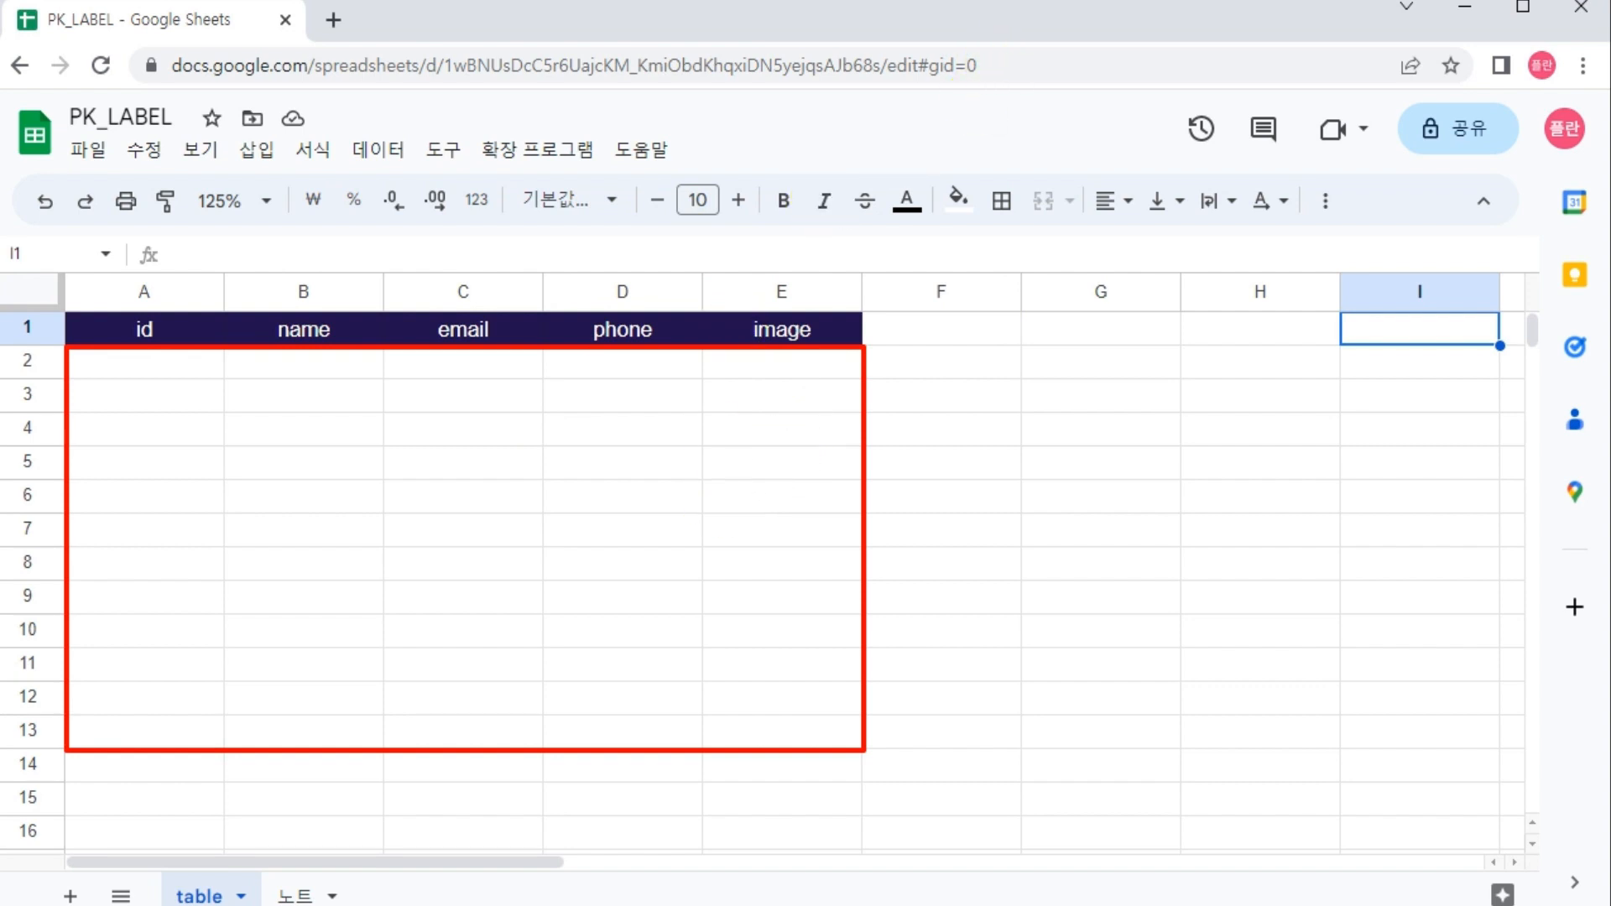
left_click_drag(922, 374, 1282, 375)
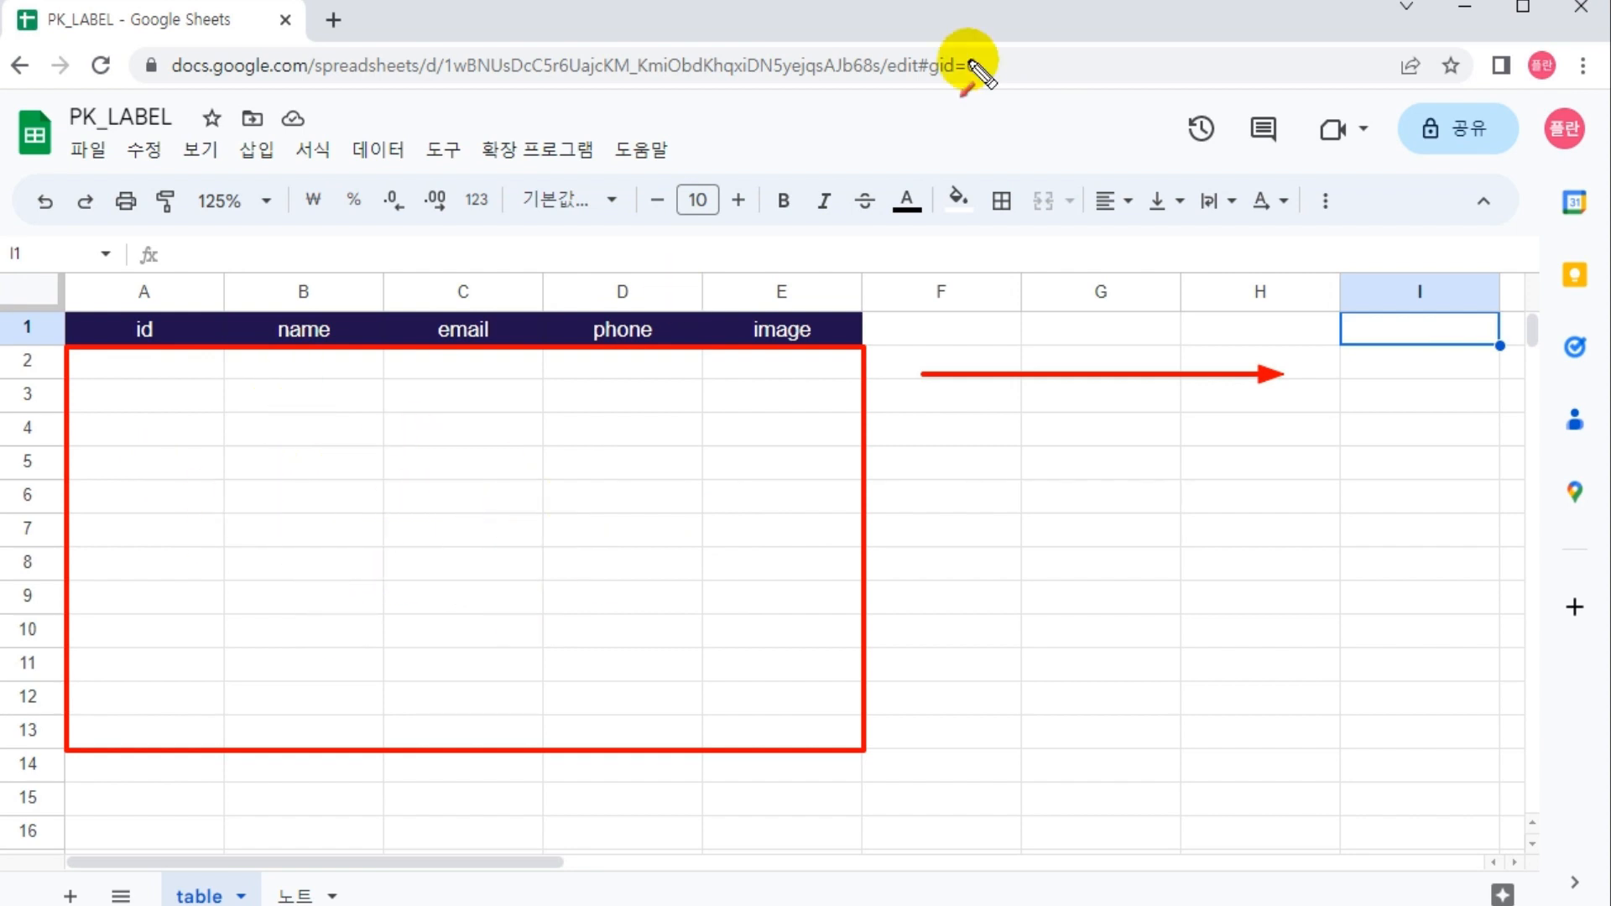
mouse_move(69, 349)
left_mouse_down()
mouse_move(870, 739)
mouse_move(862, 751)
left_mouse_up()
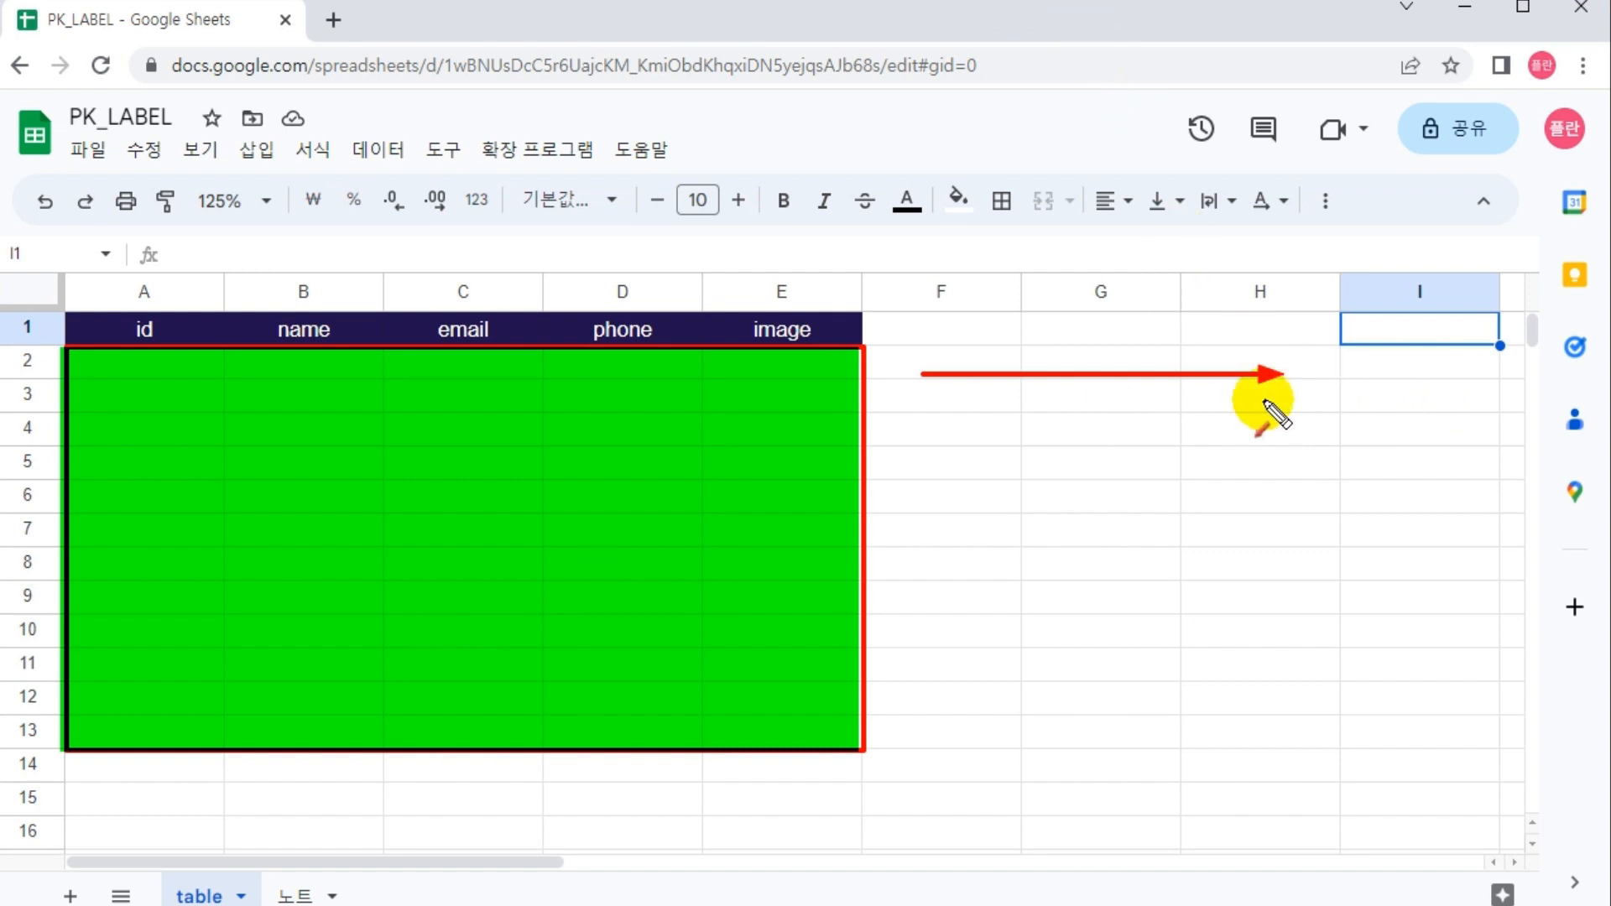
mouse_move(1338, 439)
left_mouse_down()
mouse_move(1426, 420)
mouse_move(1418, 381)
mouse_move(1450, 440)
left_mouse_up()
mouse_move(1437, 379)
left_mouse_down()
mouse_move(1474, 436)
mouse_move(1476, 413)
left_mouse_up()
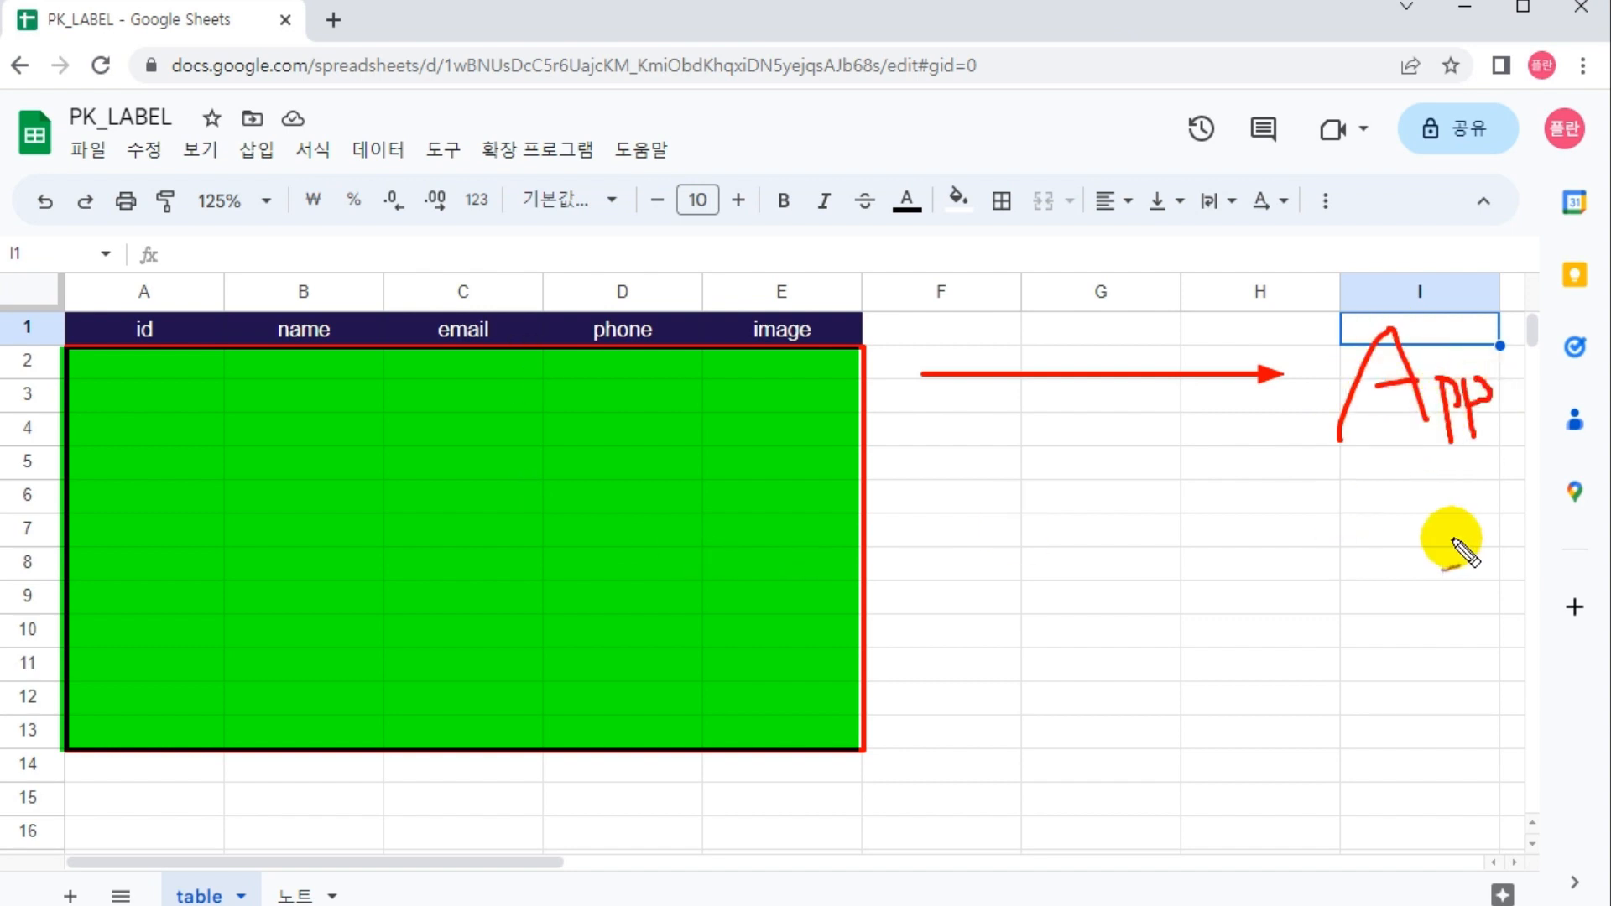
left_click_drag(1337, 509, 1340, 576)
mouse_move(1393, 522)
left_mouse_down()
mouse_move(1397, 577)
mouse_move(1382, 589)
mouse_move(1381, 524)
left_mouse_up()
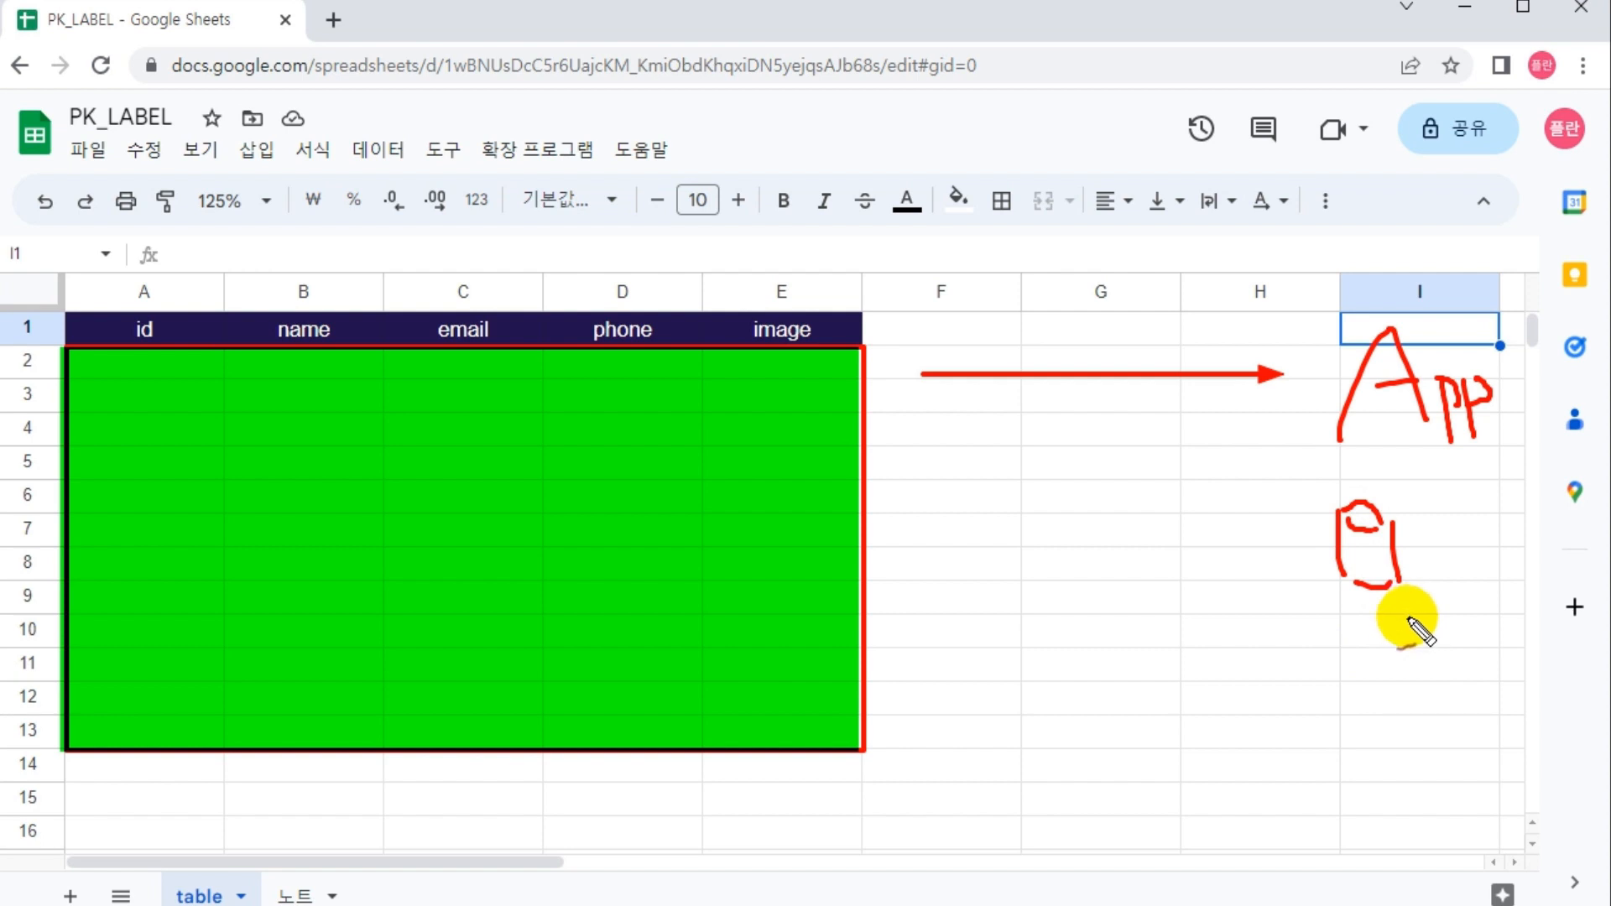
left_click_drag(1022, 690, 1089, 683)
left_click_drag(1229, 715, 1240, 683)
left_click_drag(1083, 602, 969, 700)
left_click_drag(985, 579, 1105, 720)
left_click_drag(1231, 645, 1166, 720)
left_click_drag(1164, 609, 1232, 714)
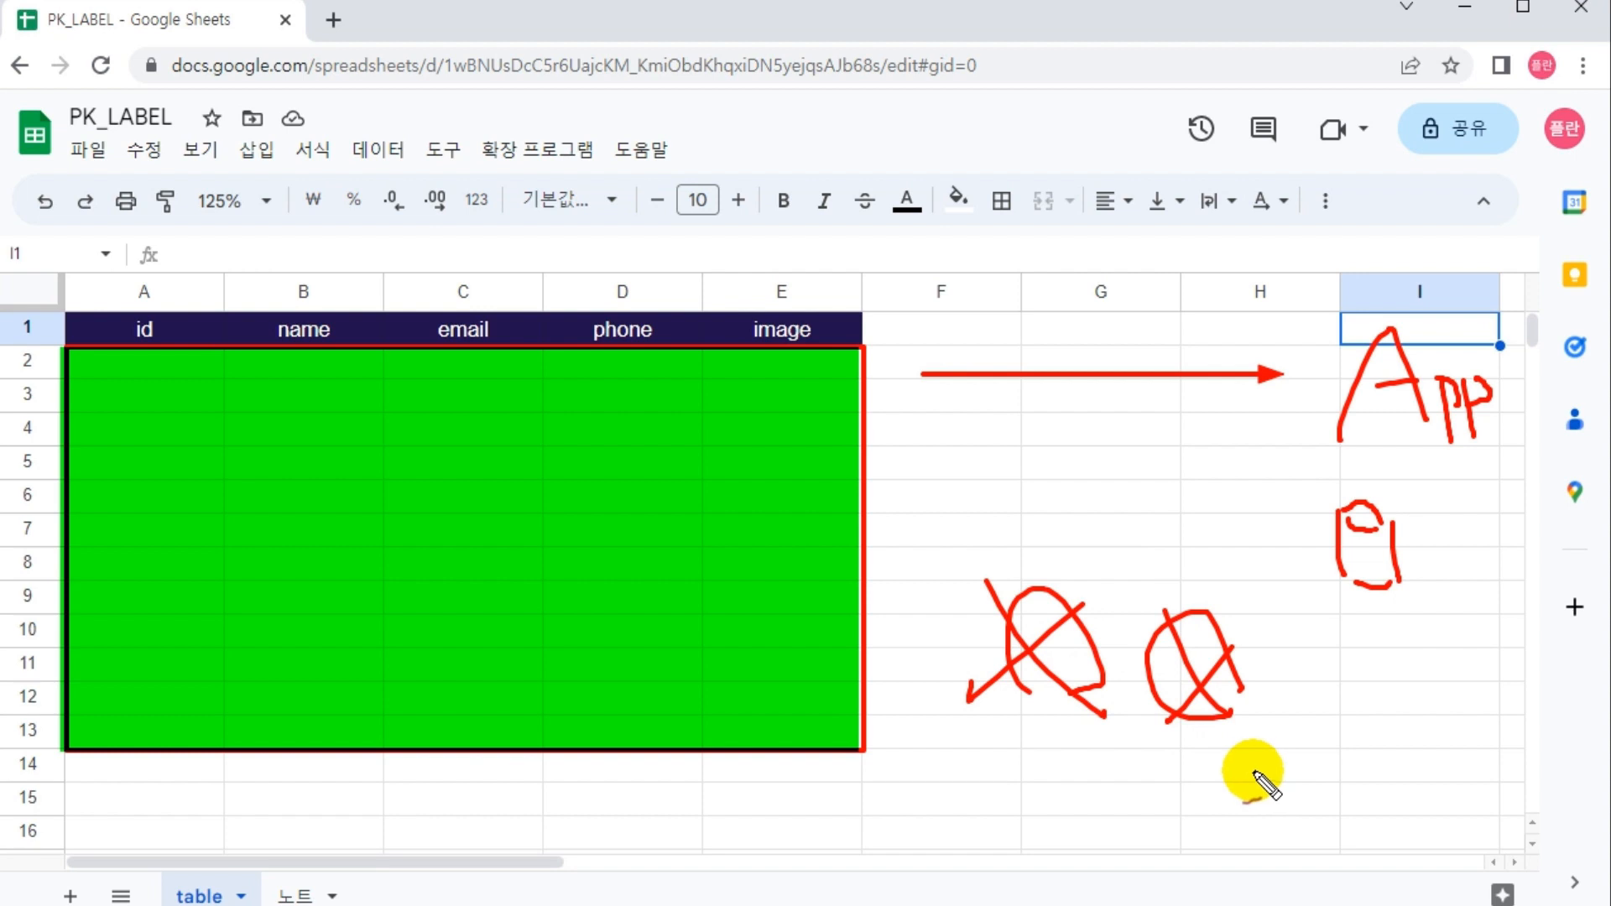
key("ctrl+z")
key("ctrl+z")
key("ctrl+z")
key("ctrl+z")
key("ctrl+z")
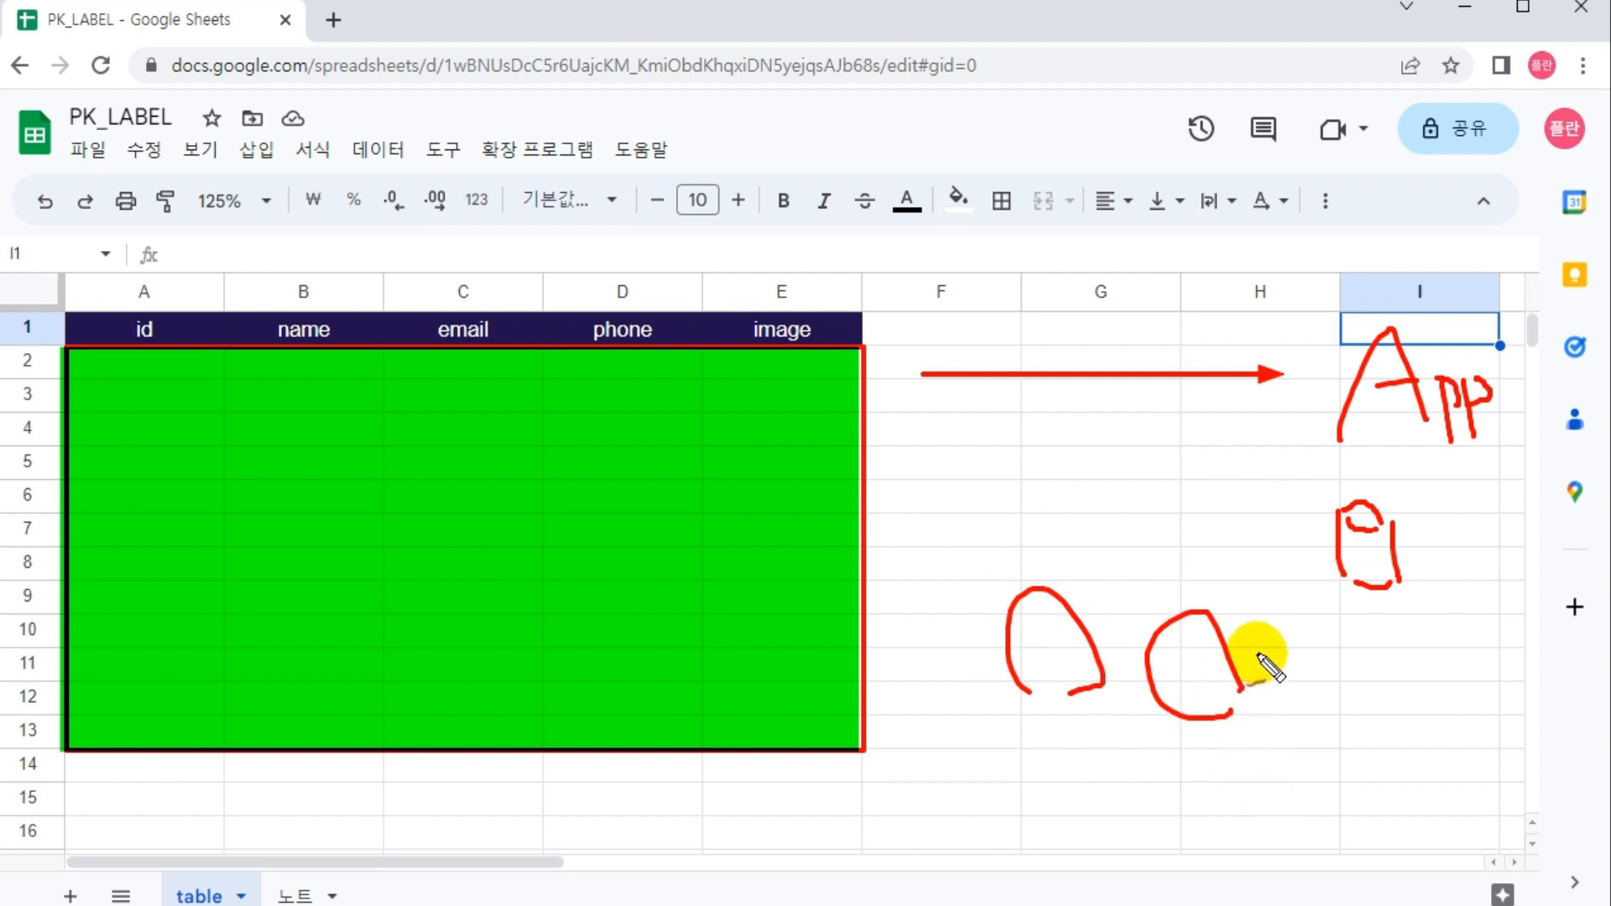
key("ctrl+z")
key("ctrl+z")
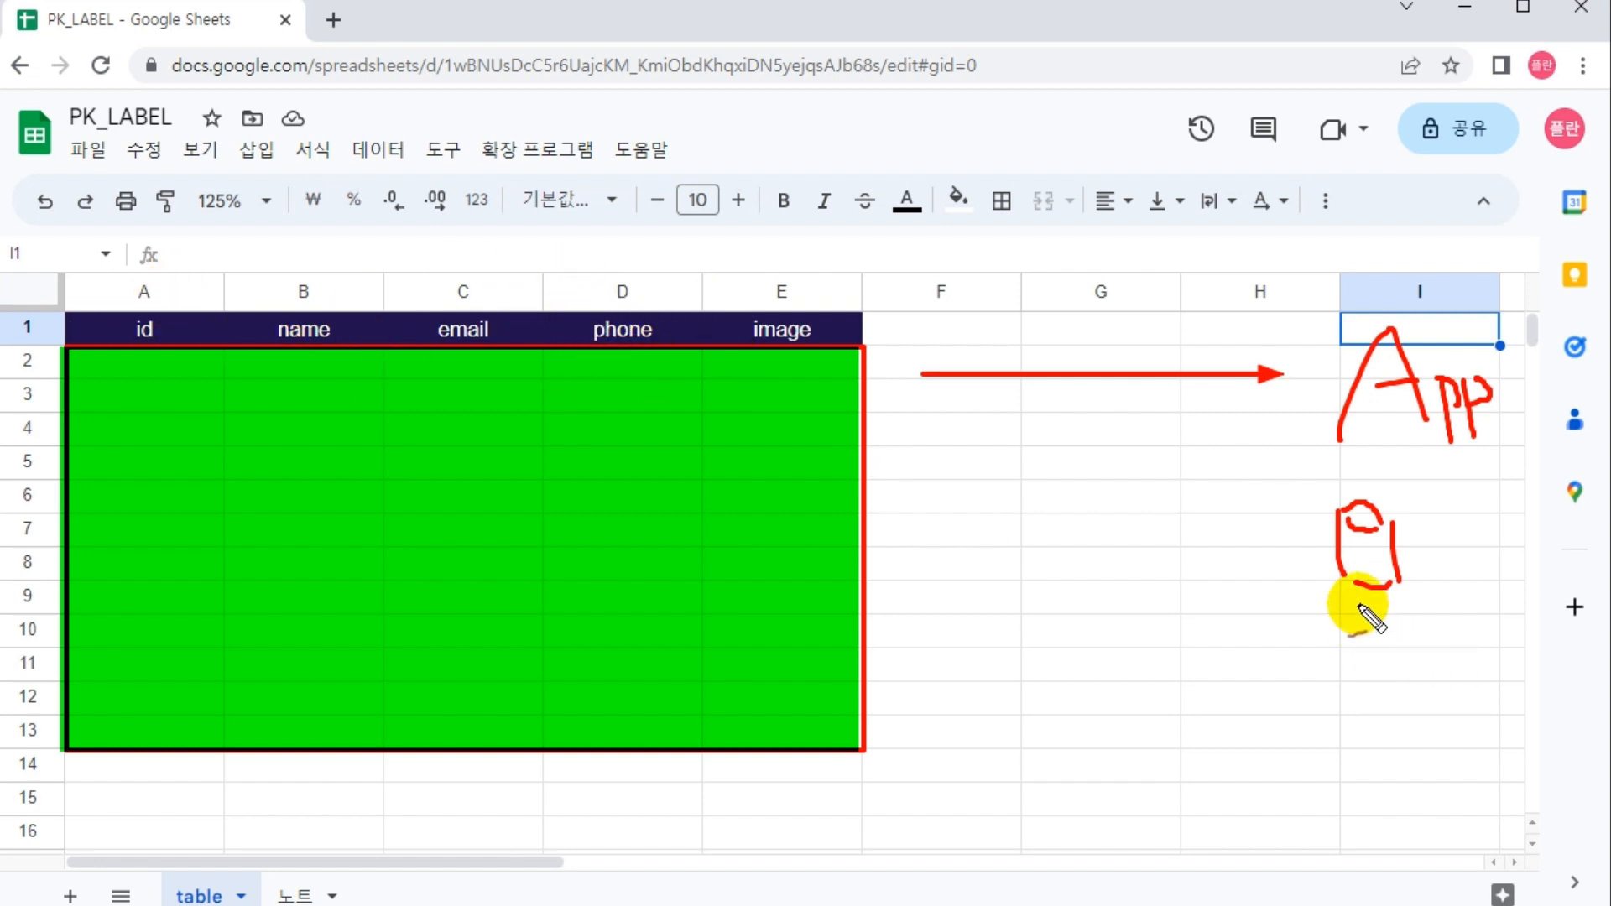
mouse_move(432, 459)
left_mouse_down()
mouse_move(457, 459)
mouse_move(493, 617)
left_mouse_up()
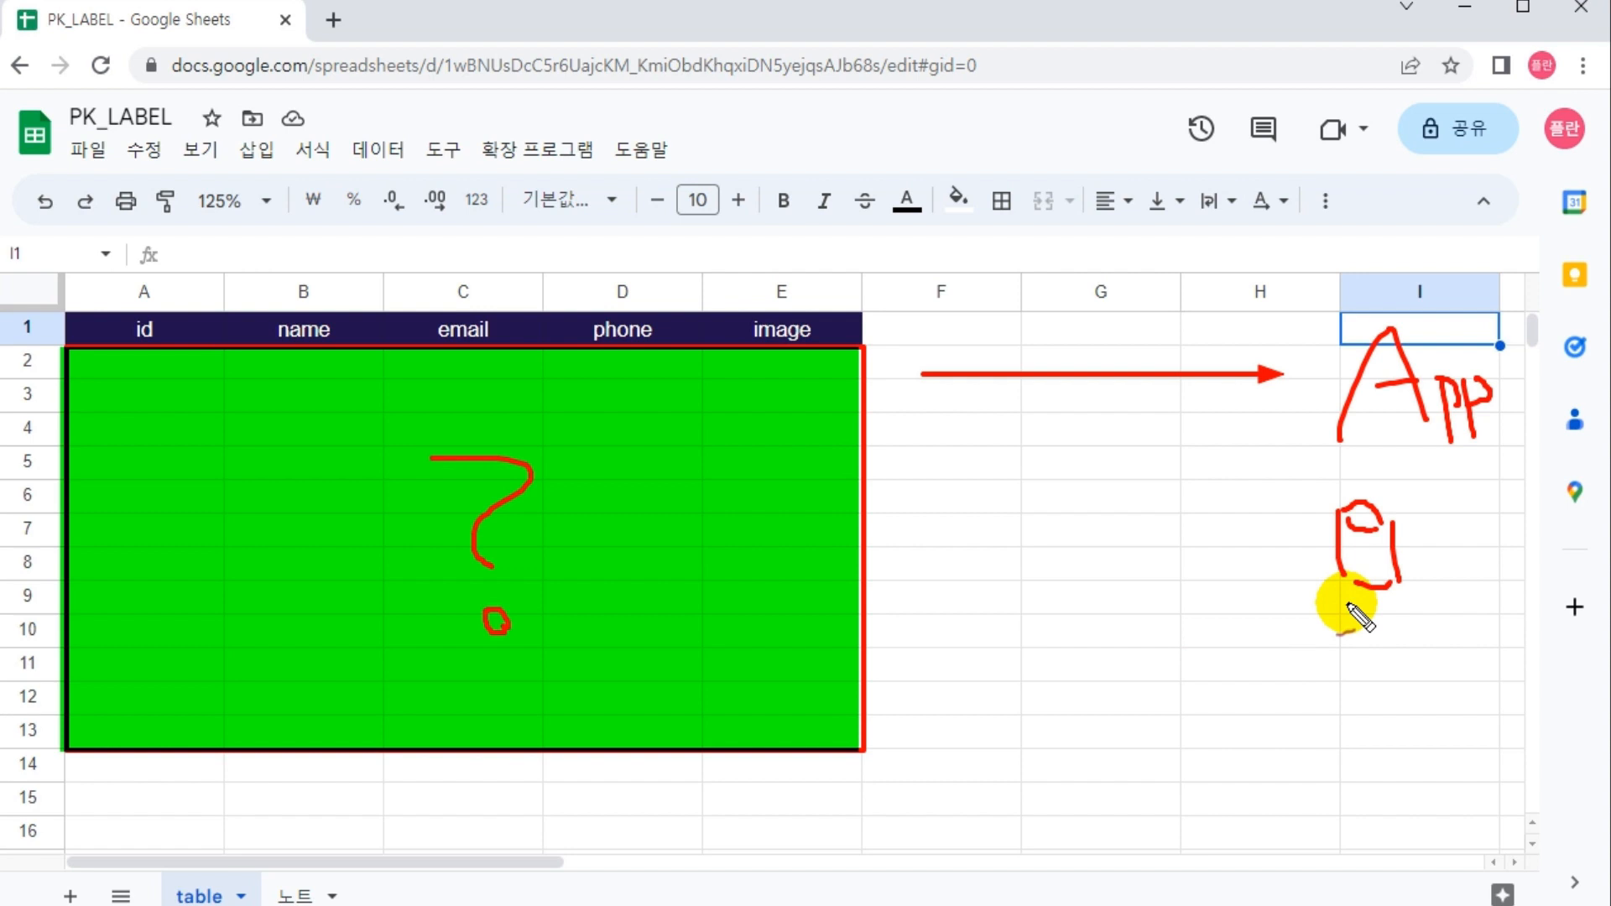
key("Escape")
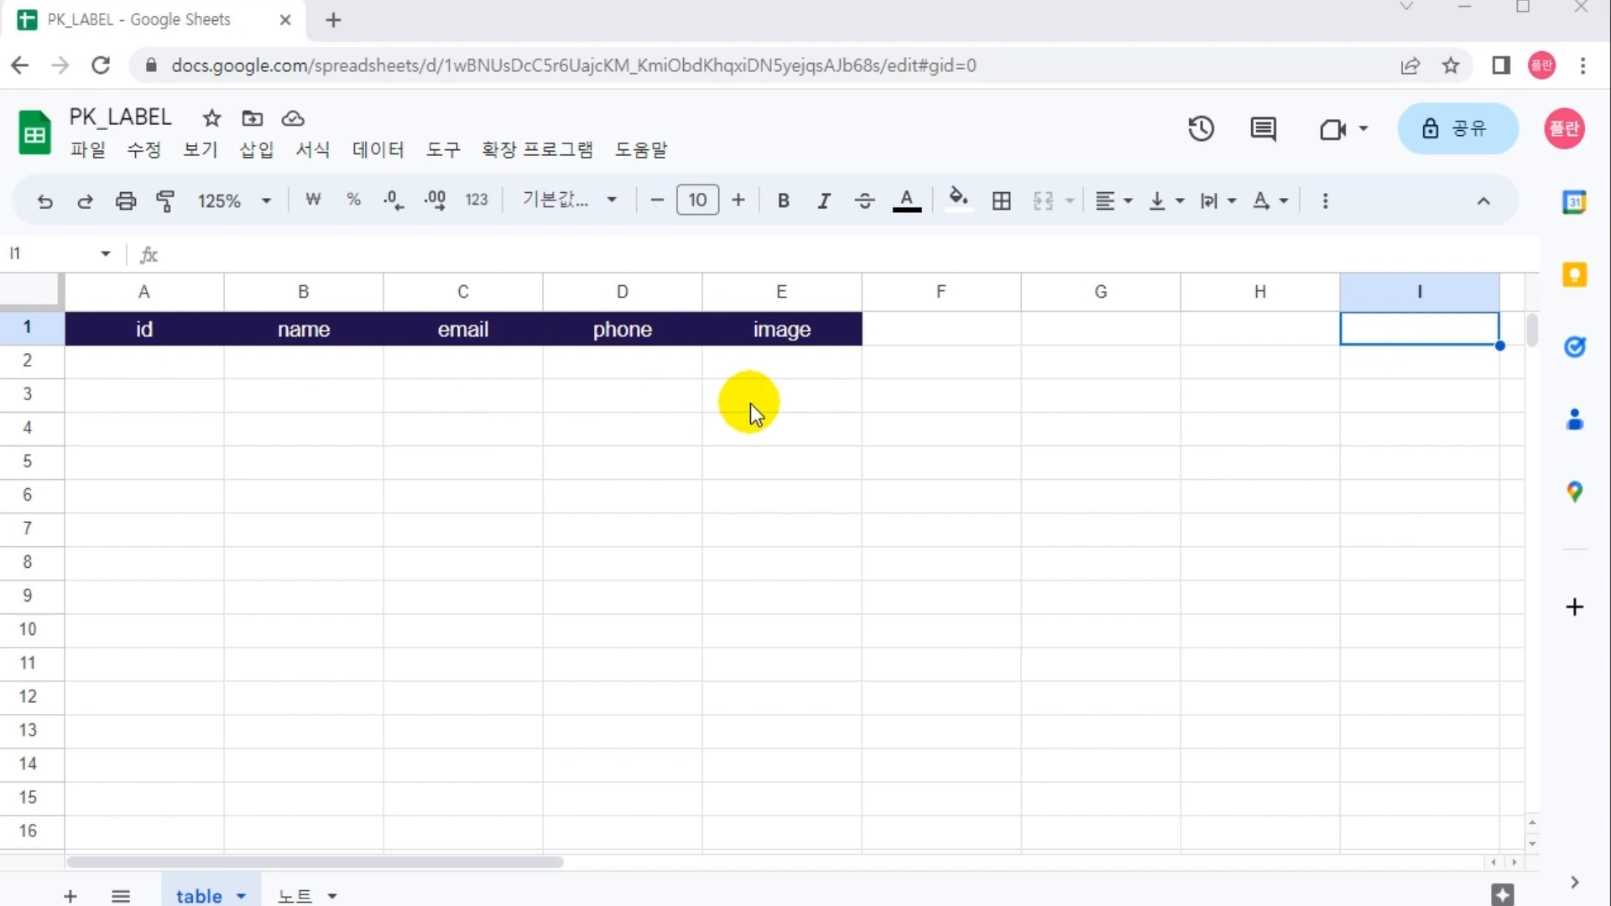
left_click(528, 164)
left_click(471, 667)
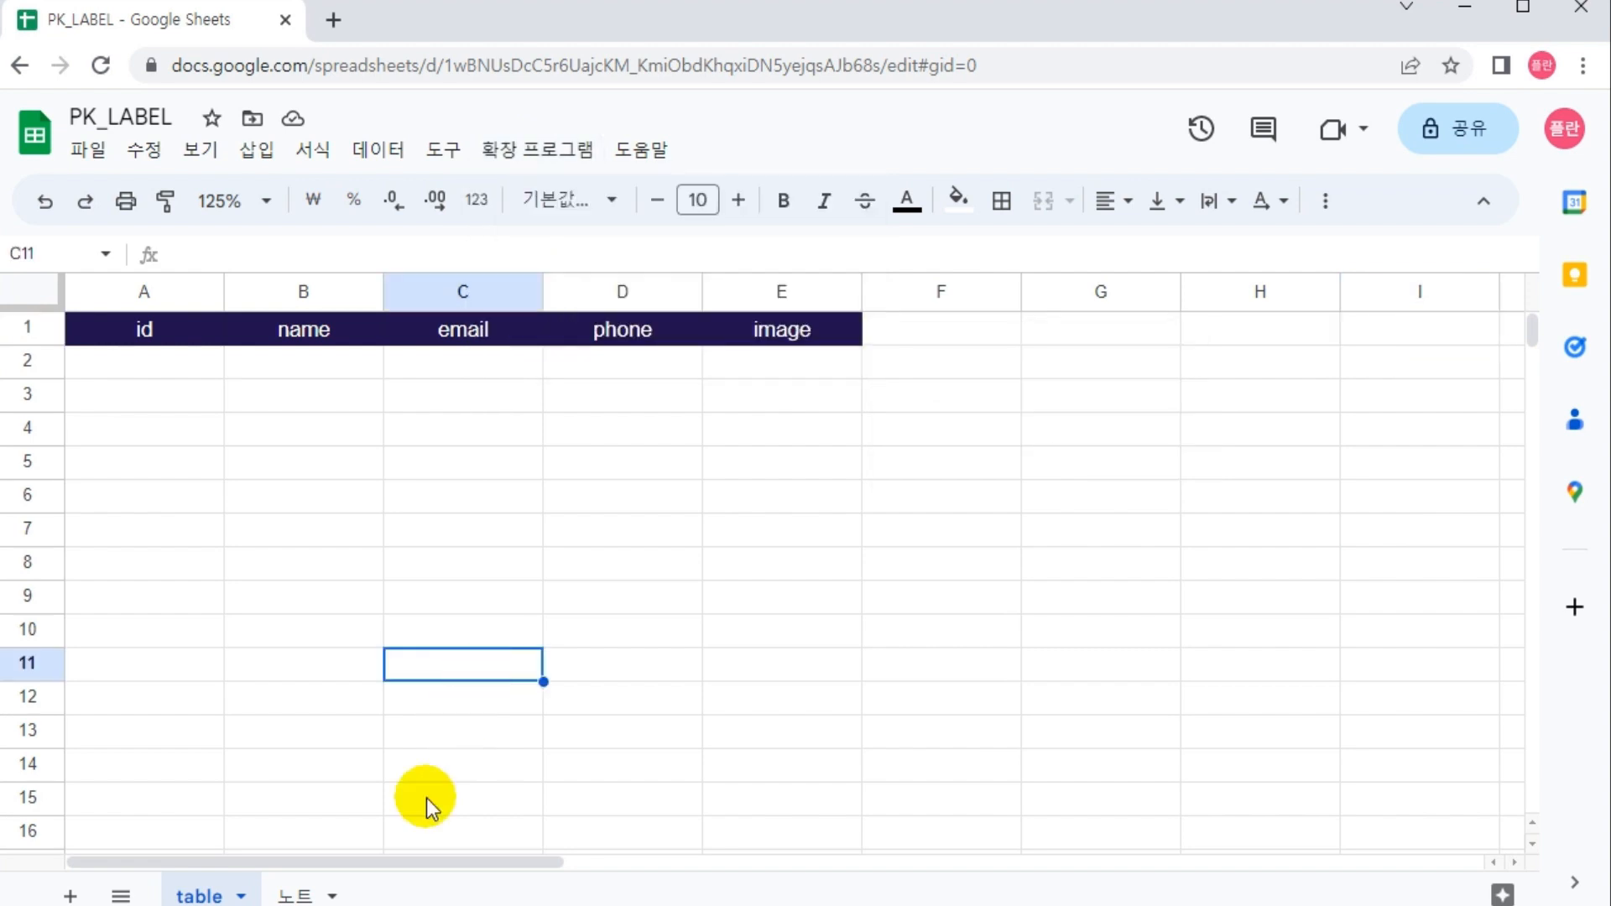
Step: In the 노트 sheet, enter the note id 컬럼을 기본키로 지정 in cell C14
left_click(298, 894)
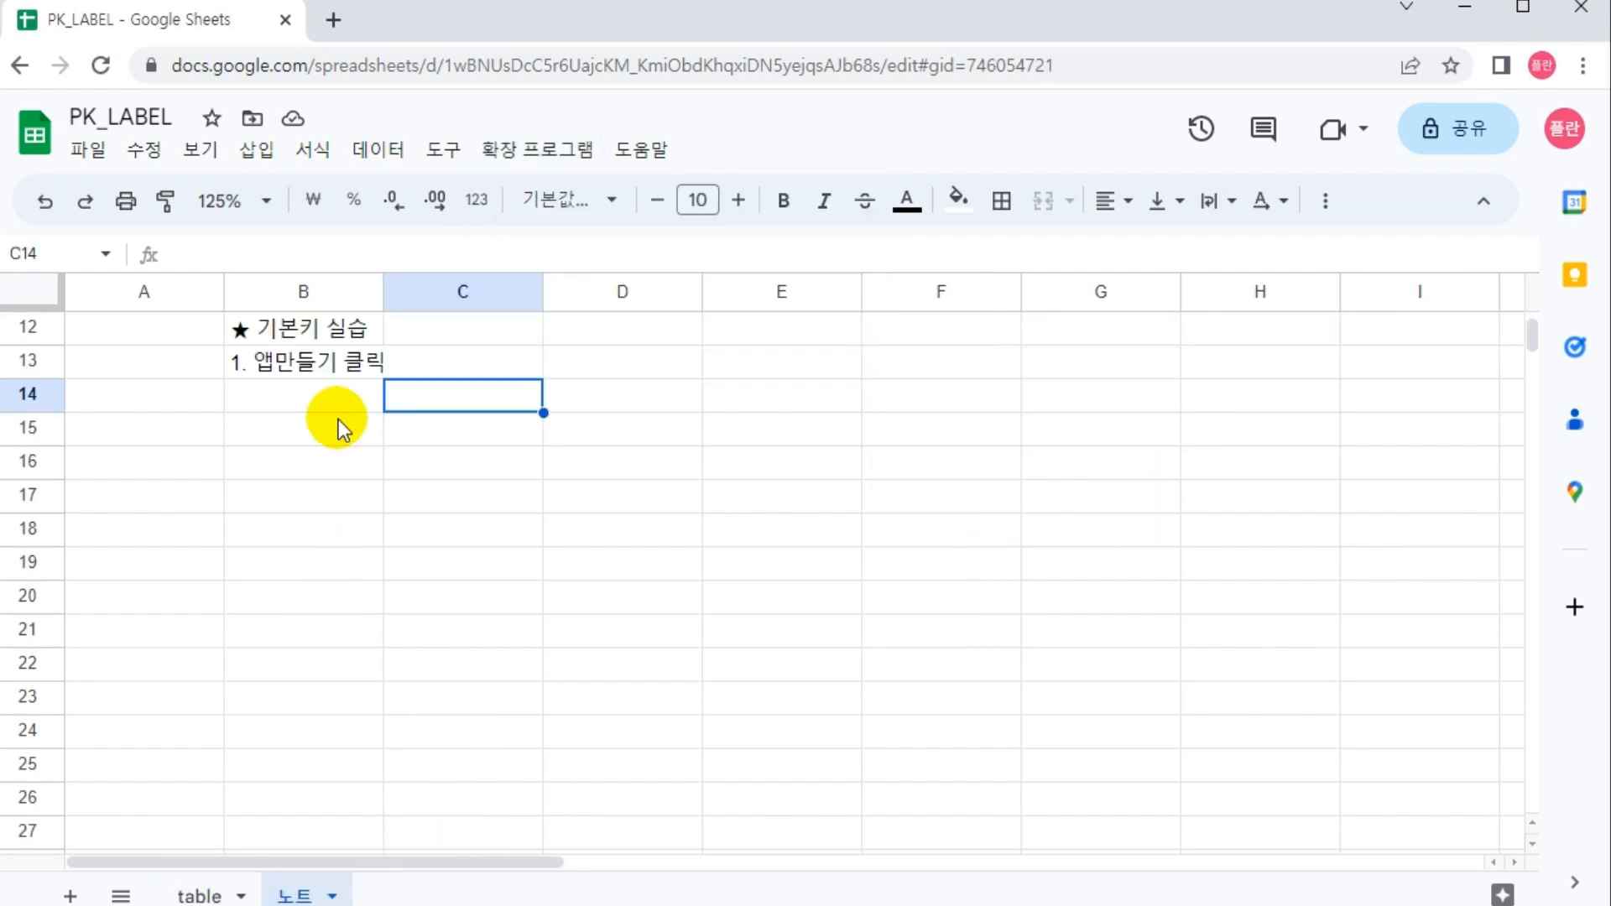
type("1")
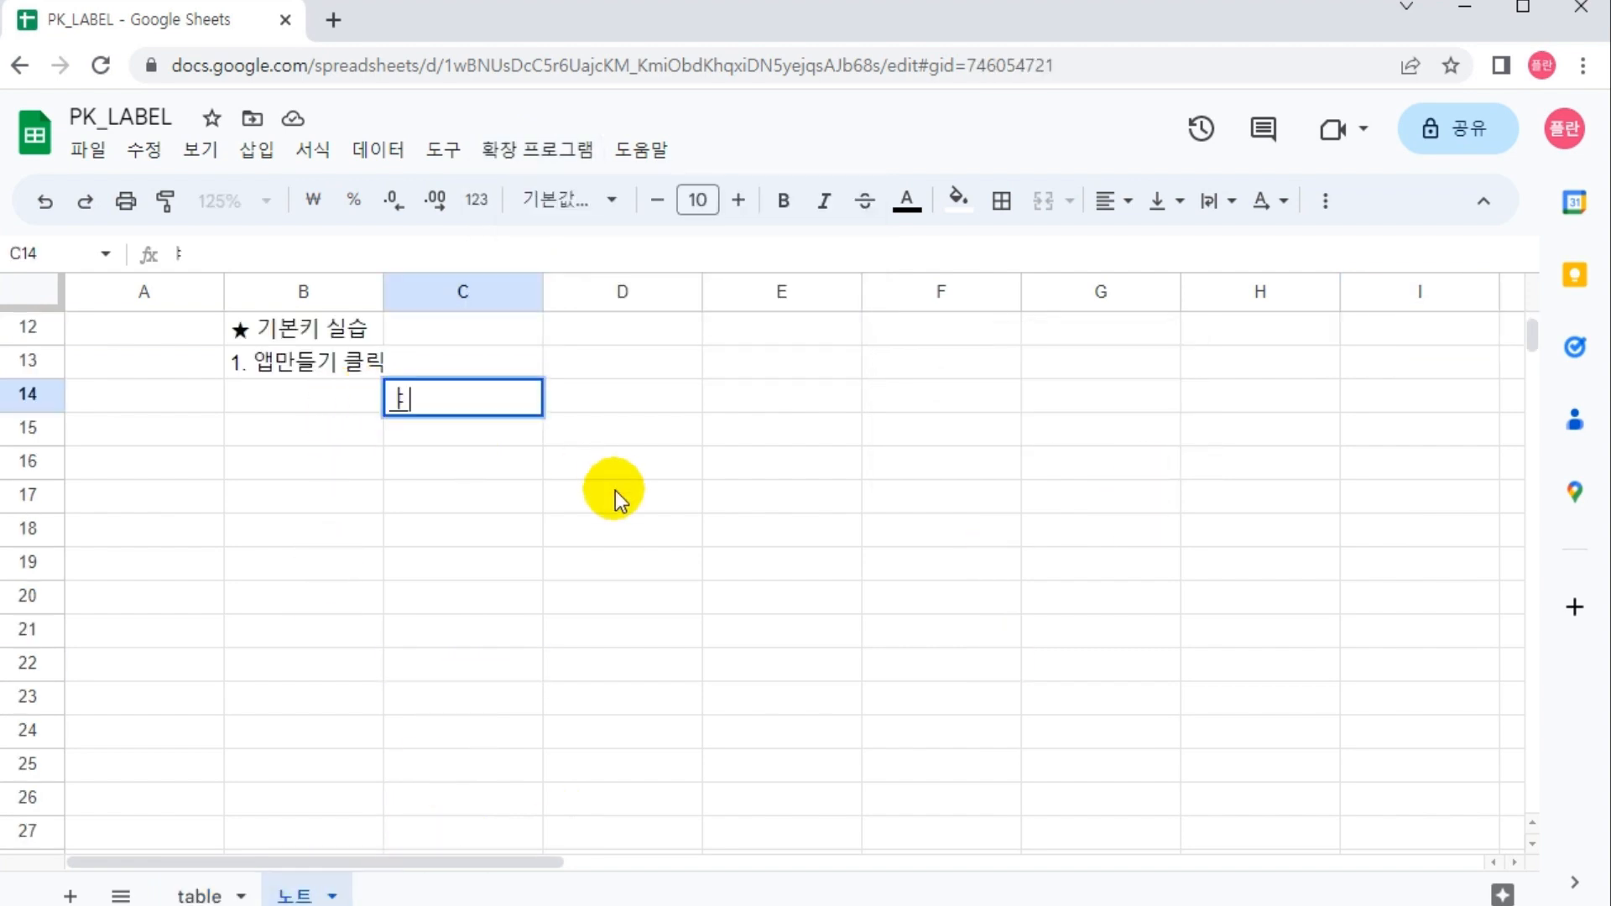
key("BackSpace")
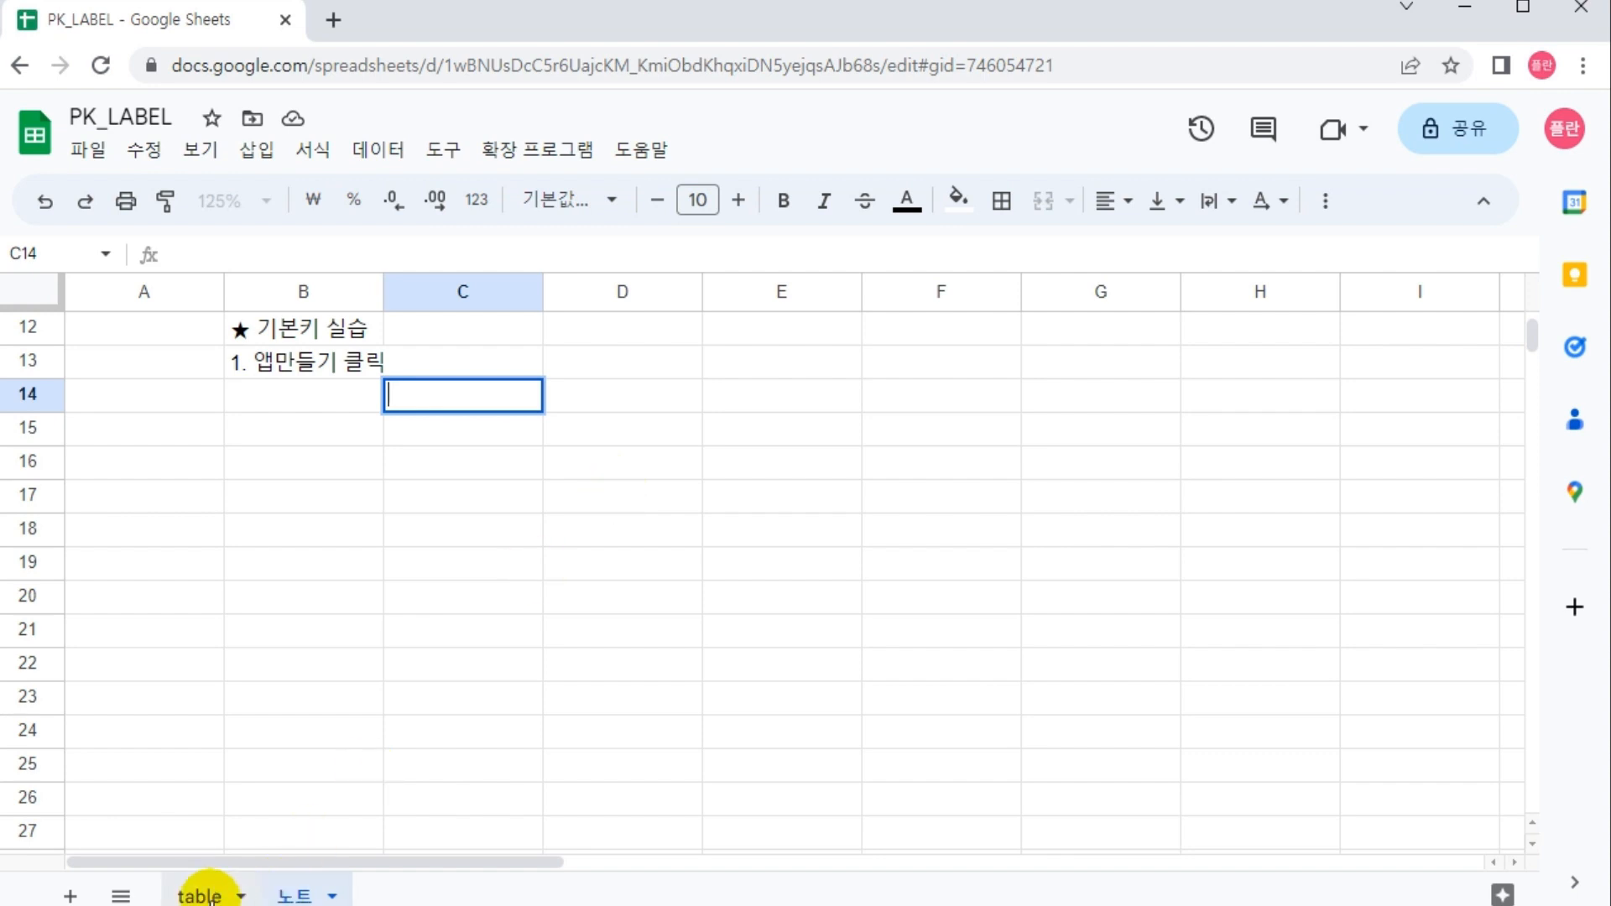
left_click(202, 894)
left_click(1187, 425)
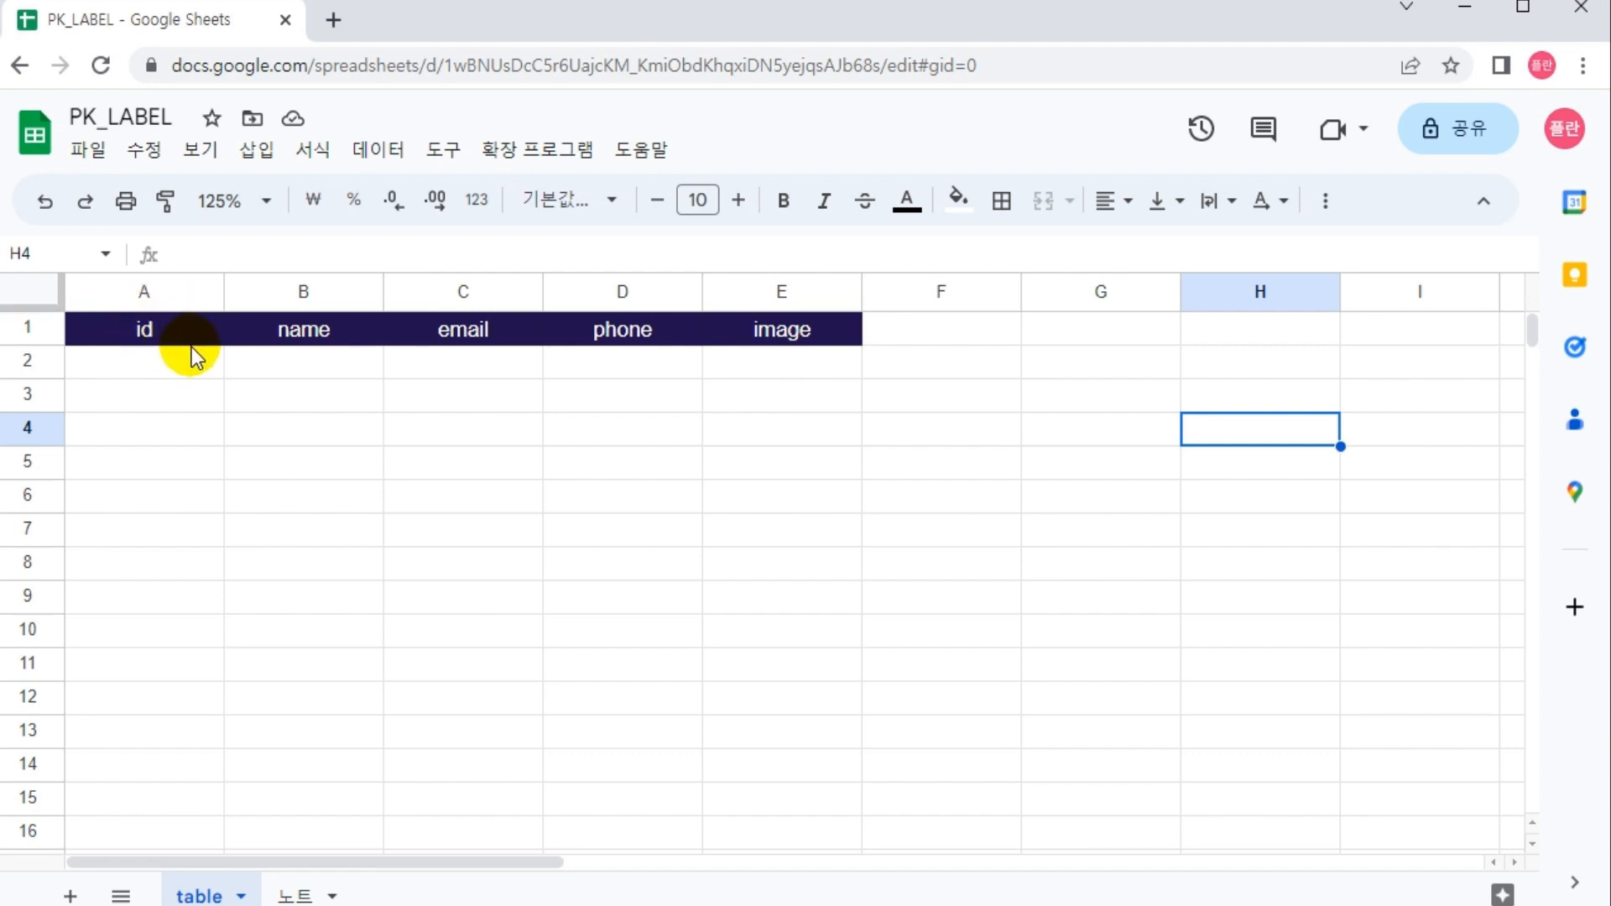
left_click(301, 894)
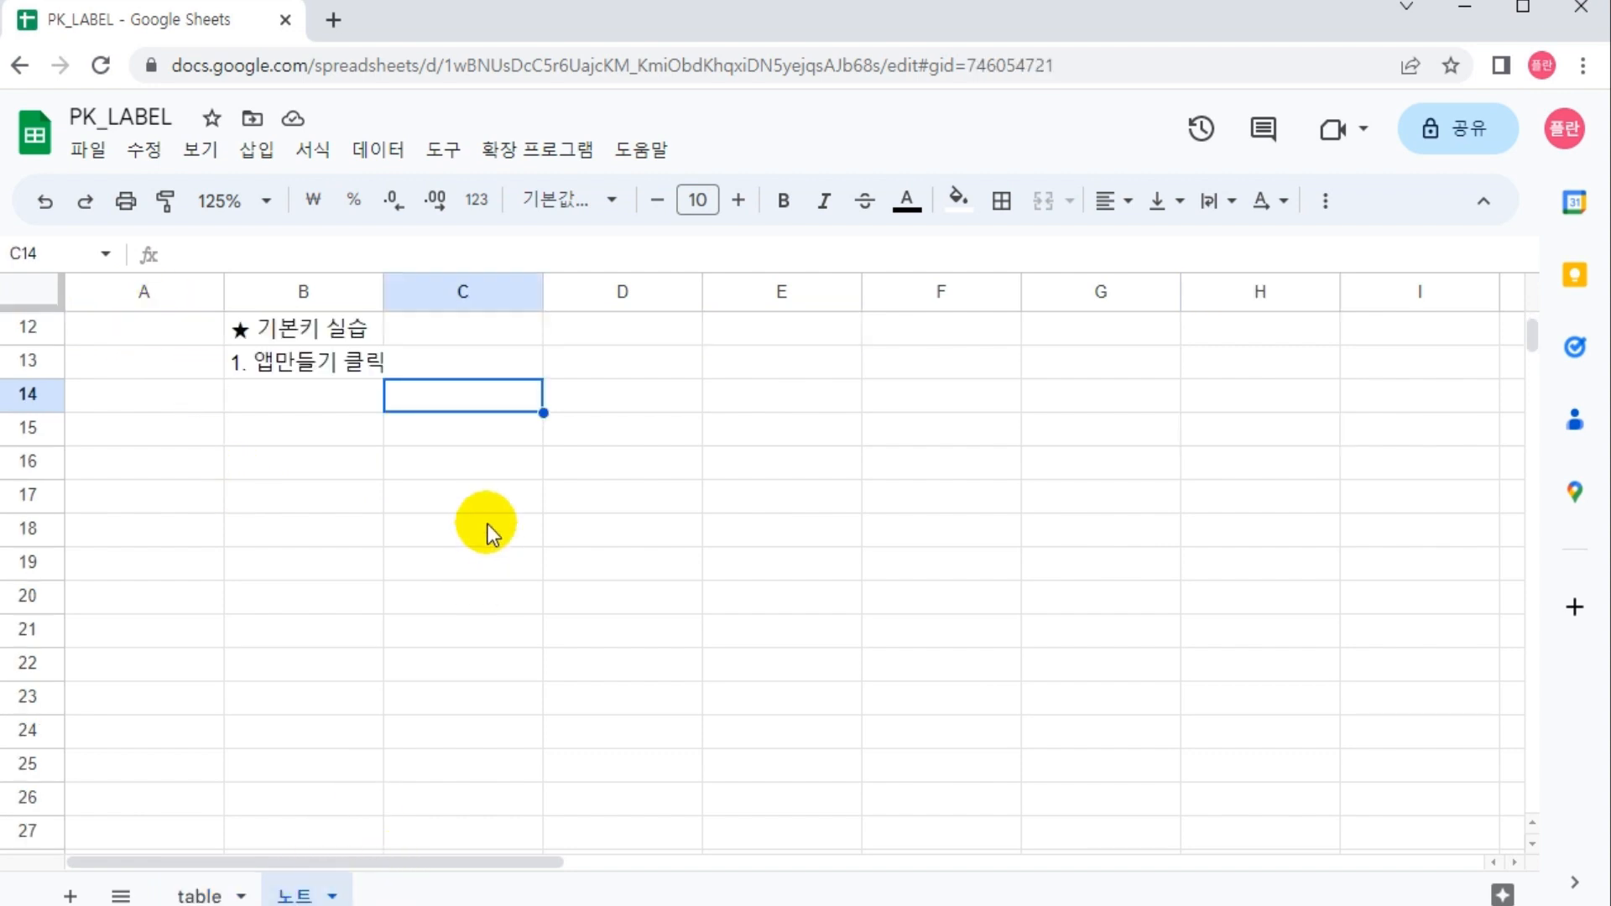
type("id 컬럼을 기본")
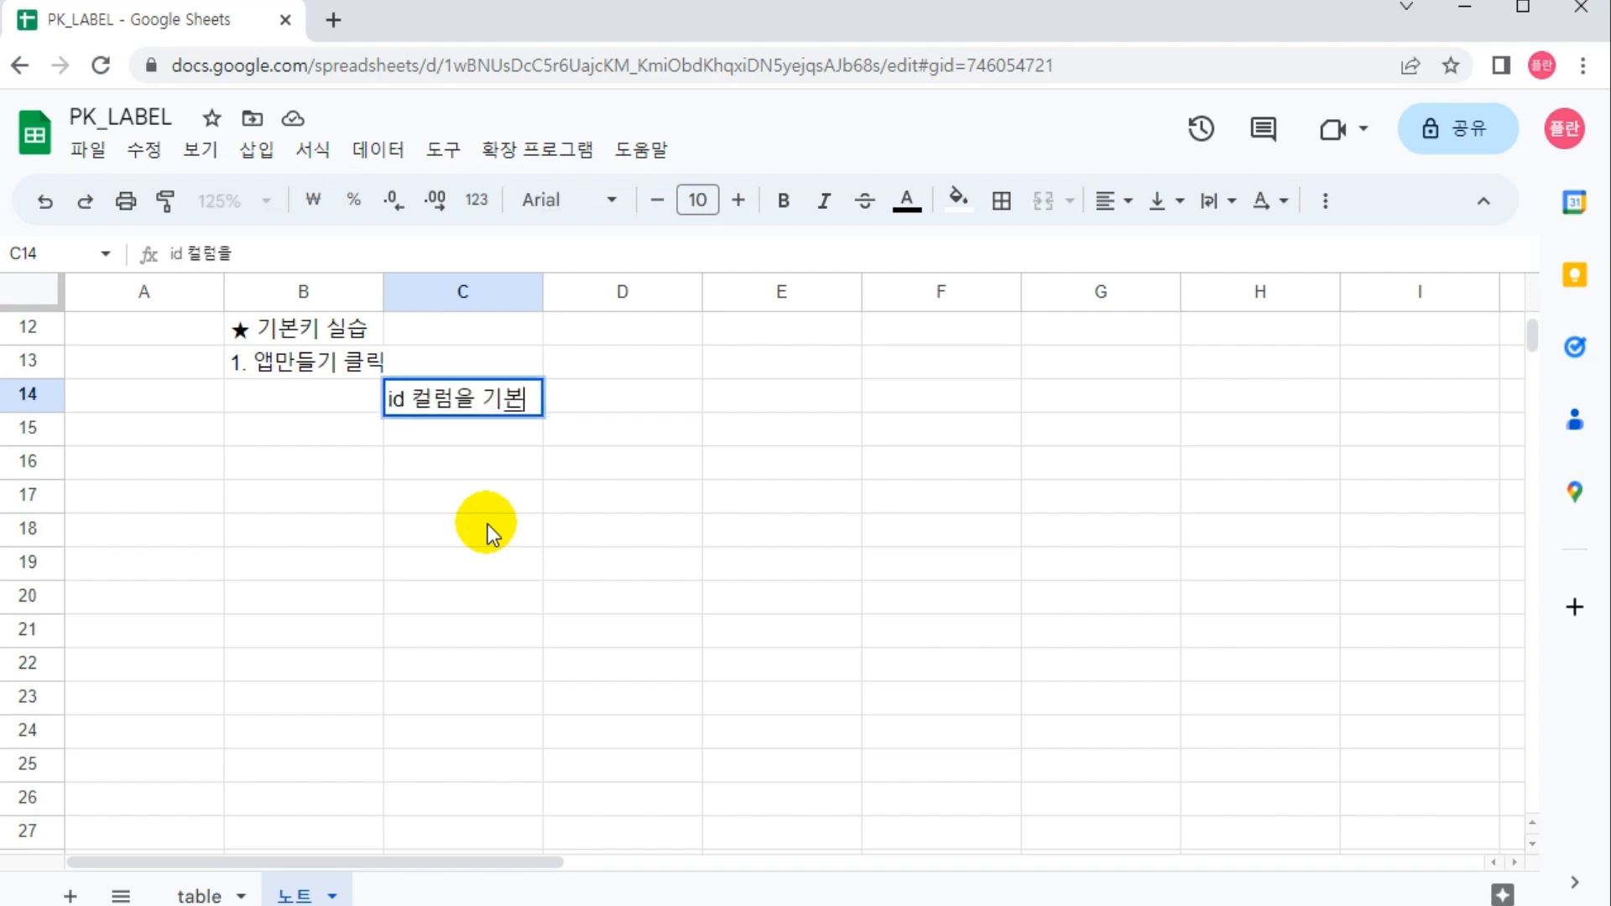
type("키로 지정")
key("Return")
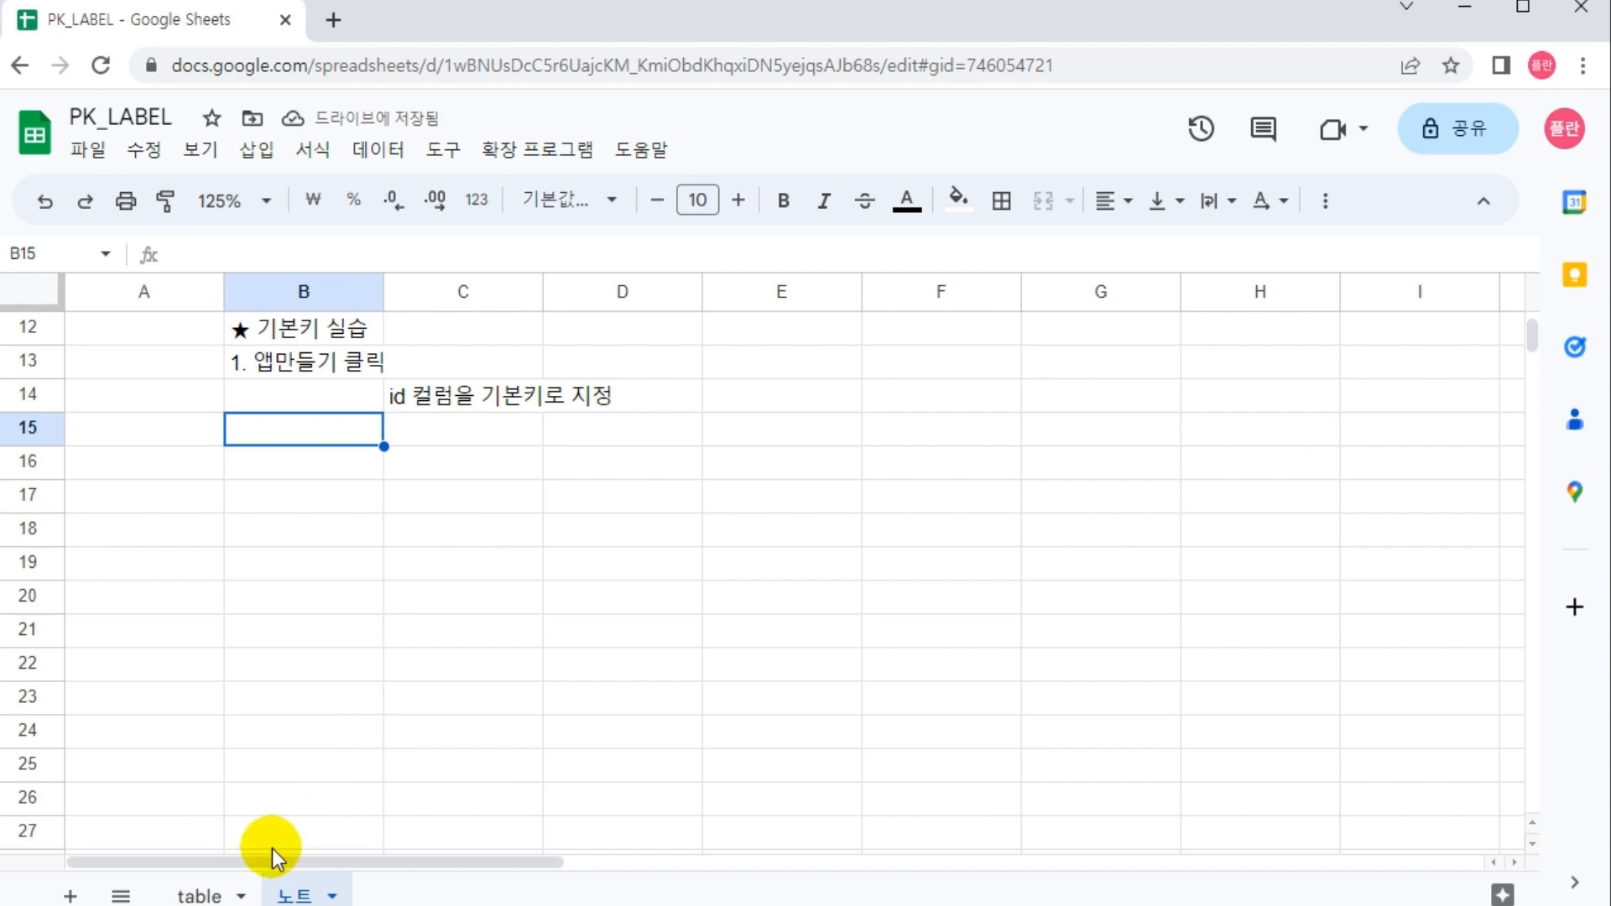
Step: Switch to the table sheet and try to create an AppSheet app from the spreadsheet
left_click(201, 894)
left_click(514, 166)
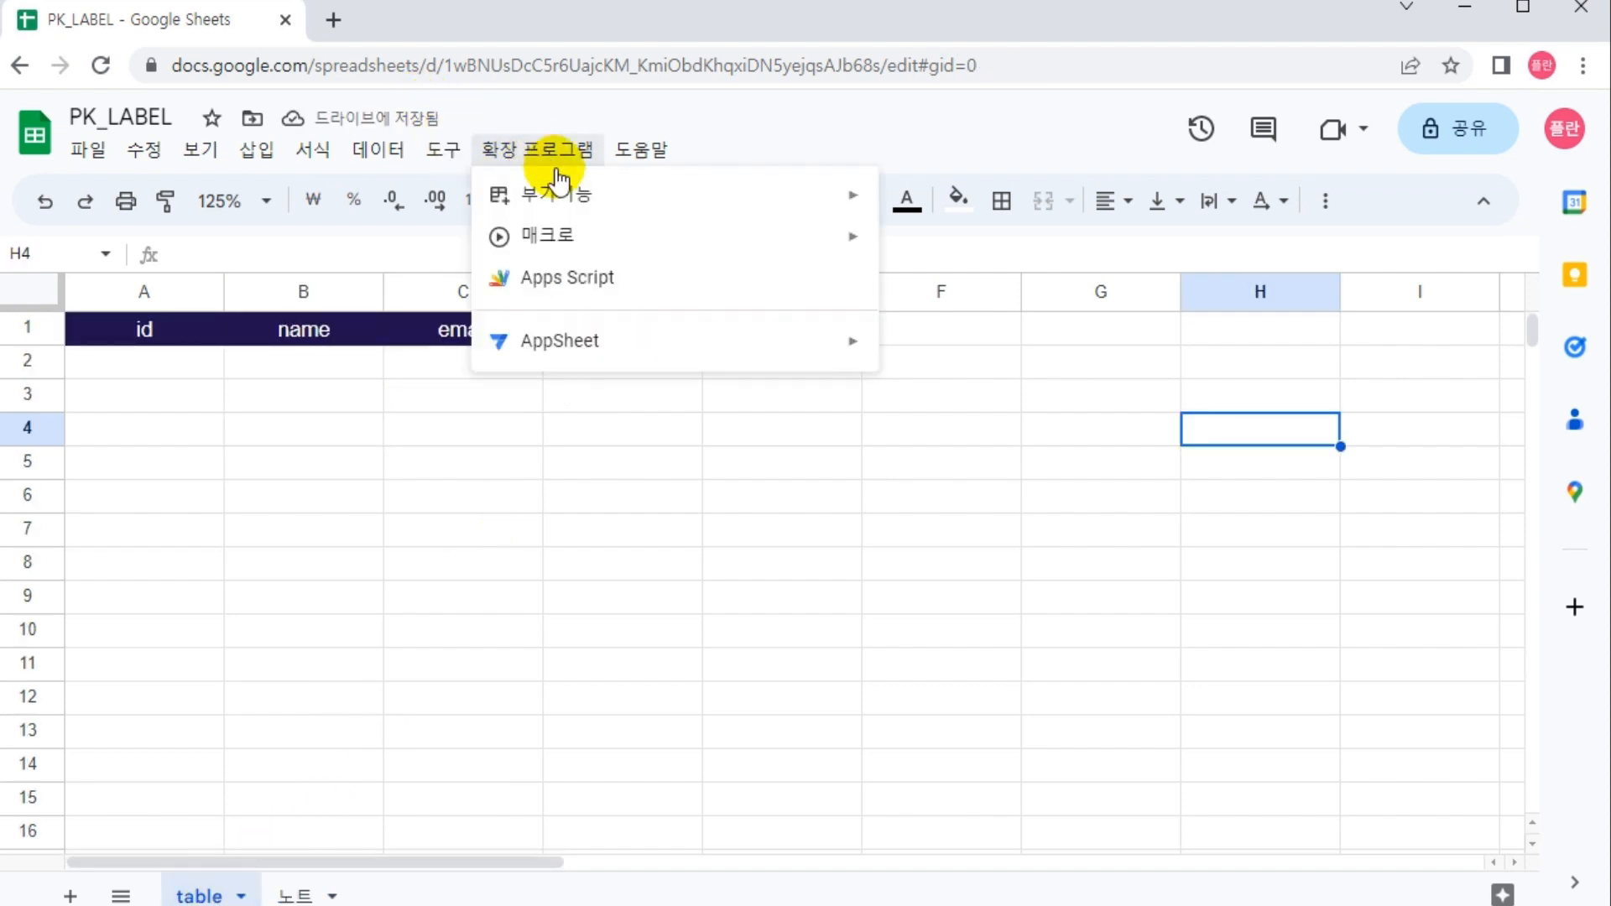
mouse_move(630, 344)
left_click(991, 349)
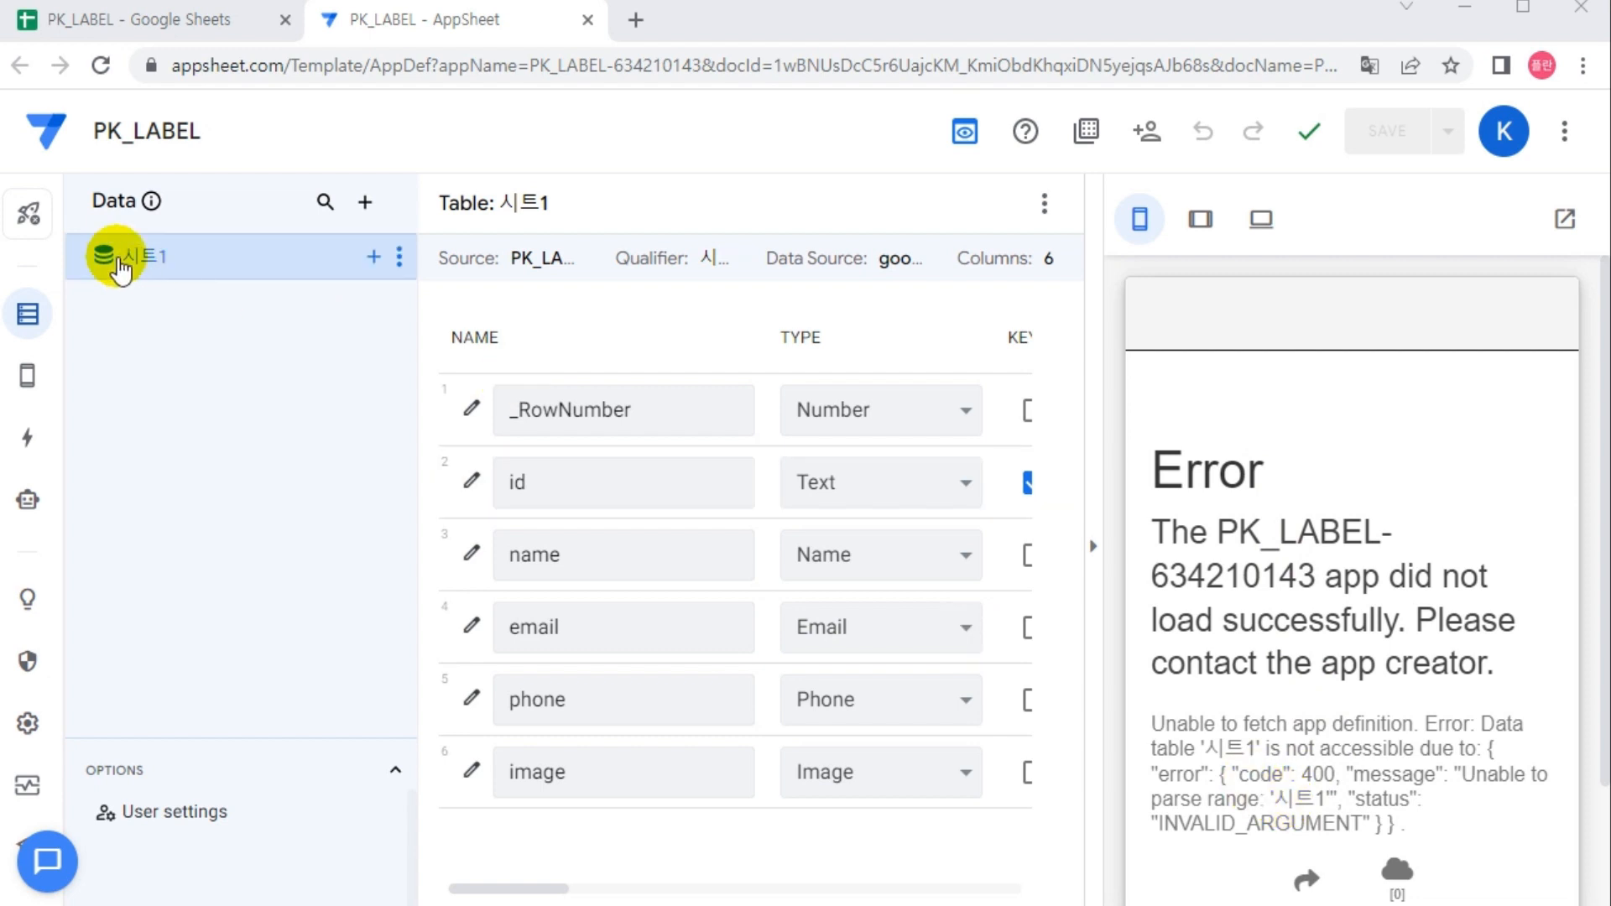
Step: Compare the spreadsheet's sheet name with the table name in the AppSheet editor, and close the editor
left_click(209, 23)
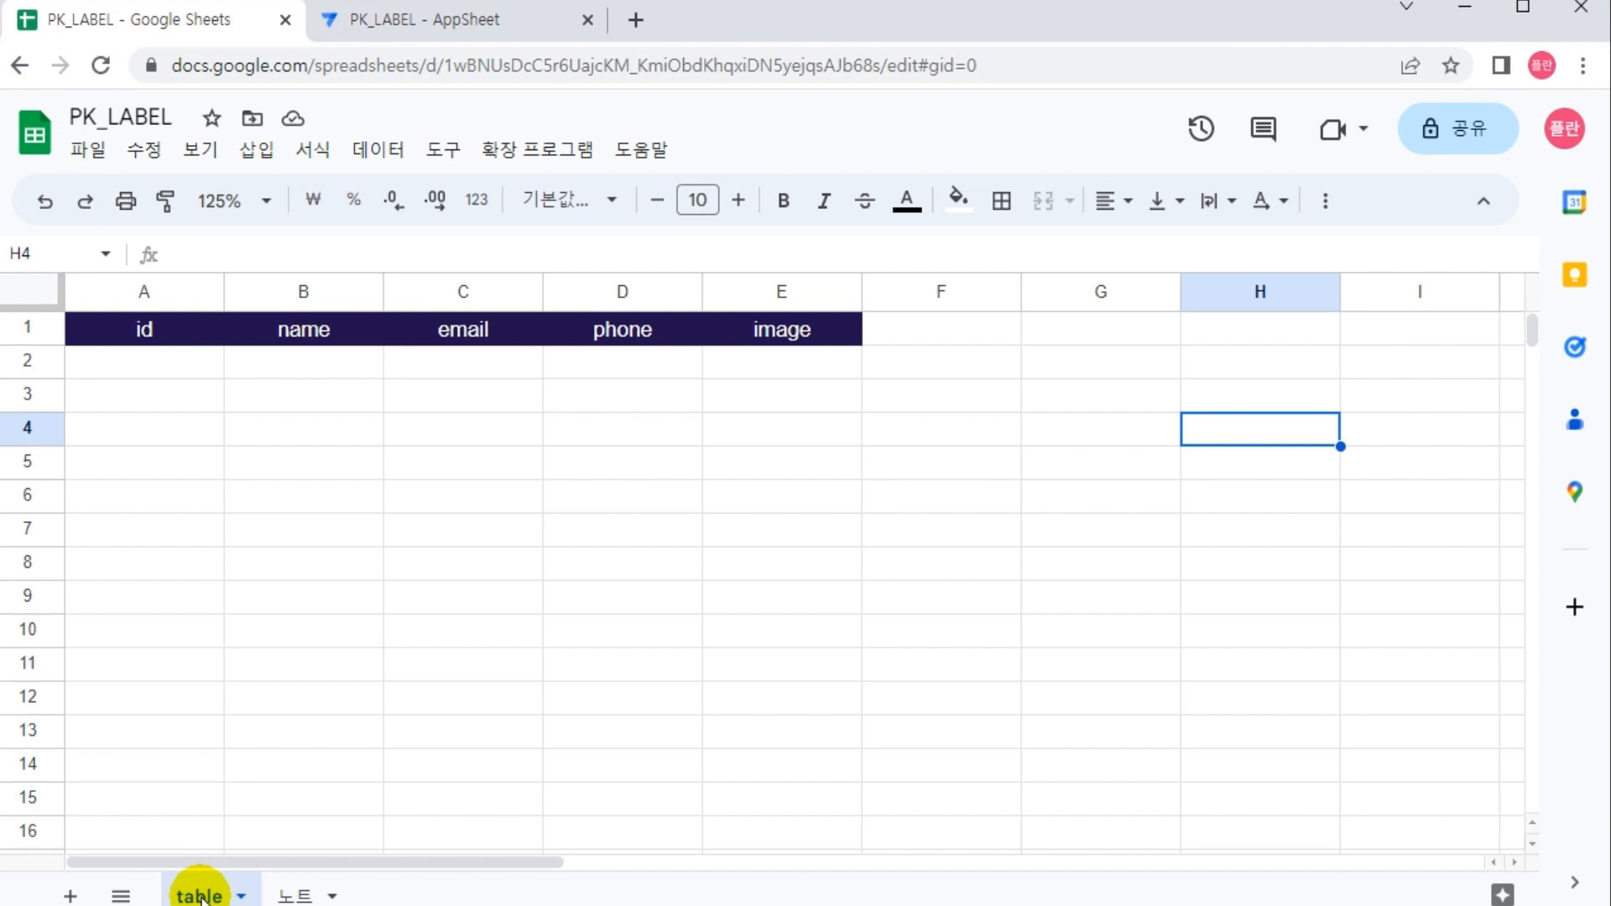
left_click(450, 27)
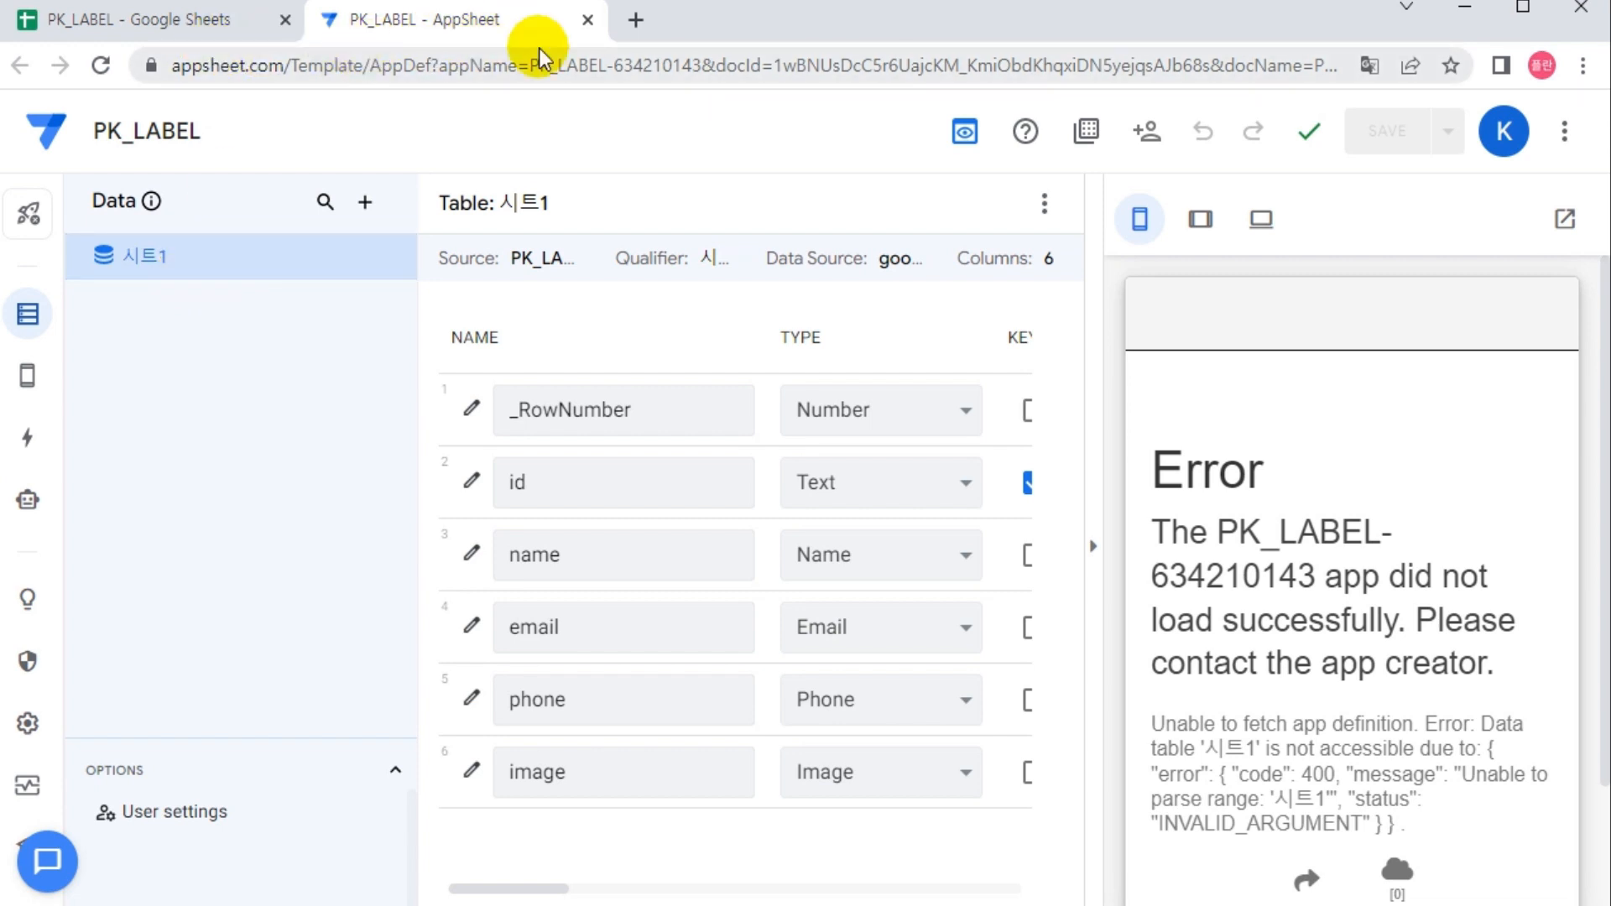
left_click(586, 21)
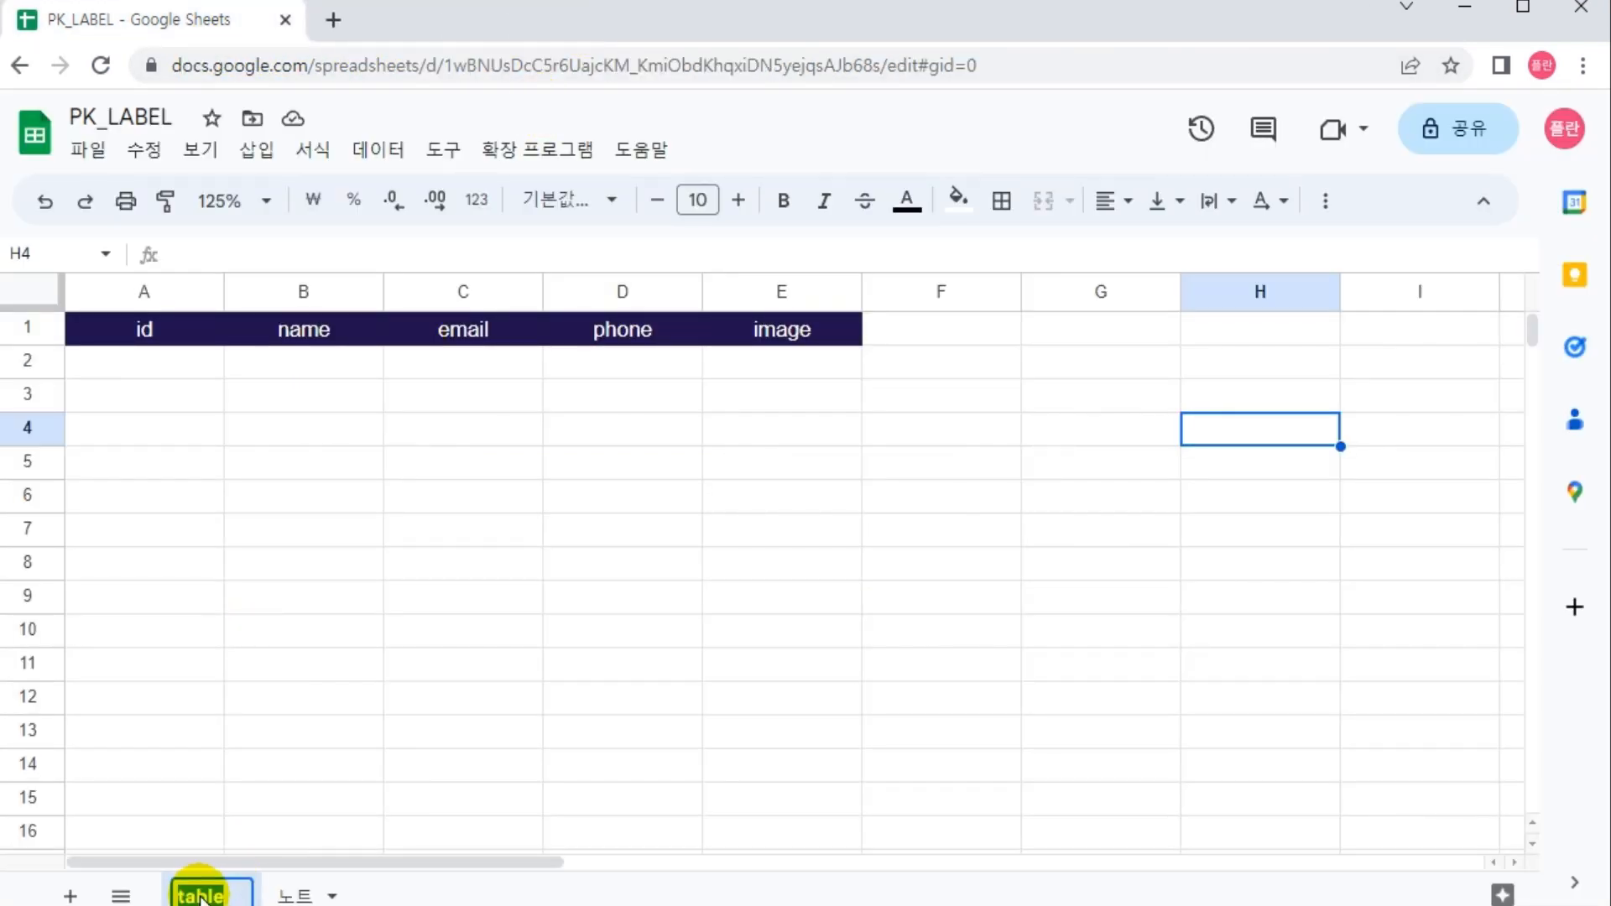
Step: Rename the table sheet to 시트1
type("ㅅ")
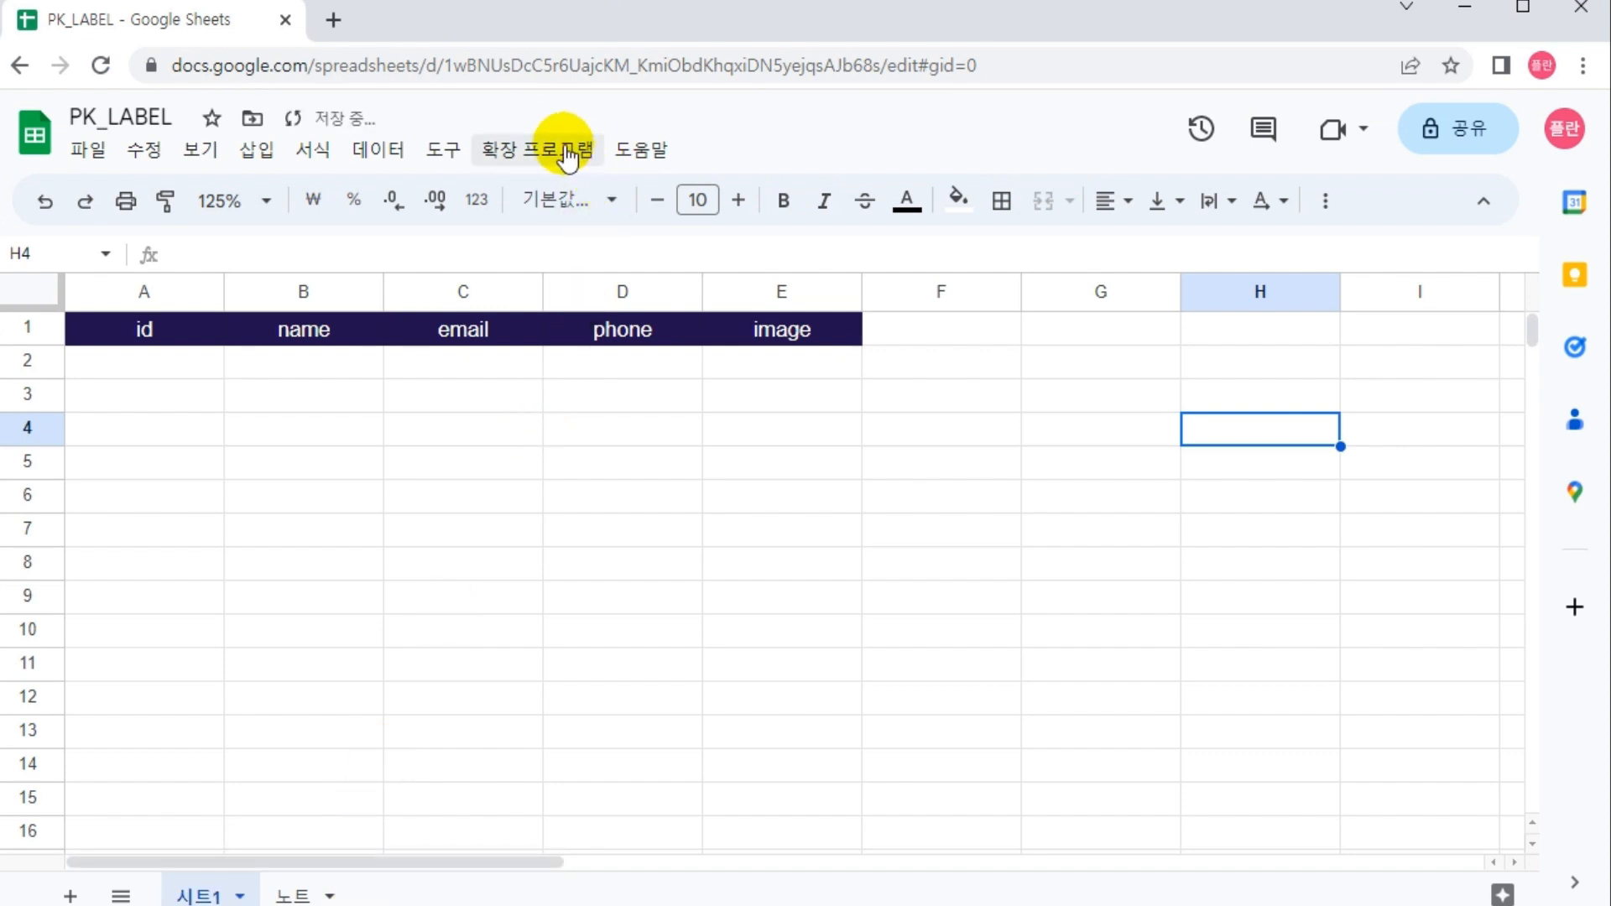
left_click(539, 154)
left_click(396, 137)
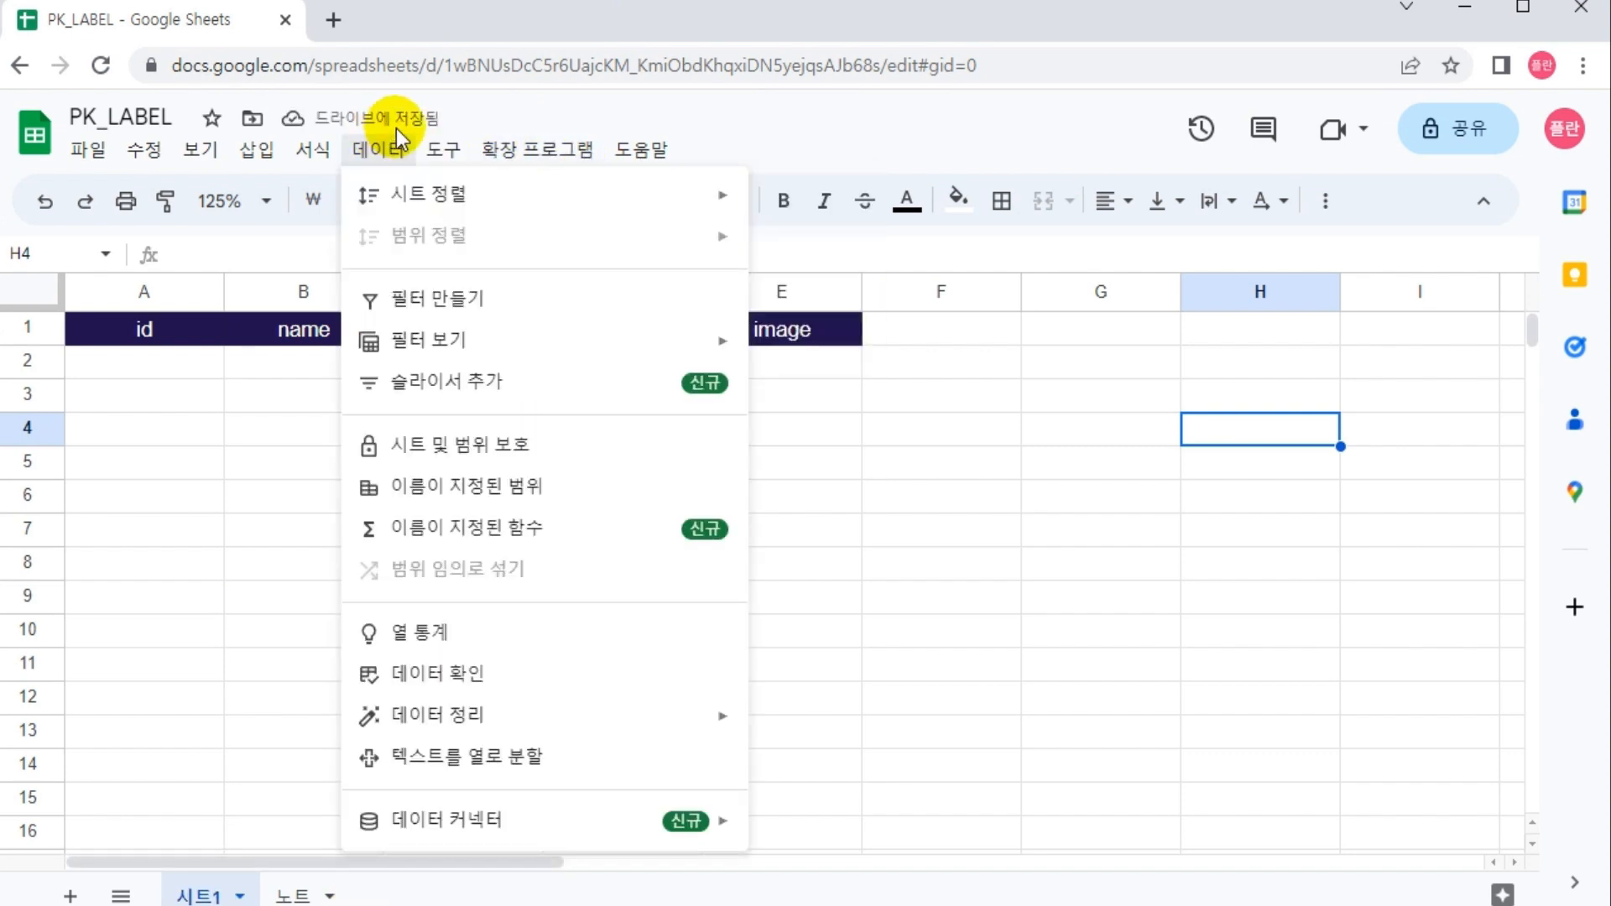
left_click(518, 111)
Step: Launch AppSheet app creation again from the 시트1 sheet, dismiss the translation prompt, and check the app's table and preview
left_click(530, 151)
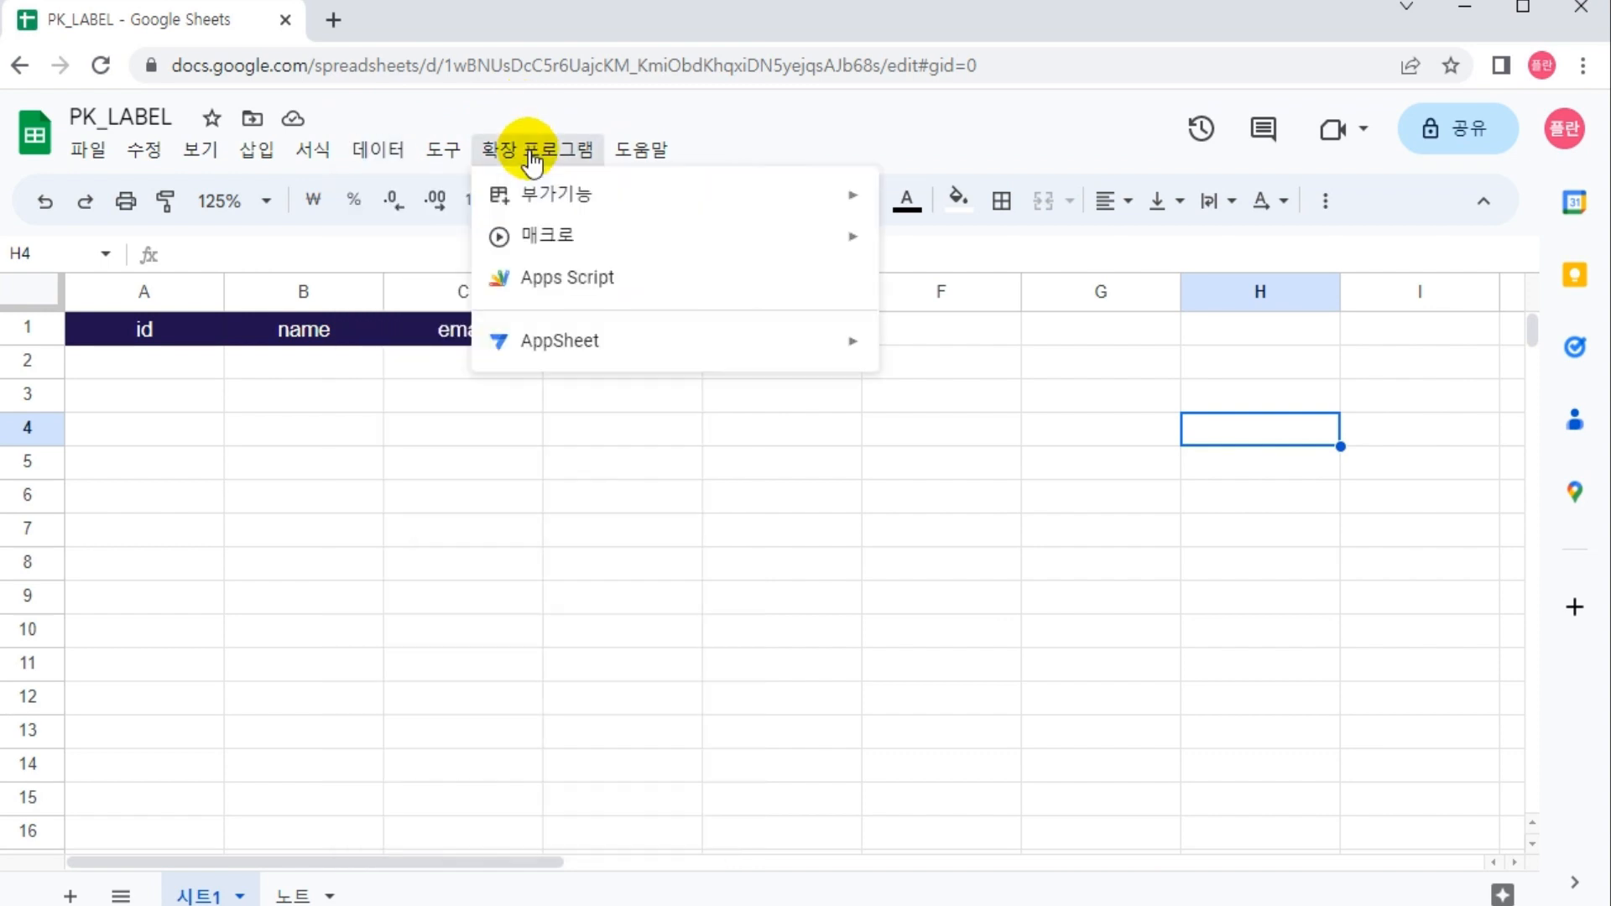
mouse_move(676, 349)
left_click(967, 351)
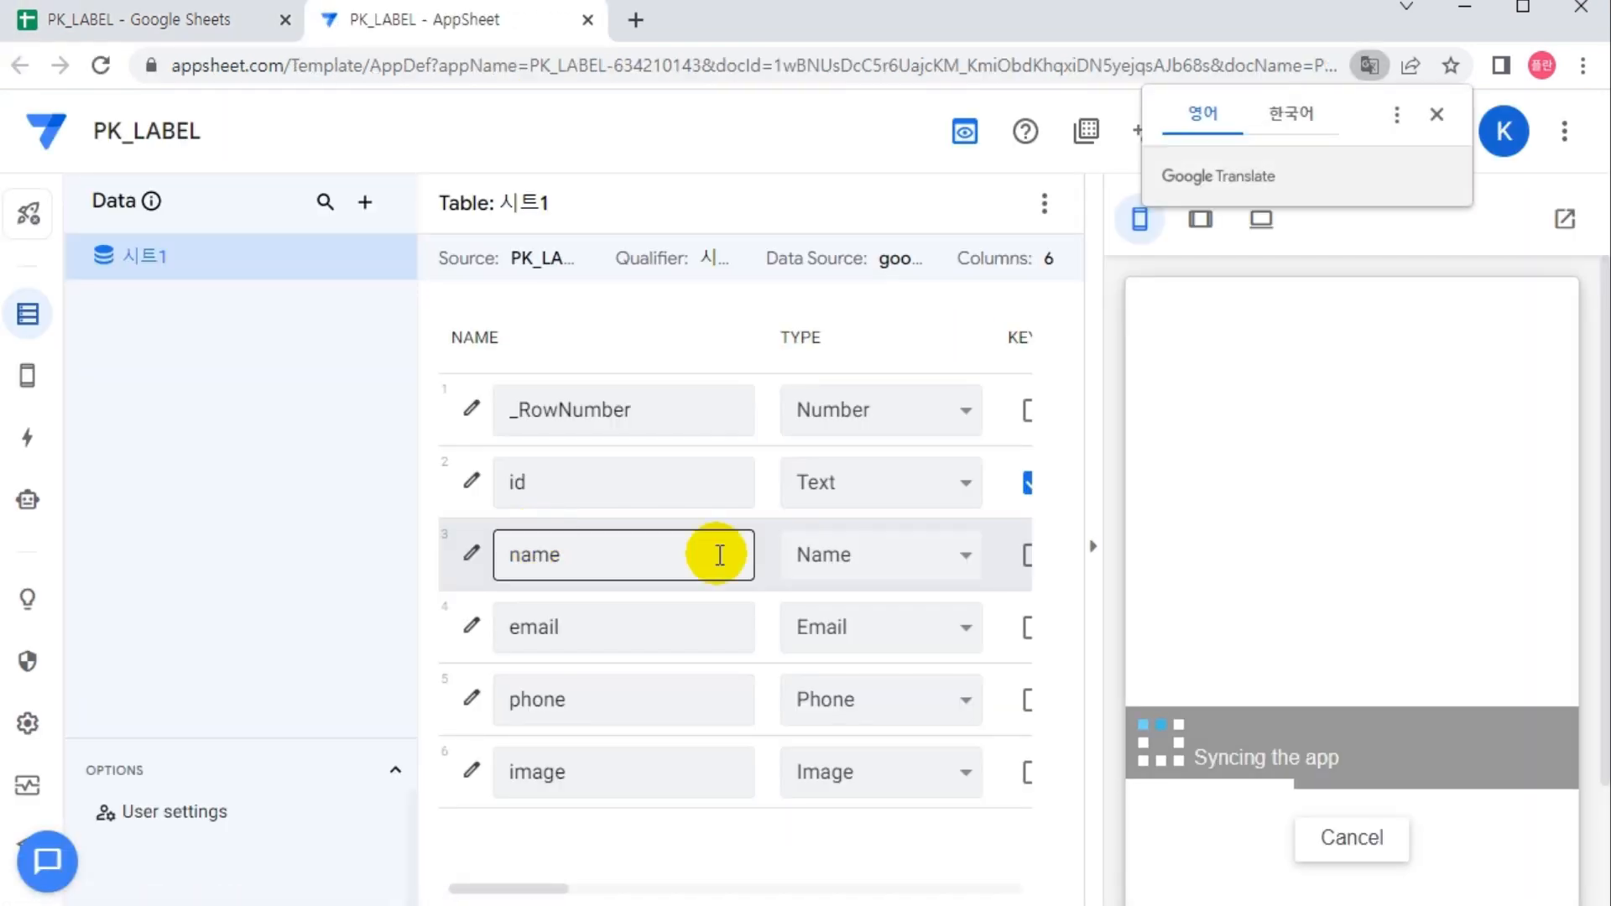
left_click(1436, 114)
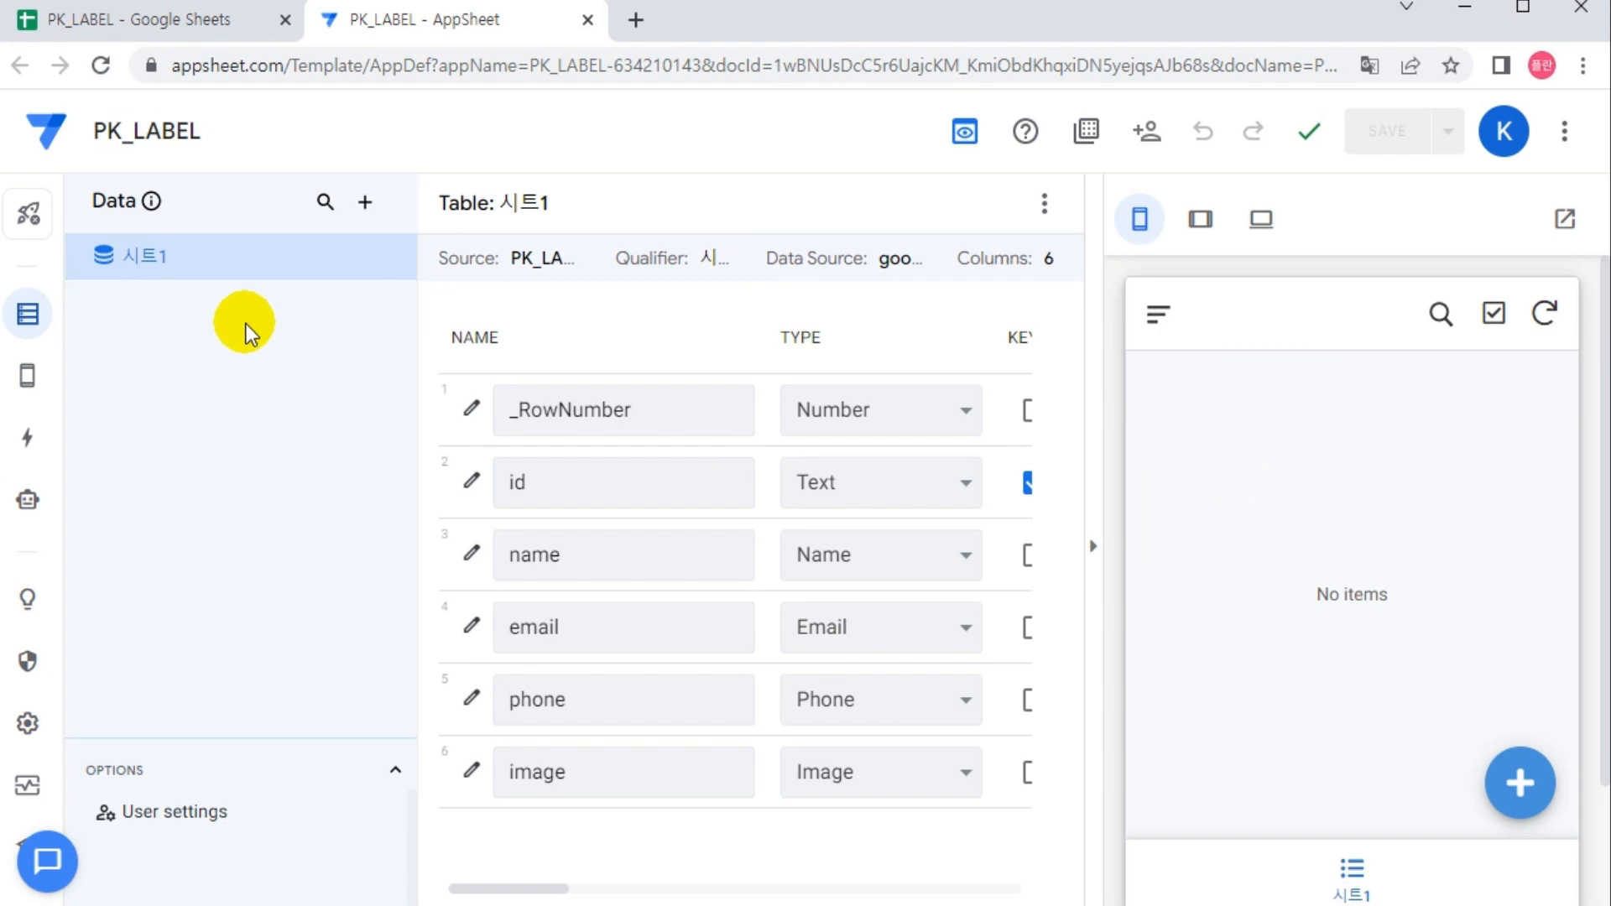
left_click(219, 23)
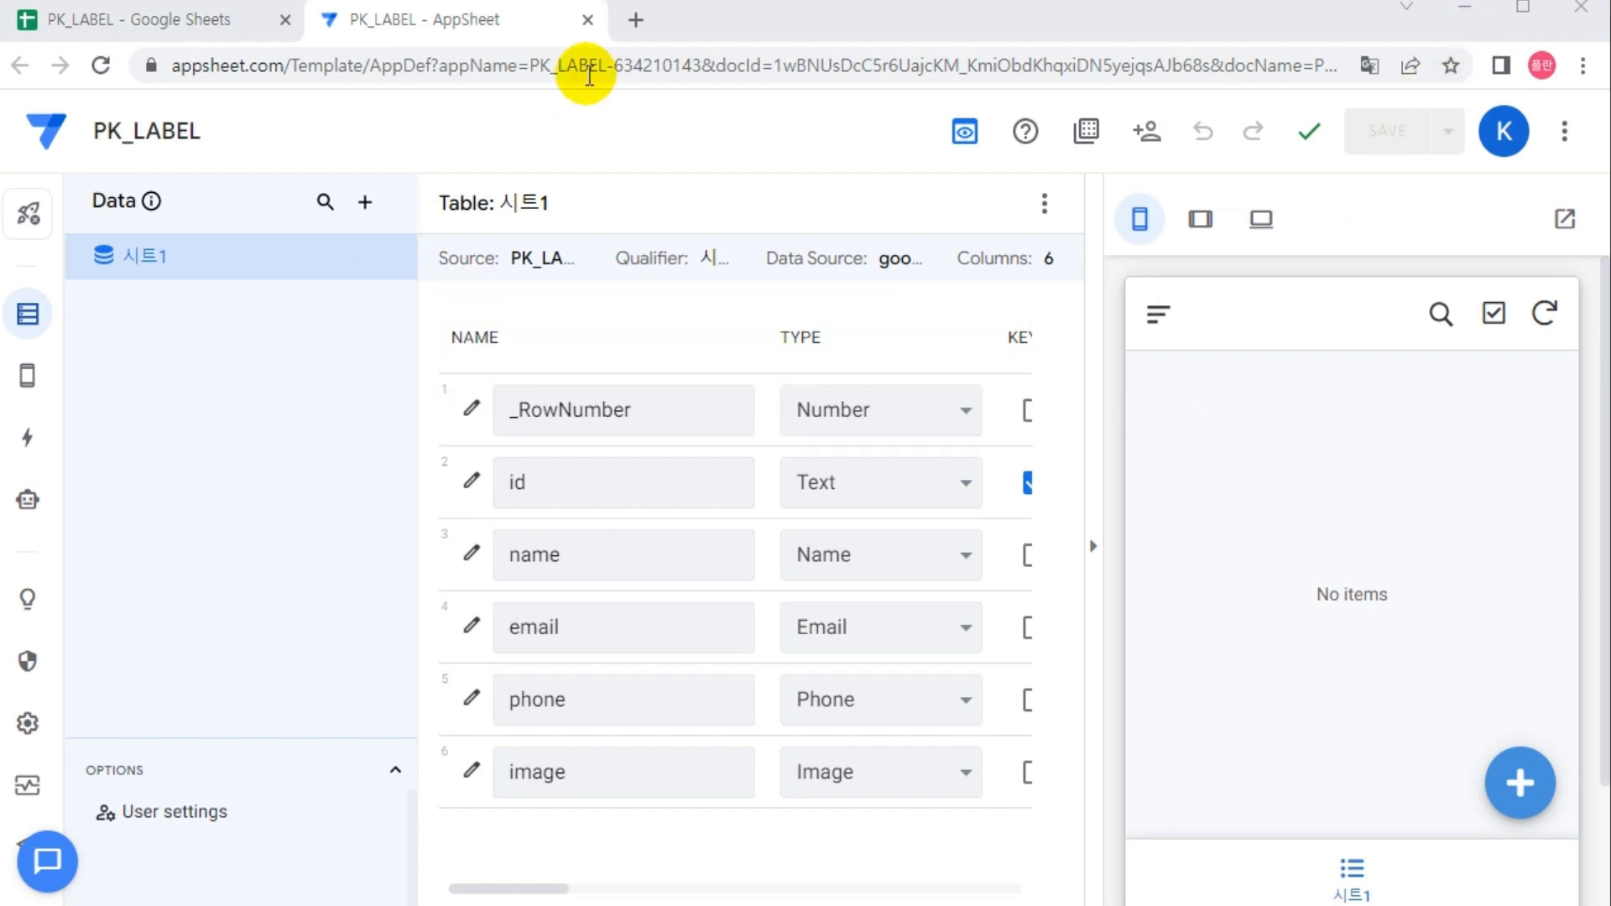
Step: Close the AppSheet editor and rename the 시트1 sheet back to table
left_click(587, 19)
double_click(193, 895)
type("ㅅㅁ")
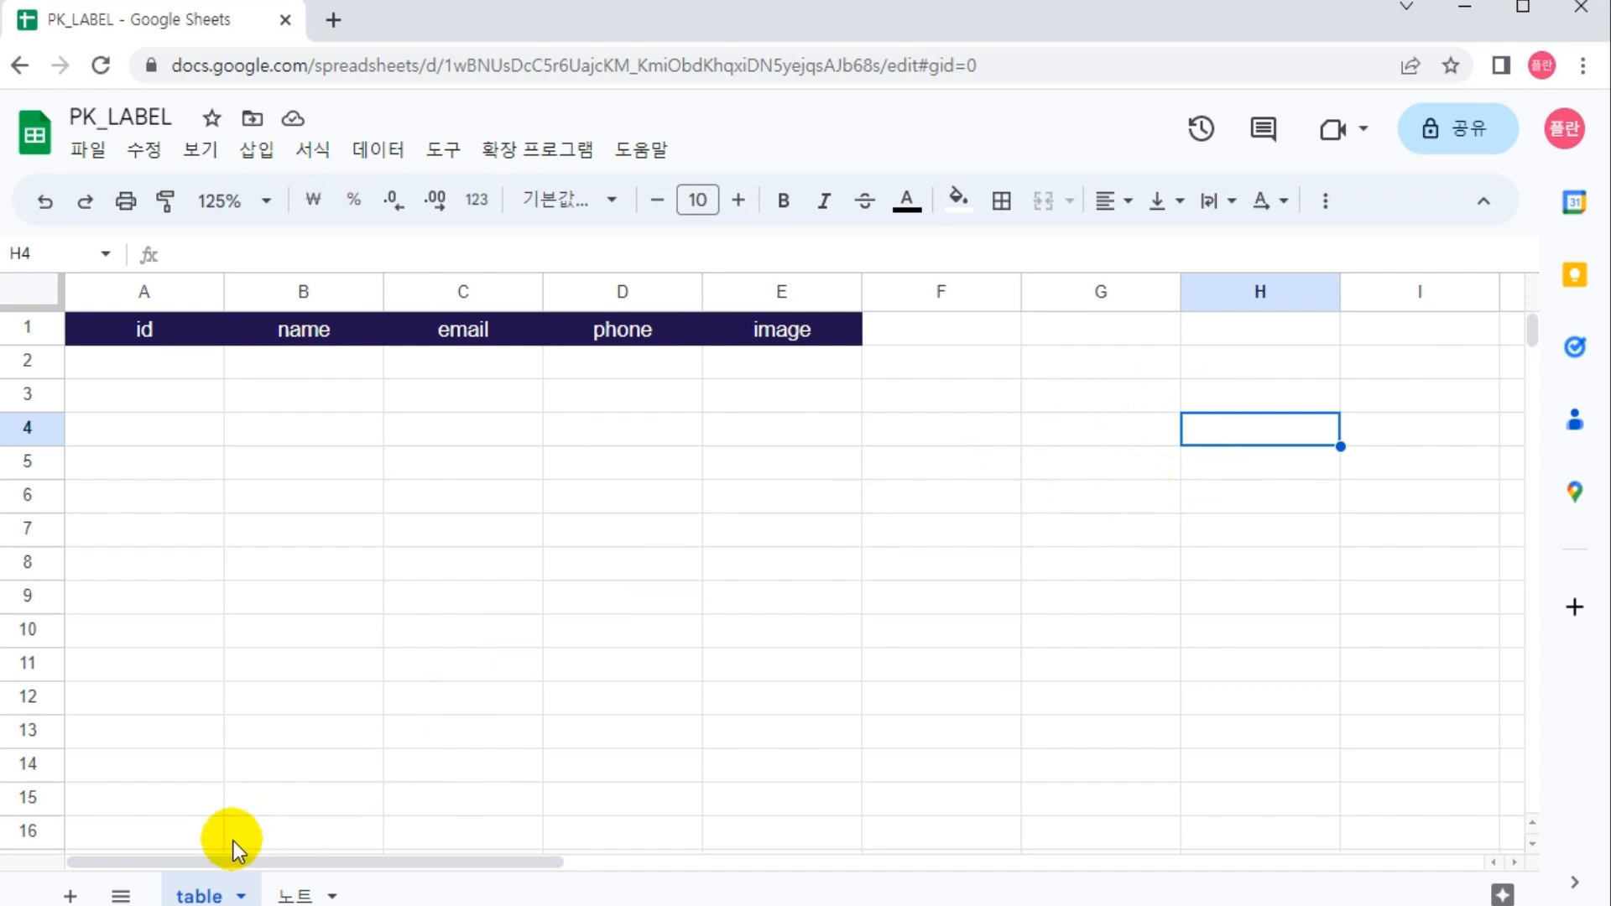
left_click_drag(262, 388, 501, 646)
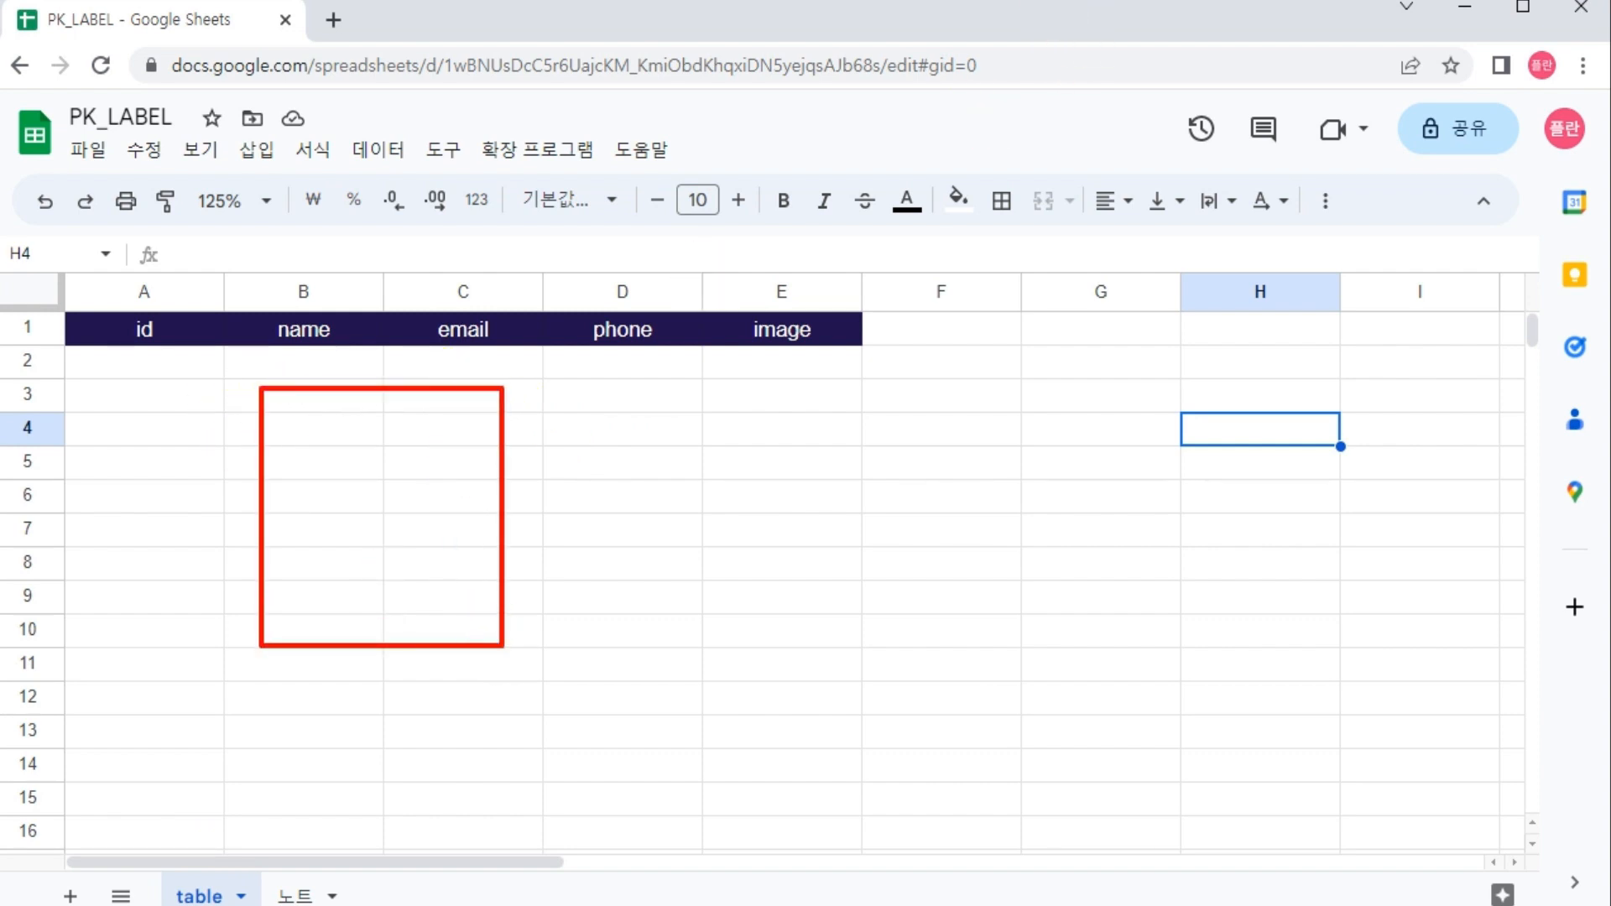
mouse_move(607, 428)
left_mouse_down()
mouse_move(843, 429)
mouse_move(810, 454)
left_mouse_up()
mouse_move(952, 470)
left_mouse_down()
mouse_move(983, 389)
mouse_move(1032, 486)
mouse_move(1049, 439)
mouse_move(1079, 450)
mouse_move(1059, 495)
left_mouse_up()
mouse_move(1002, 569)
left_mouse_down()
mouse_move(990, 600)
mouse_move(1018, 612)
mouse_move(1032, 575)
mouse_move(1031, 611)
mouse_move(1045, 600)
mouse_move(1067, 619)
left_mouse_up()
left_click_drag(159, 902, 254, 889)
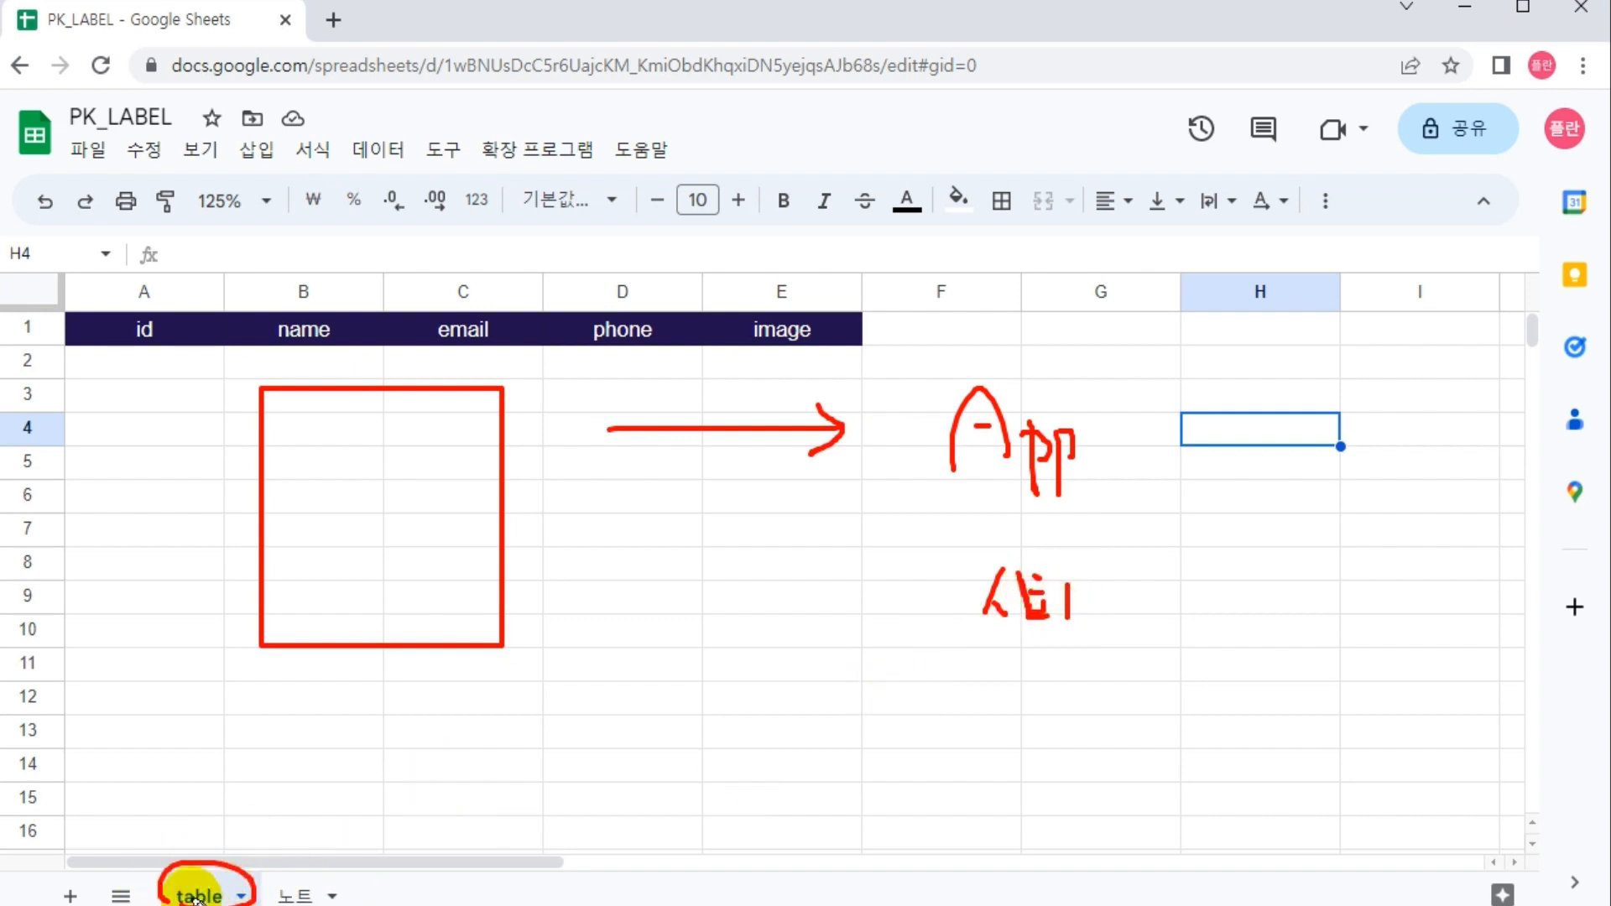
mouse_move(289, 804)
left_mouse_down()
mouse_move(238, 836)
mouse_move(251, 829)
left_mouse_up()
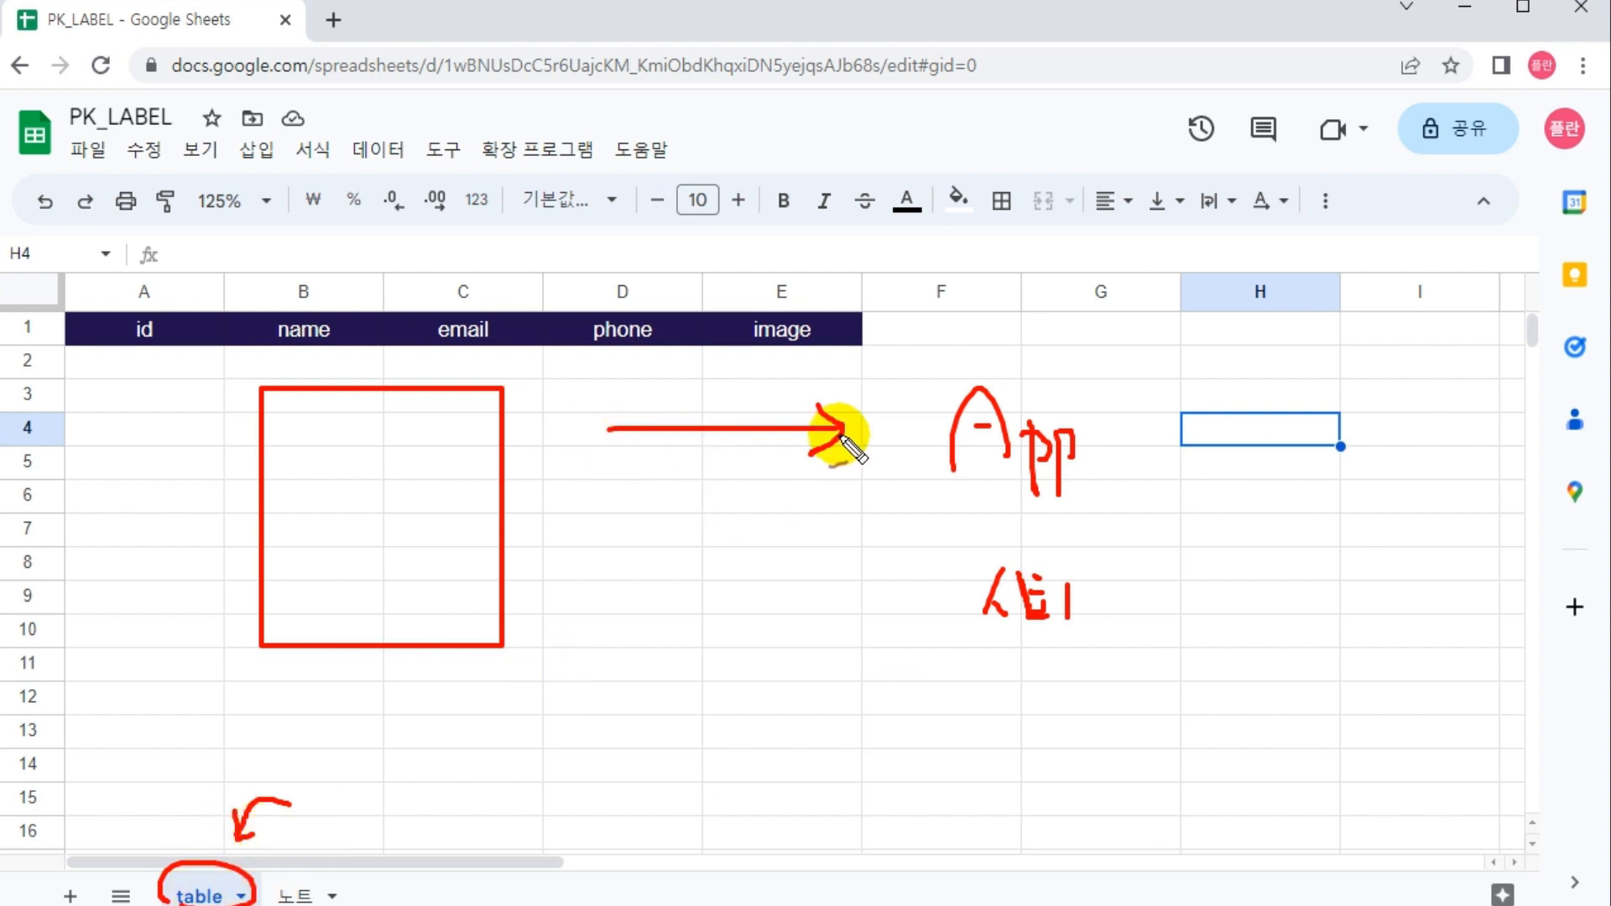
left_click_drag(1009, 642, 1047, 640)
left_click_drag(1009, 652, 1047, 651)
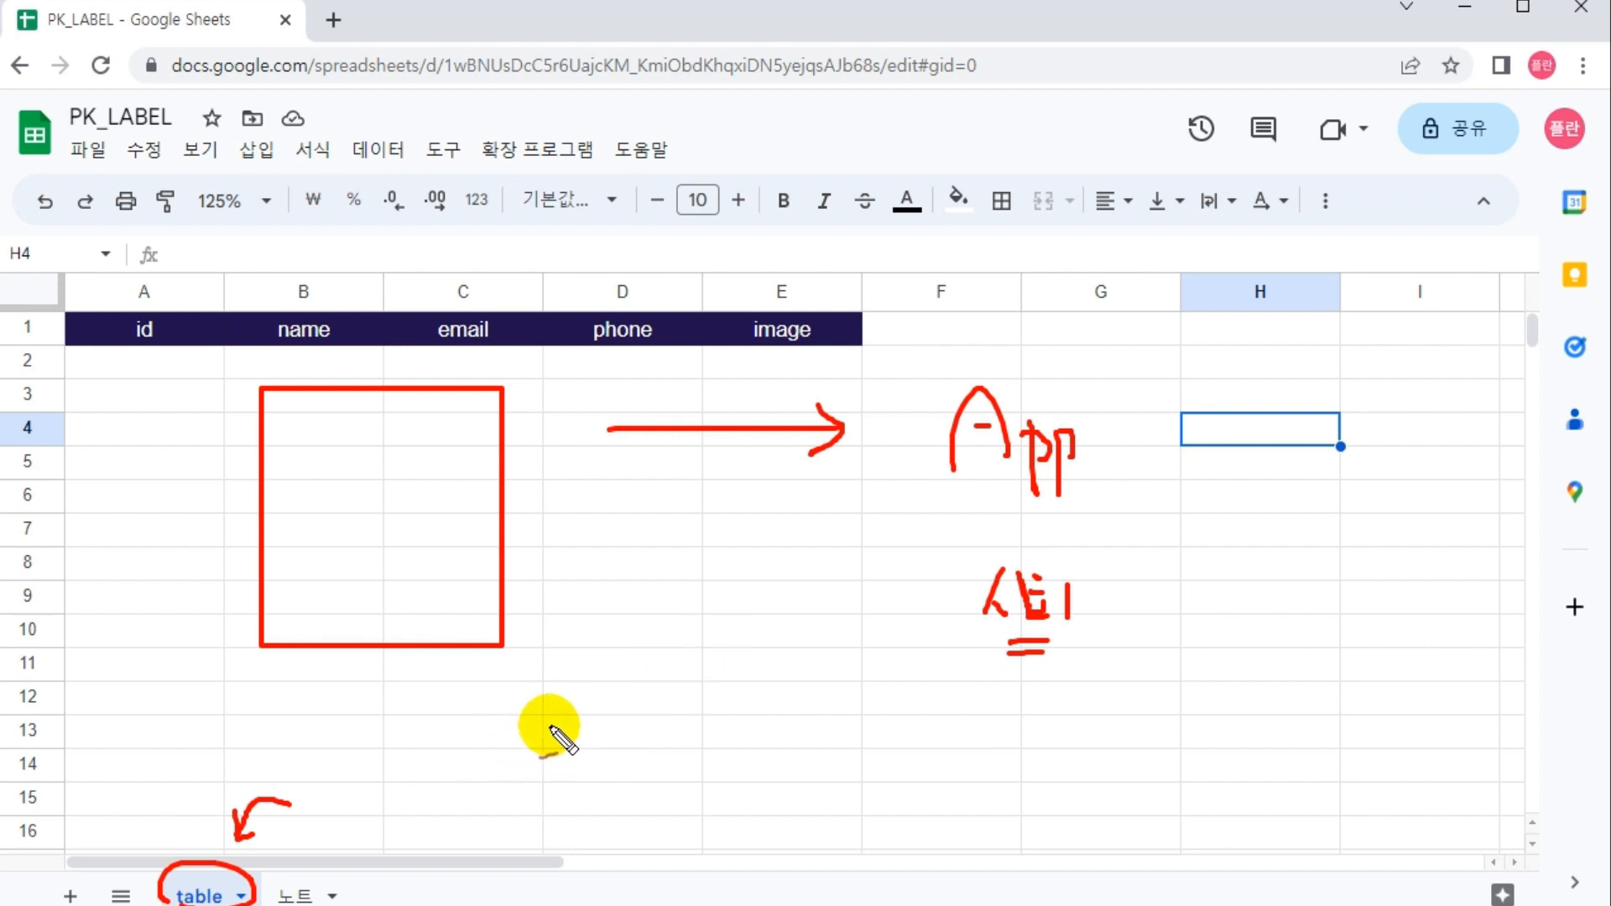
Step: Launch AppSheet app creation from the table sheet, dismiss the translation prompt, and compare the app's table name with the sheet name
key("Escape")
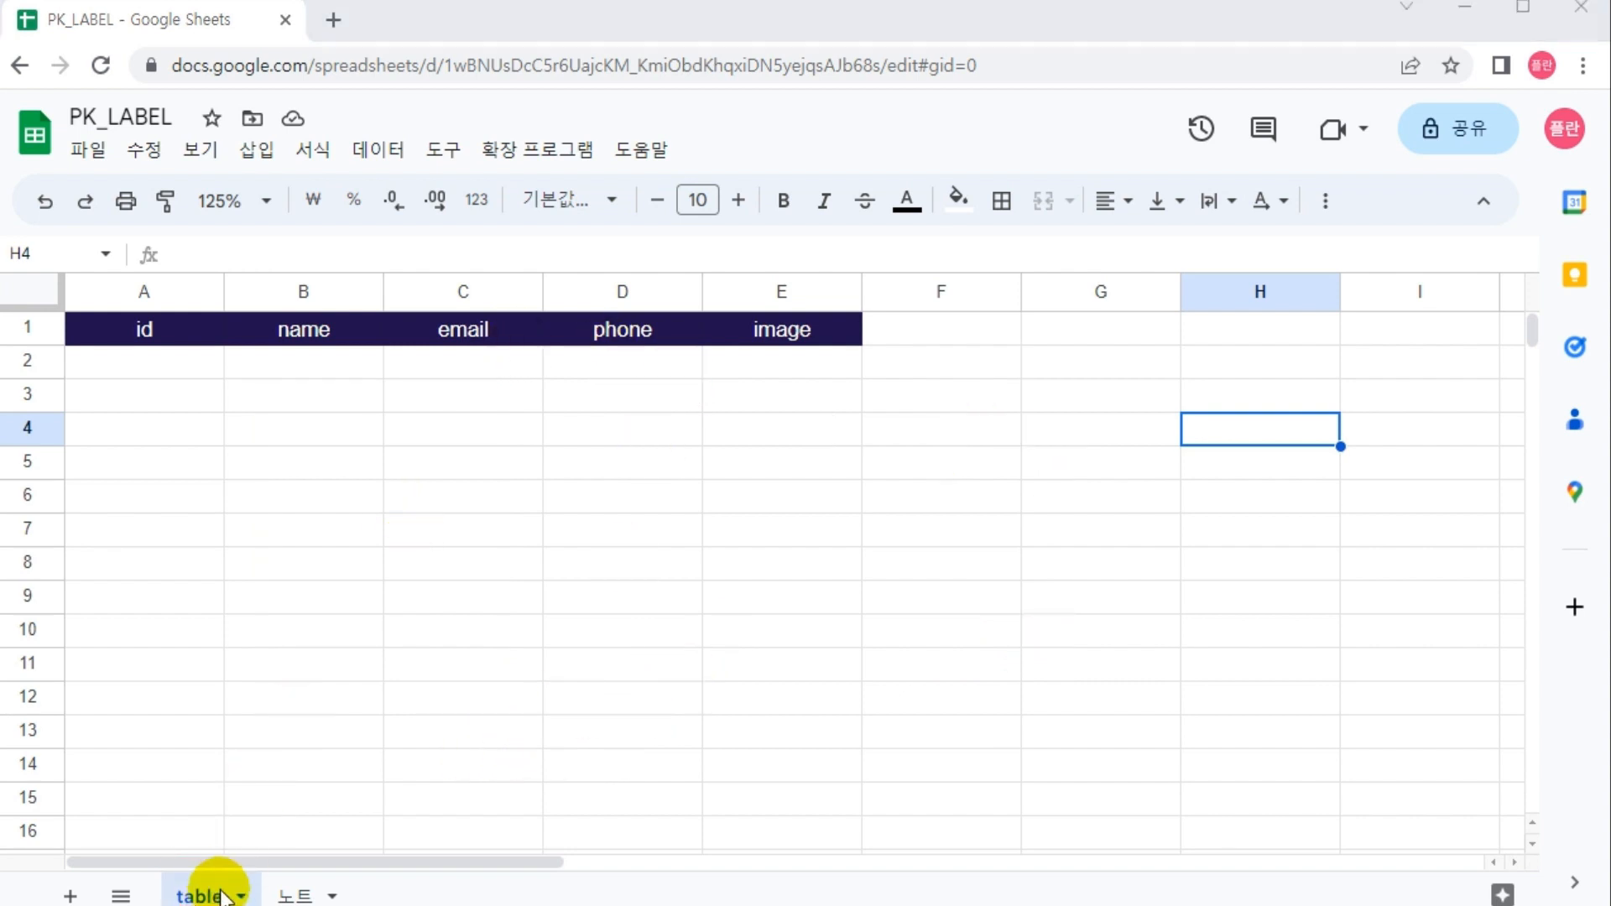
left_click(587, 156)
mouse_move(622, 340)
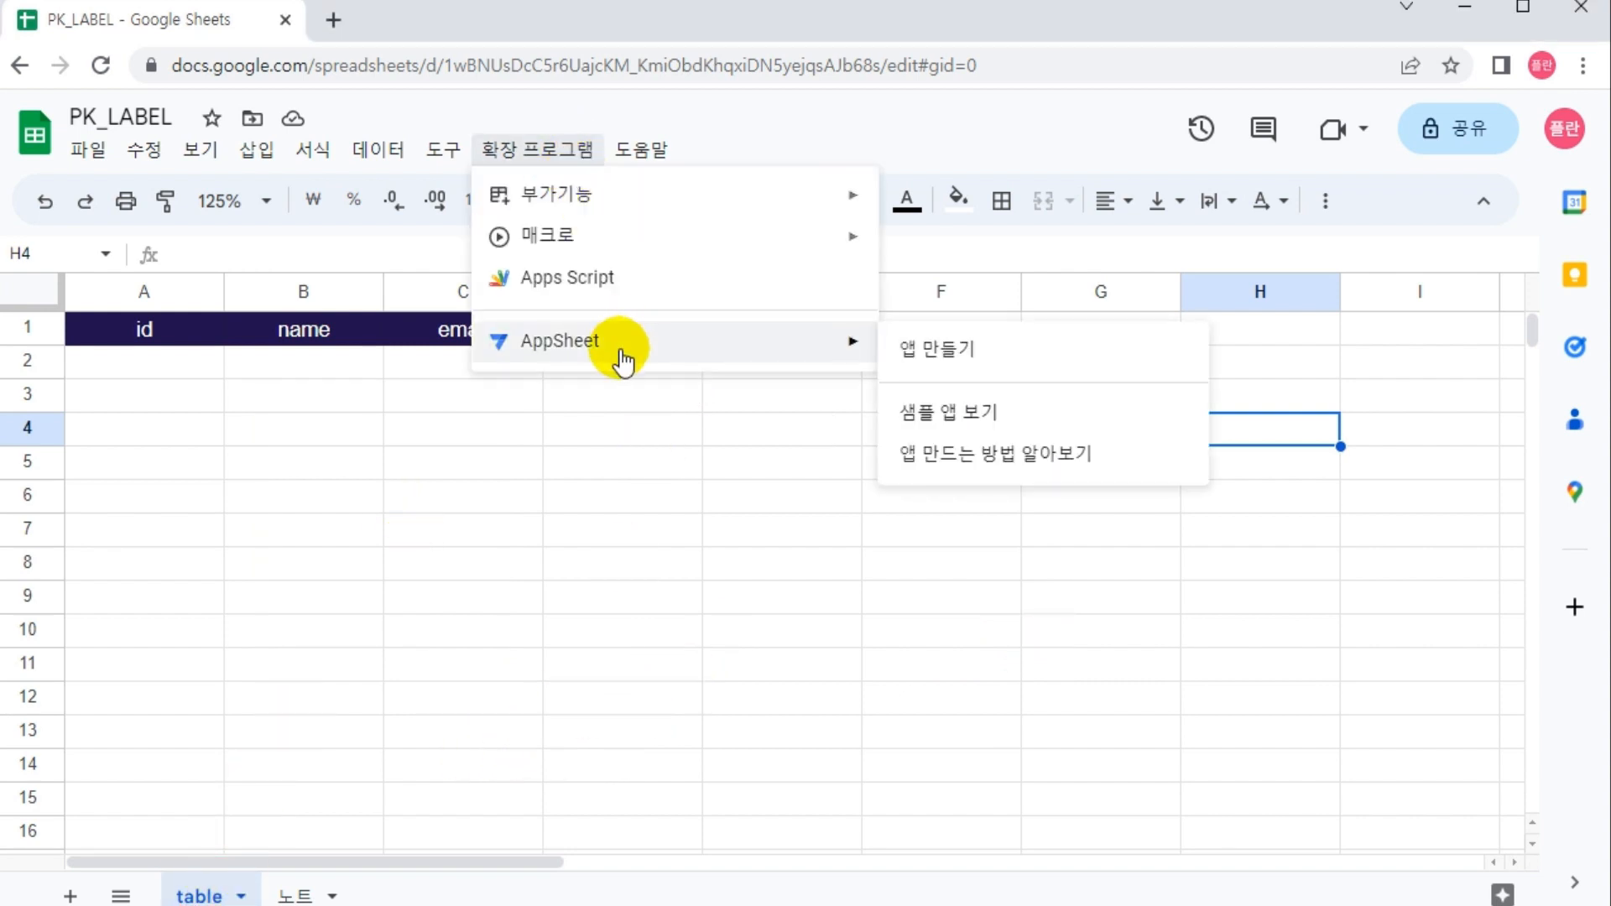
left_click(989, 349)
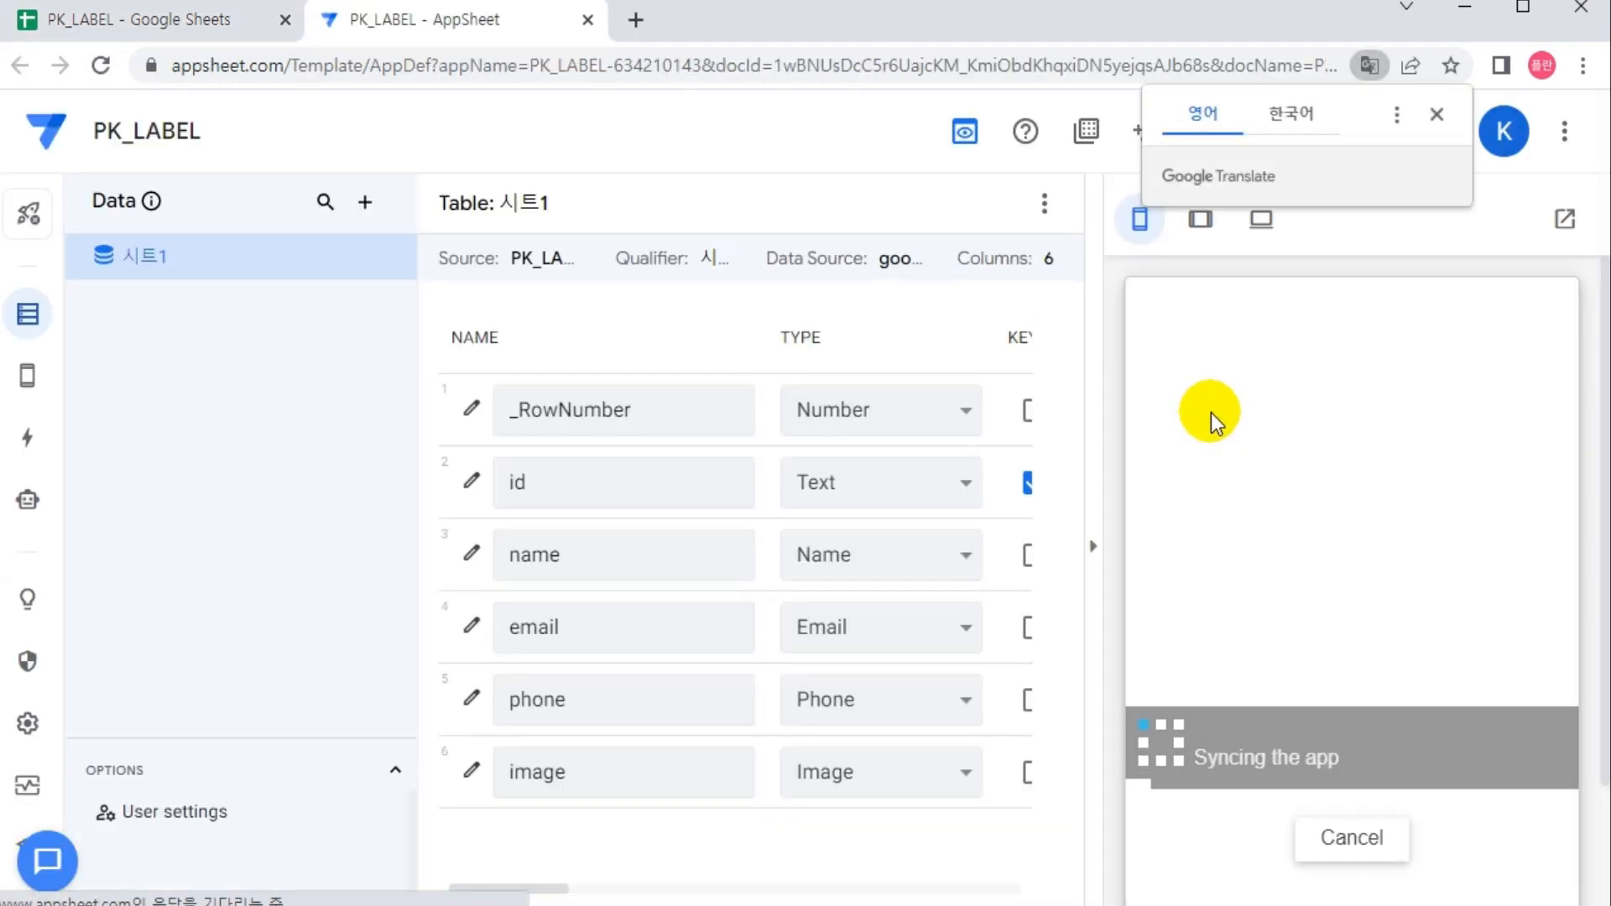
left_click(1436, 115)
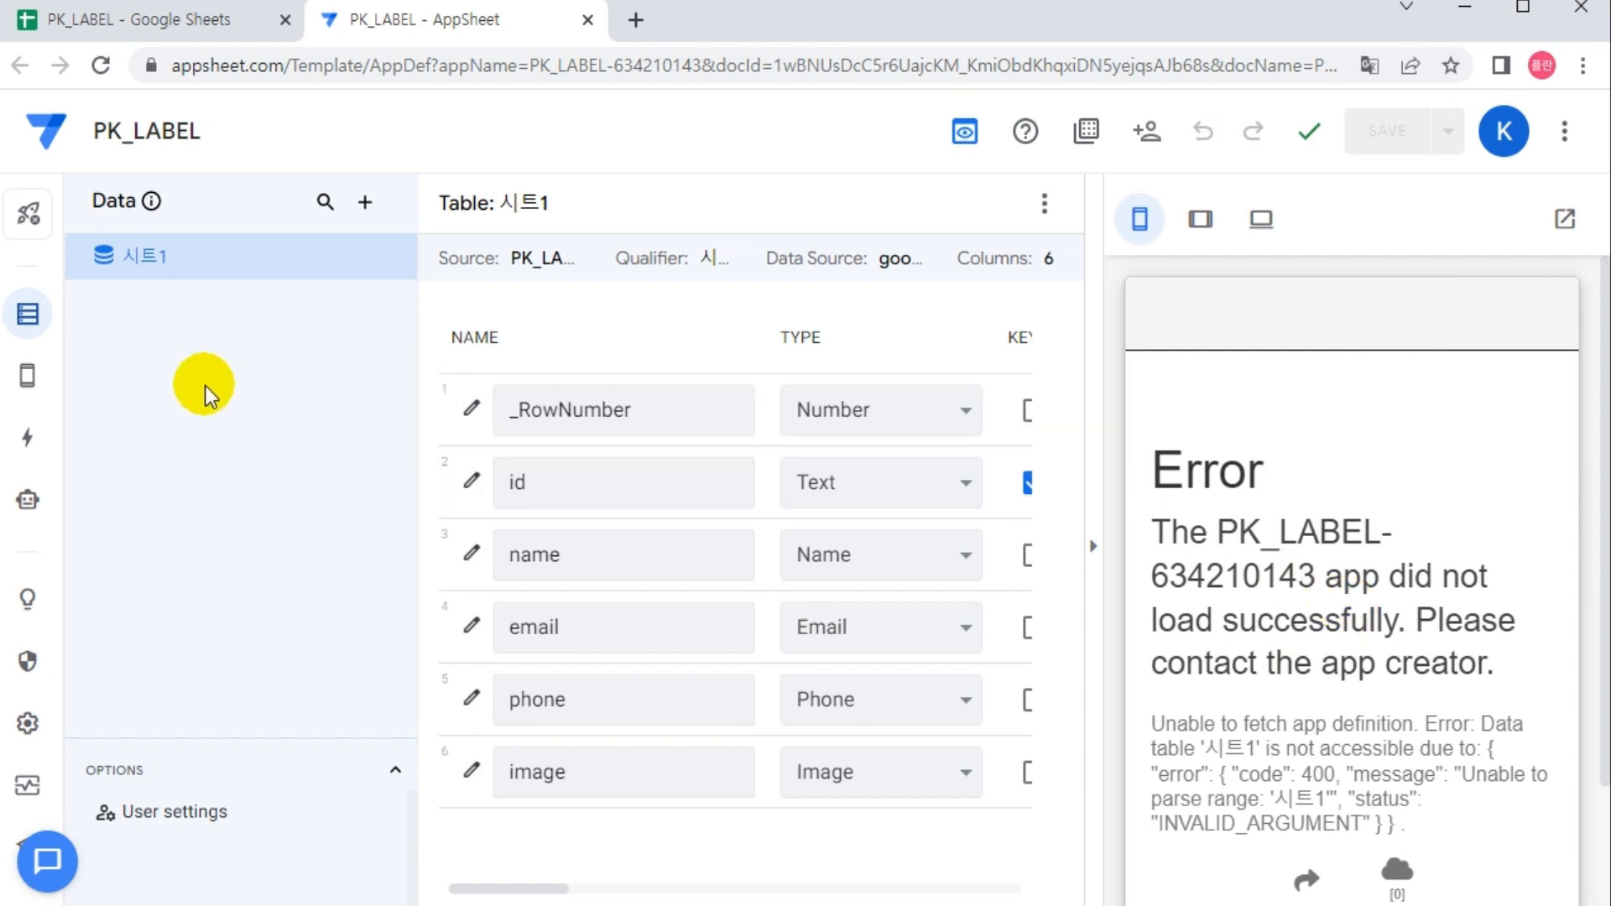
left_click(198, 19)
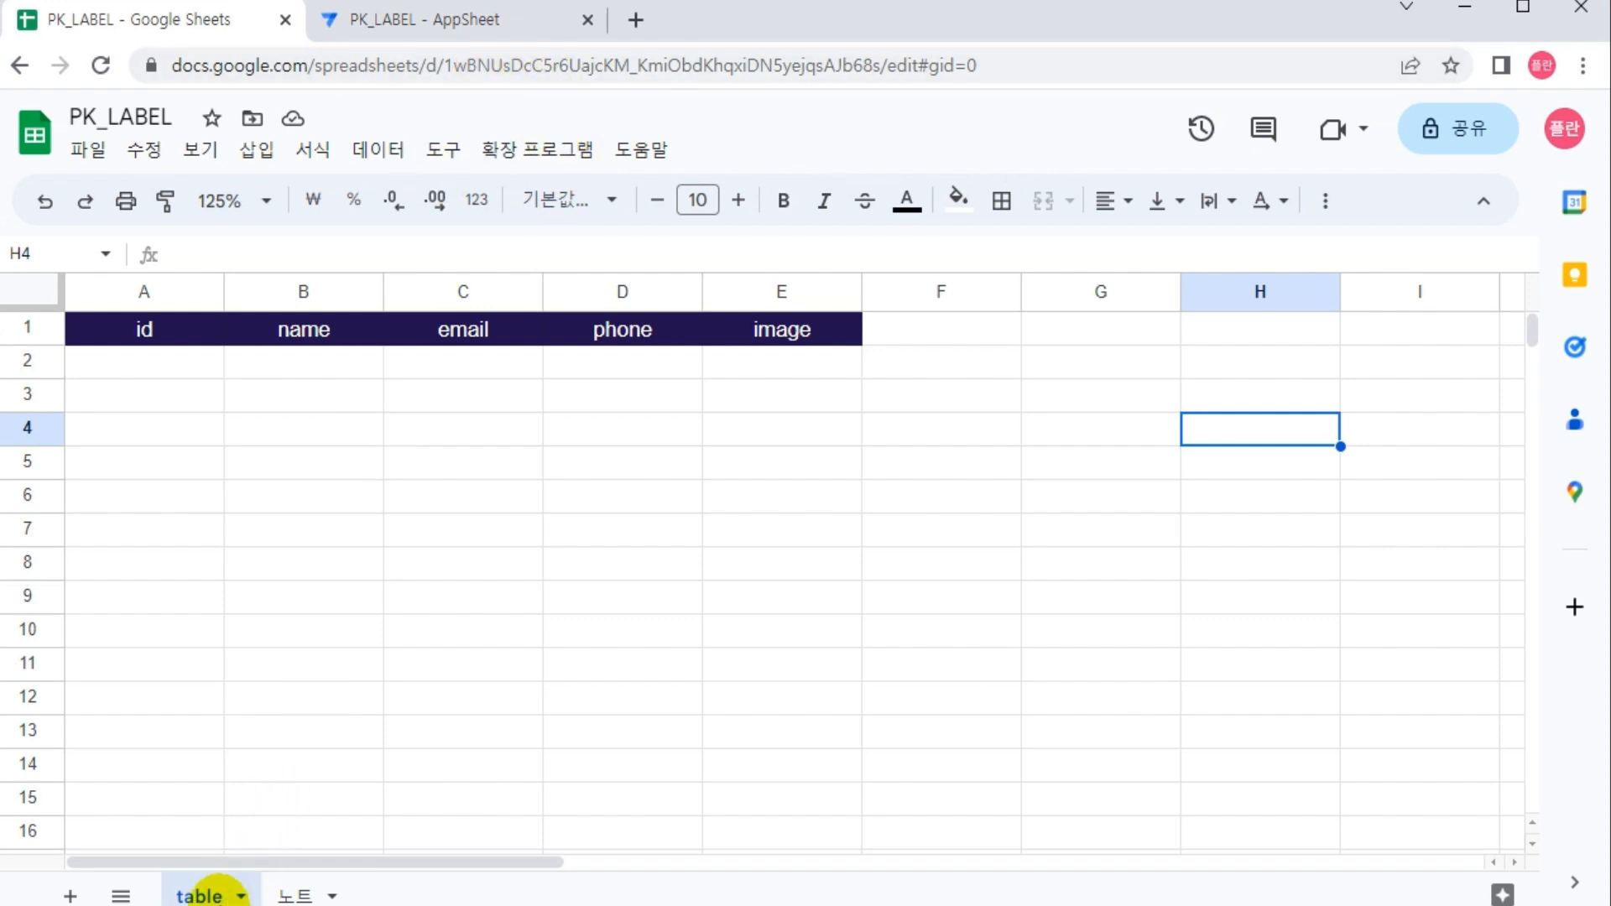
left_click(499, 21)
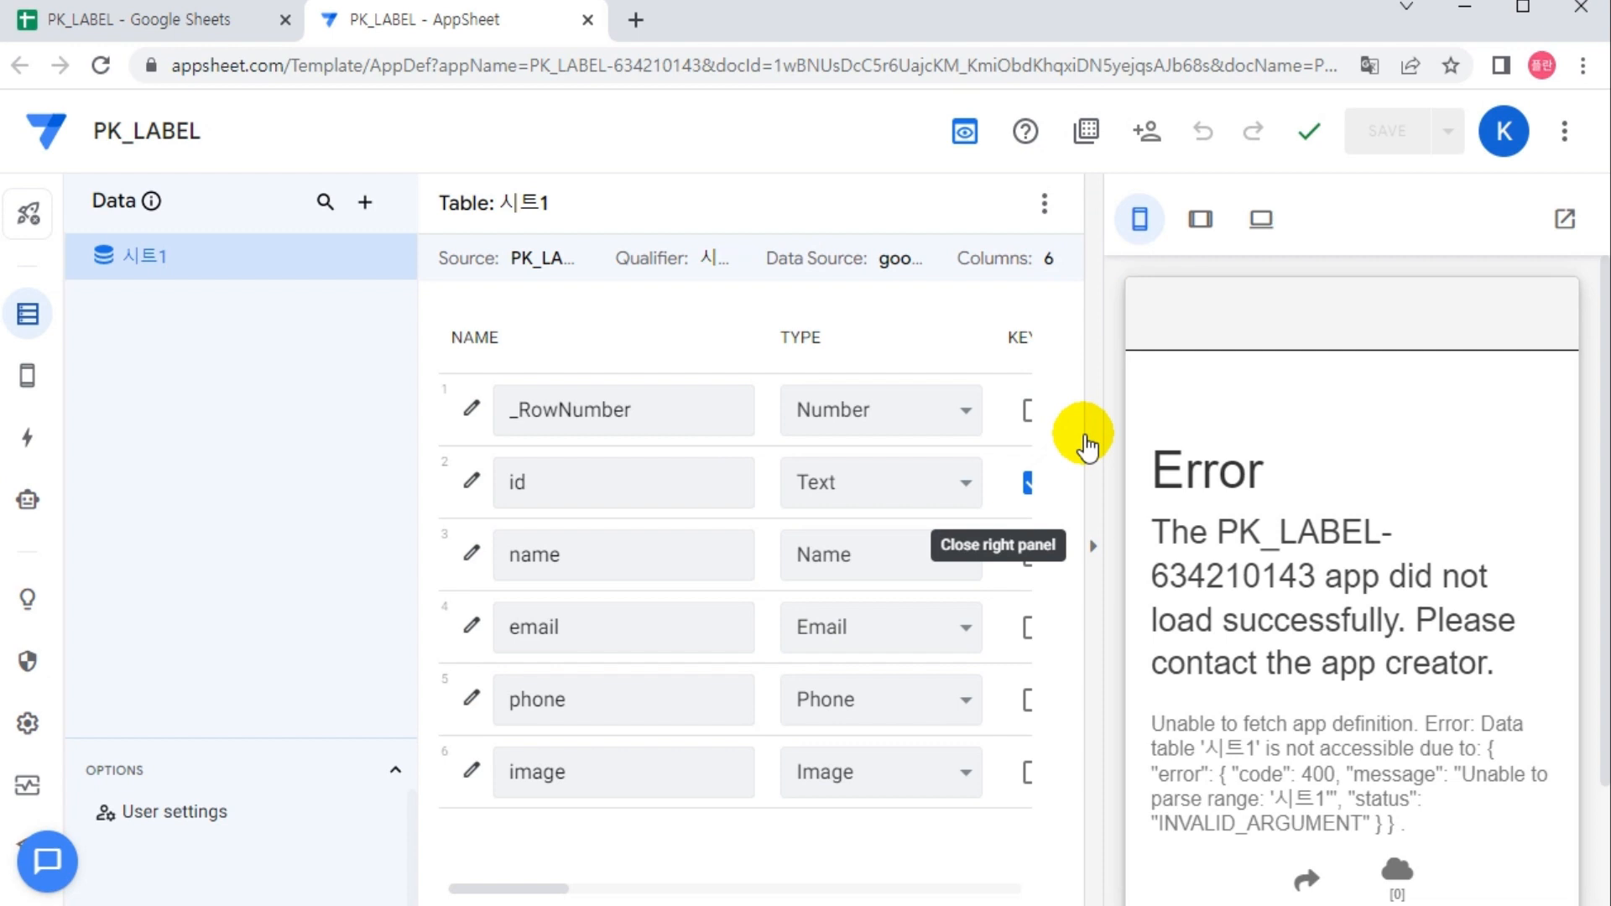
Step: Delete the PK_LABEL app from the AppSheet app list and close both AppSheet pages
left_click(1085, 131)
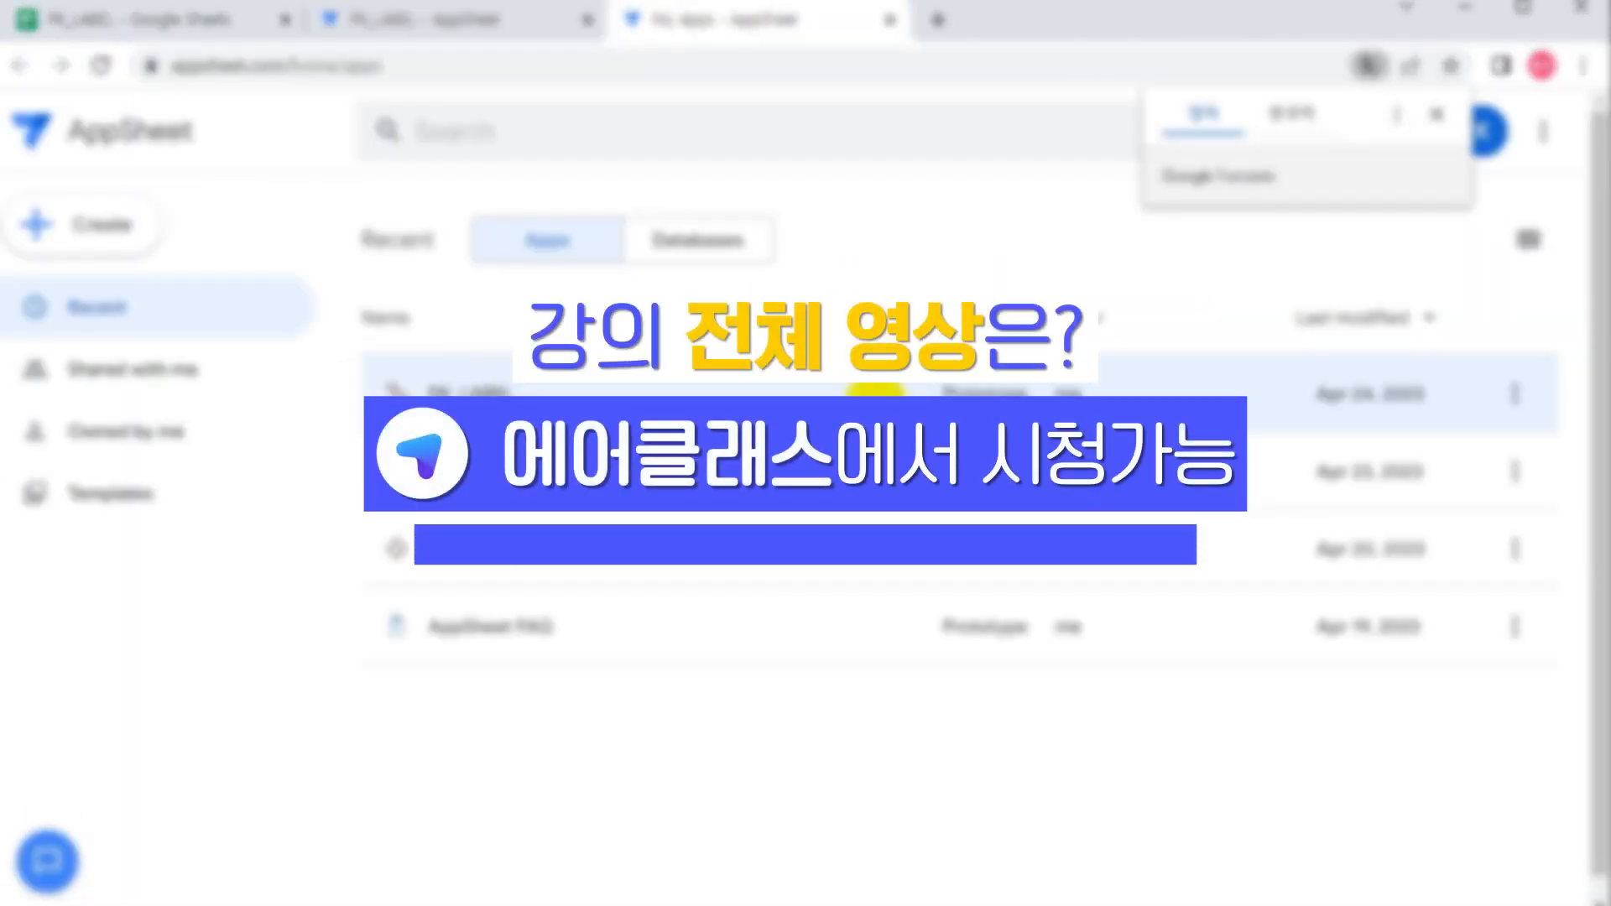
left_click(1514, 394)
left_click(1332, 726)
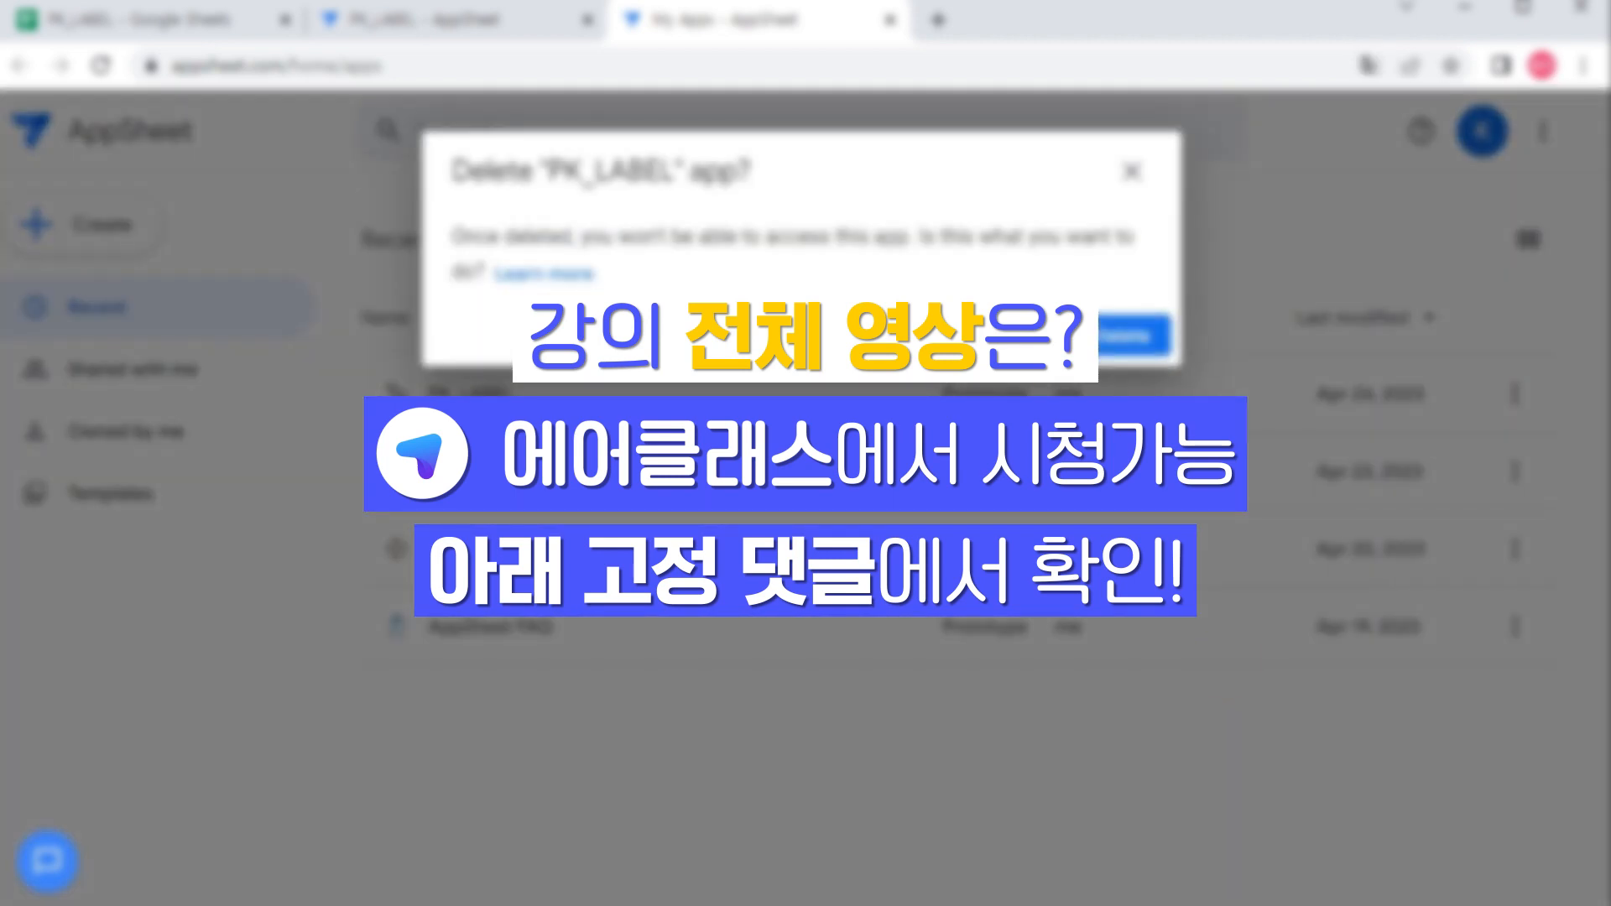
left_click(1136, 334)
left_click(889, 19)
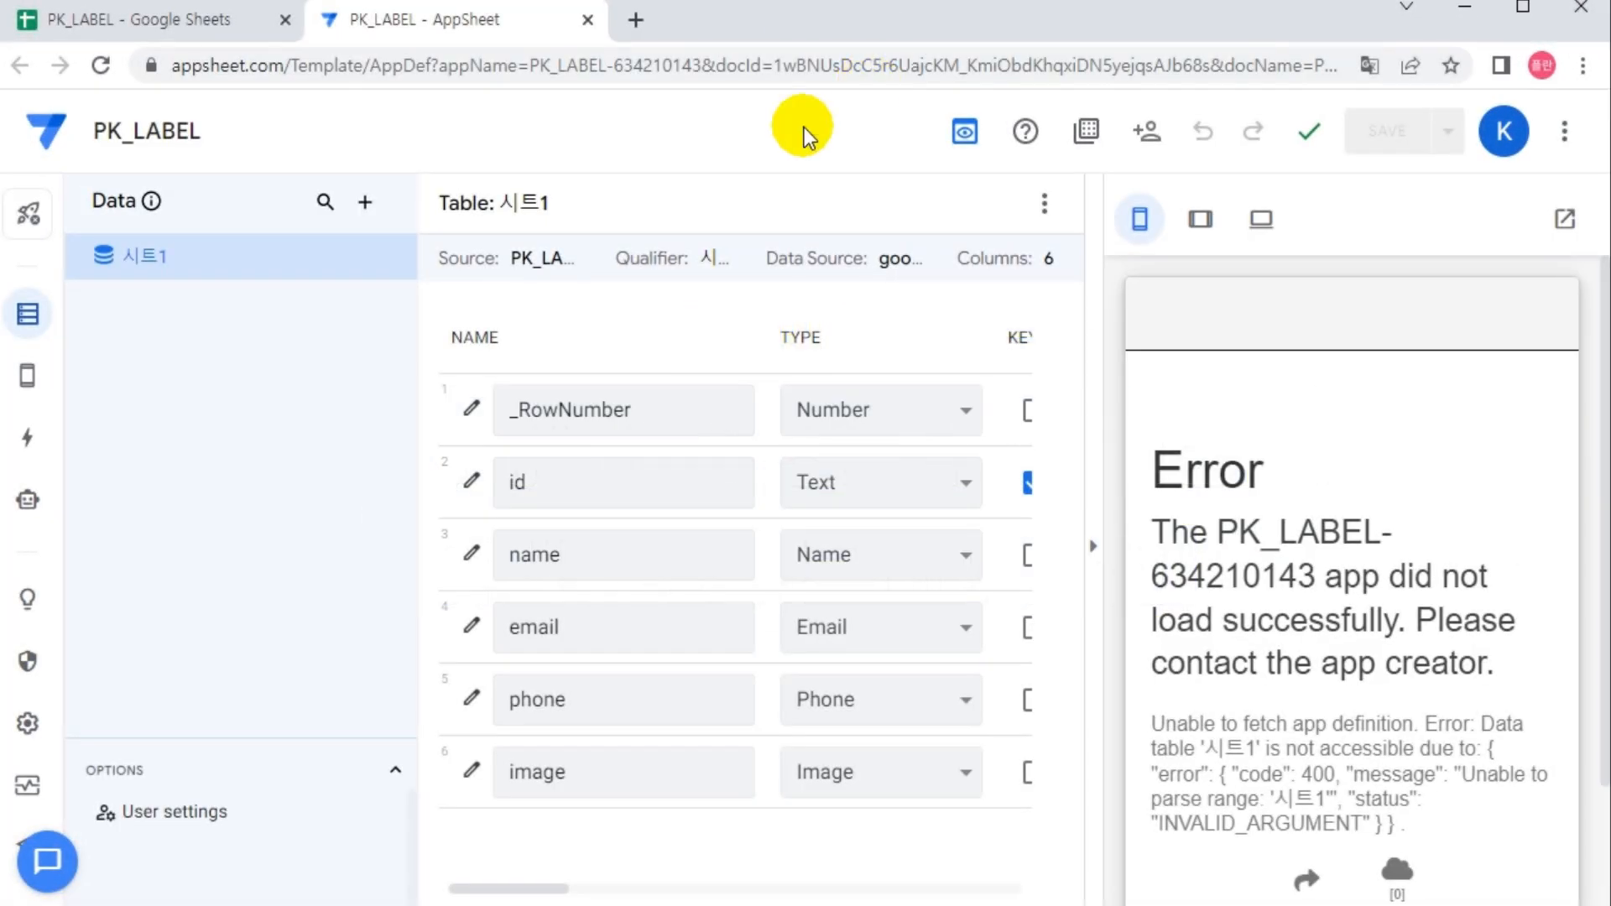
left_click(579, 28)
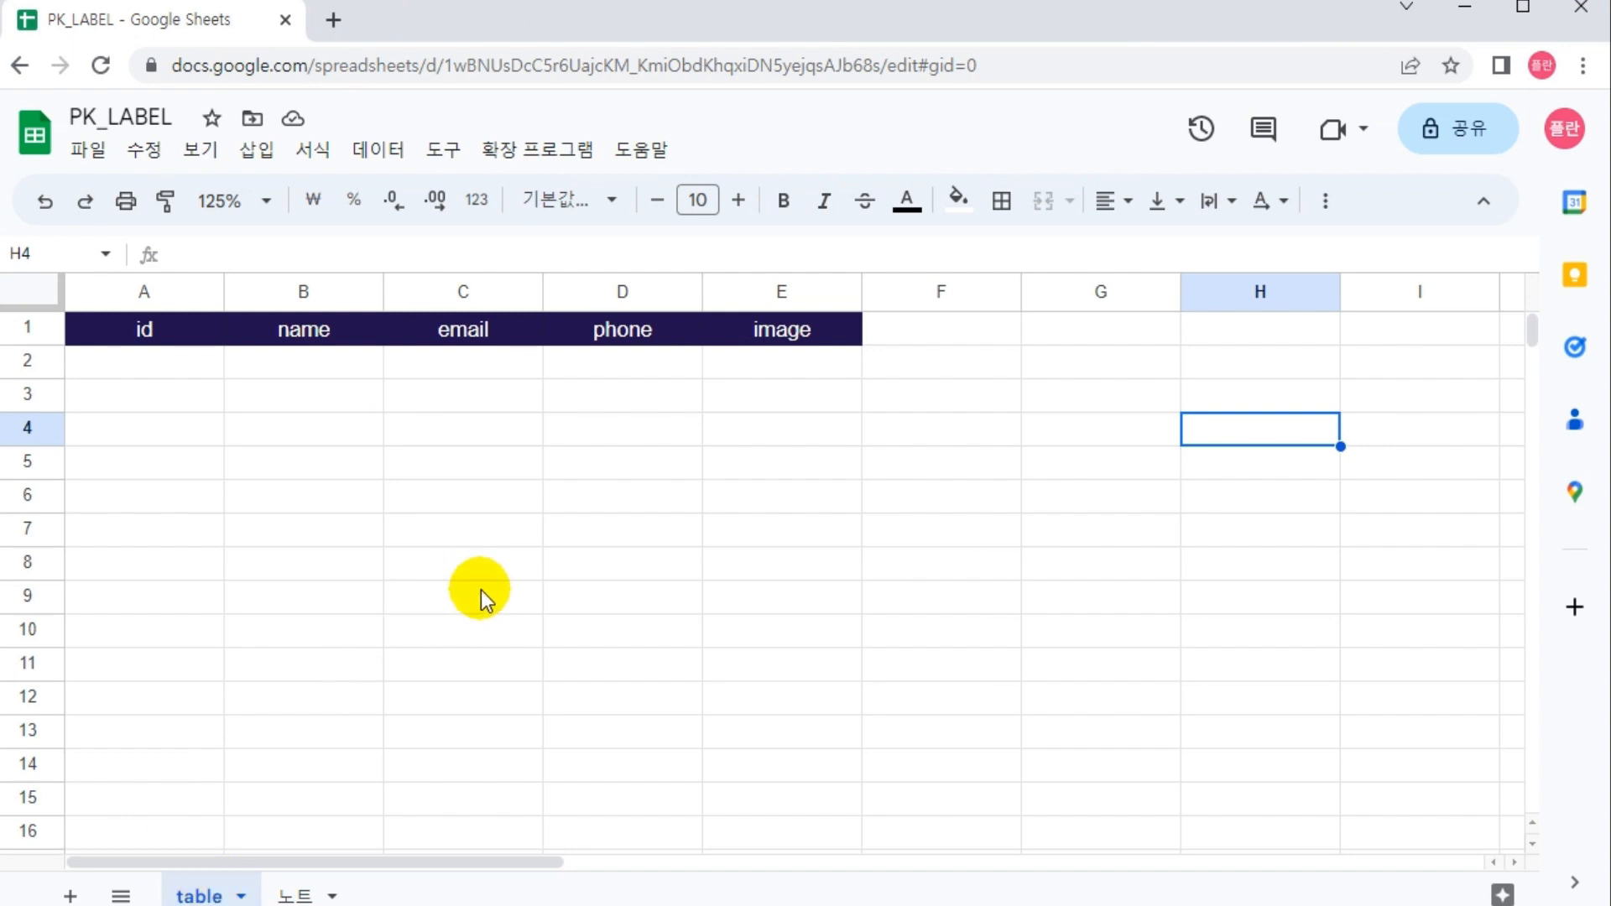
left_click_drag(63, 311, 860, 732)
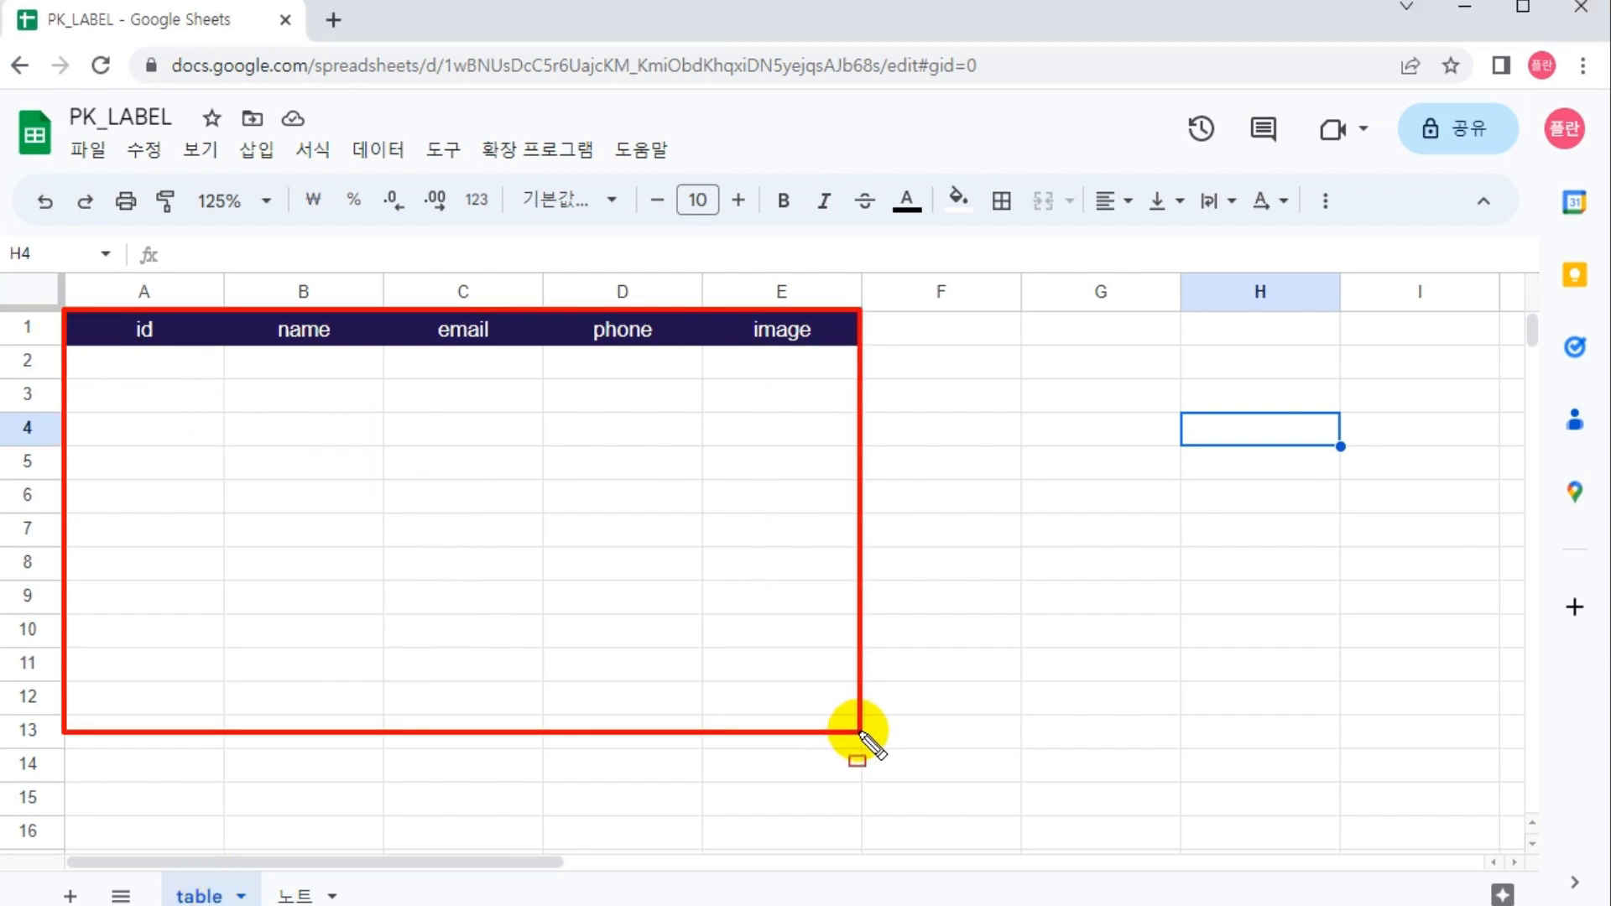
mouse_move(908, 457)
left_mouse_down()
mouse_move(1065, 457)
mouse_move(1051, 486)
left_mouse_up()
mouse_move(1204, 506)
left_mouse_down()
mouse_move(1248, 420)
mouse_move(1252, 481)
mouse_move(1301, 496)
mouse_move(1317, 455)
mouse_move(1337, 482)
left_mouse_up()
left_click_drag(1317, 361, 1166, 562)
left_click_drag(1168, 364, 1367, 557)
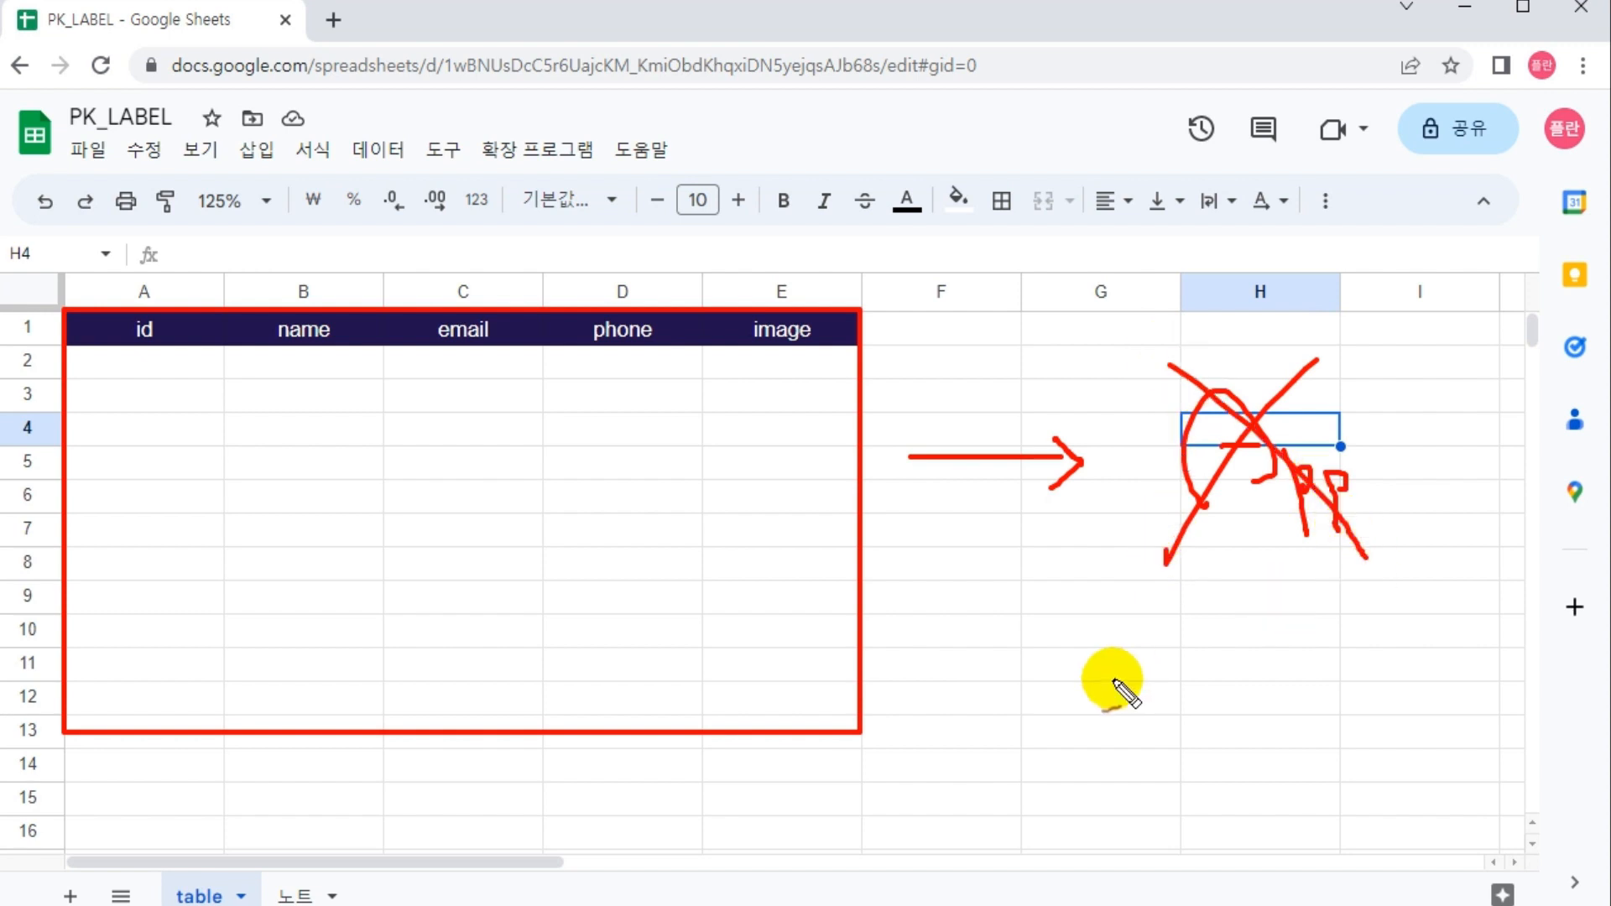
mouse_move(172, 894)
left_mouse_down()
mouse_move(214, 874)
mouse_move(222, 900)
left_mouse_up()
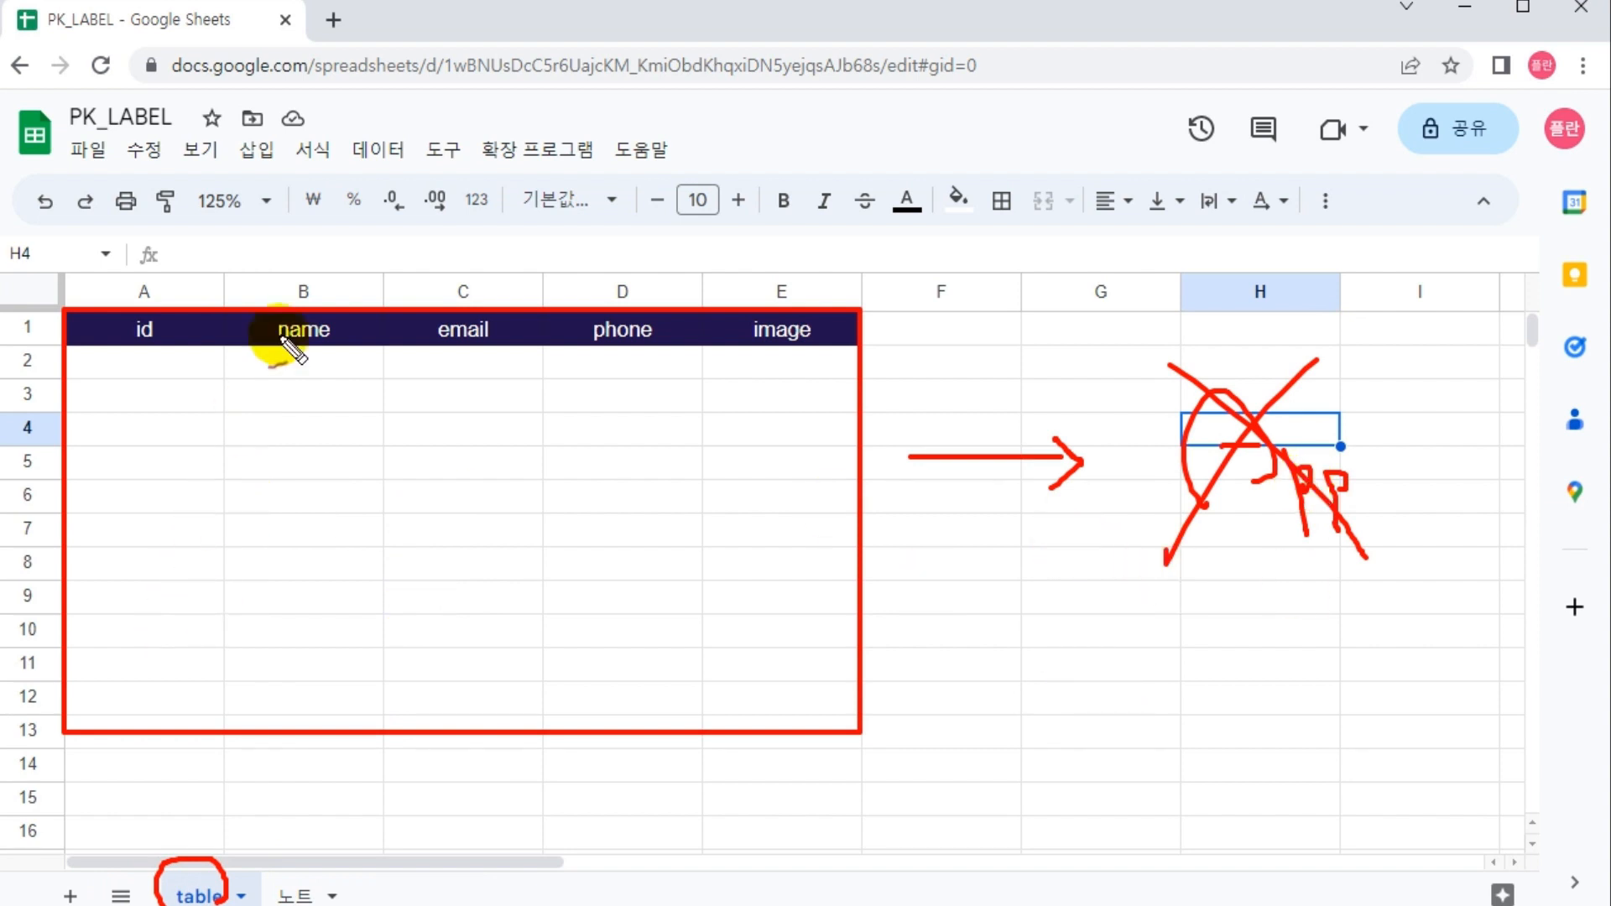
left_click_drag(242, 382, 166, 481)
left_click_drag(430, 441, 335, 590)
left_click_drag(603, 493, 530, 600)
left_click_drag(736, 554, 668, 633)
left_click_drag(795, 598, 747, 640)
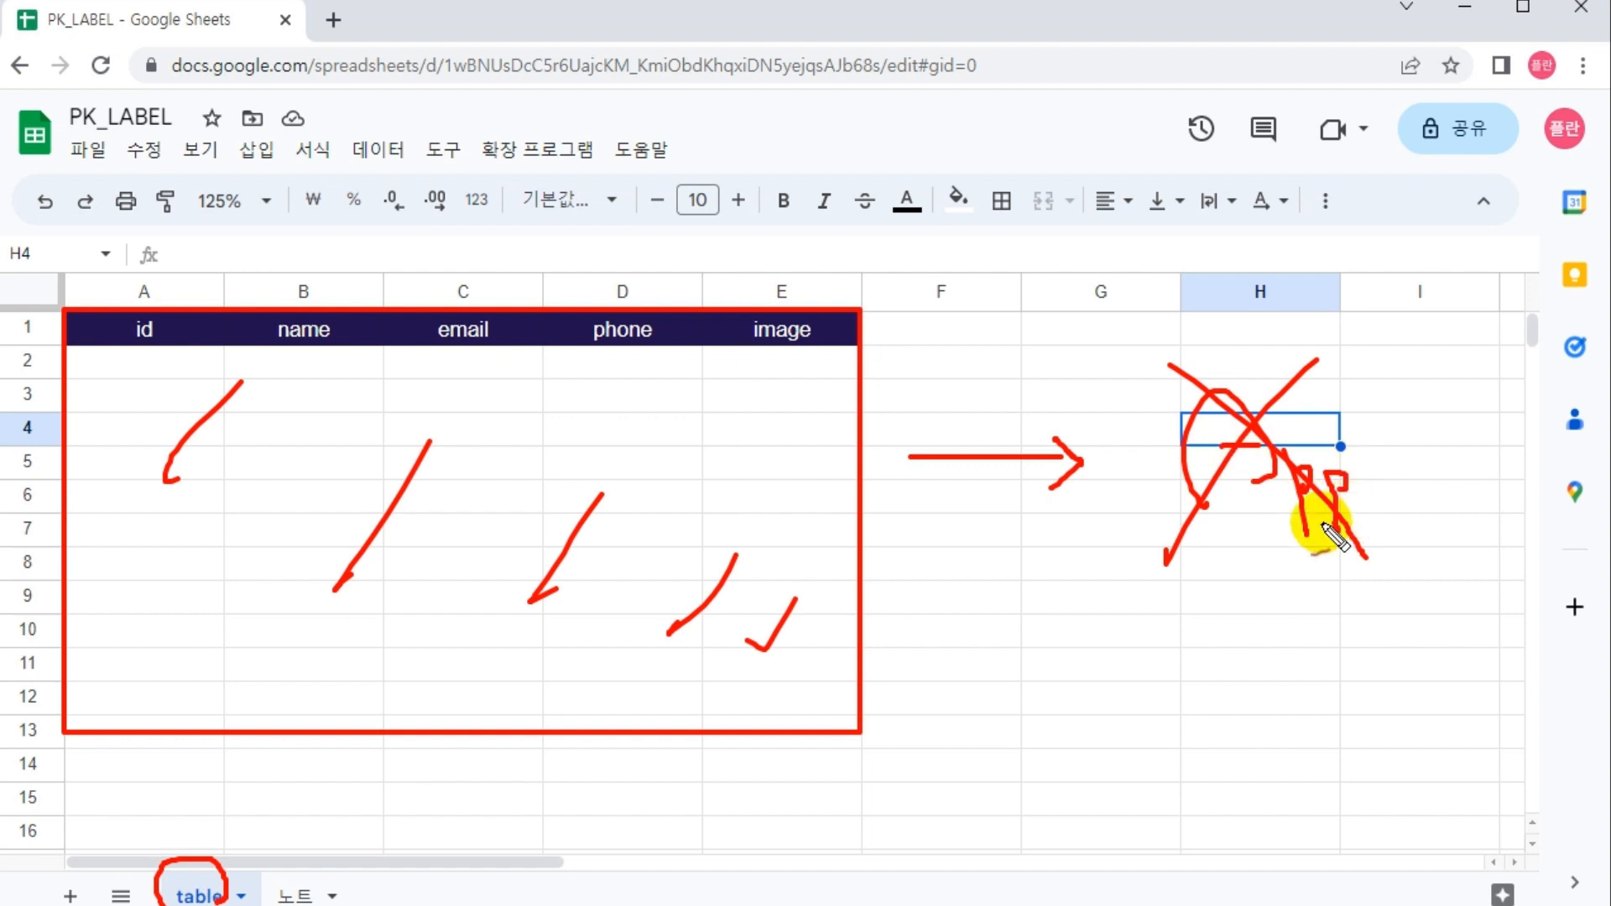
mouse_move(267, 827)
left_mouse_down()
mouse_move(223, 813)
mouse_move(185, 846)
mouse_move(220, 834)
left_mouse_up()
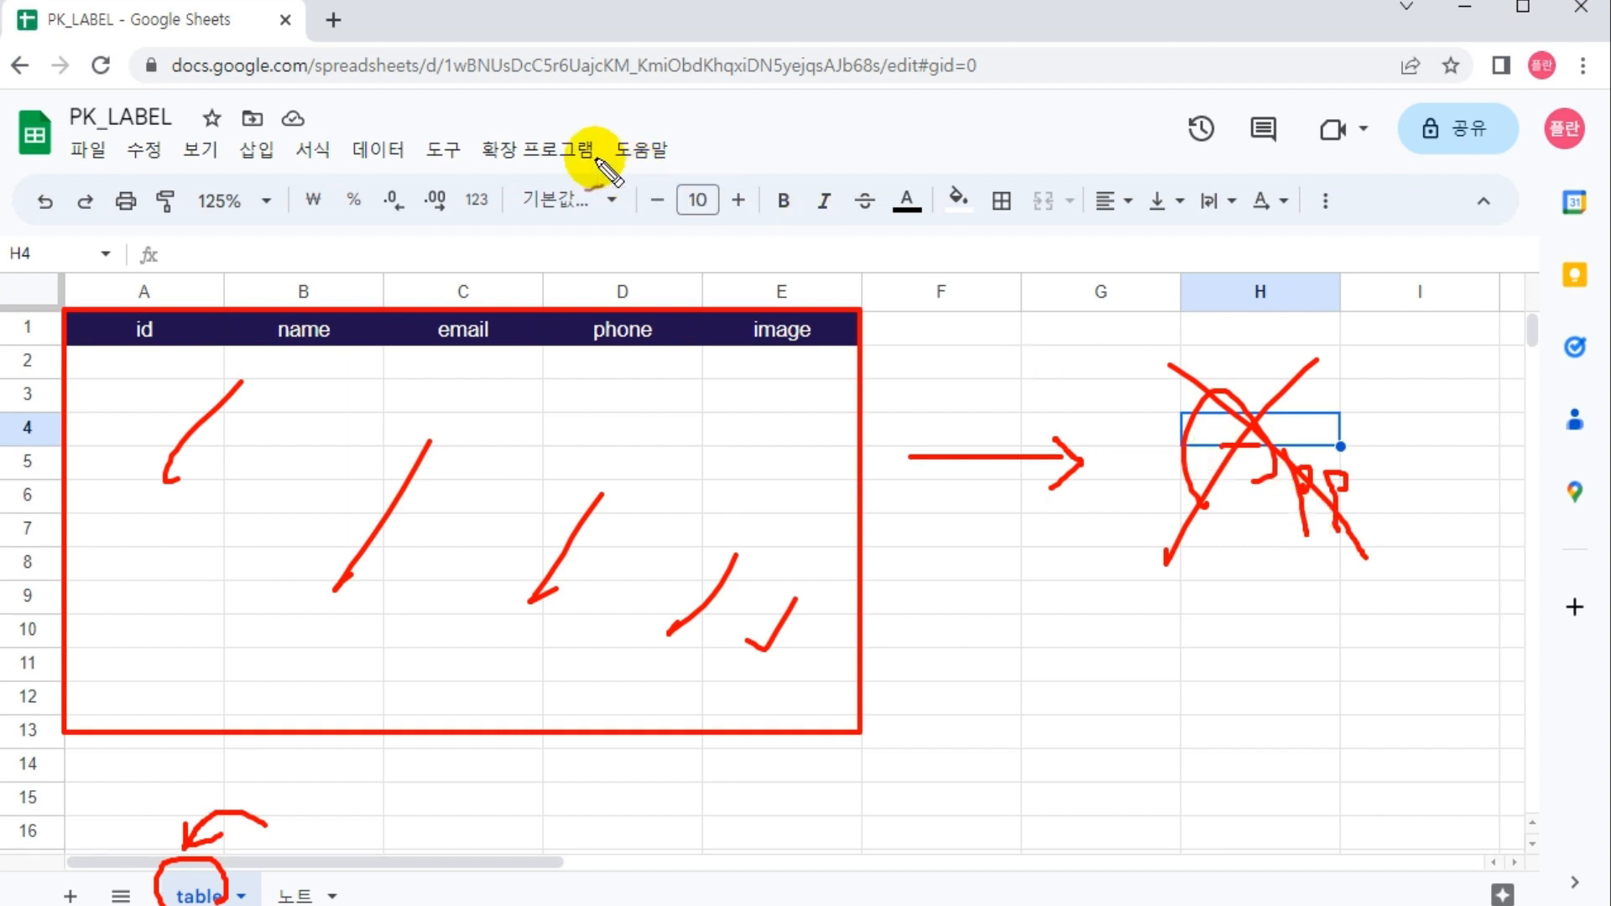
Step: Create an AppSheet app from the table sheet, dismiss the opening prompts, and compare its table name with the sheet name
left_click(537, 151)
mouse_move(621, 346)
left_click(912, 352)
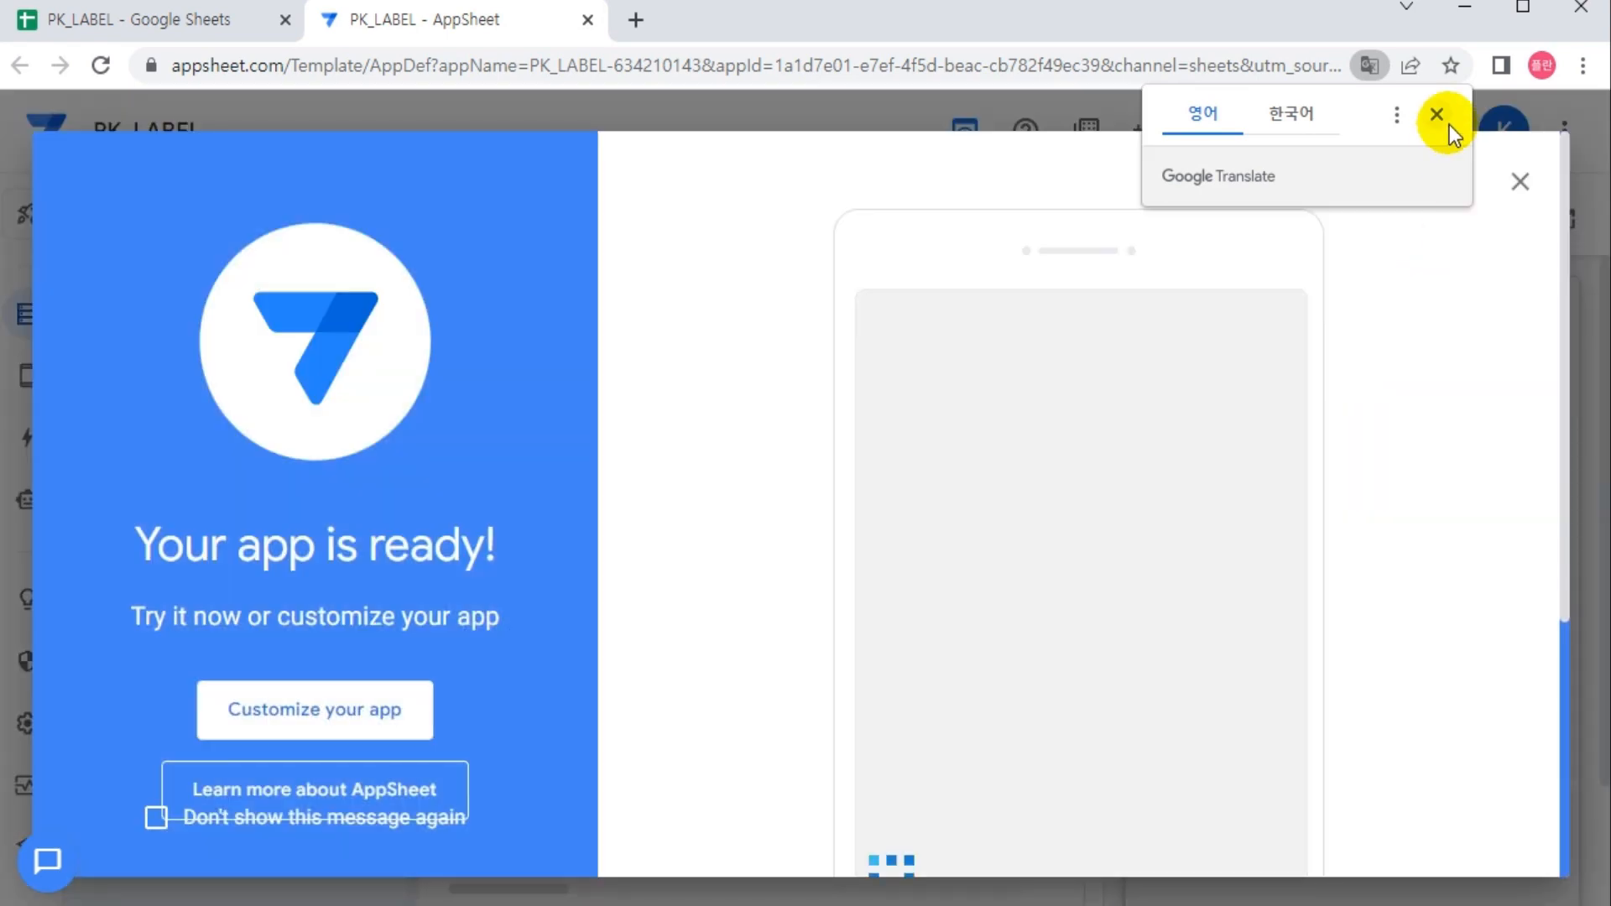
left_click(1436, 115)
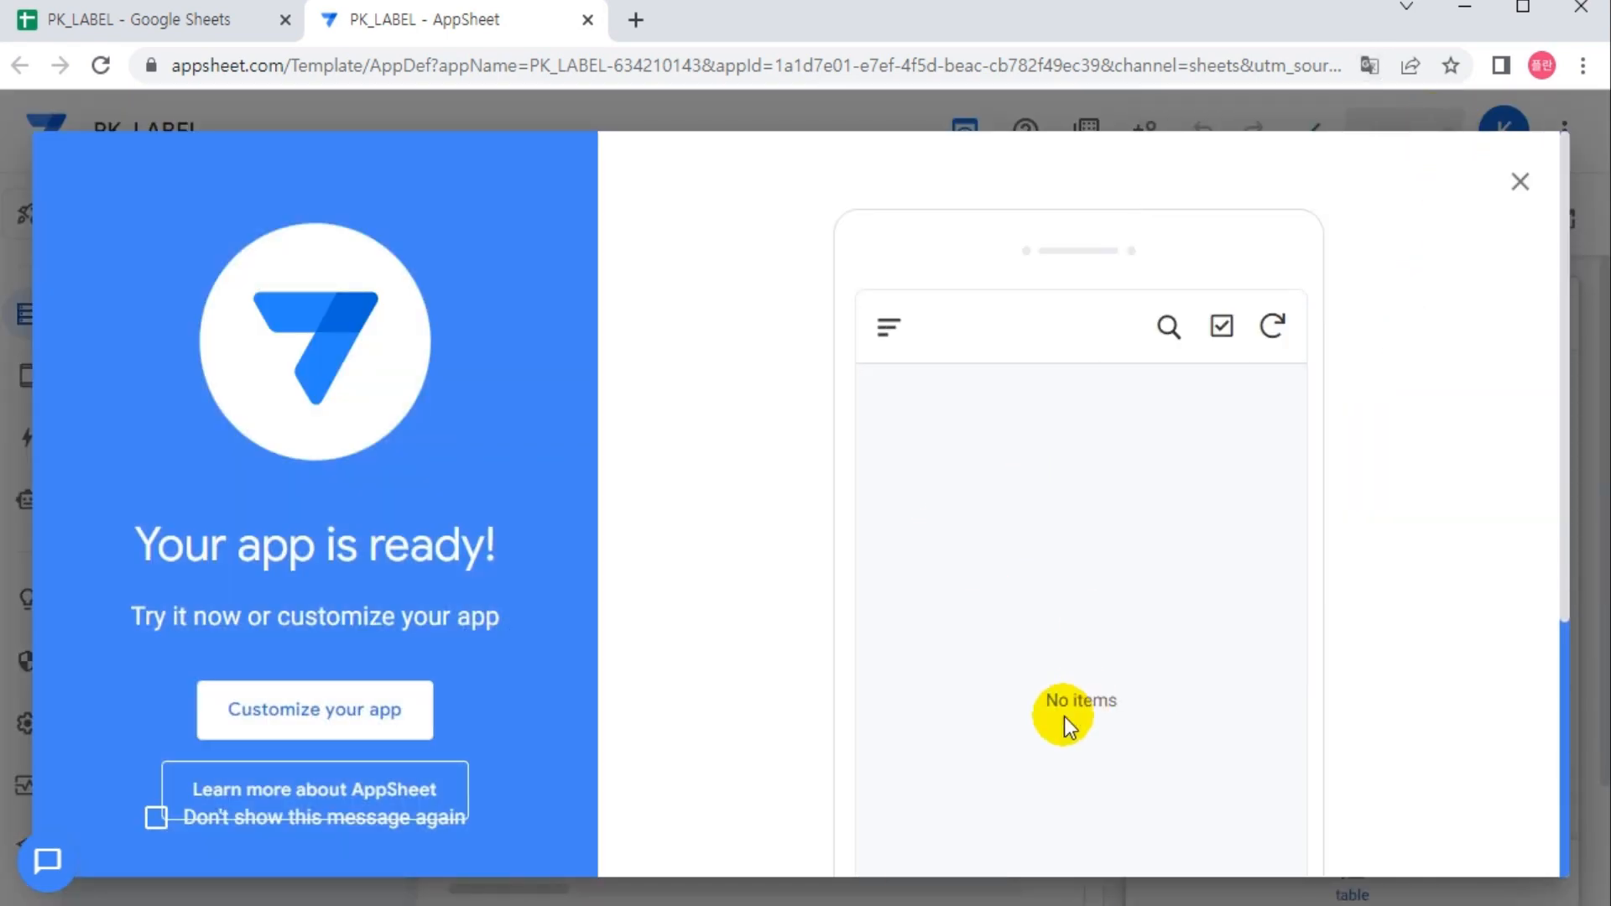
left_click(1513, 201)
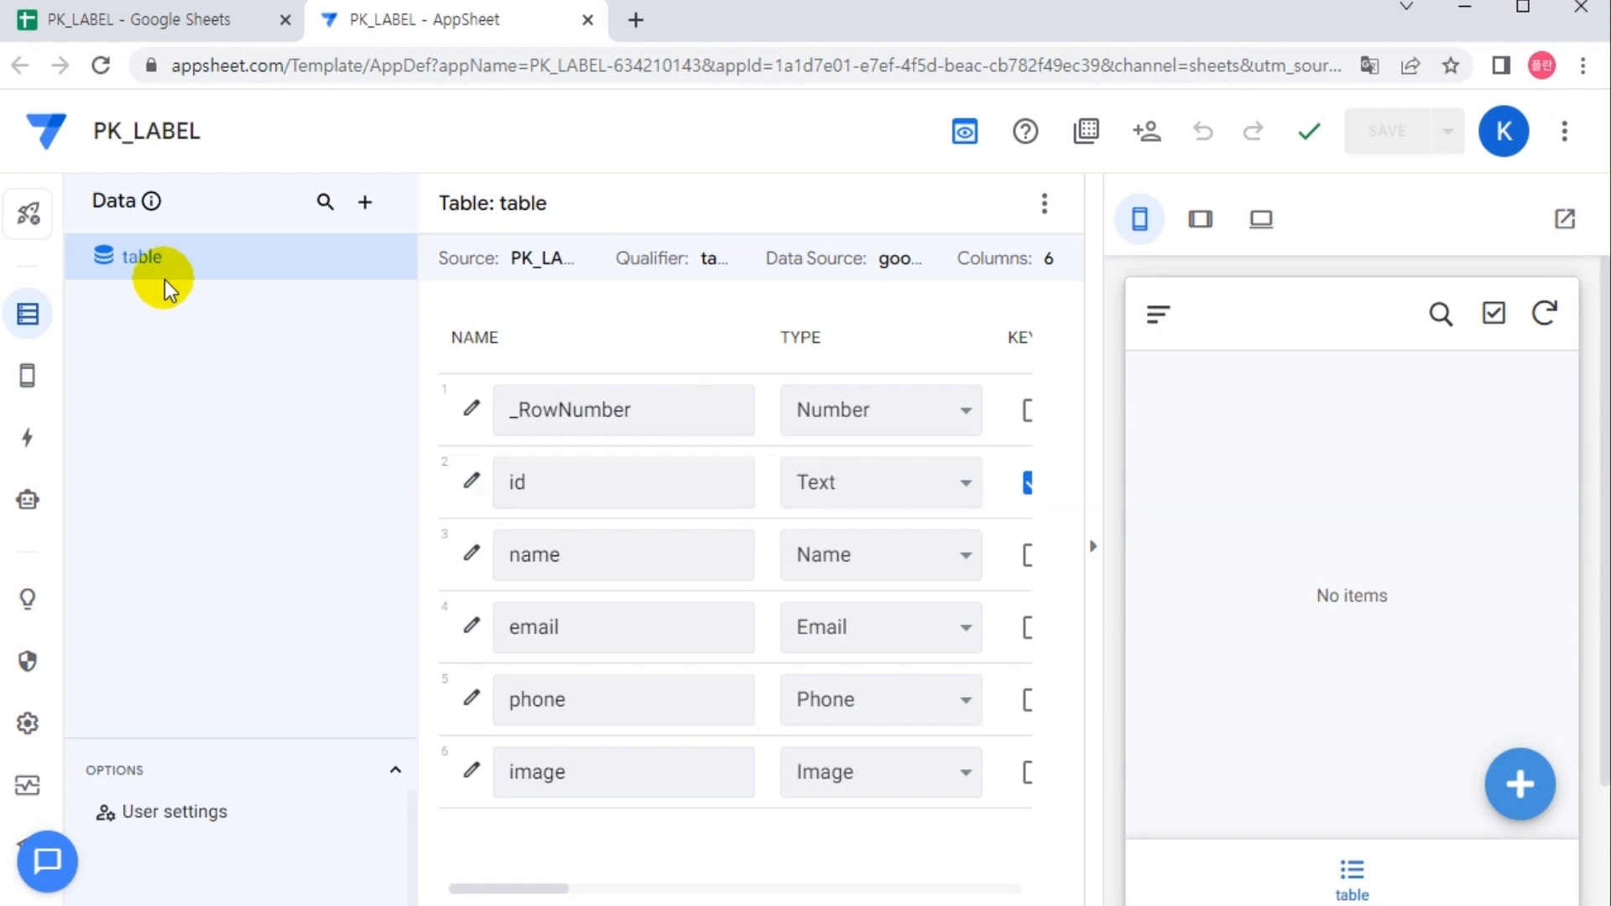
left_click(179, 23)
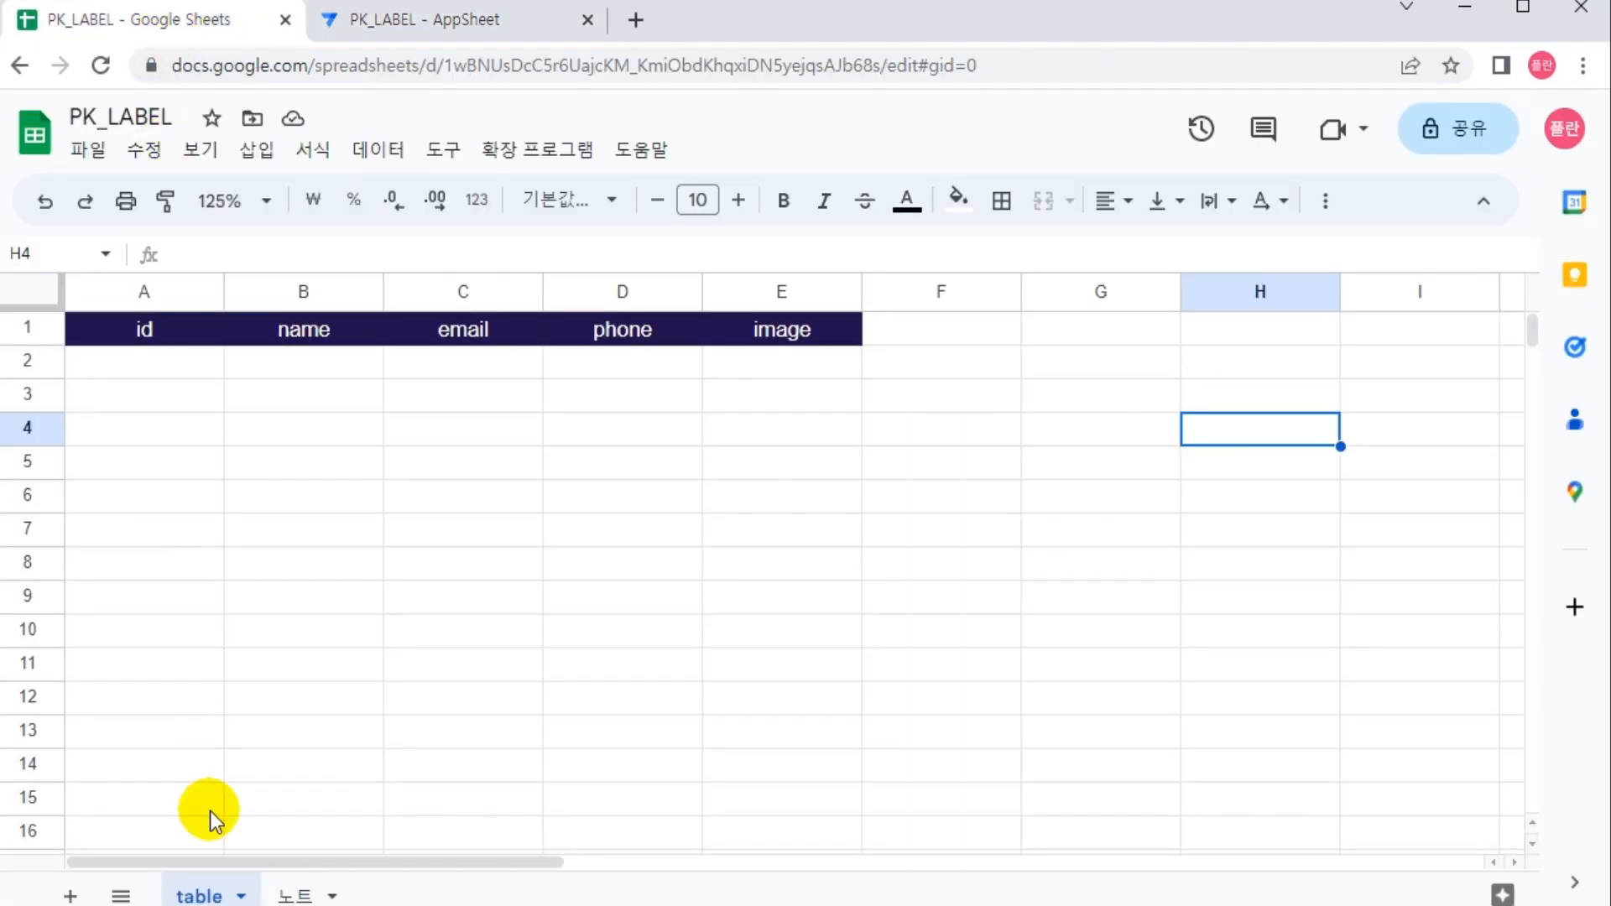
left_click(500, 23)
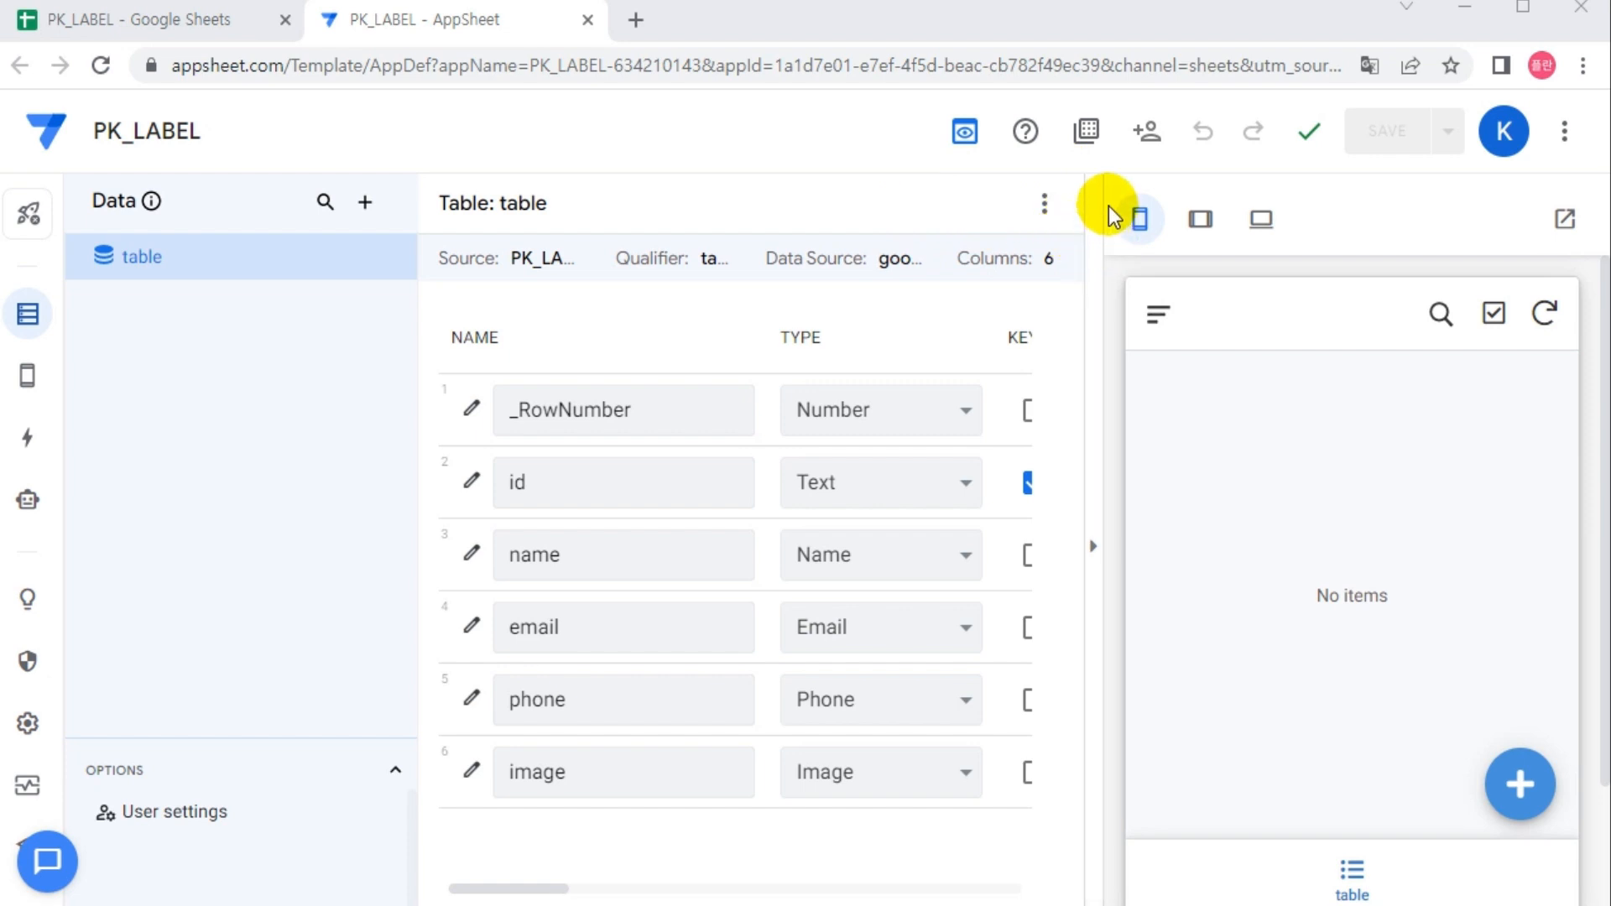
Step: Delete the newly created PK_LABEL app from the AppSheet app list and close both AppSheet pages
left_click(1087, 133)
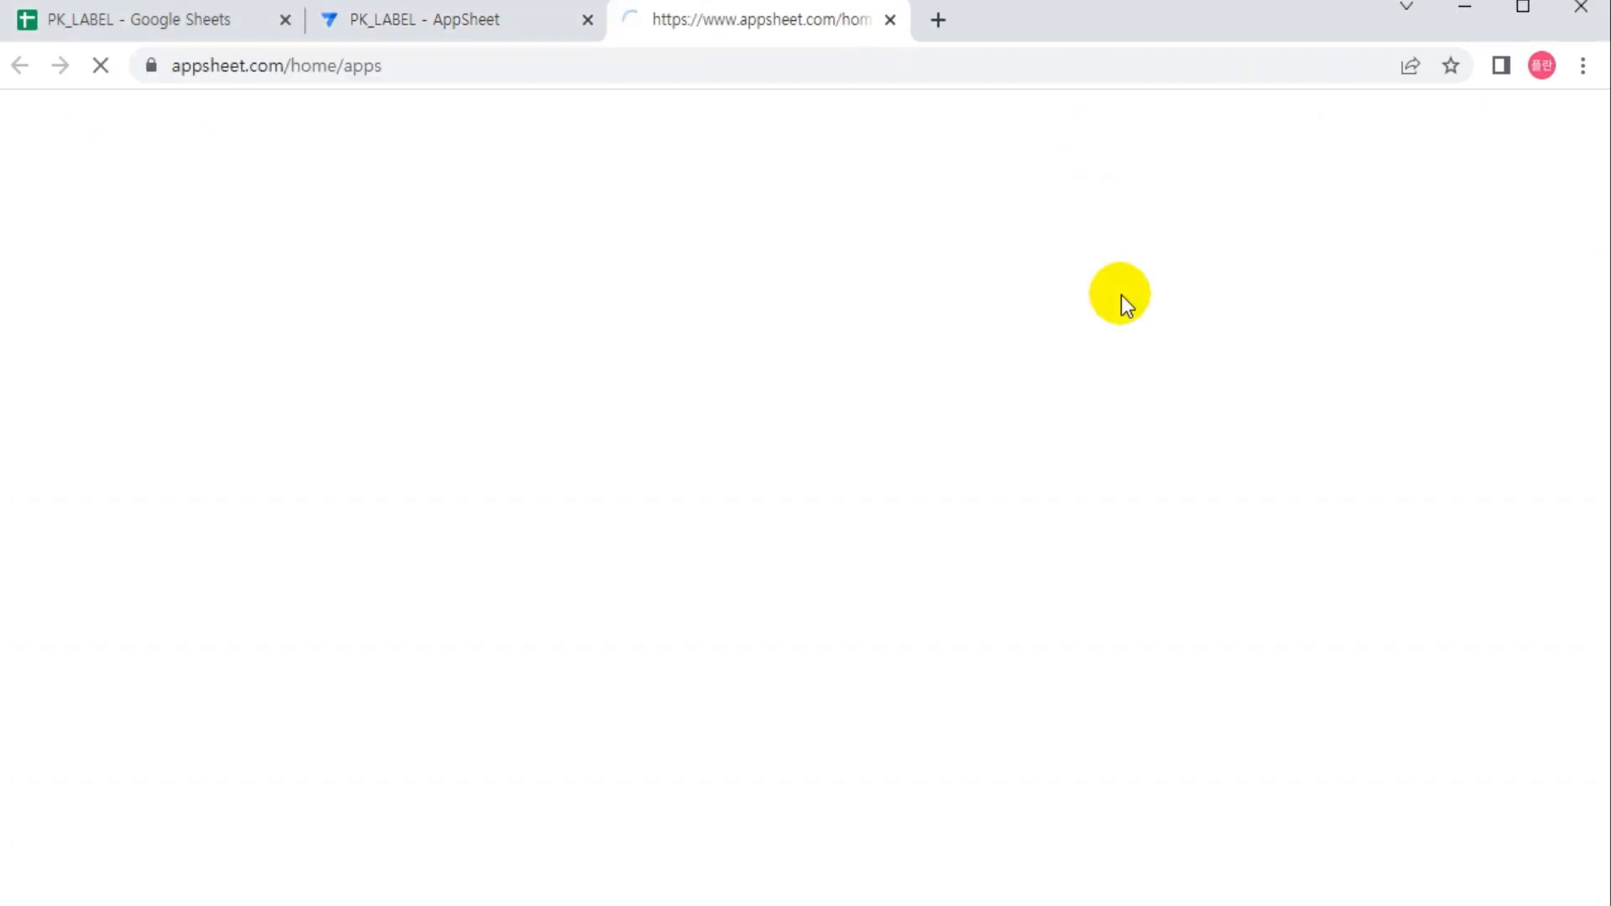
left_click(1515, 407)
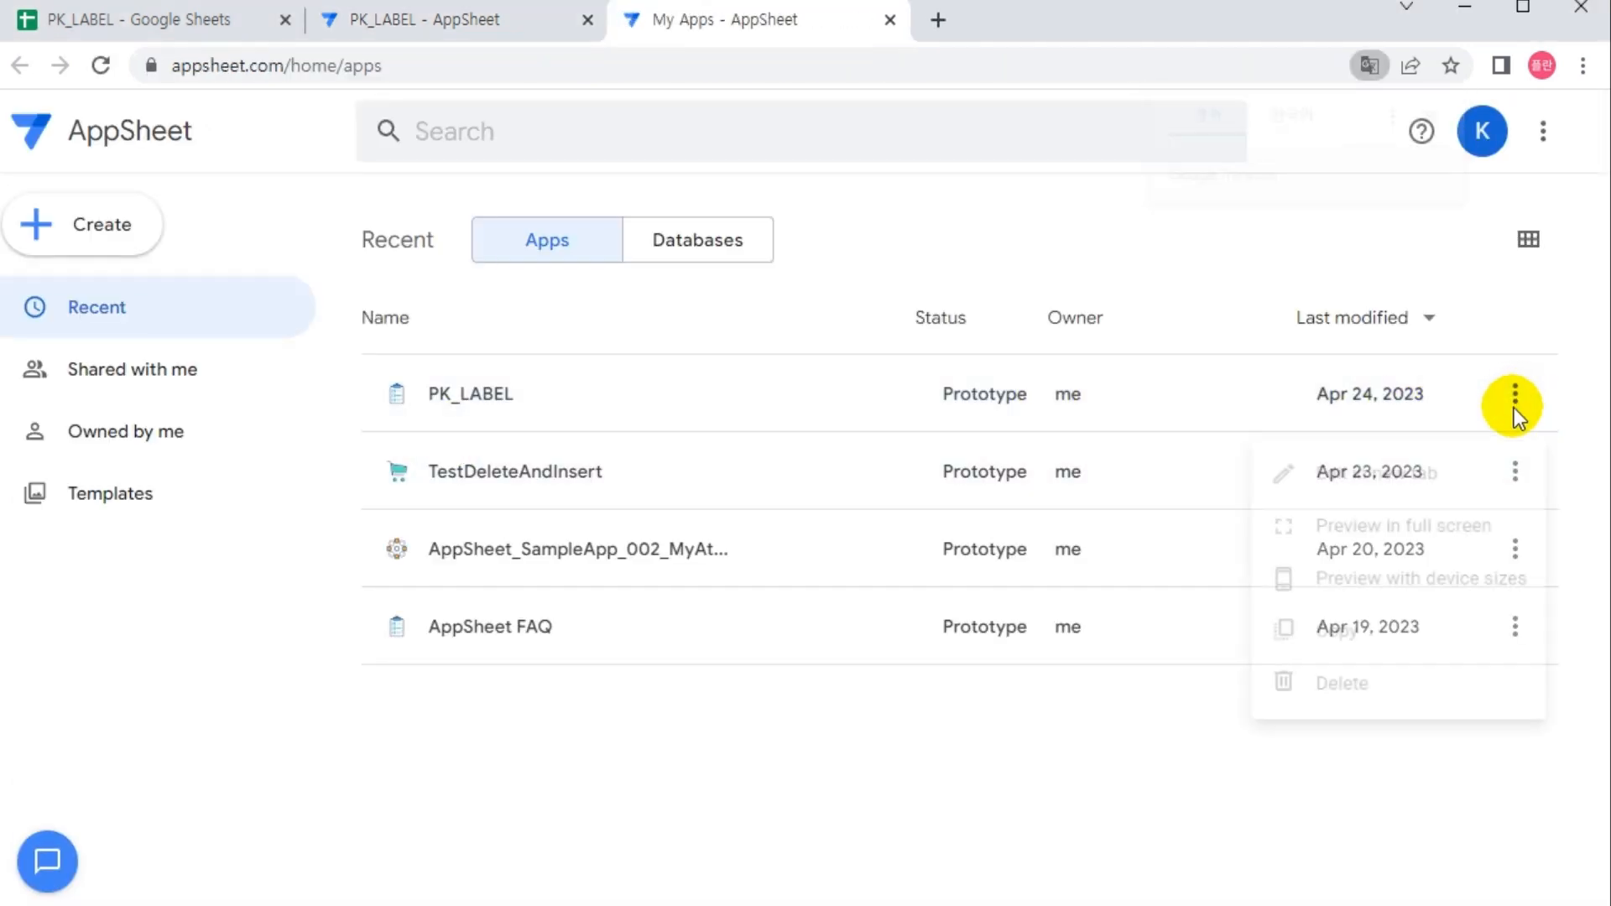
left_click(1299, 723)
left_click(1124, 338)
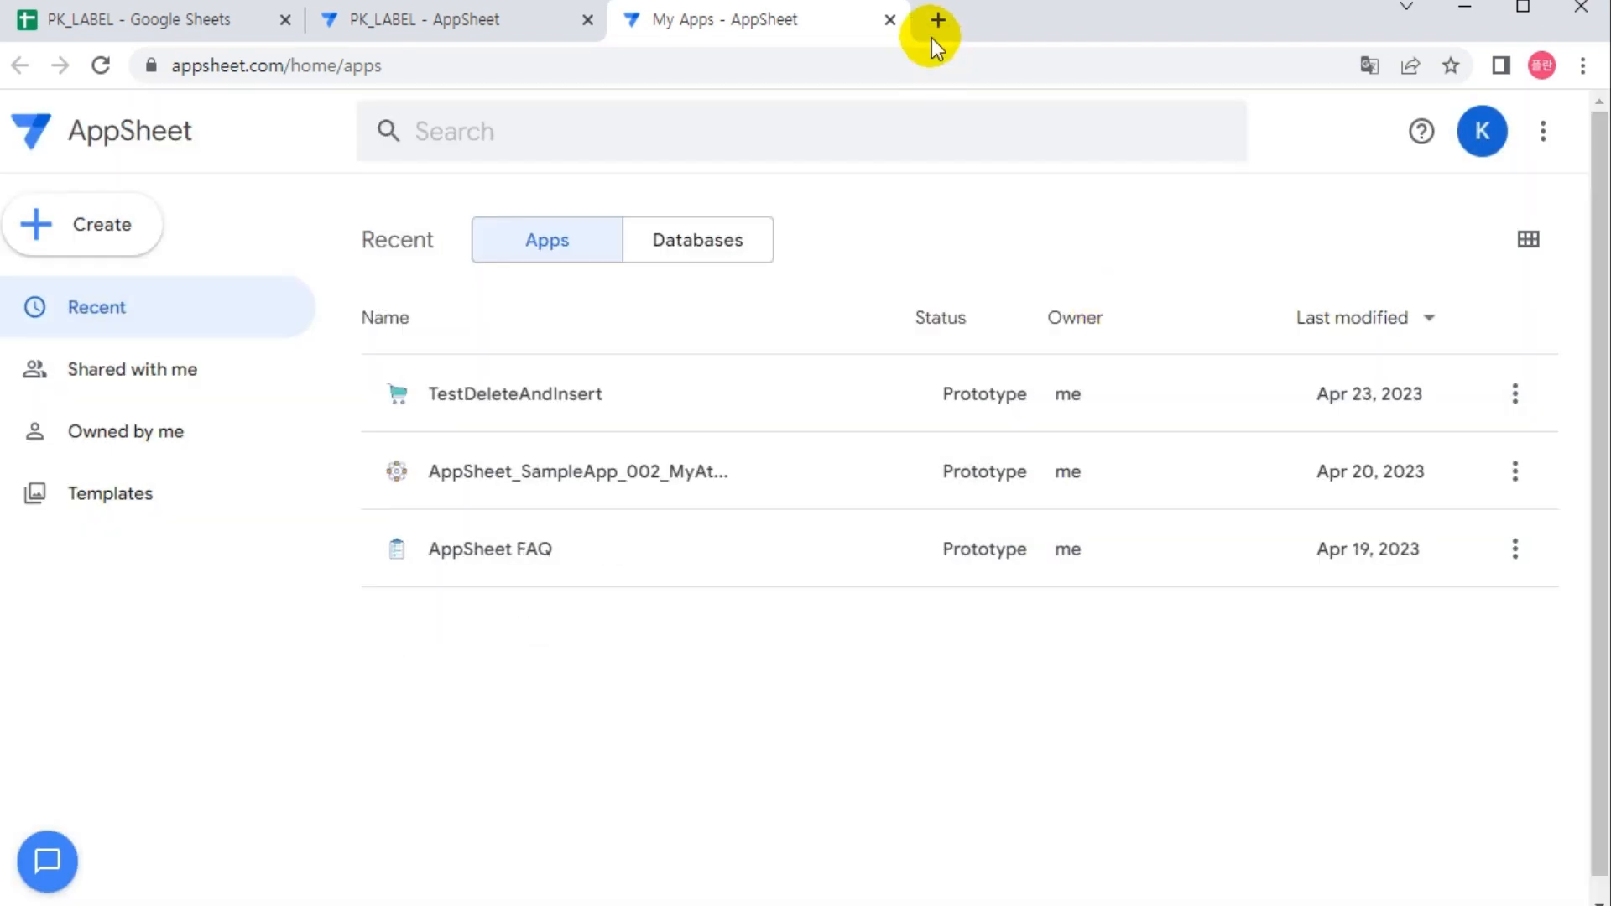
left_click(890, 19)
left_click(587, 19)
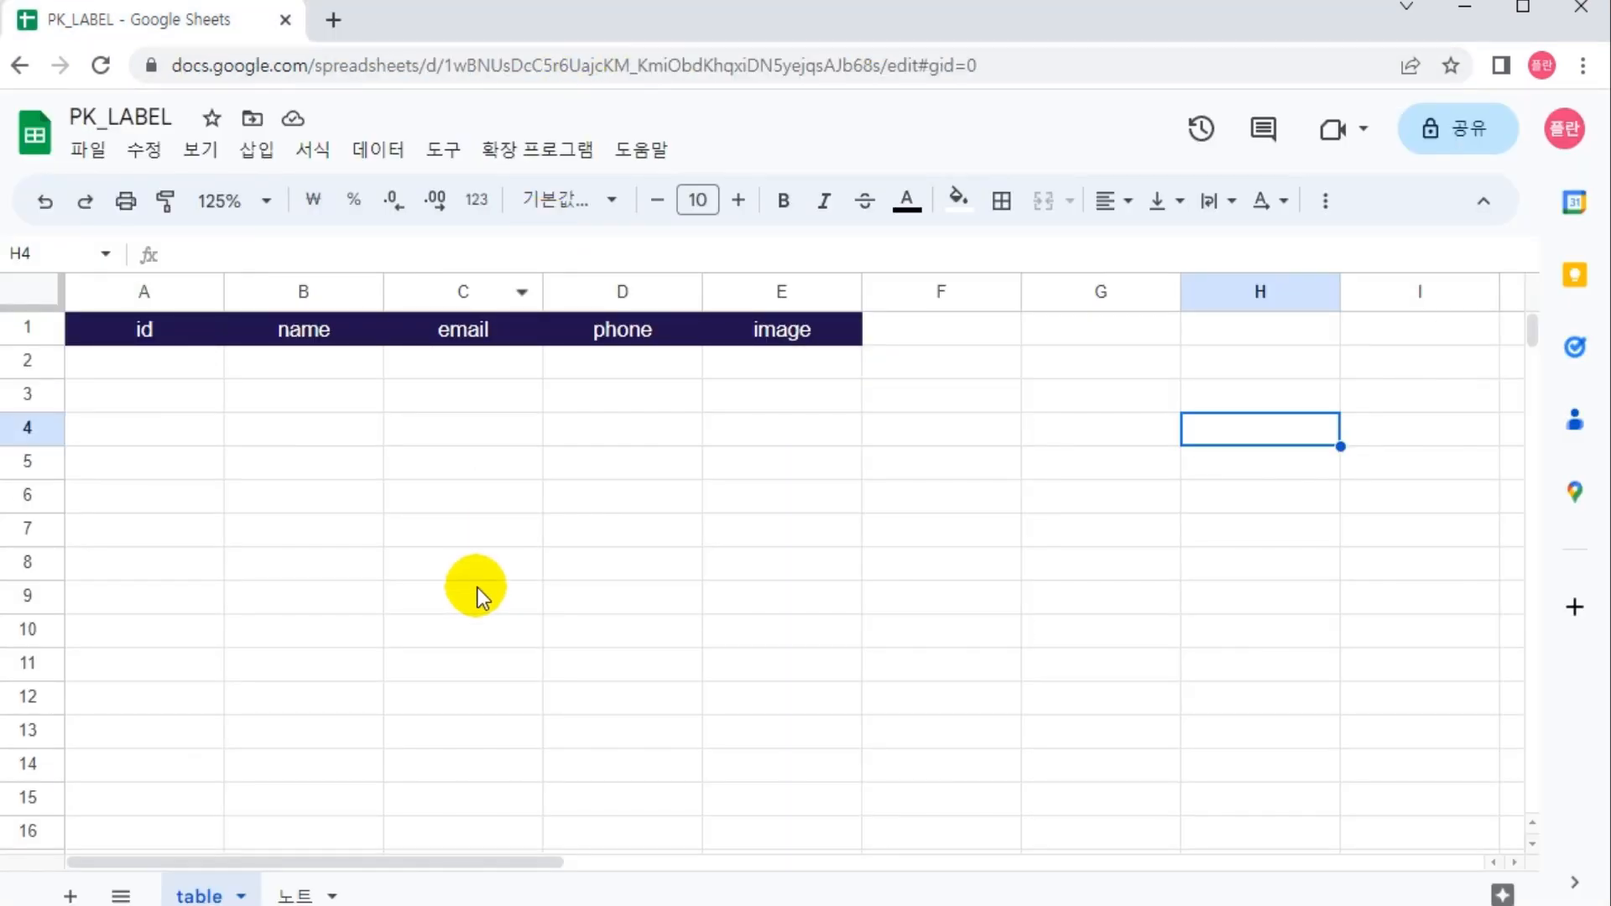
Step: Rename the table sheet to PK
double_click(199, 894)
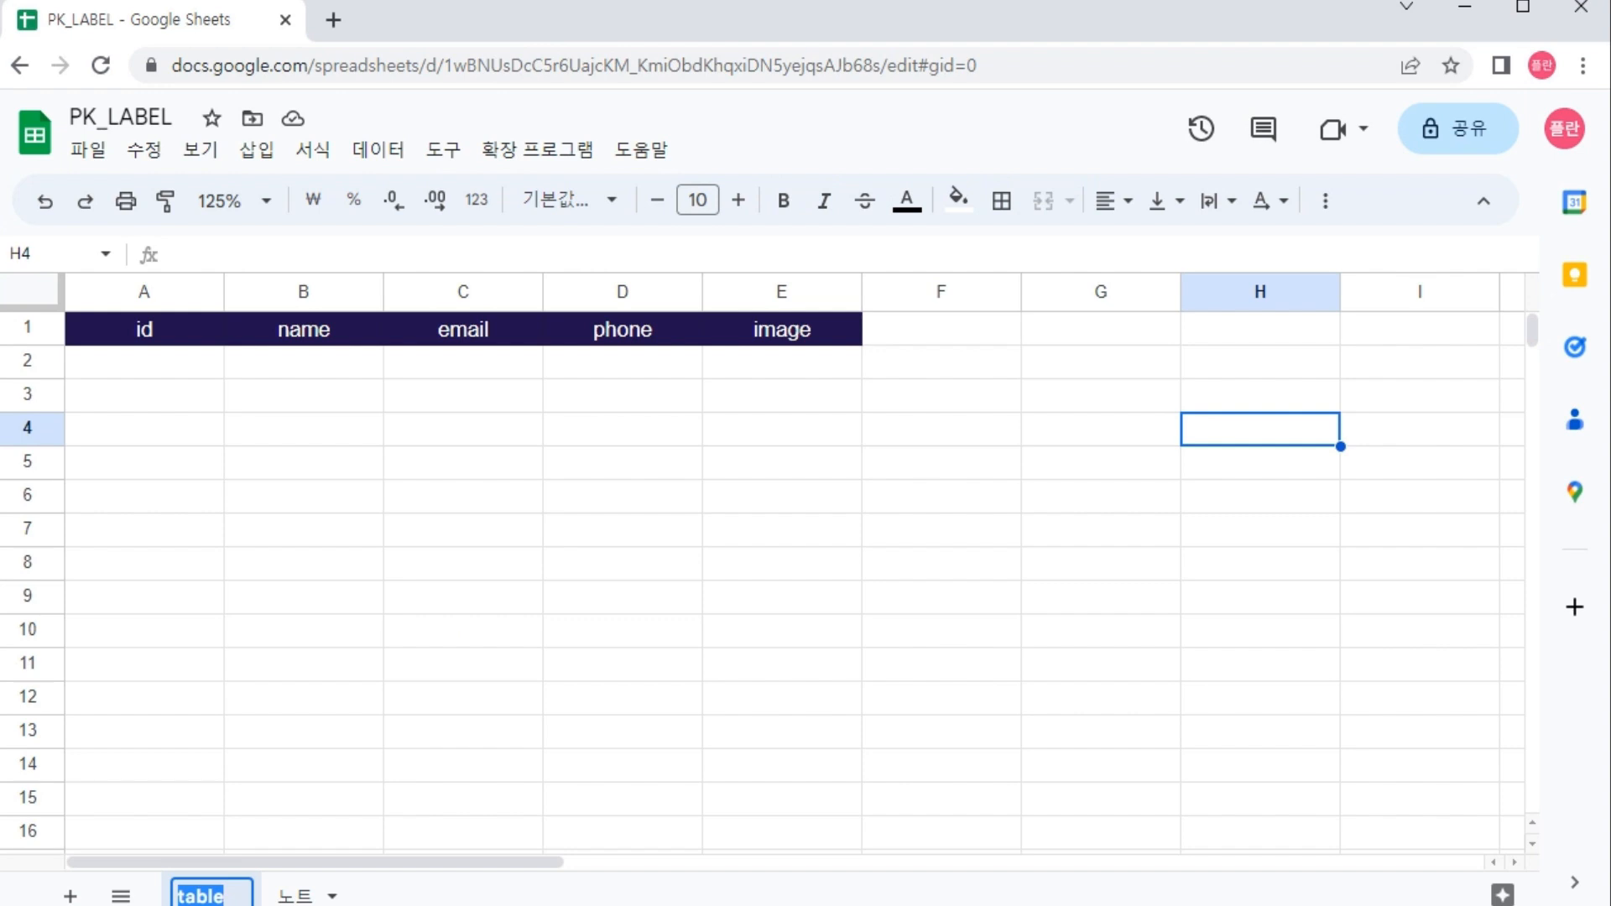
type("PK")
key("Return")
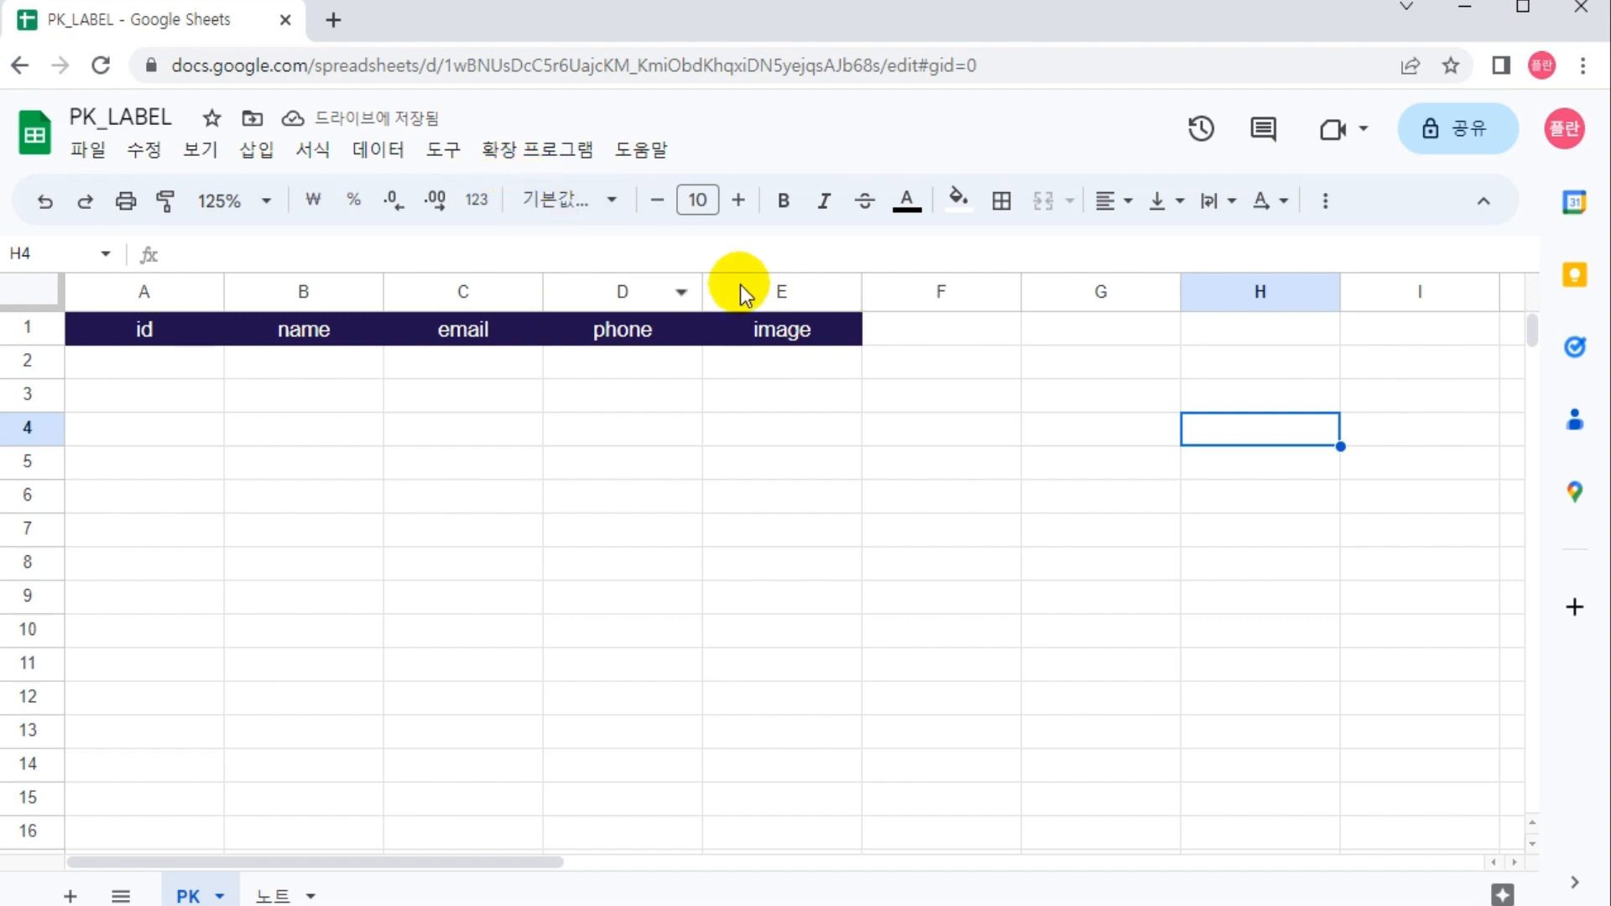
Step: Create an AppSheet app from the PK sheet and close the app-ready welcome message
left_click(552, 153)
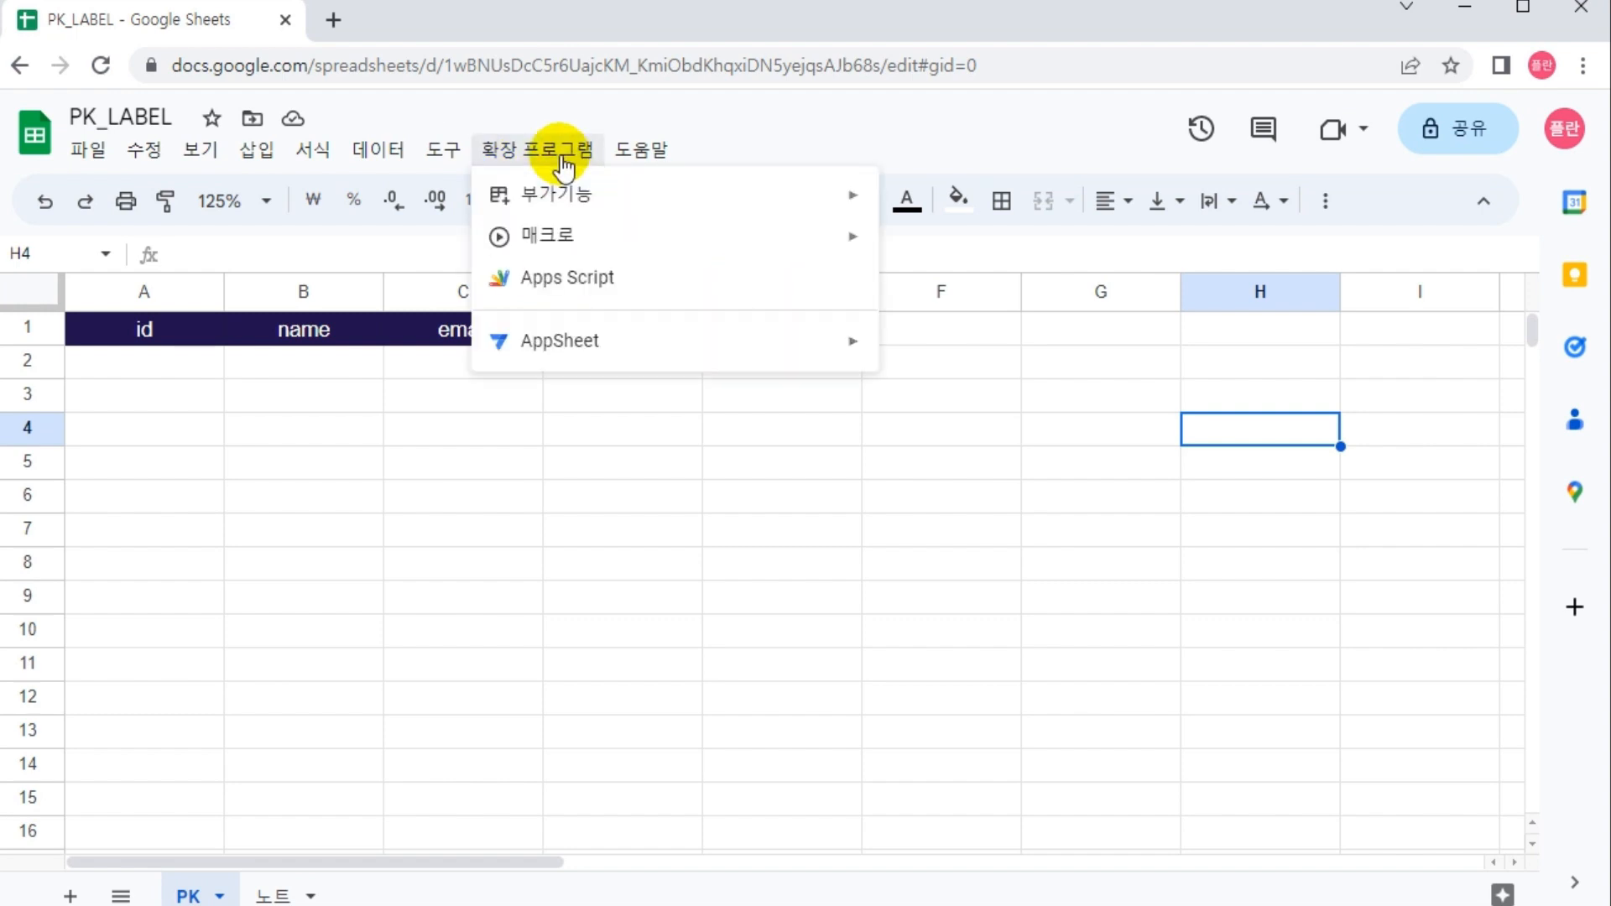
mouse_move(585, 360)
left_click(953, 349)
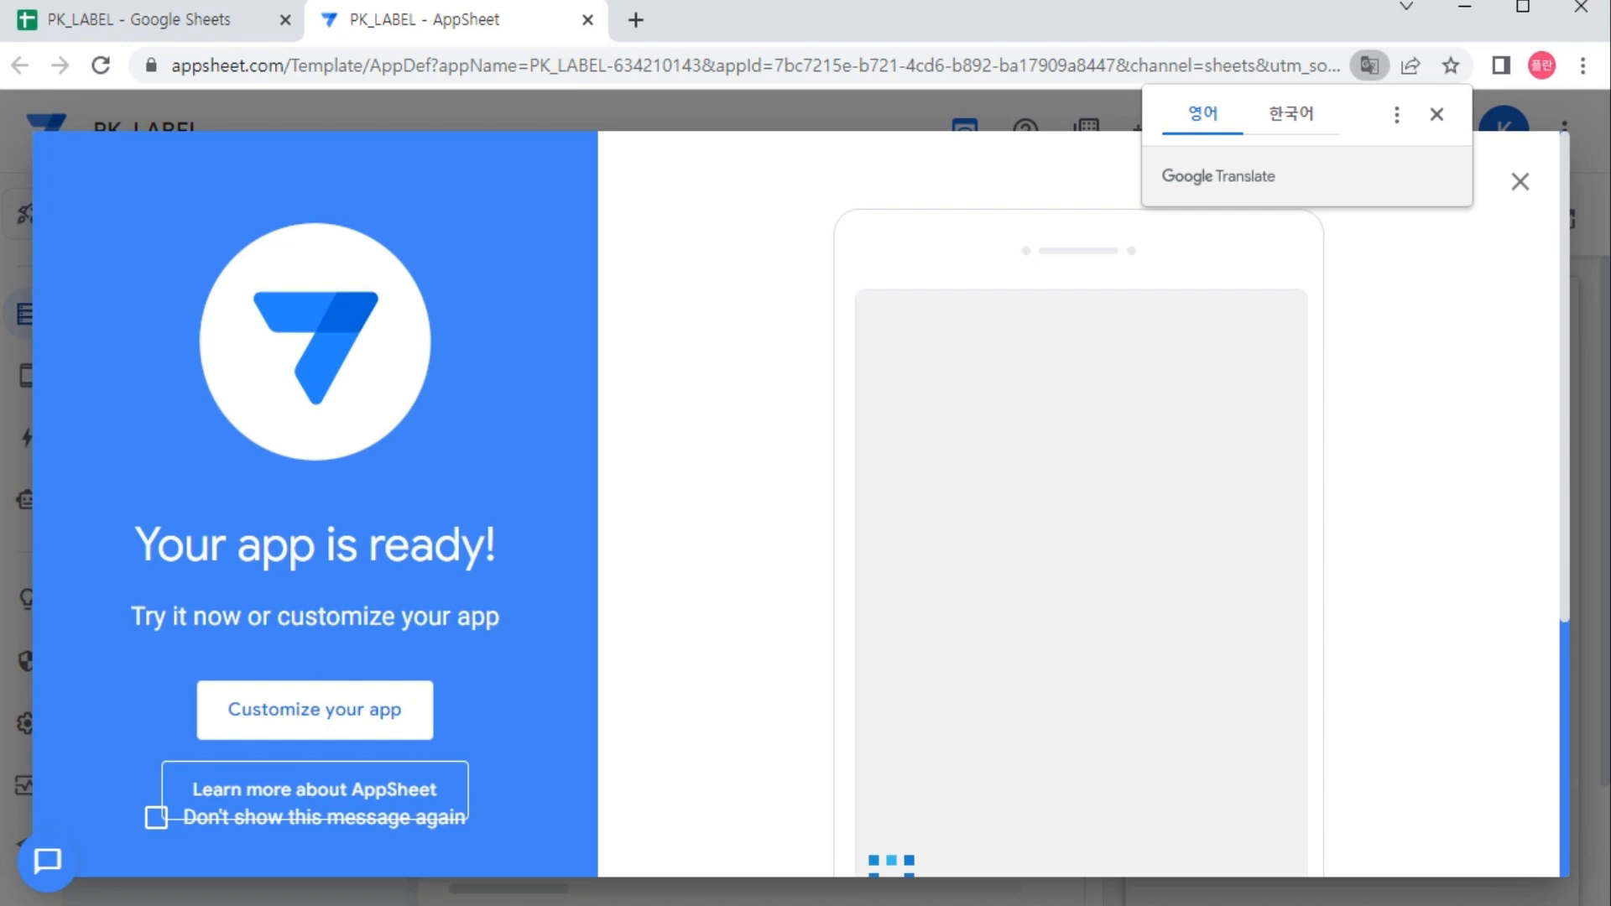
left_click(1519, 172)
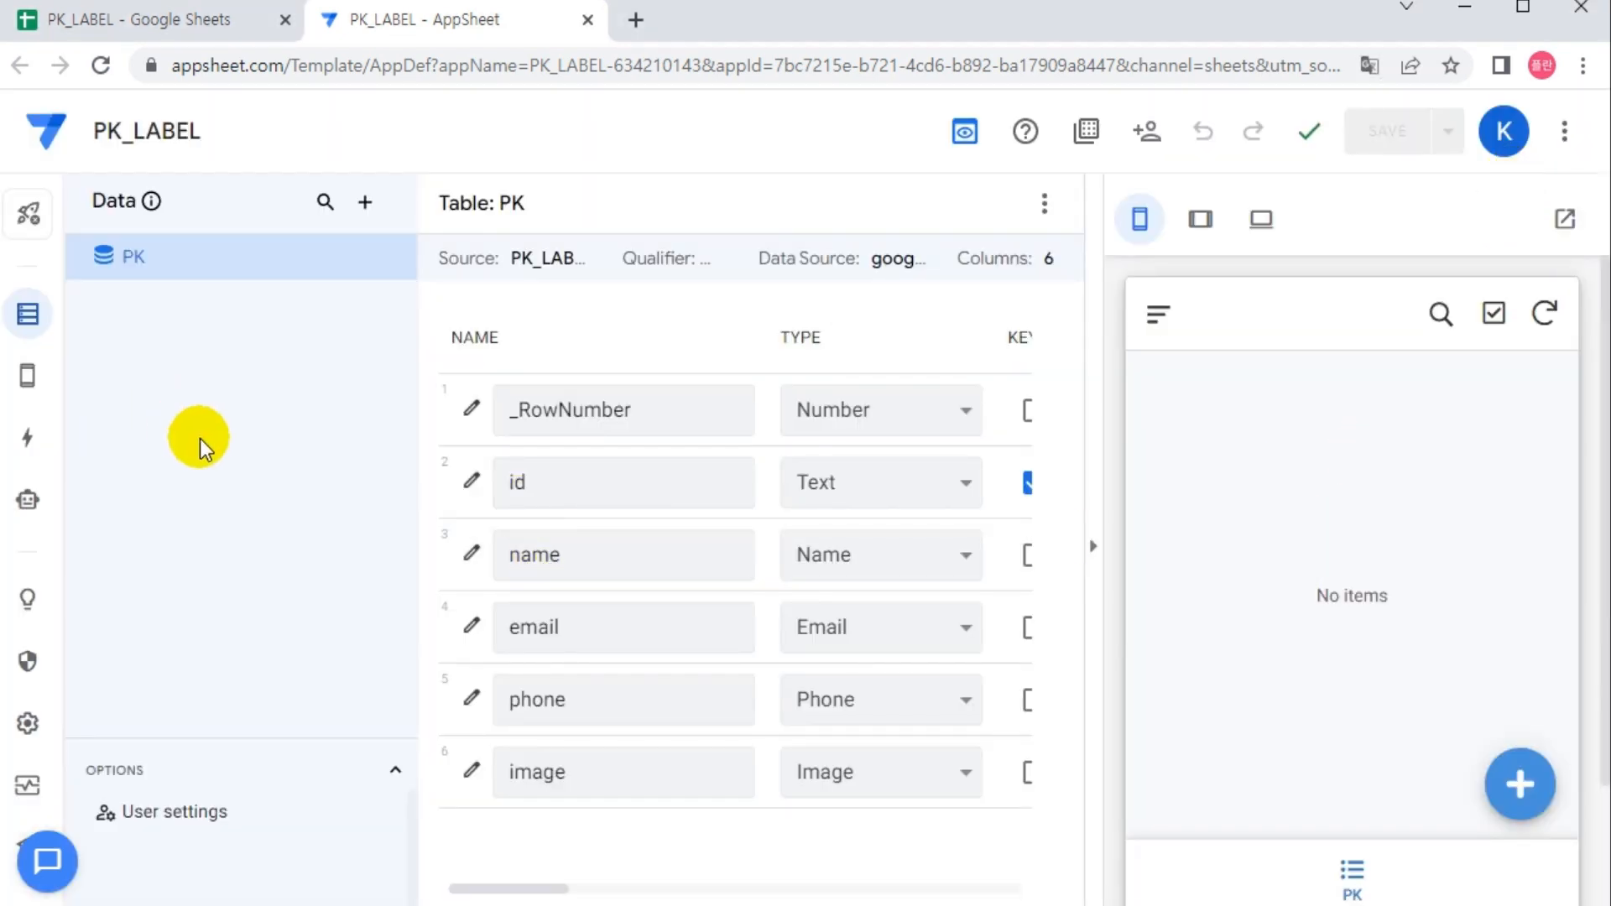
Step: Examine the key settings in the PK table's columns, focusing on the id row
key("ctrl+minus")
key("ctrl+minus")
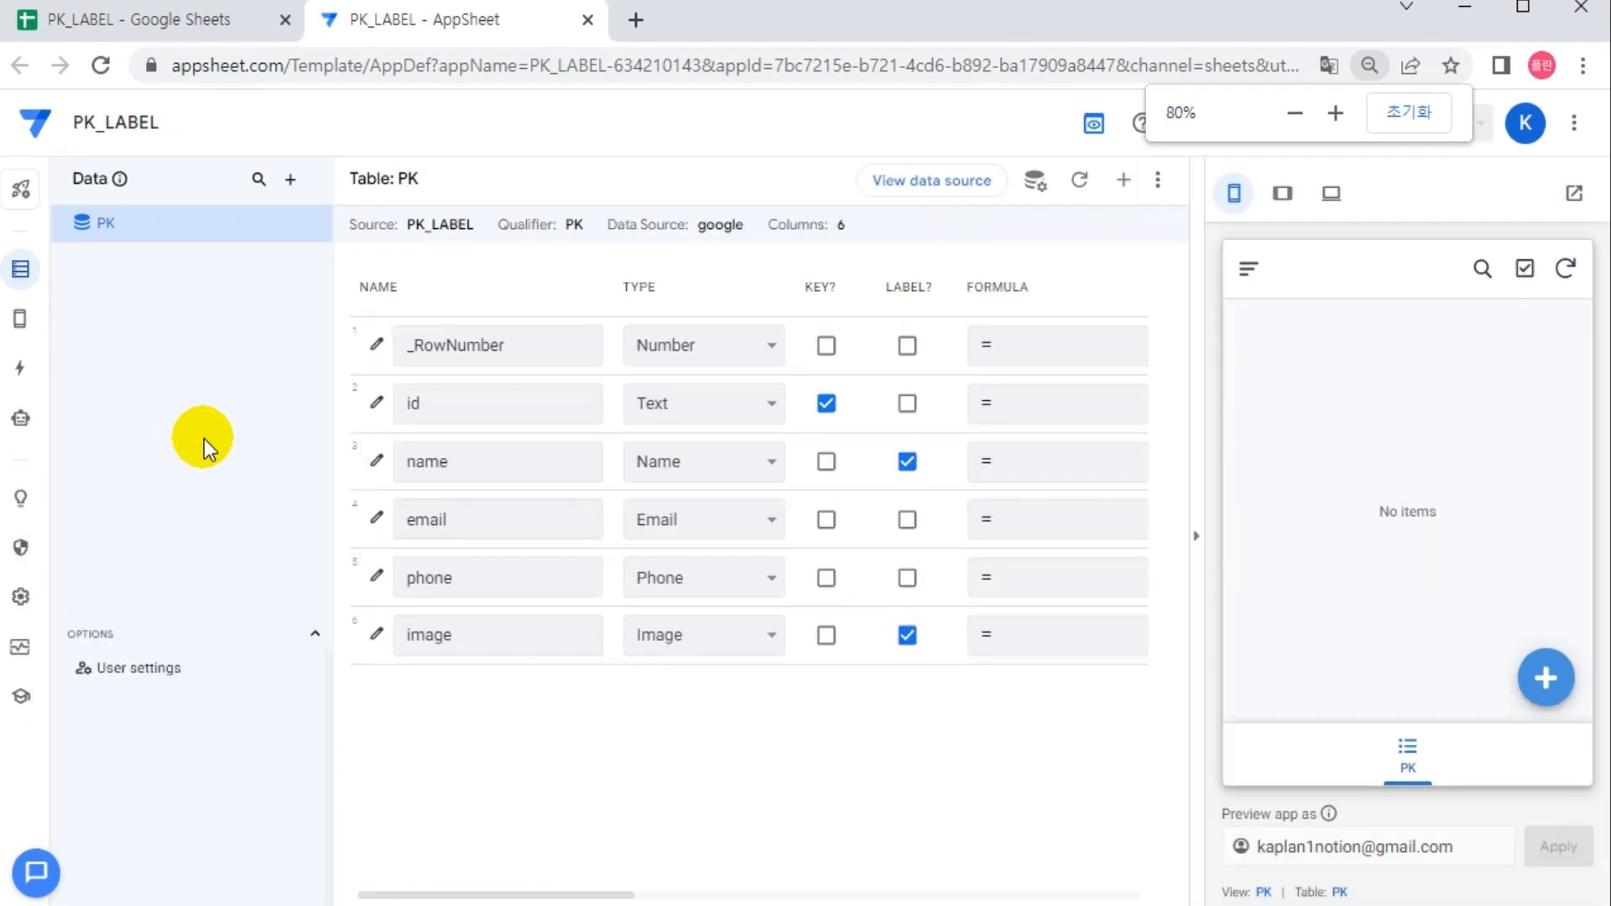
key("ctrl+plus")
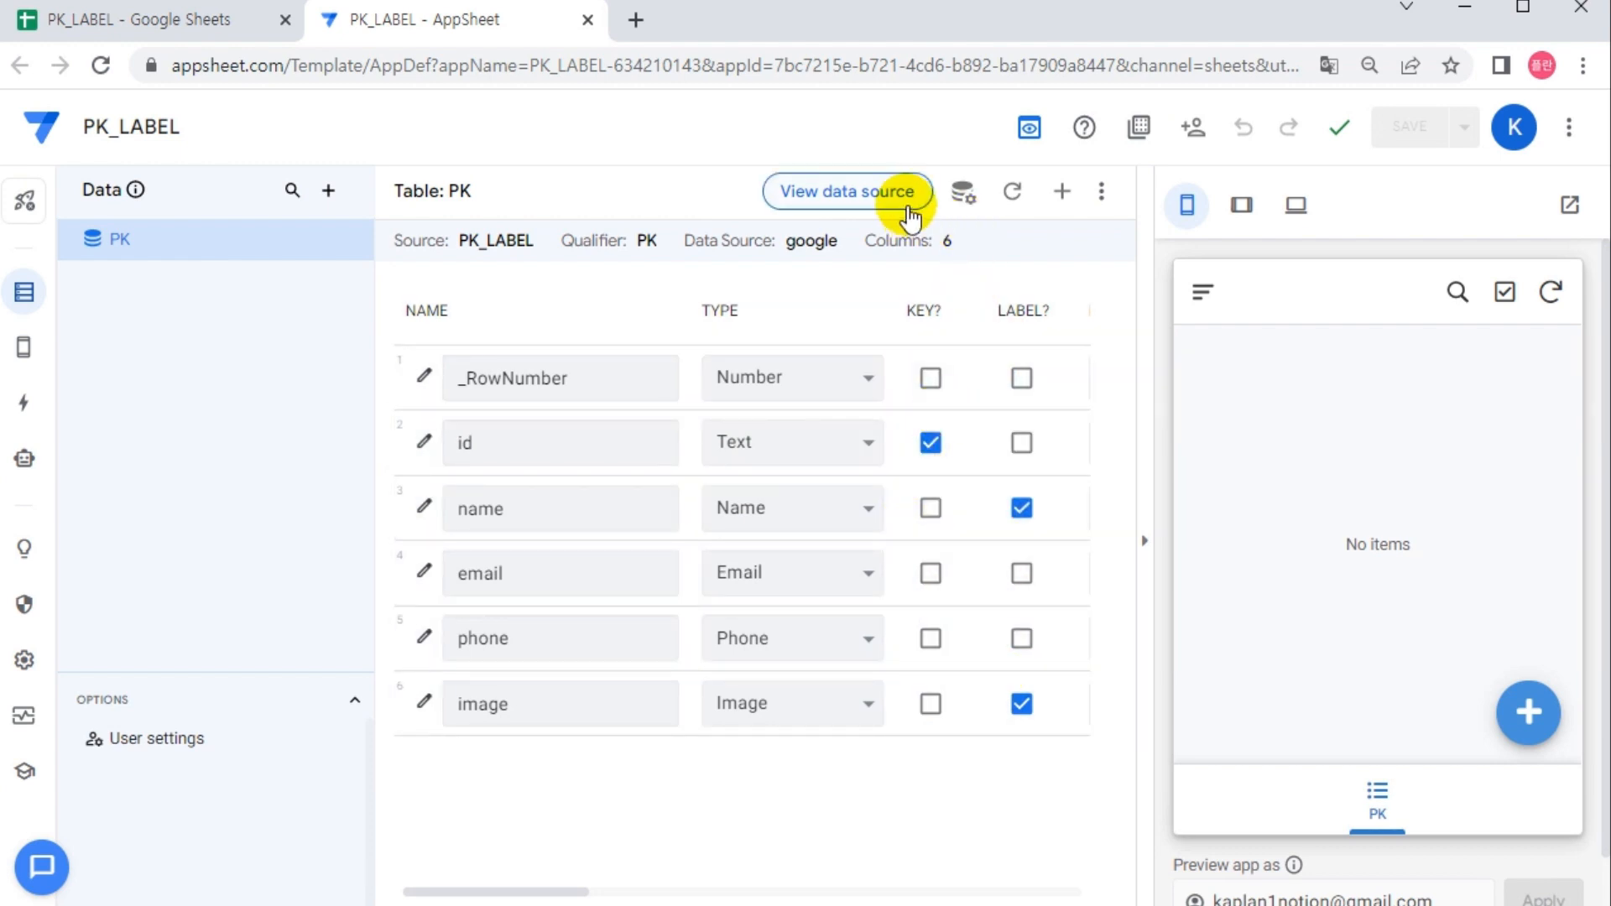
left_click_drag(890, 340, 975, 740)
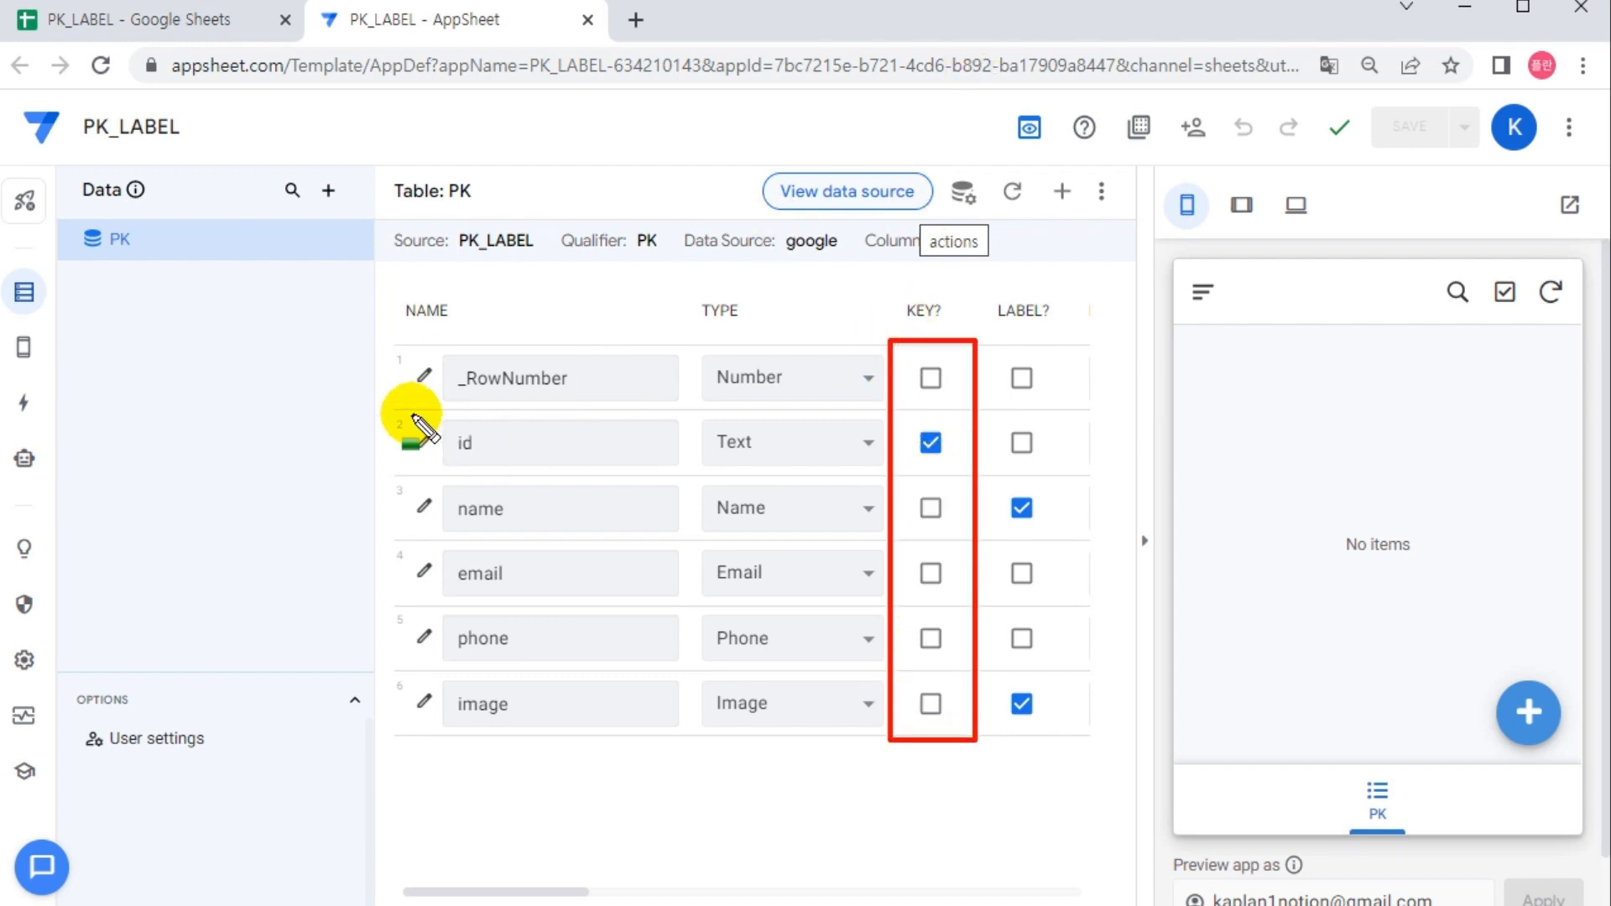
mouse_move(398, 410)
left_mouse_down()
mouse_move(928, 457)
mouse_move(975, 476)
left_mouse_up()
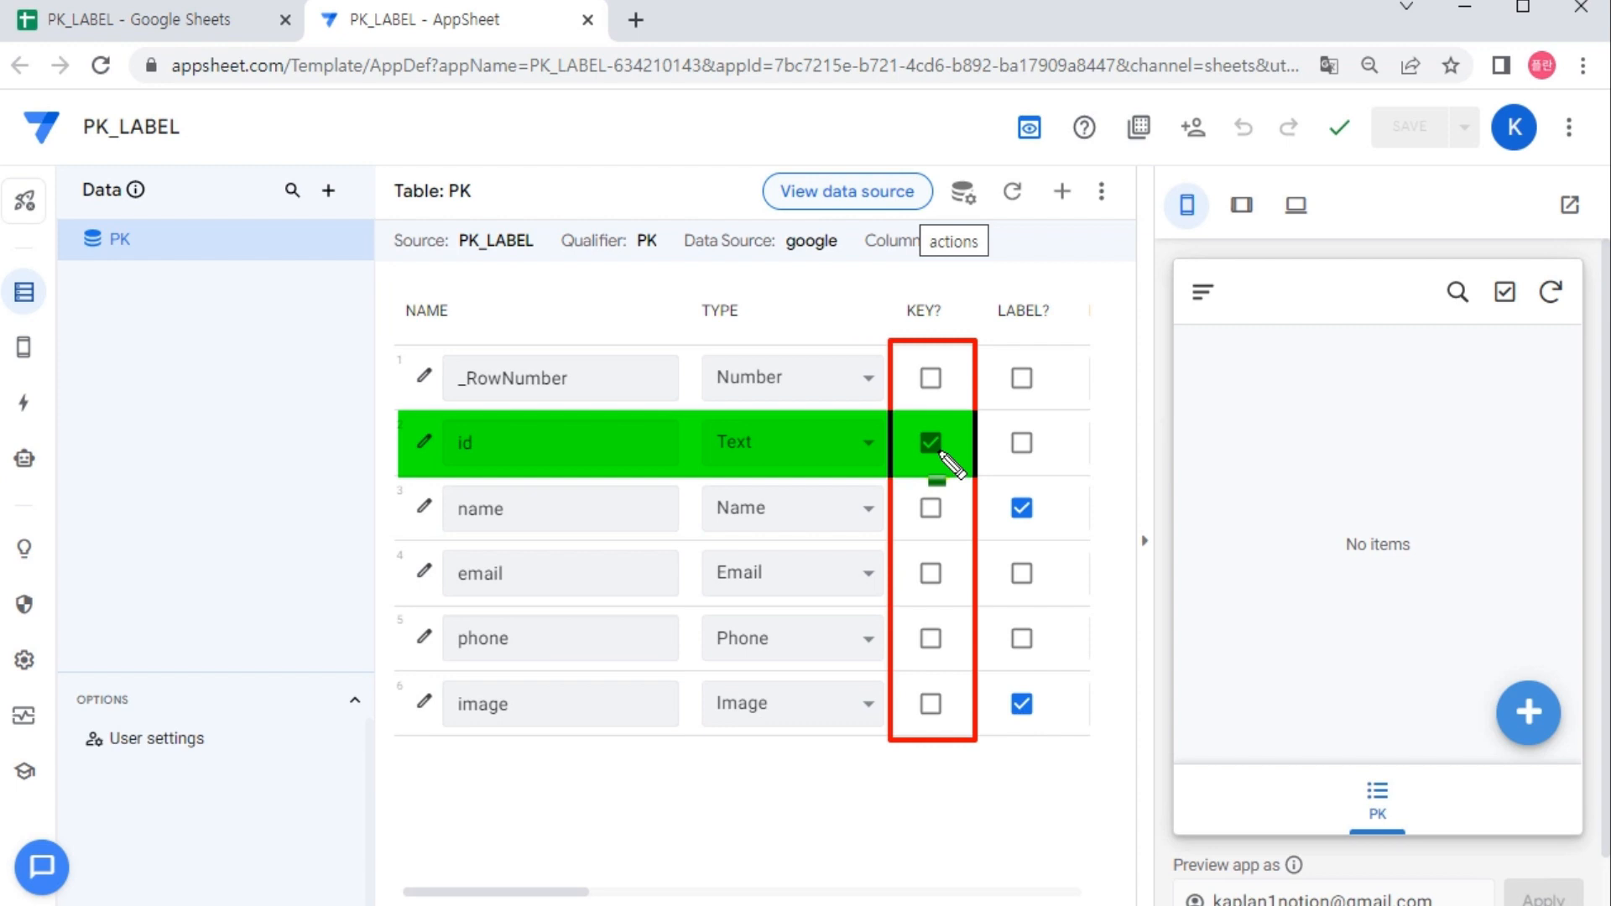
left_click(1025, 459)
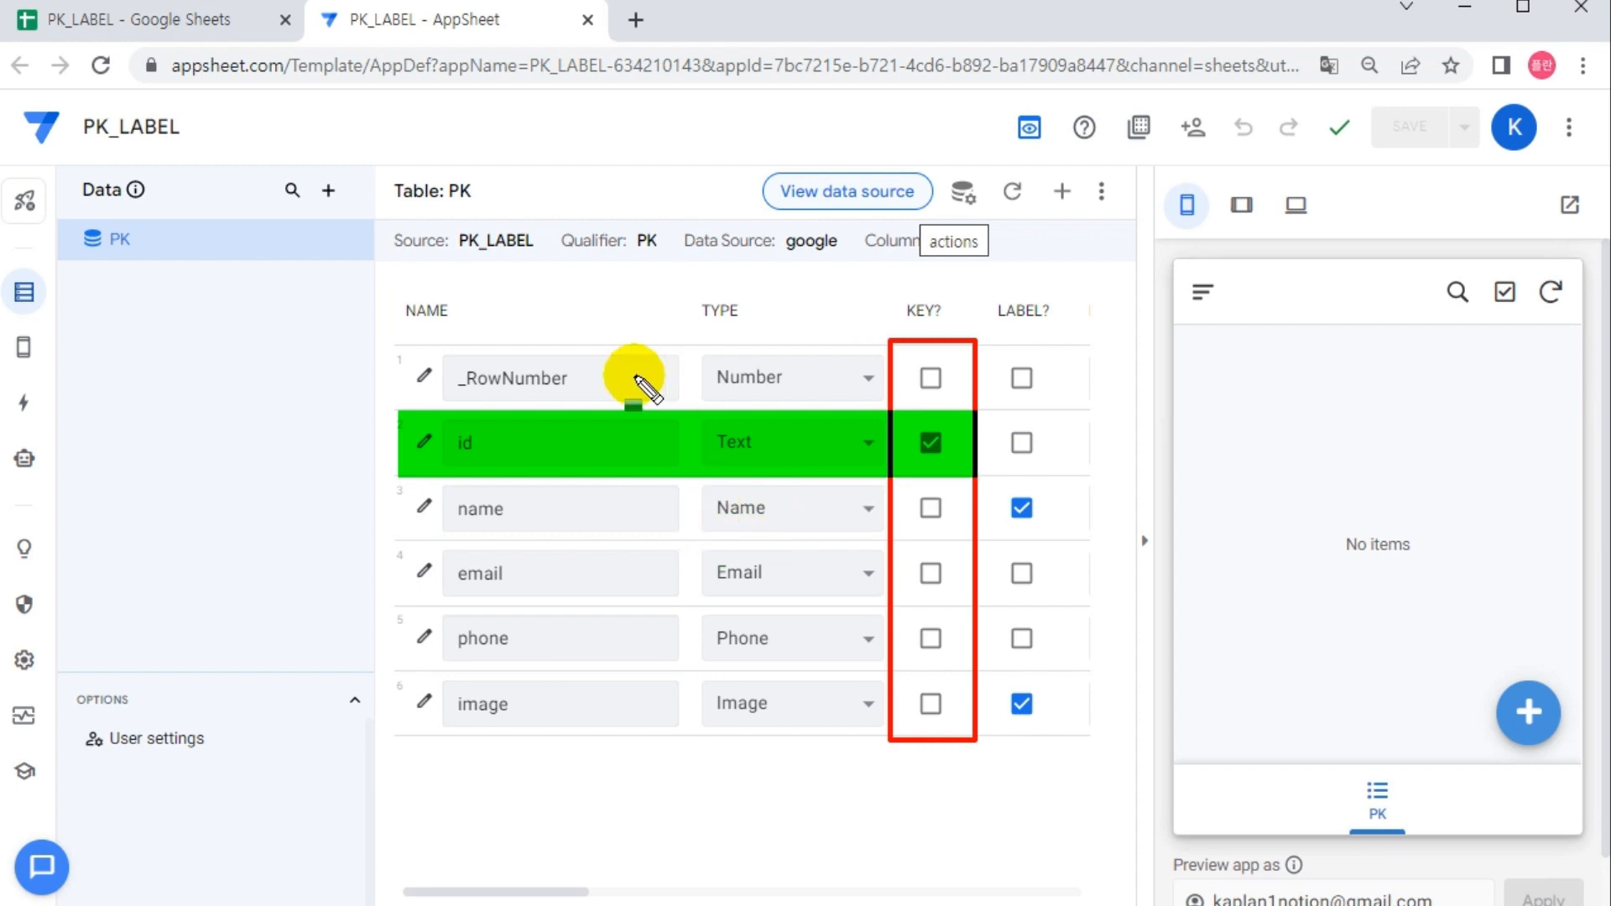
Step: Return to the spreadsheet's 노트 sheet and select the "★ 기본키 실습" heading in cell B12
left_click(202, 20)
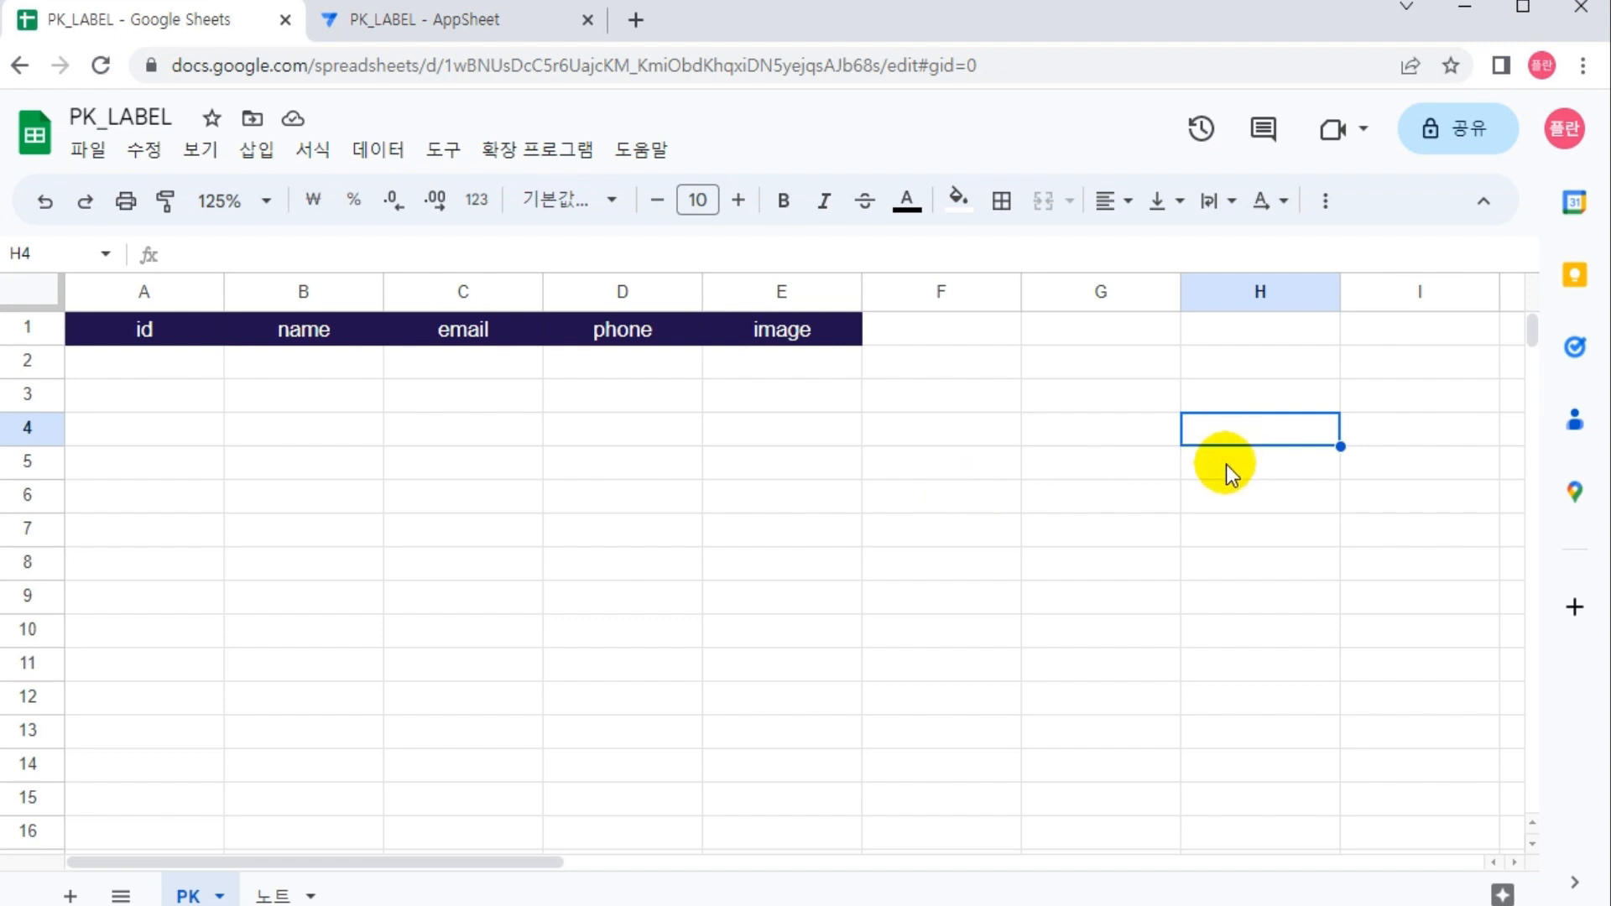
left_click(281, 892)
left_click(430, 399)
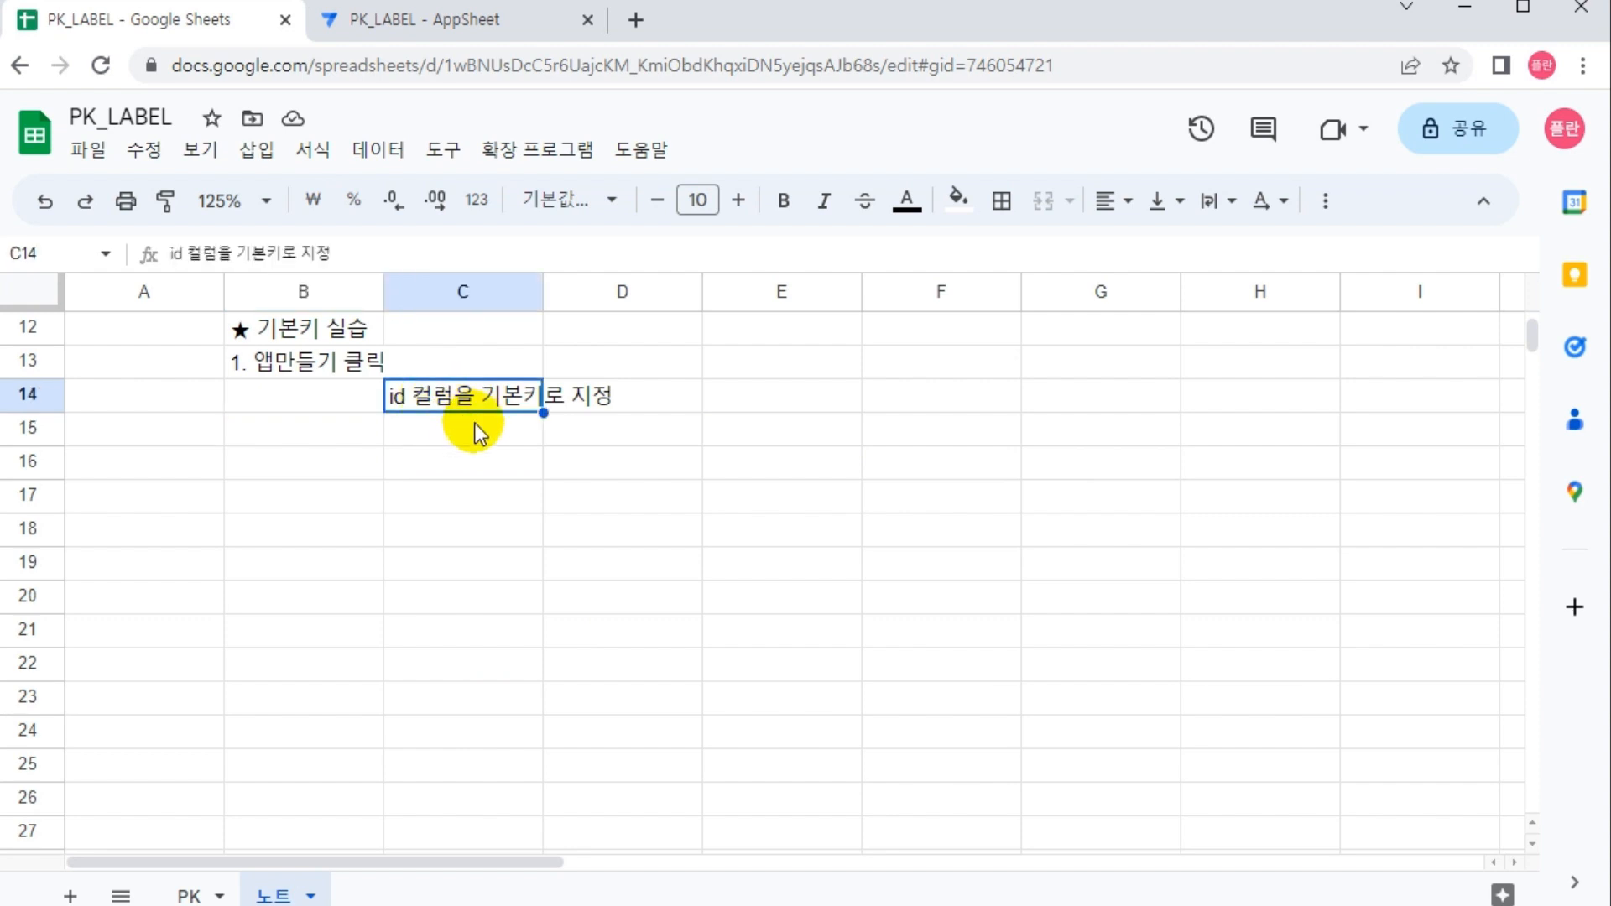
left_click(310, 325)
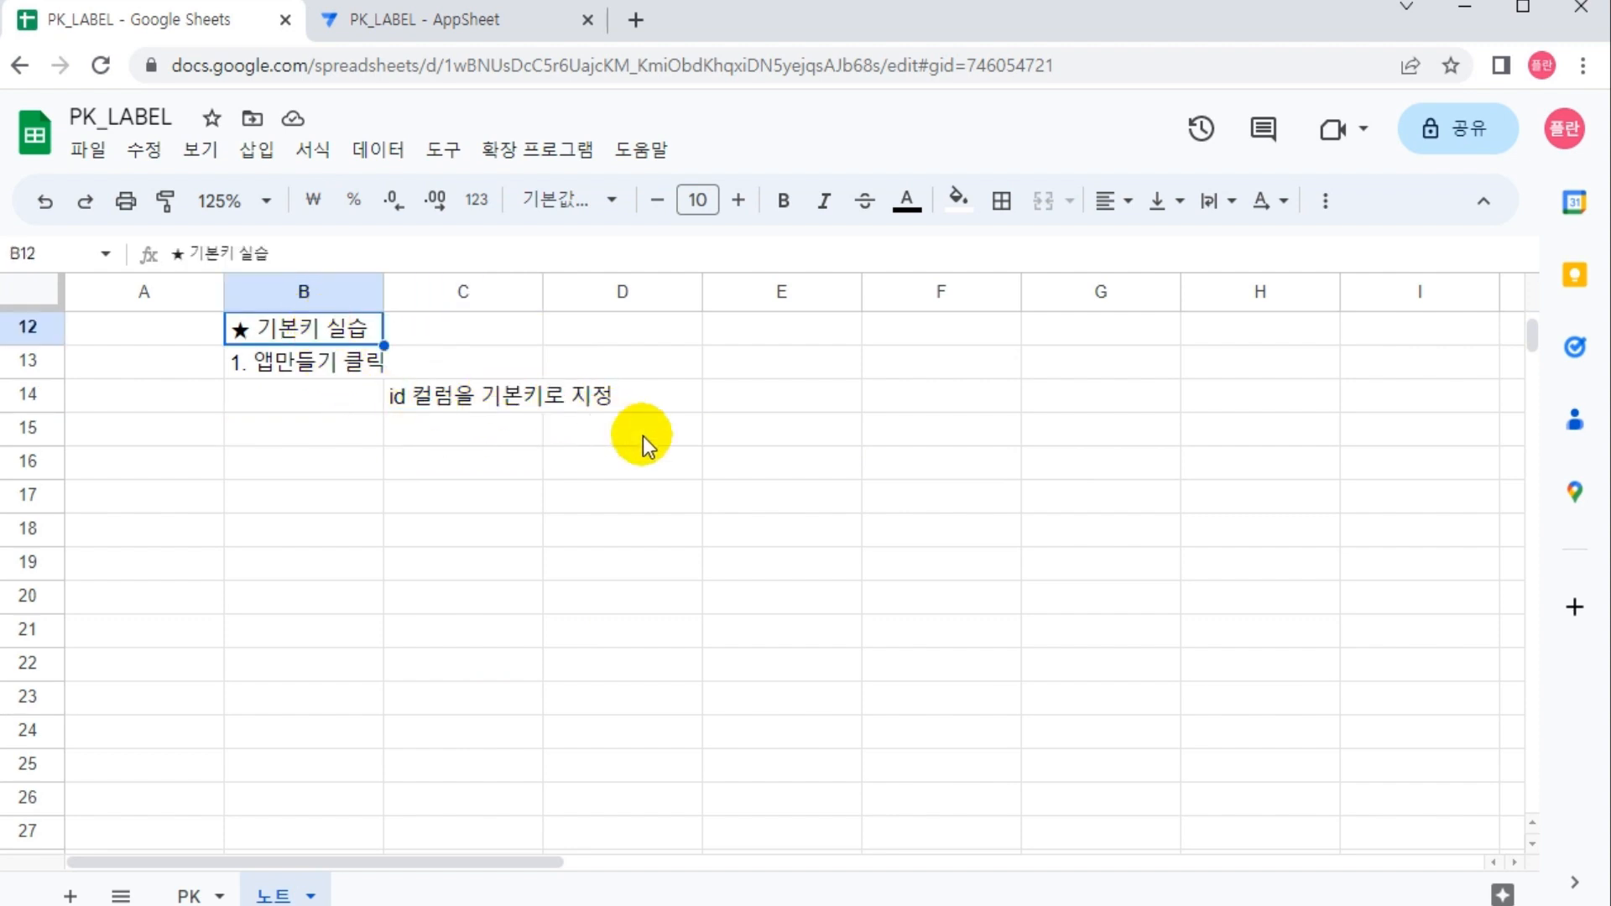